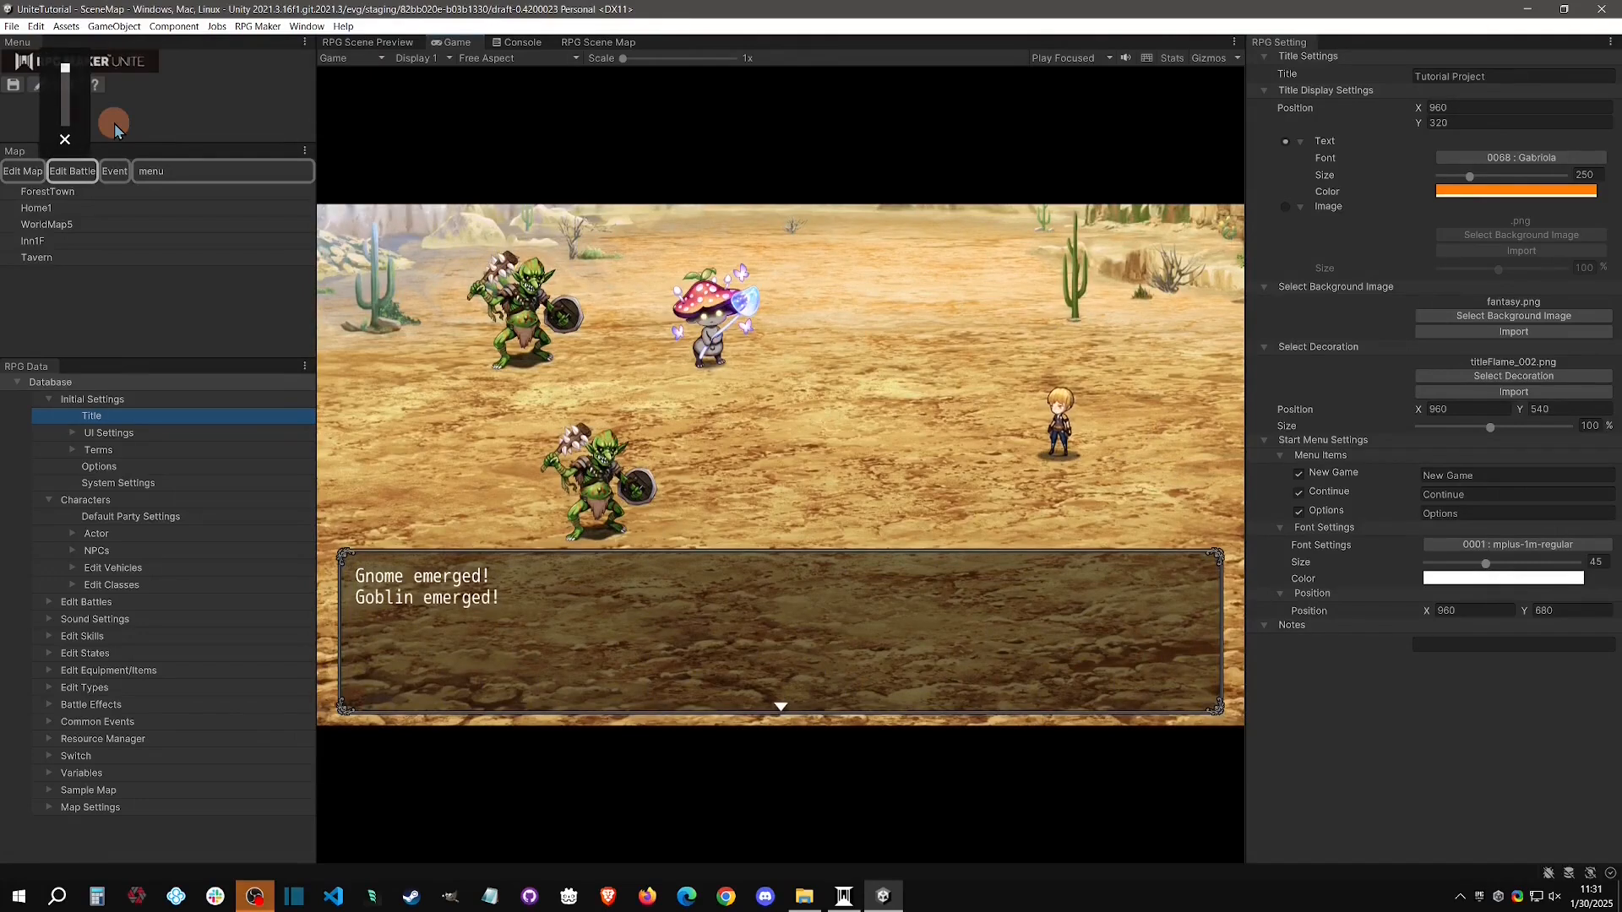
Dismiss the battle's opening message, escape from the fight, and end the playtest.
{"action": "key", "text": "Return"}
{"action": "key", "text": "Down"}
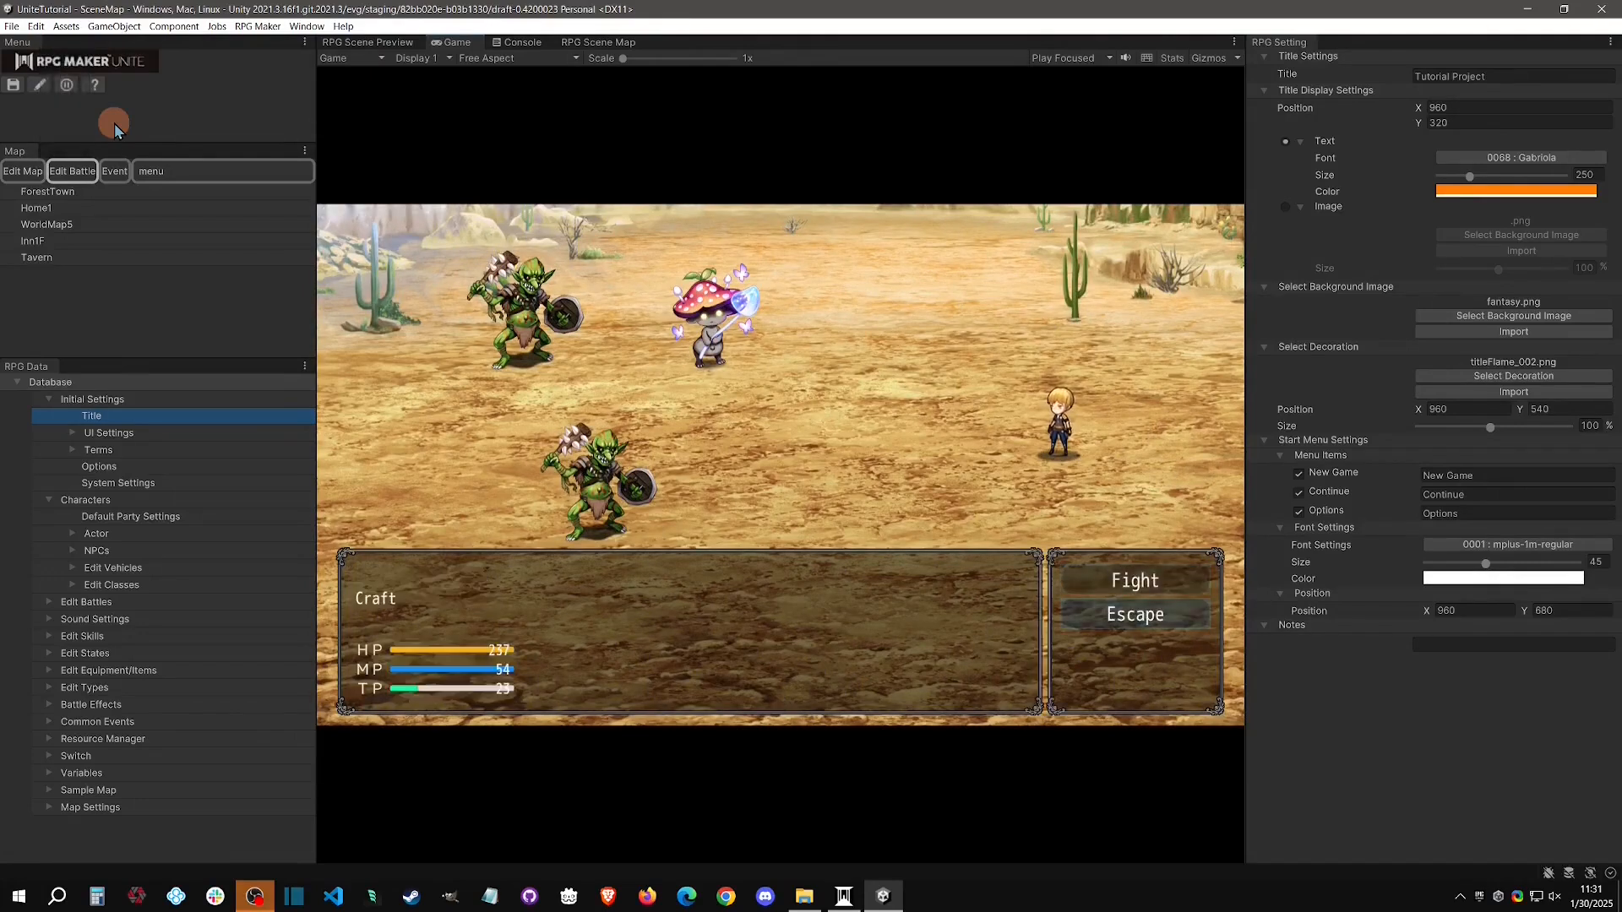
{"action": "key", "text": "Return"}
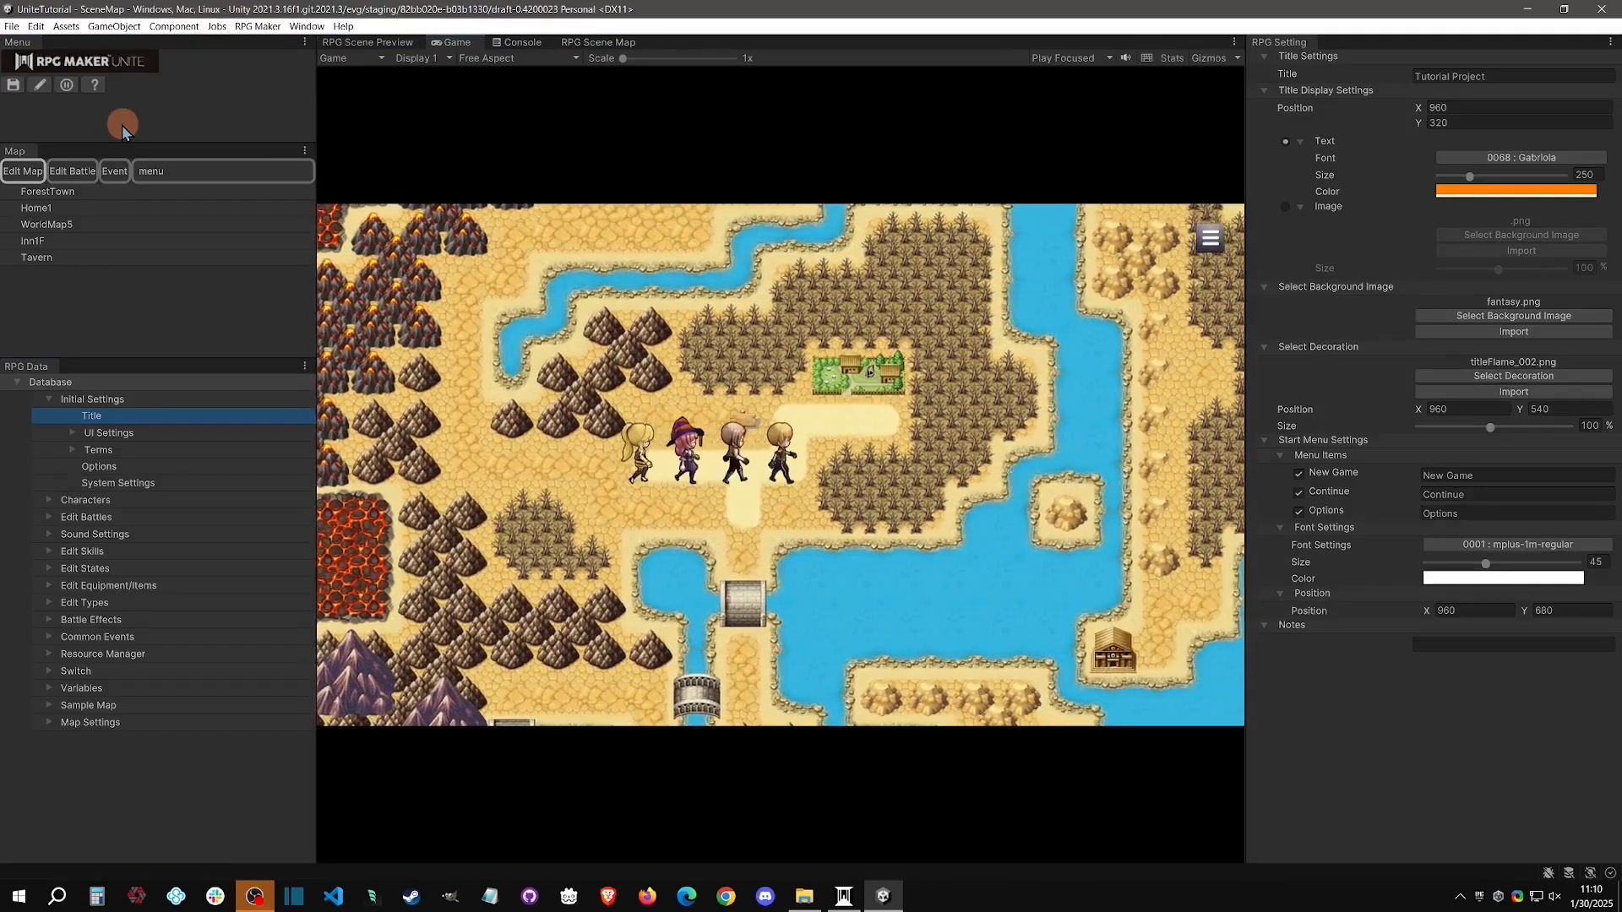
{"action": "left_click", "coordinate": [59, 85]}
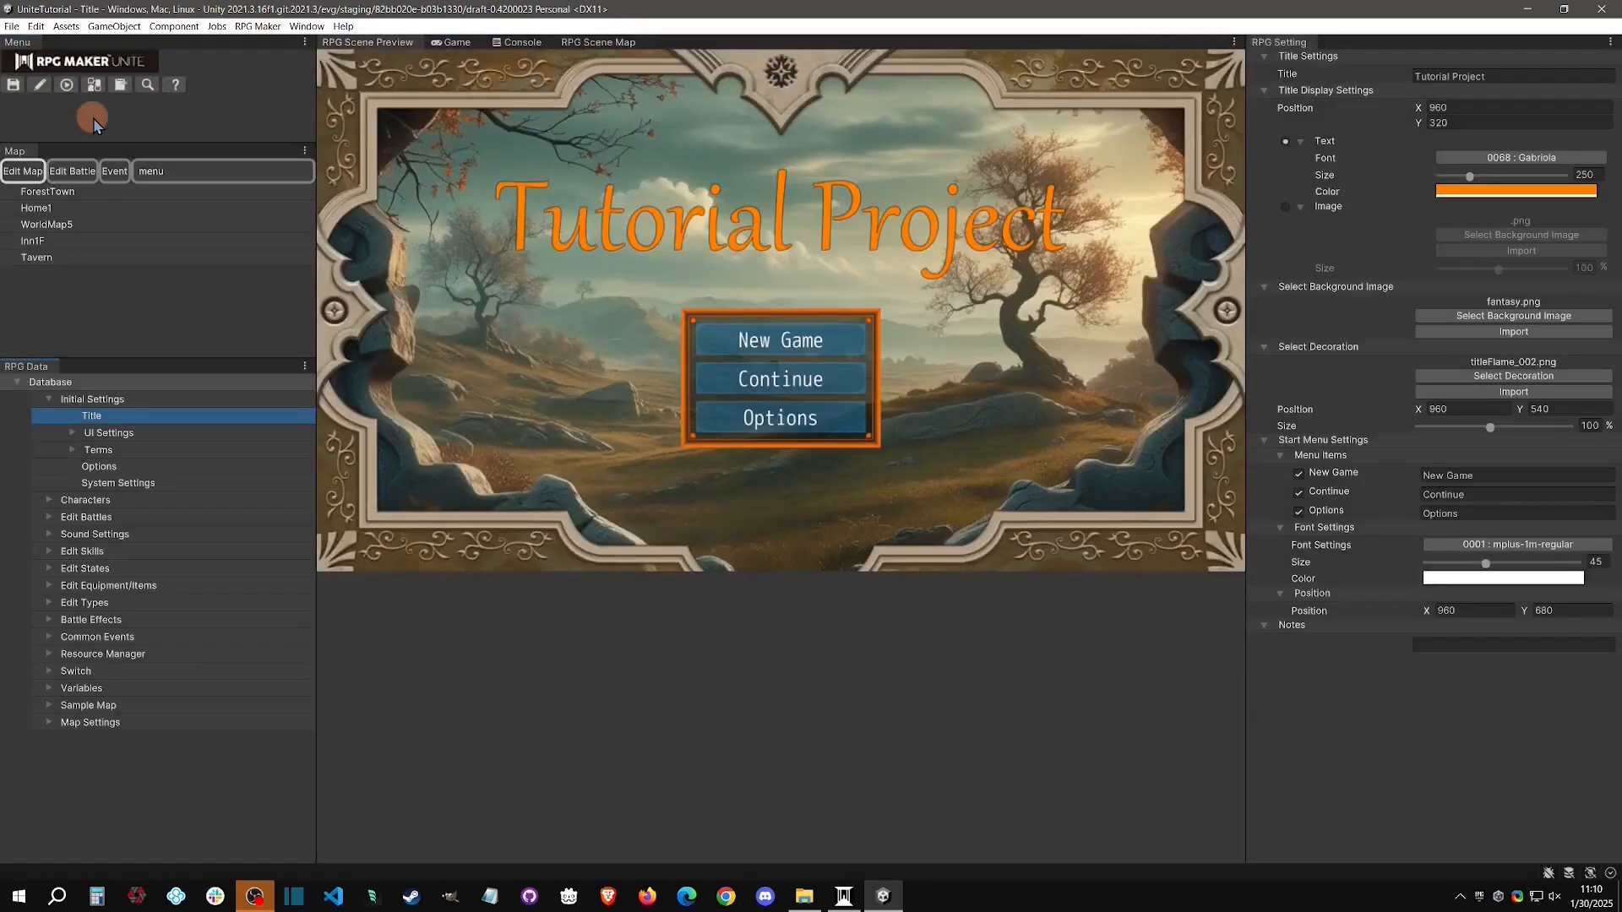
Set the party size to 1 in the default party settings.
{"action": "left_click", "coordinate": [118, 502]}
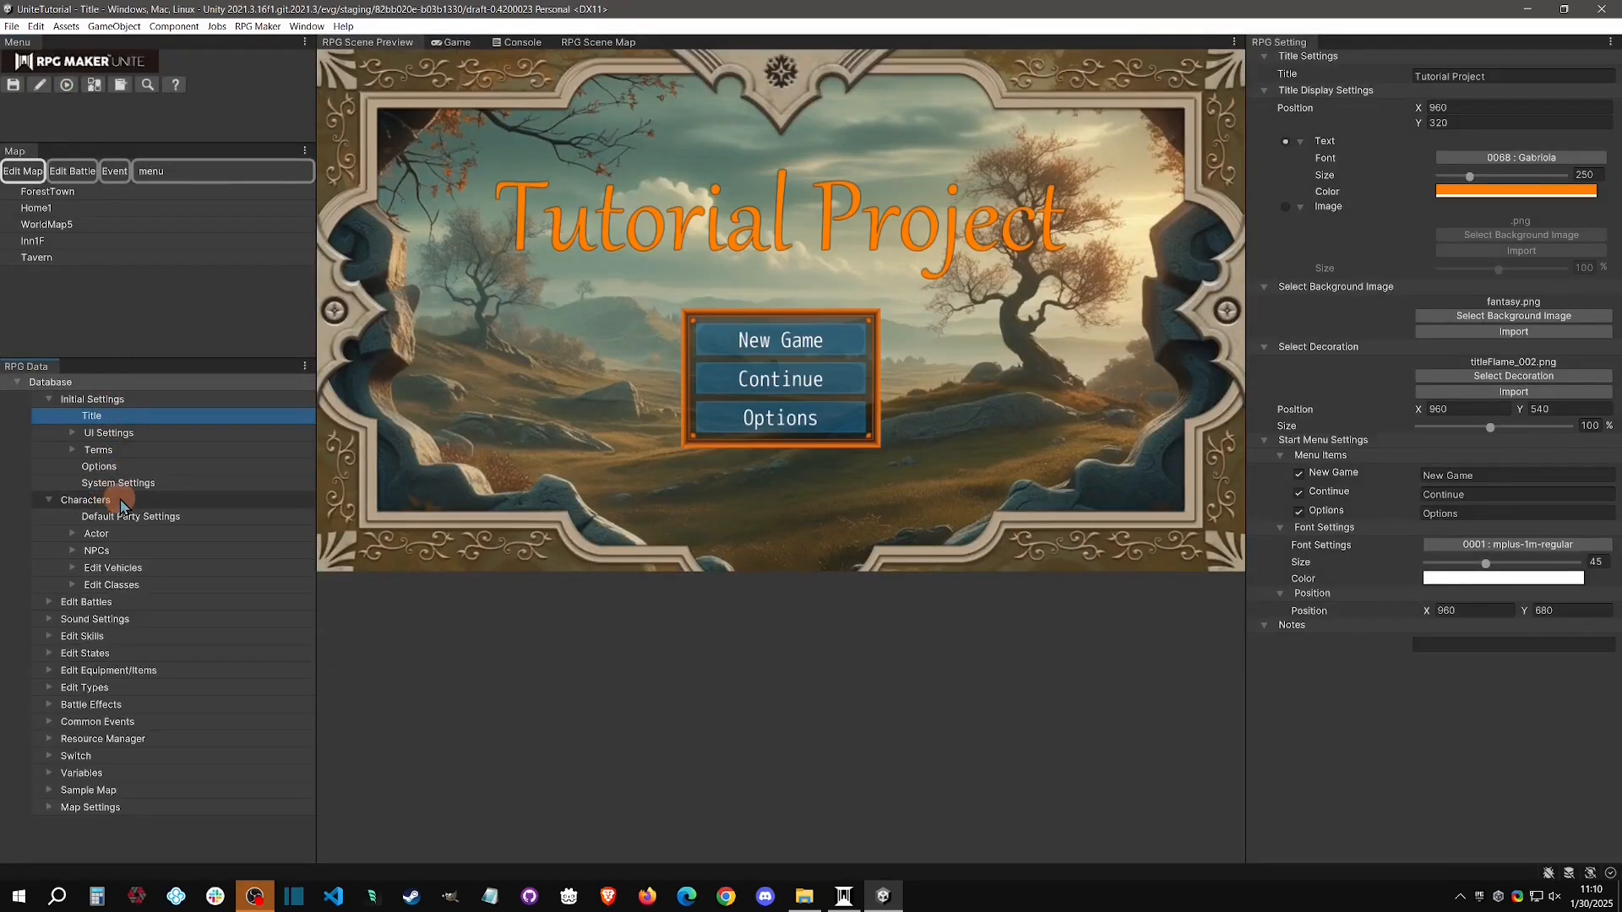
{"action": "left_click", "coordinate": [200, 523]}
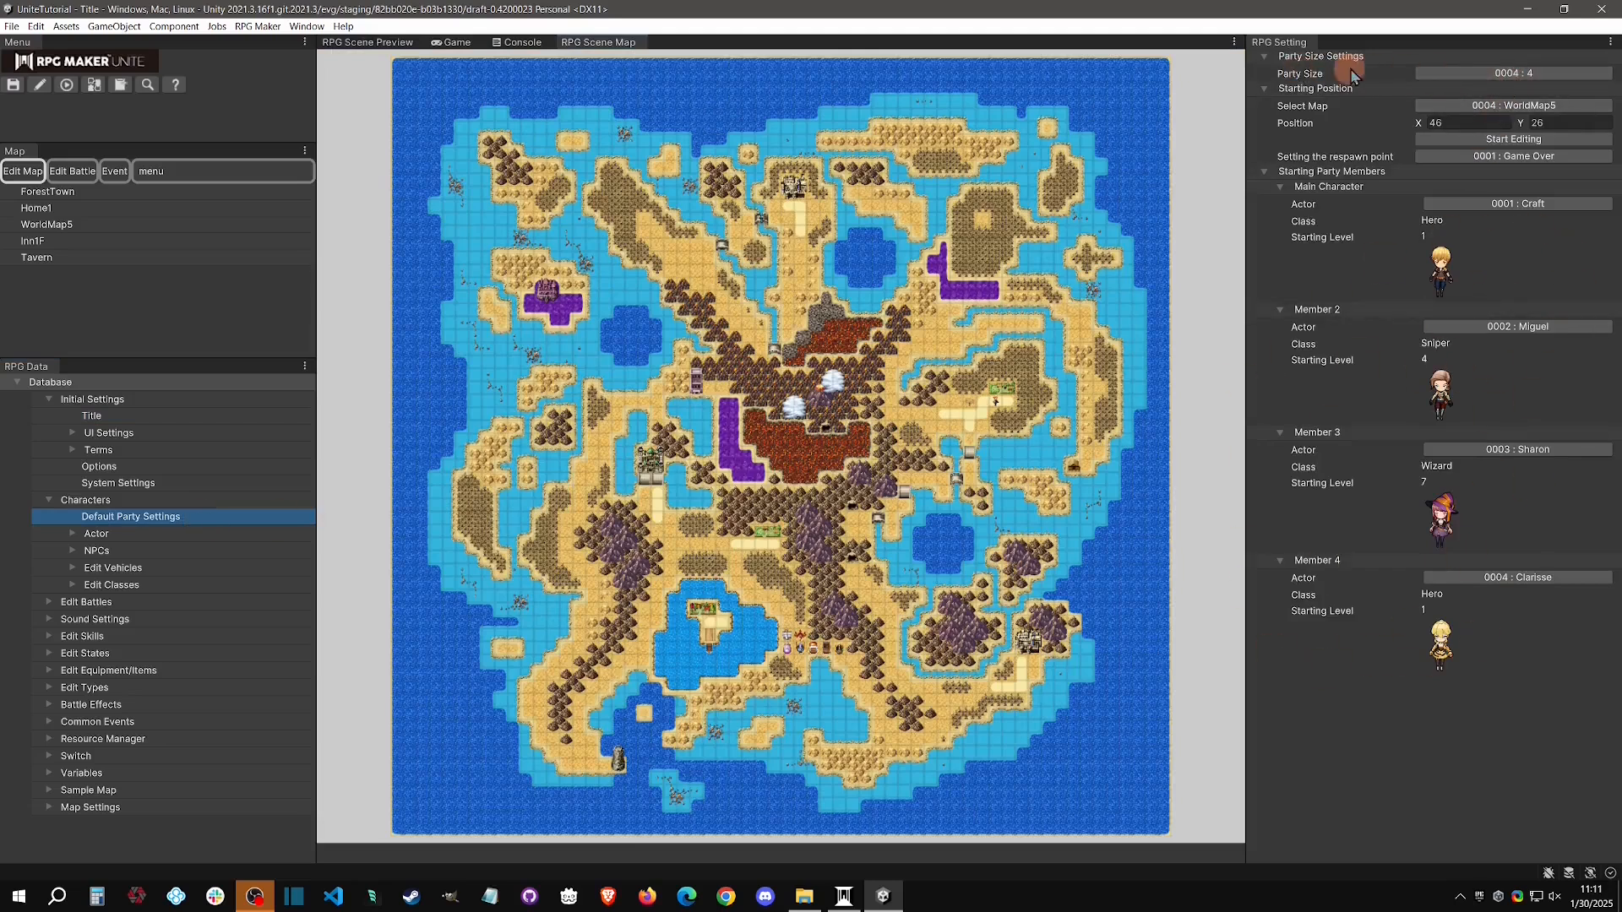
{"action": "left_click", "coordinate": [1597, 73]}
{"action": "left_click", "coordinate": [1549, 97]}
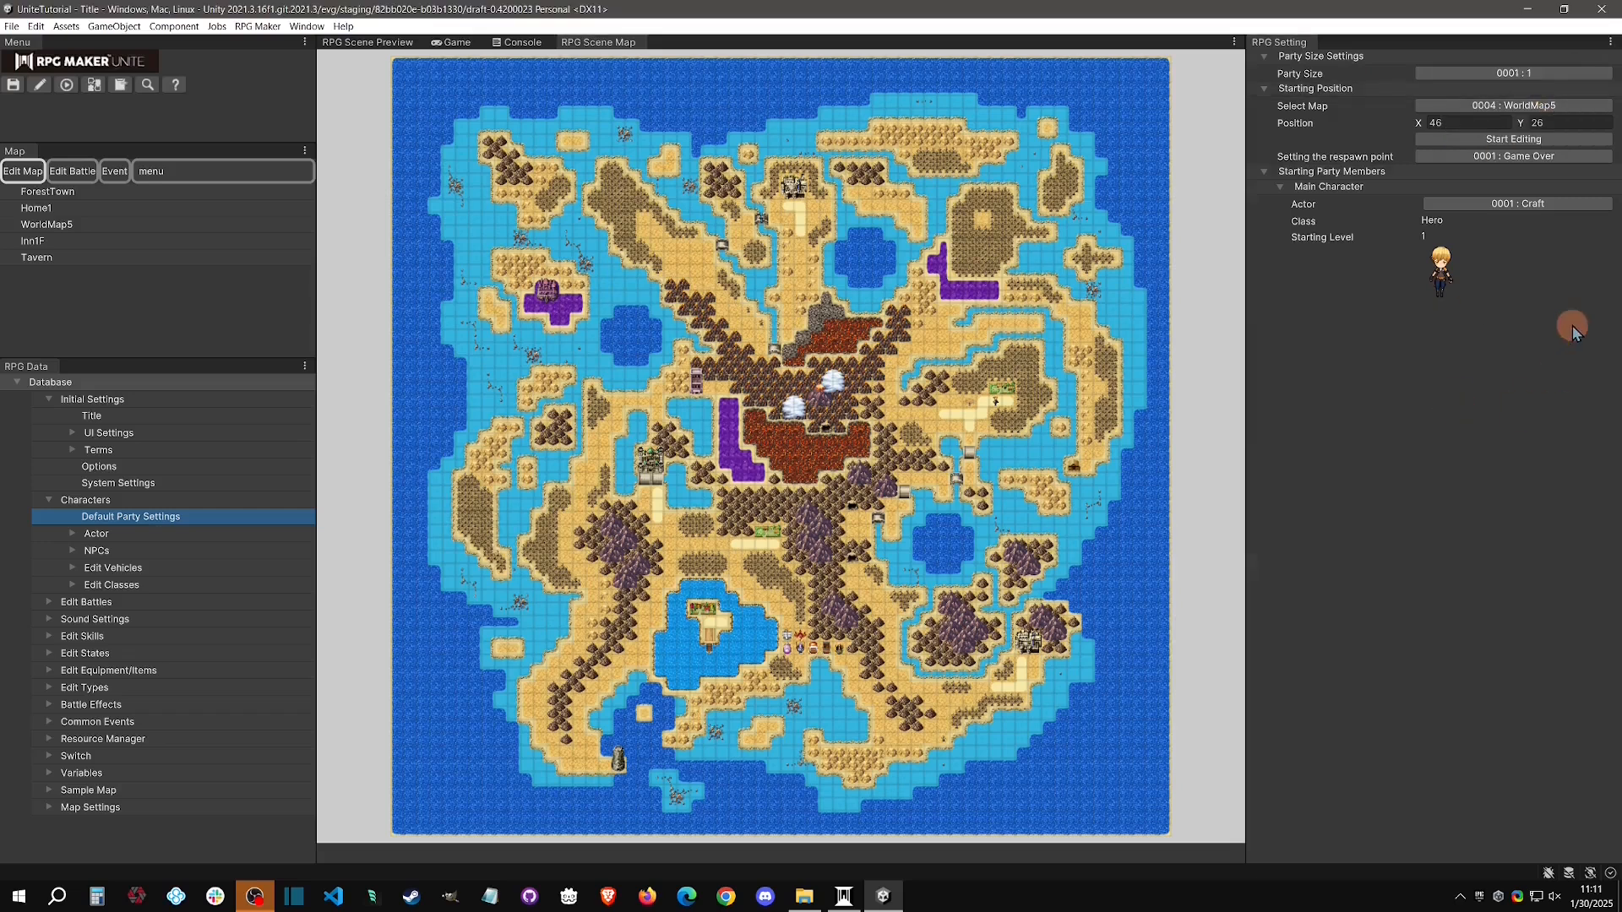
Review the actors available for the main character and those listed in the character database.
{"action": "left_click", "coordinate": [1558, 206]}
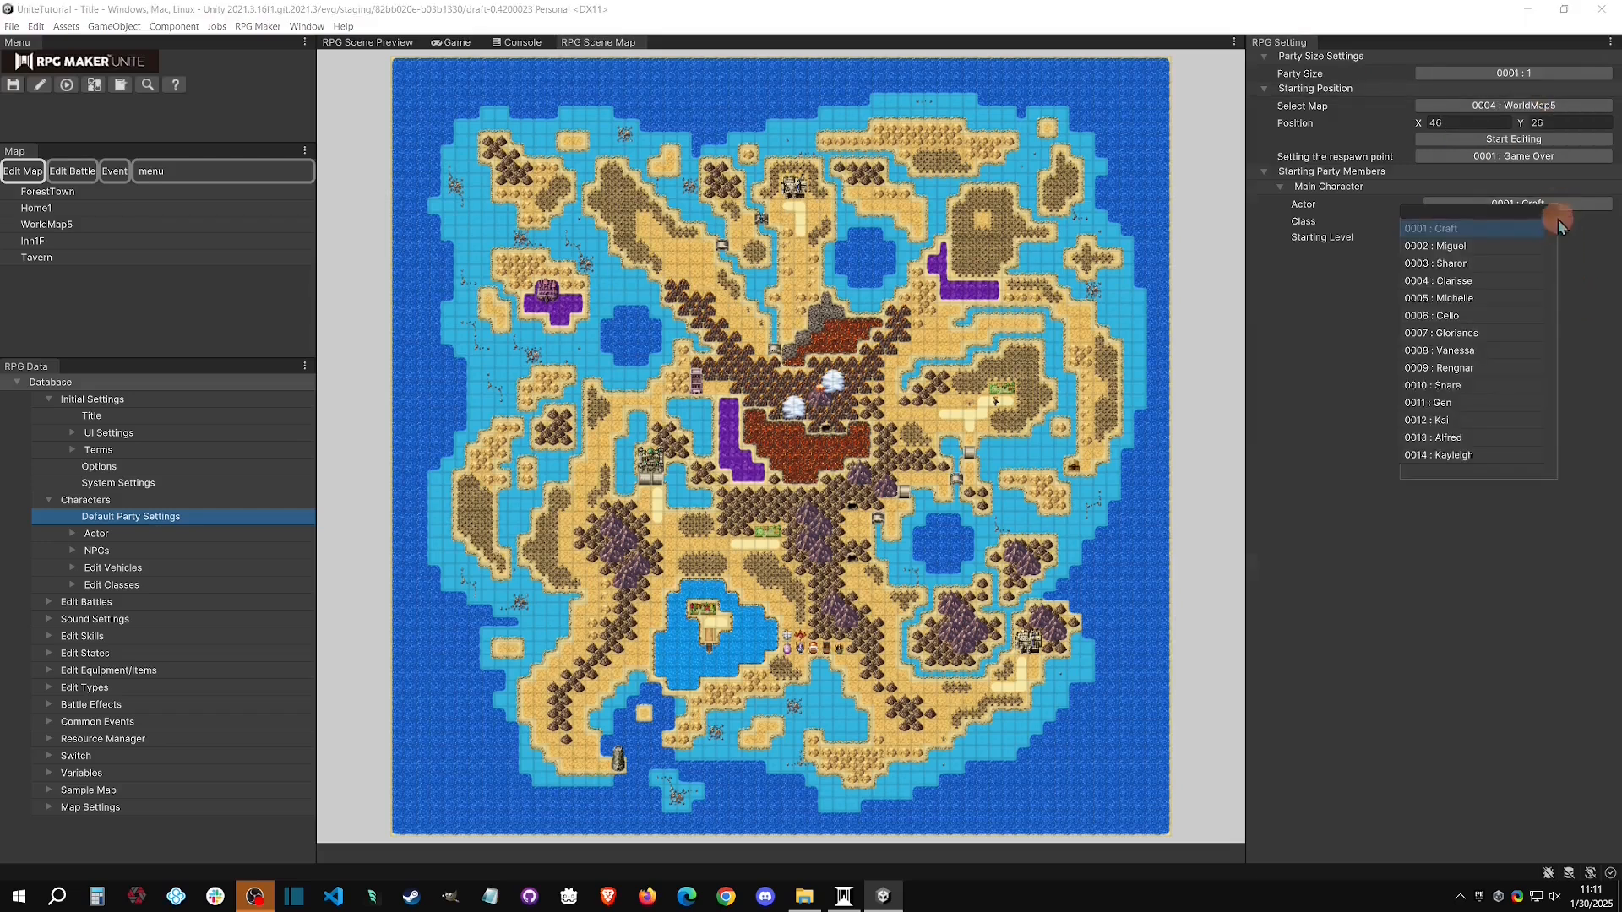
{"action": "left_click", "coordinate": [1315, 343]}
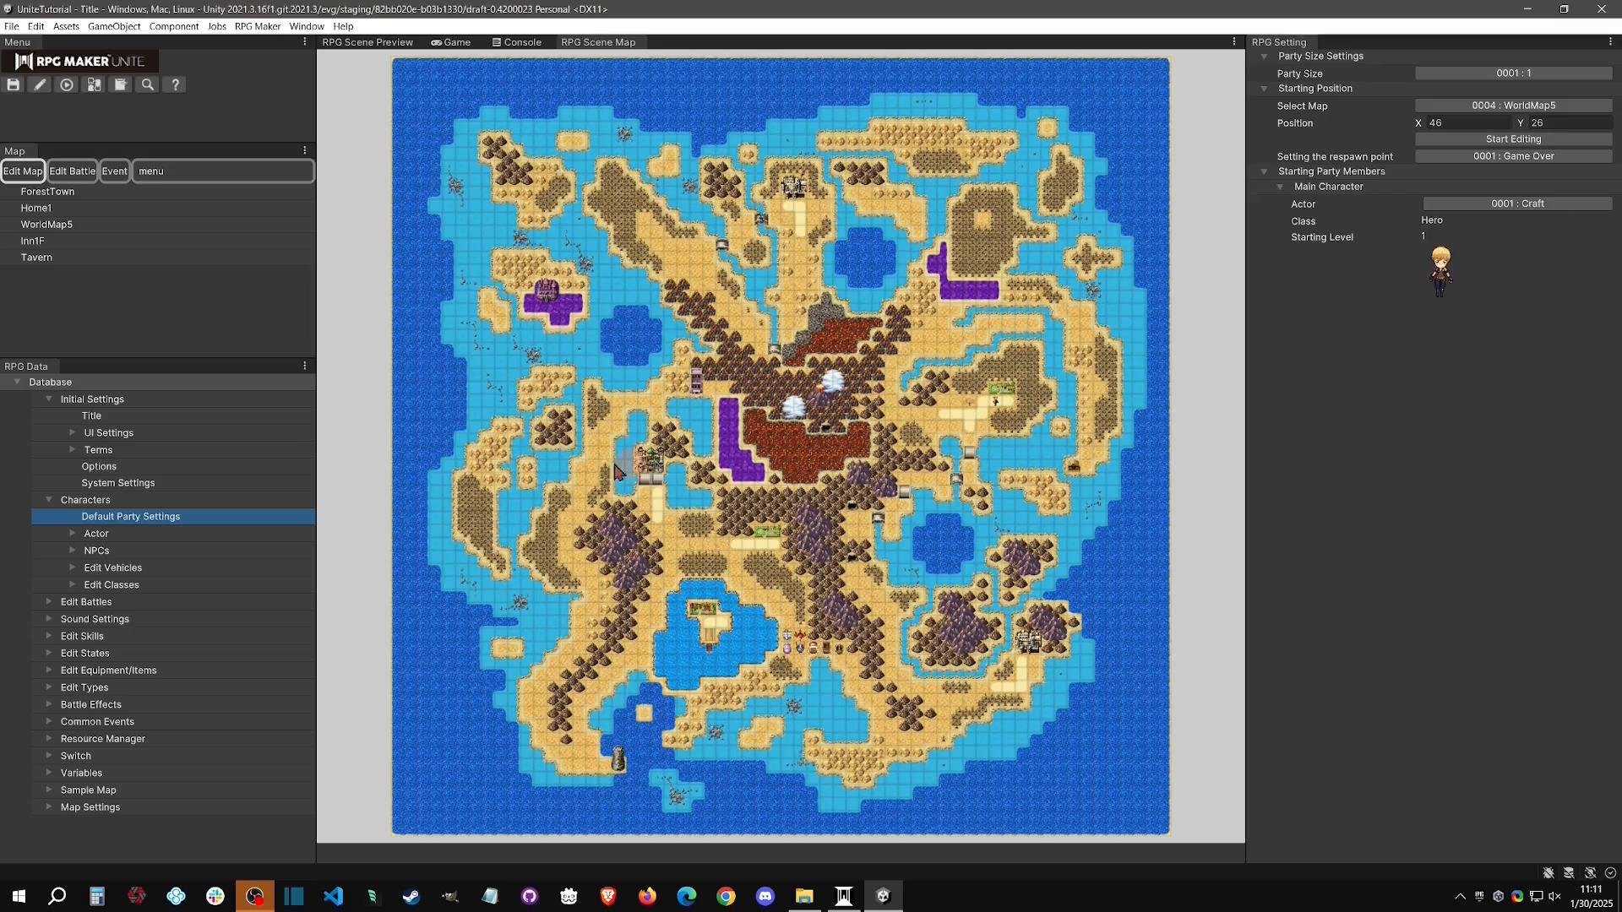
{"action": "left_click", "coordinate": [143, 537]}
{"action": "right_click", "coordinate": [145, 534]}
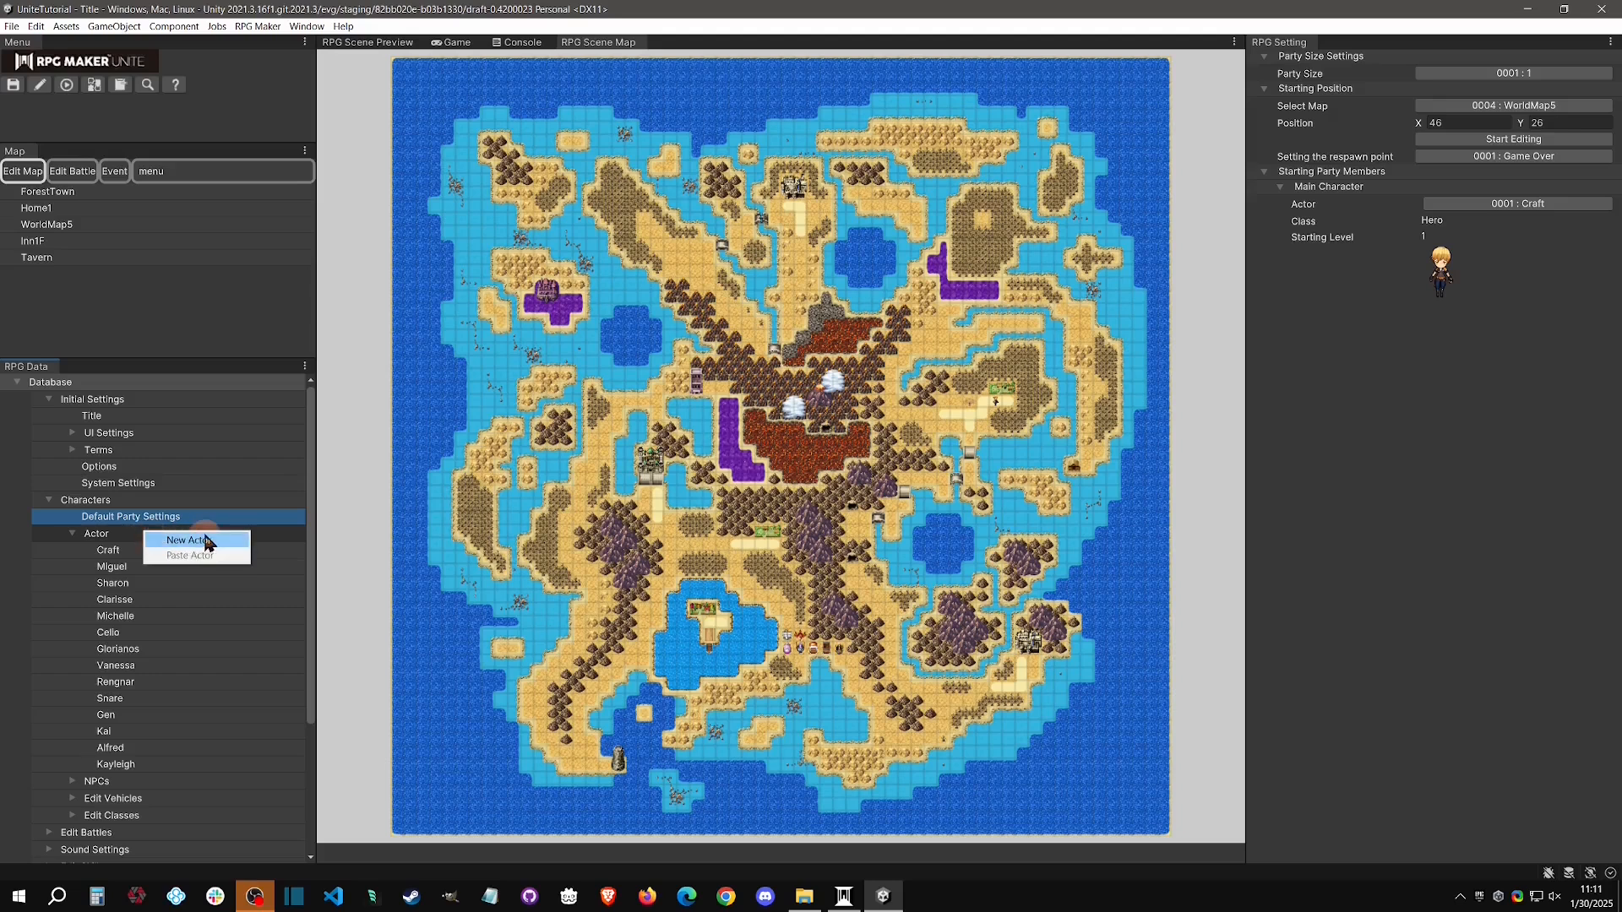
{"action": "left_click", "coordinate": [123, 534]}
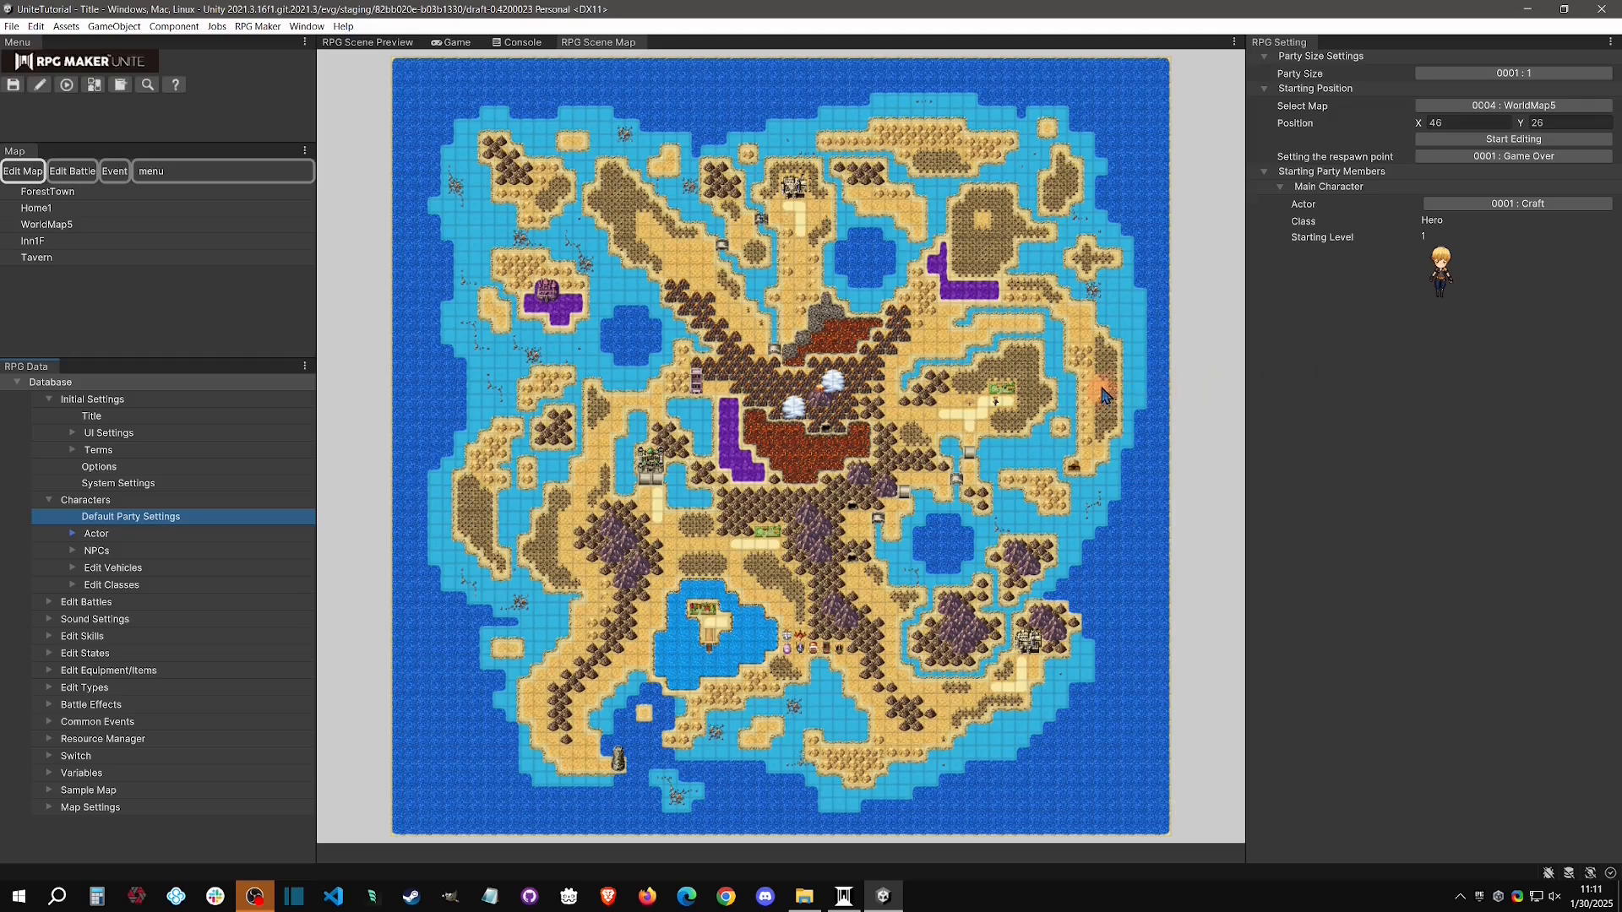
Create a new event on WorldMap5 at X 42, Y 26, west of the signpost, and open its first page.
{"action": "left_click", "coordinate": [115, 172]}
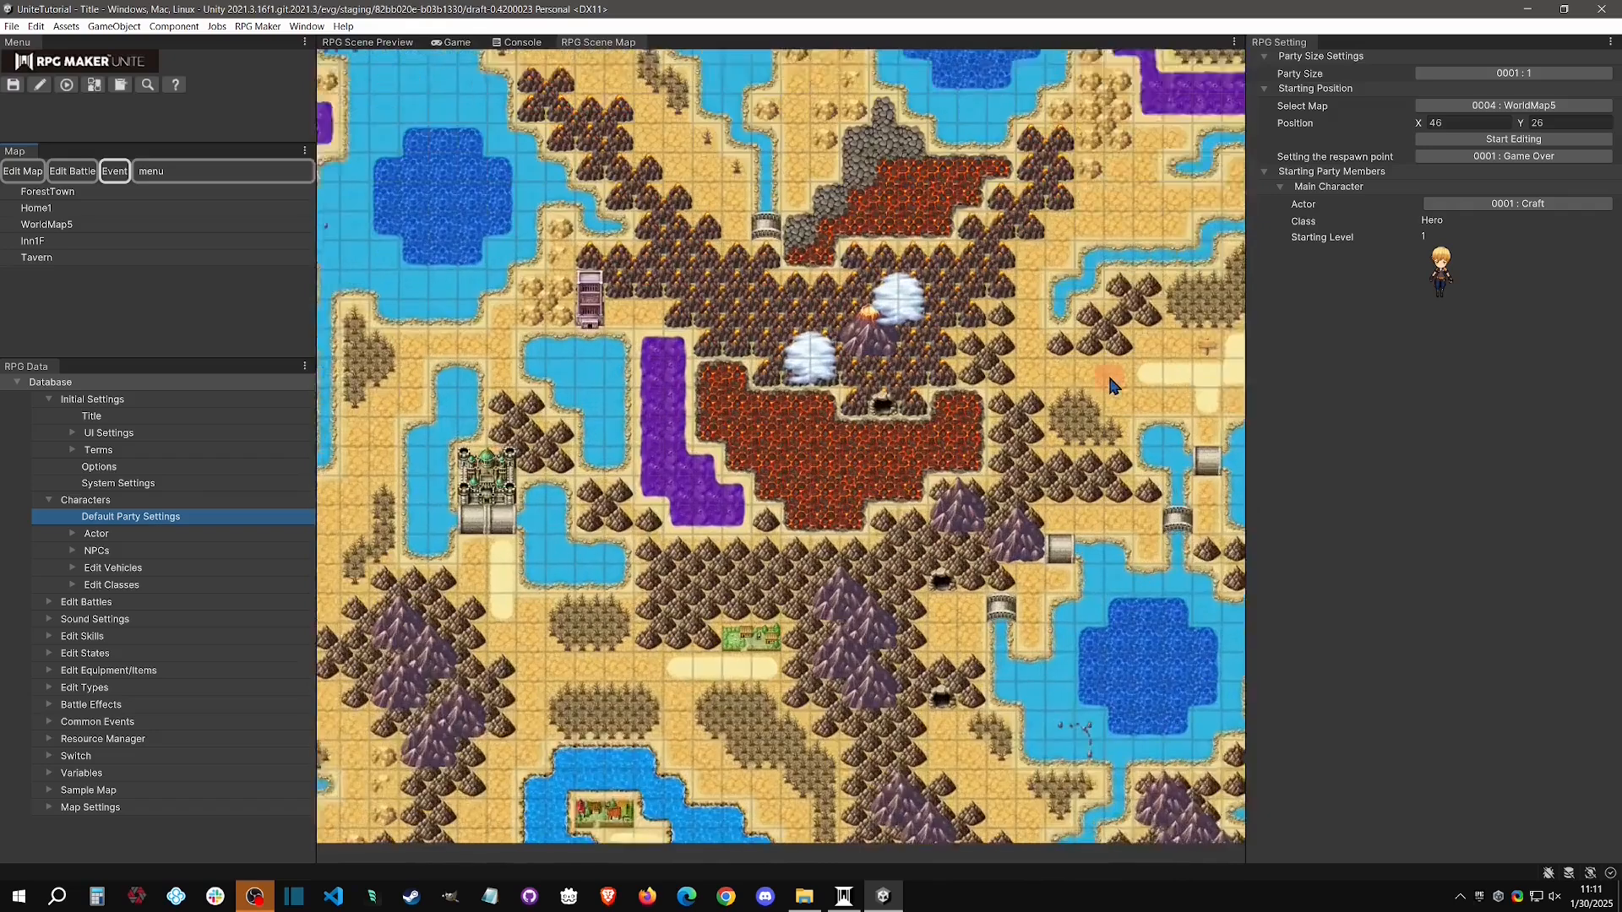
{"action": "middle_click_drag", "start_coordinate": [1109, 378], "coordinate": [773, 455]}
{"action": "scroll", "coordinate": [845, 426], "scroll_direction": "up", "scroll_amount": 3}
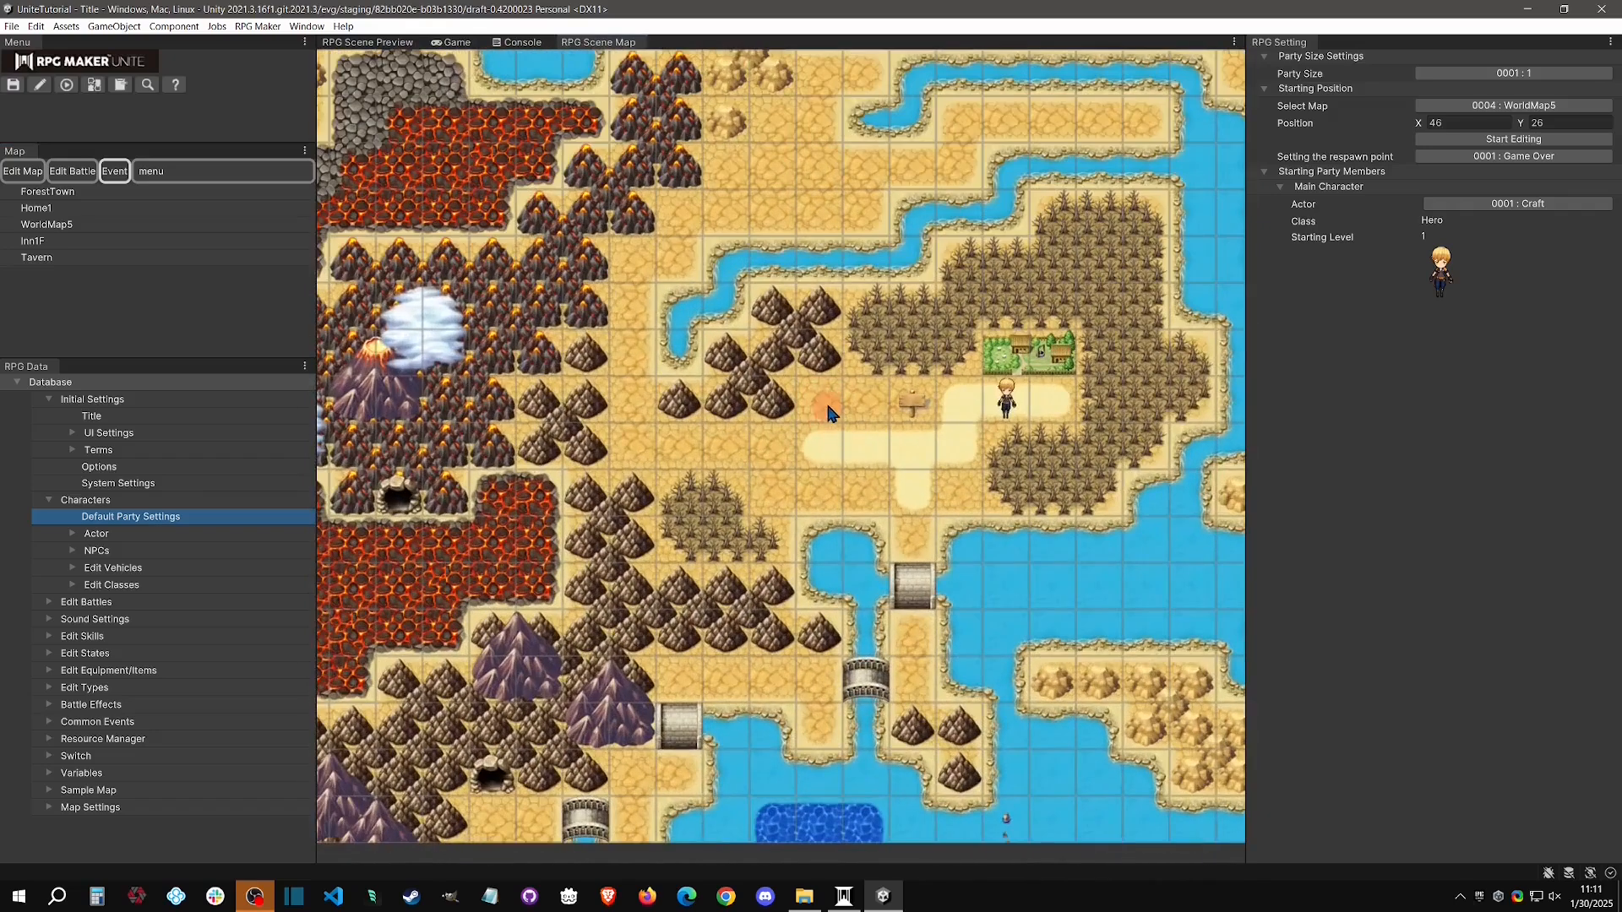
{"action": "right_click", "coordinate": [819, 395]}
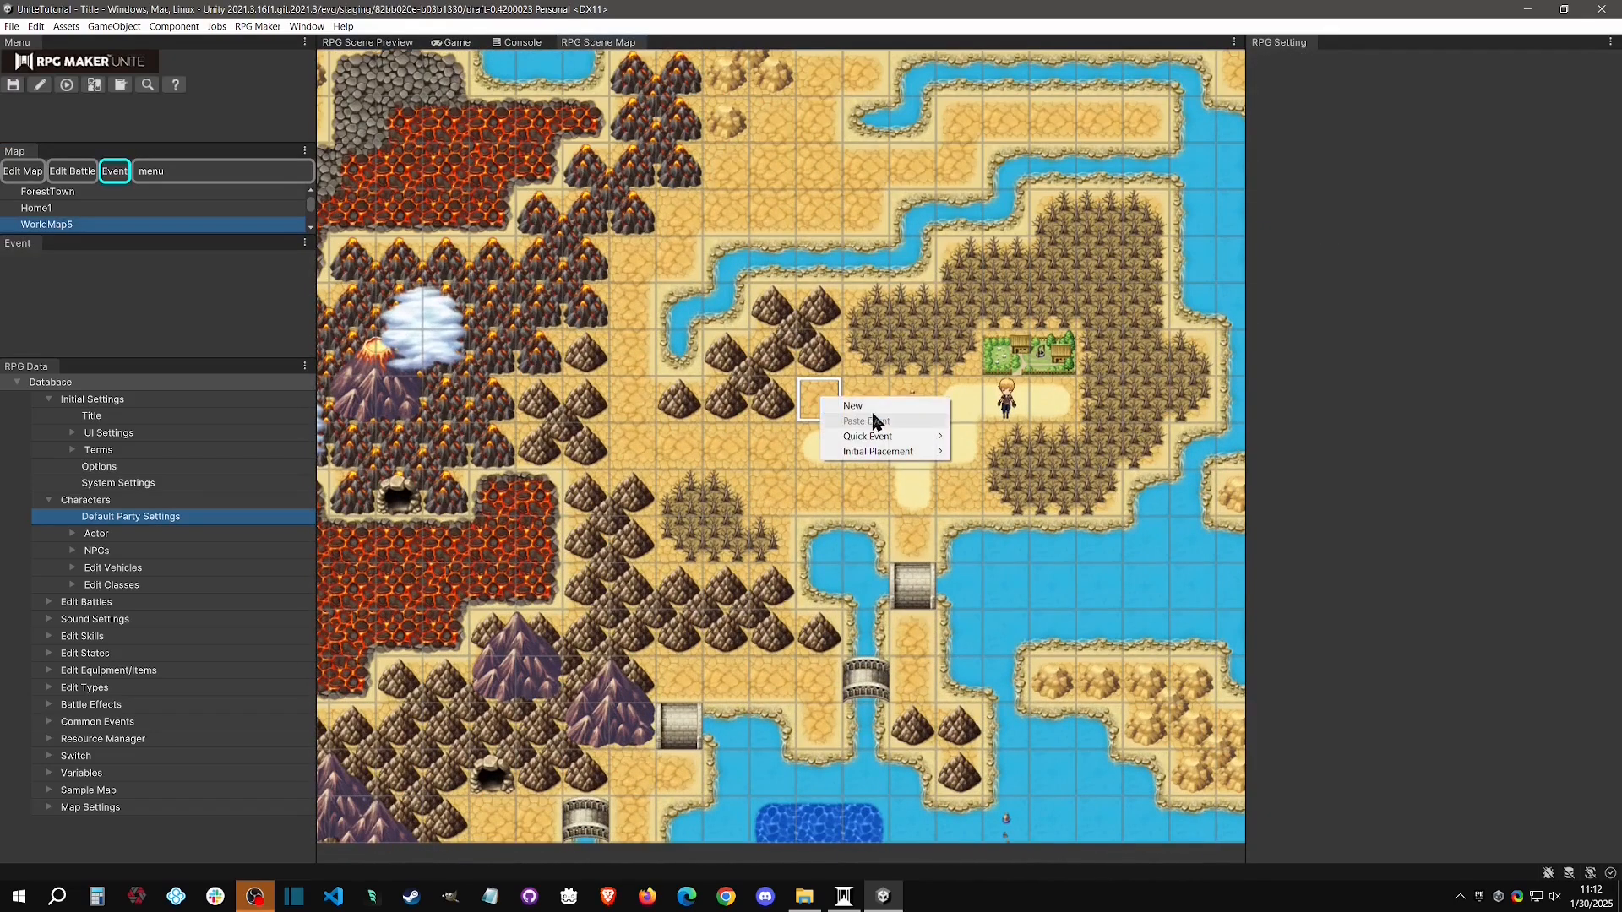
{"action": "left_click", "coordinate": [870, 404]}
{"action": "left_click", "coordinate": [24, 269]}
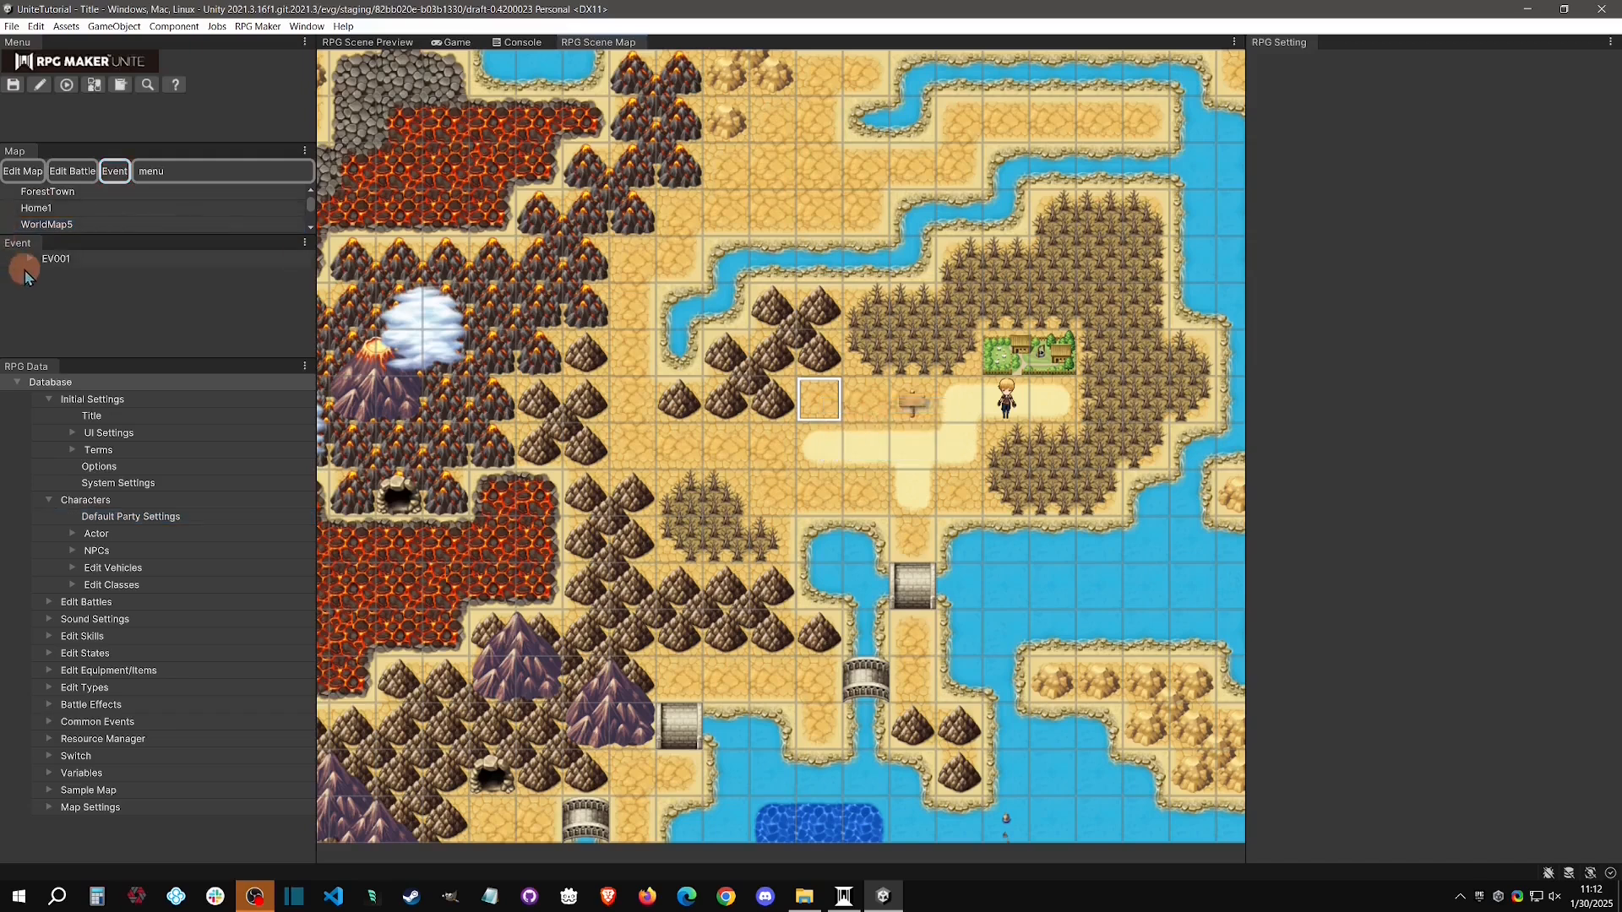
{"action": "left_click", "coordinate": [31, 261]}
{"action": "left_click", "coordinate": [88, 279]}
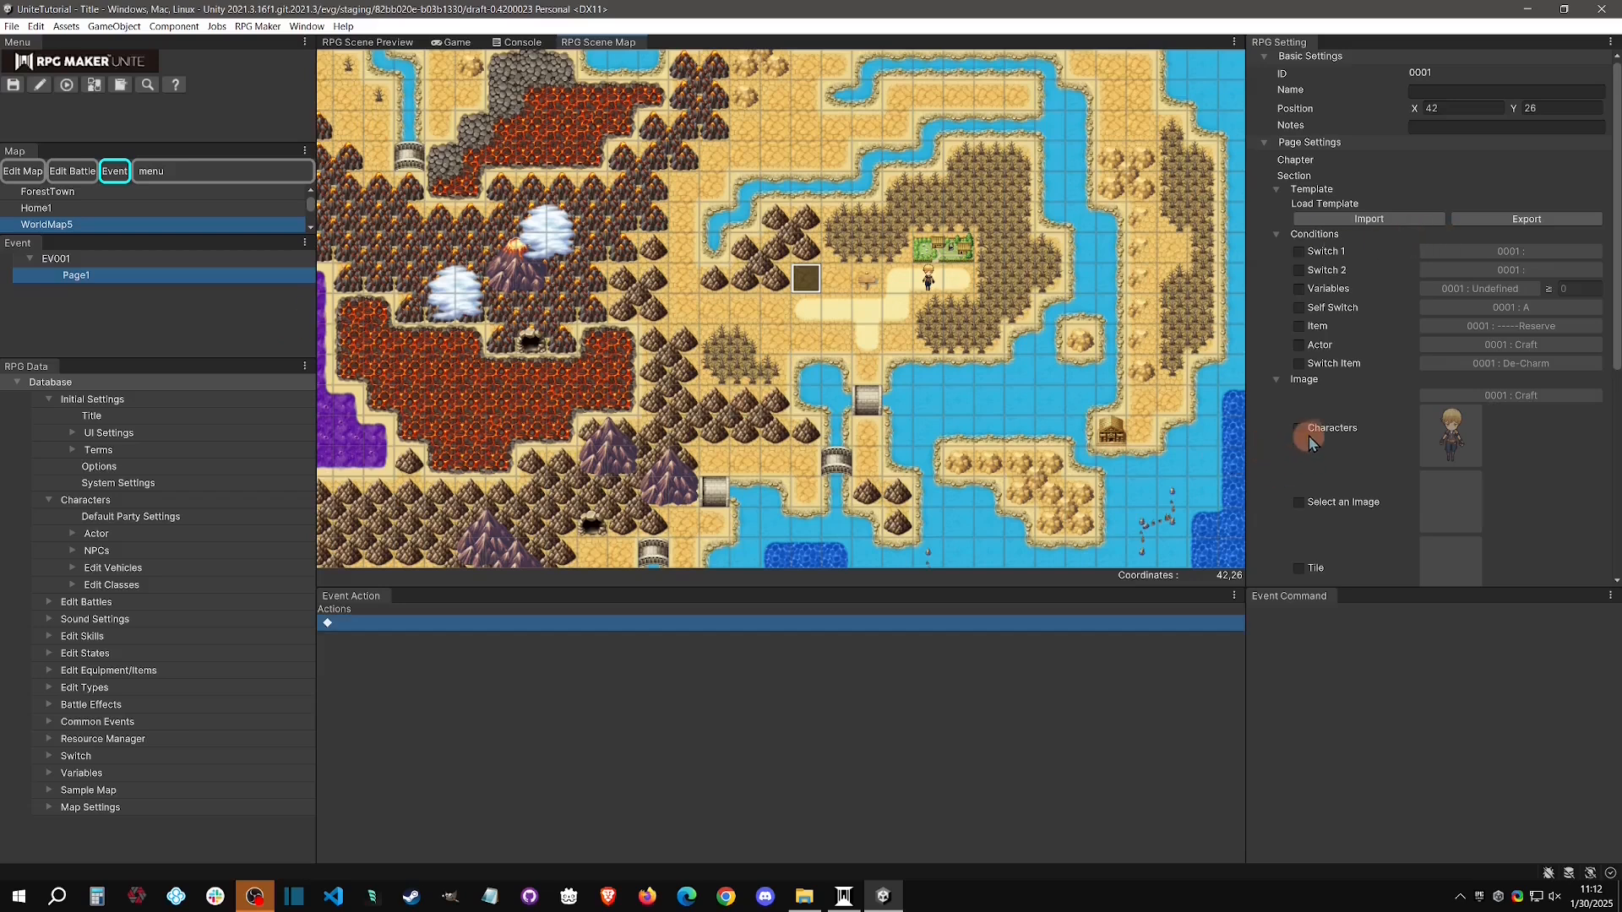
Enable a character image for the event page and set it to 0017 : Kayleigh.
{"action": "left_click", "coordinate": [1297, 431]}
{"action": "left_click", "coordinate": [1544, 394]}
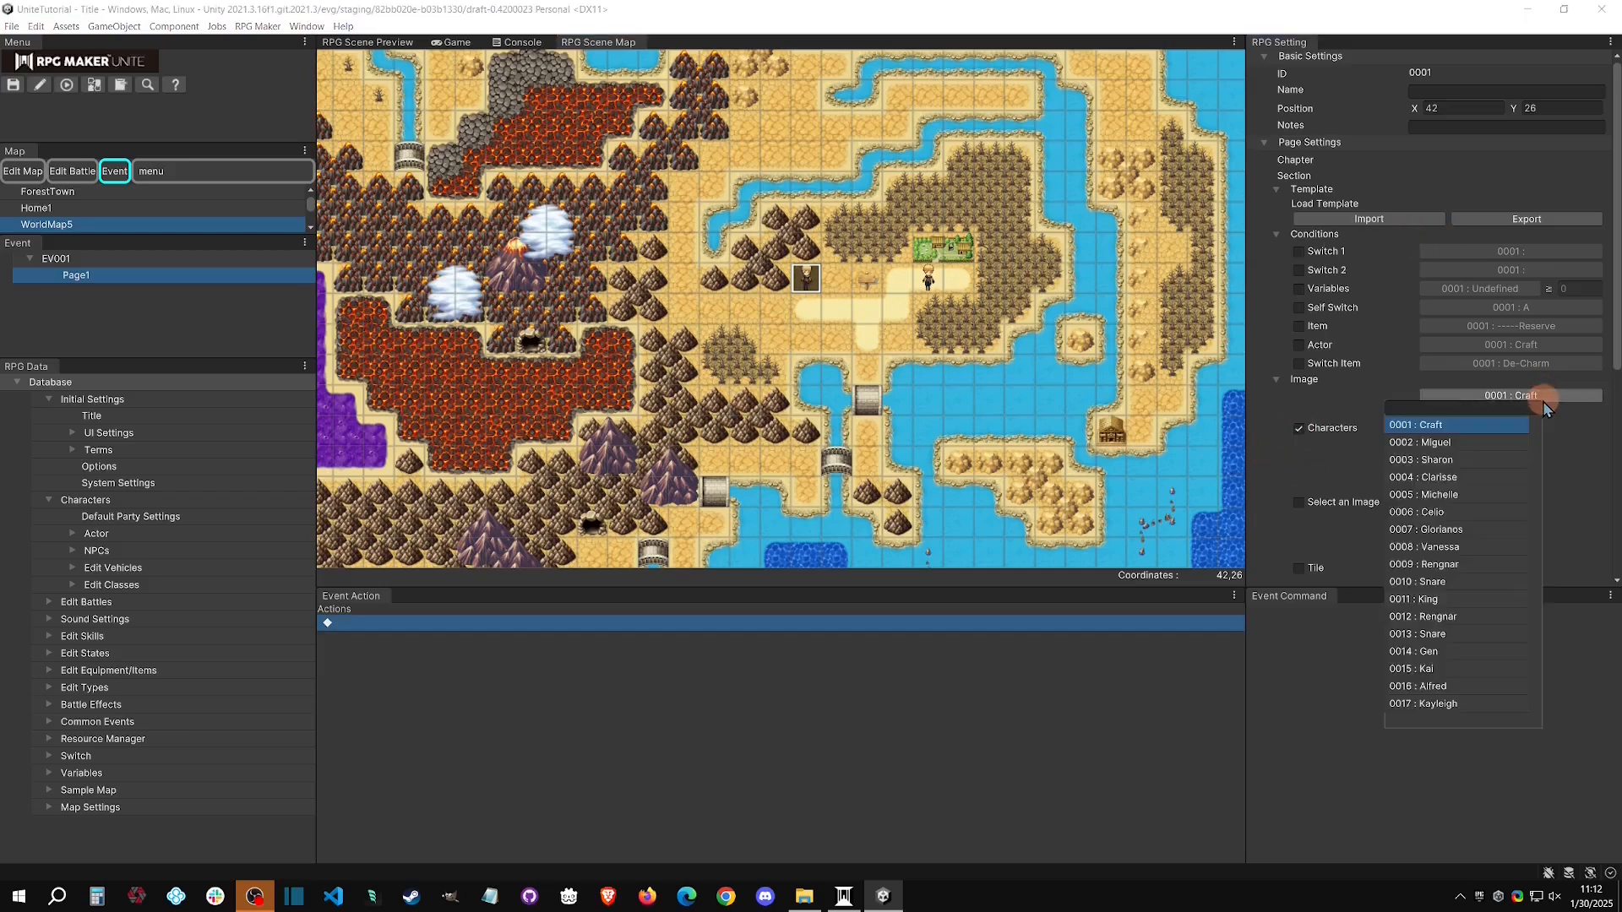
{"action": "left_click", "coordinate": [1472, 511]}
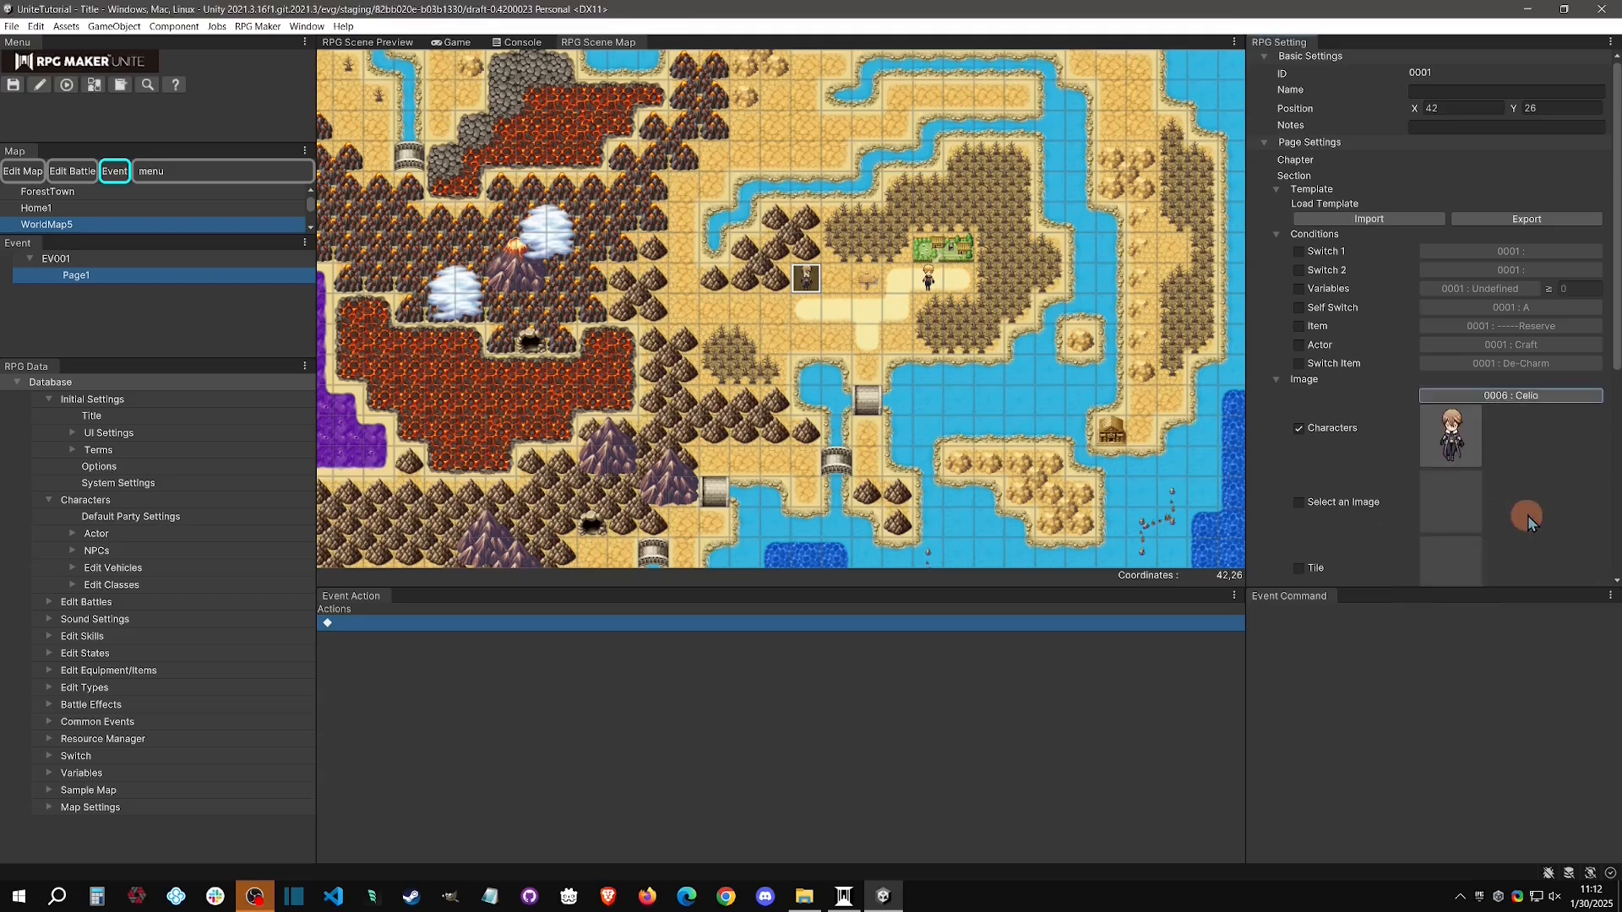
{"action": "left_click", "coordinate": [1523, 399]}
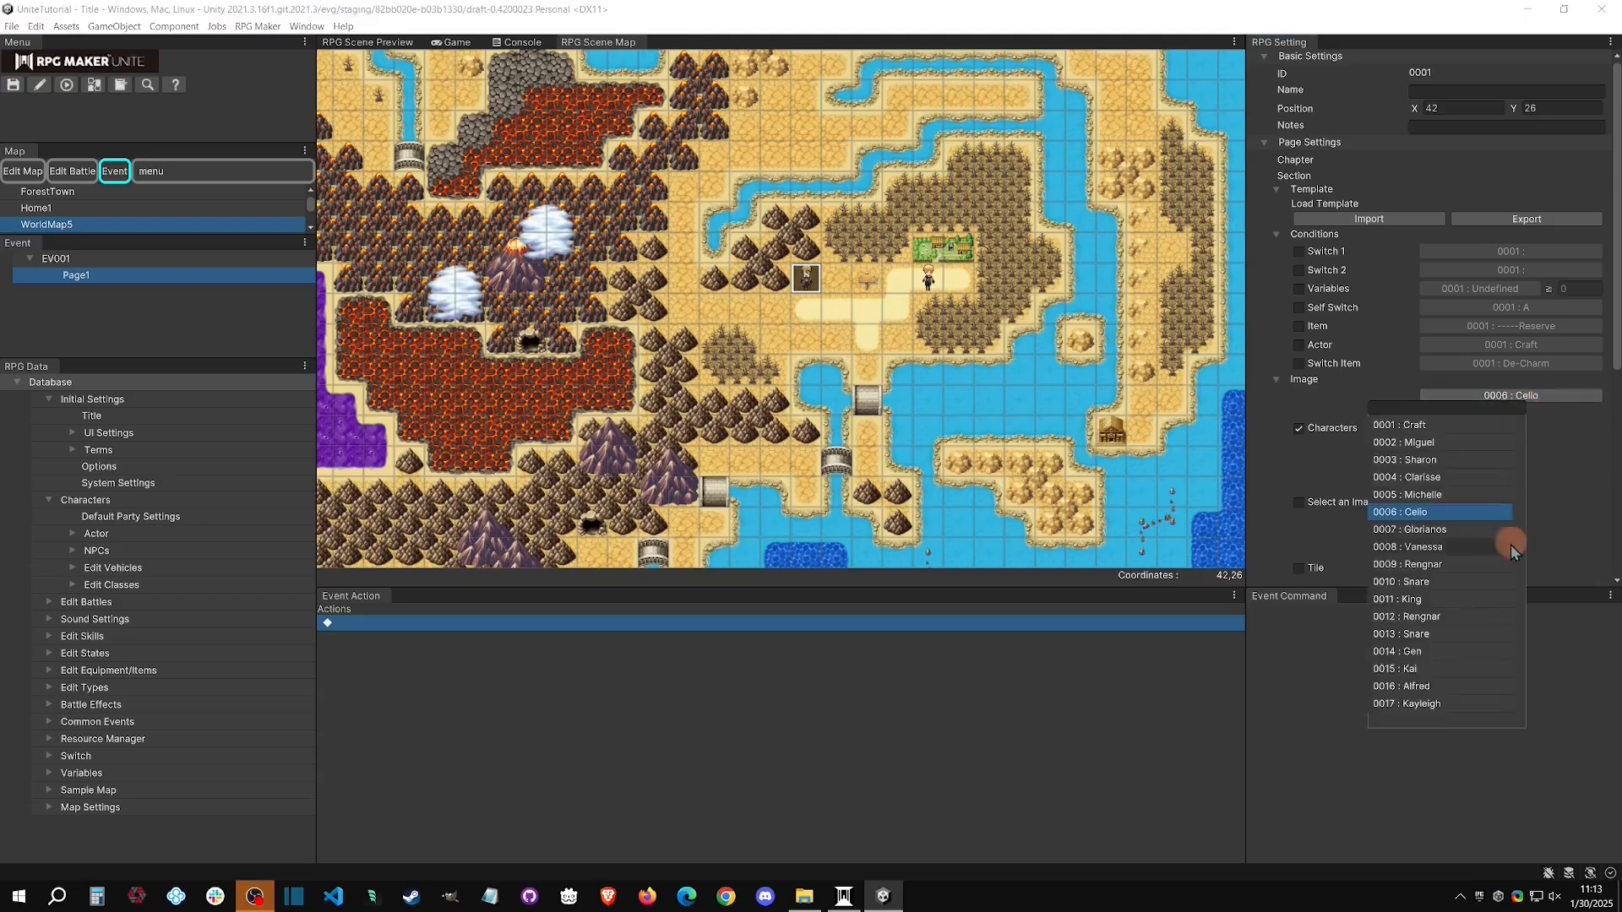
{"action": "left_click", "coordinate": [1450, 704]}
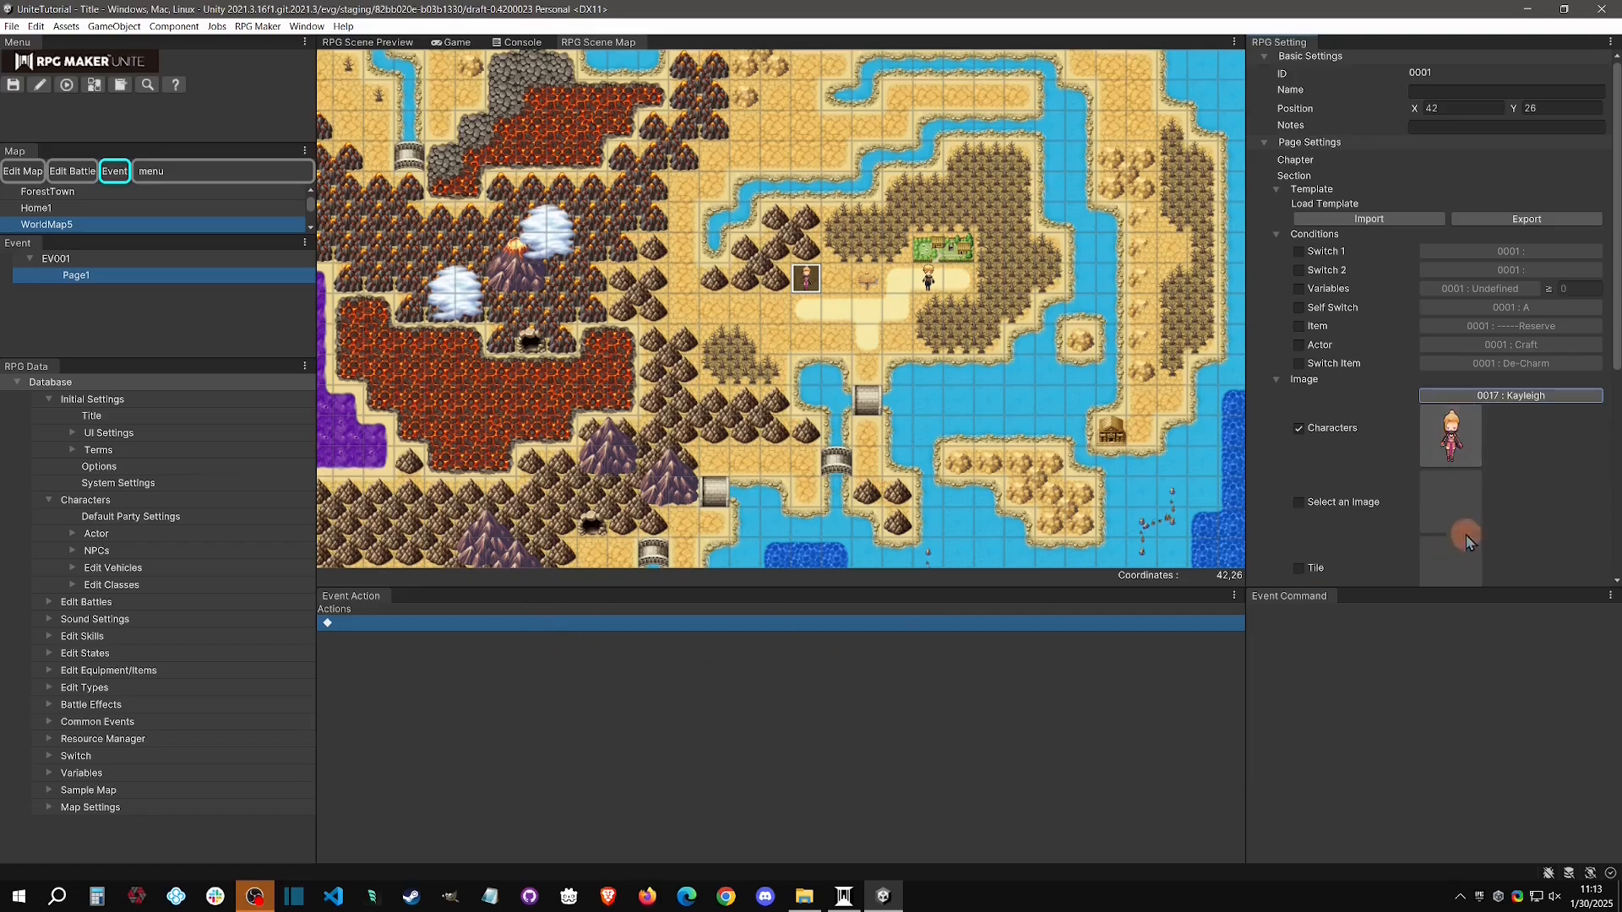
Set Walk in Place to OFF in the event page's movement options.
{"action": "scroll", "coordinate": [1465, 536], "scroll_direction": "down", "scroll_amount": 5}
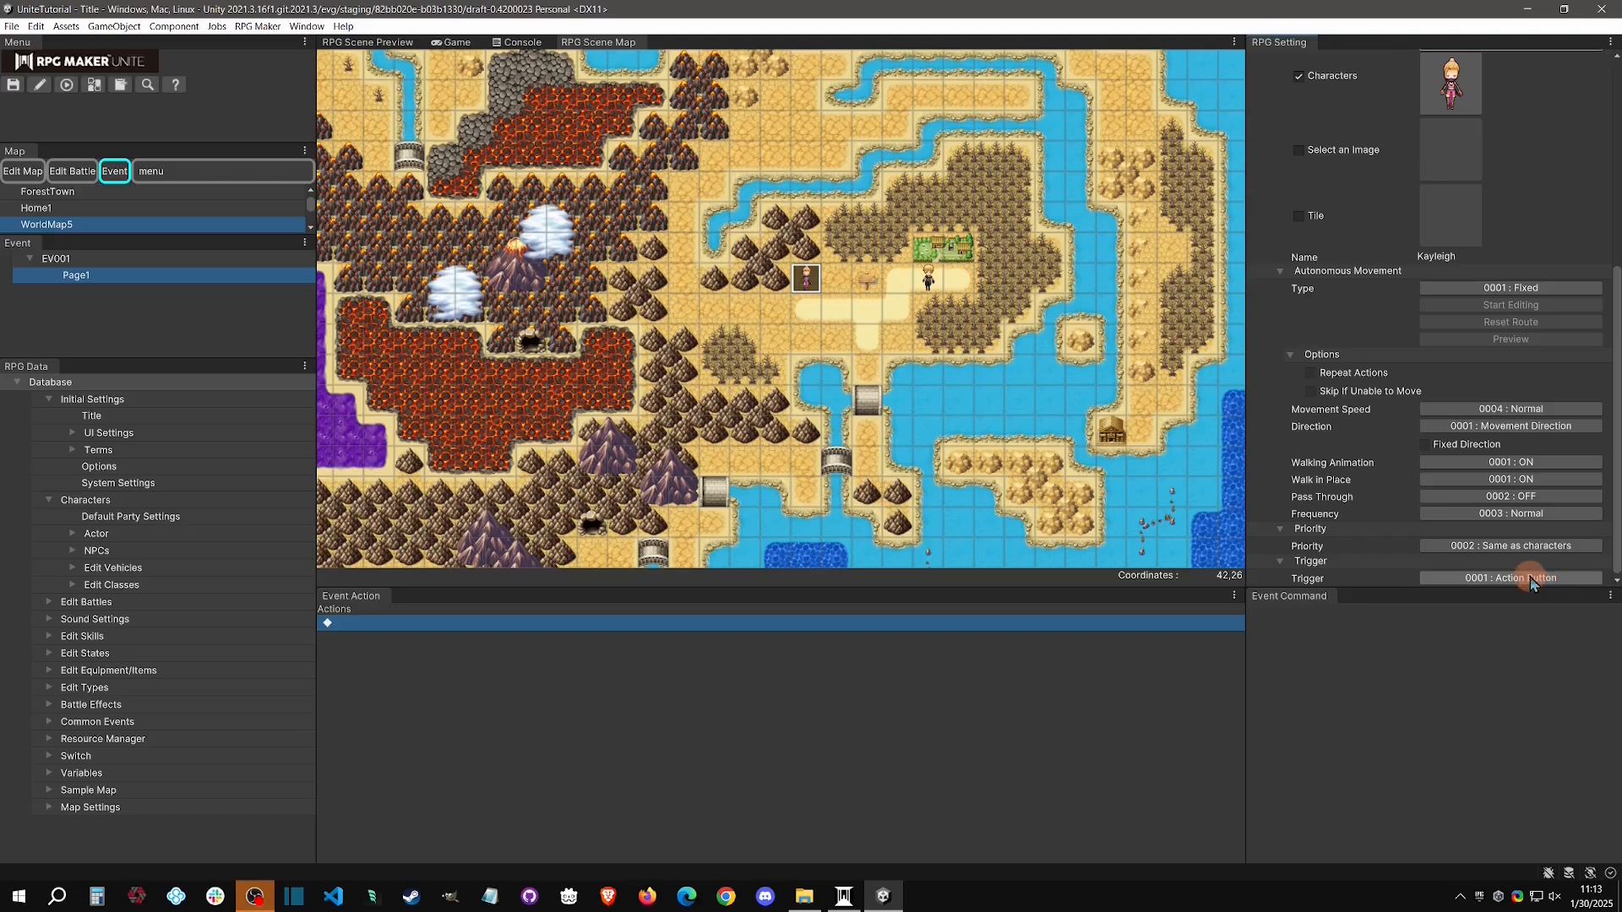
{"action": "scroll", "coordinate": [1530, 576], "scroll_direction": "up", "scroll_amount": 4}
{"action": "scroll", "coordinate": [1529, 572], "scroll_direction": "down", "scroll_amount": 5}
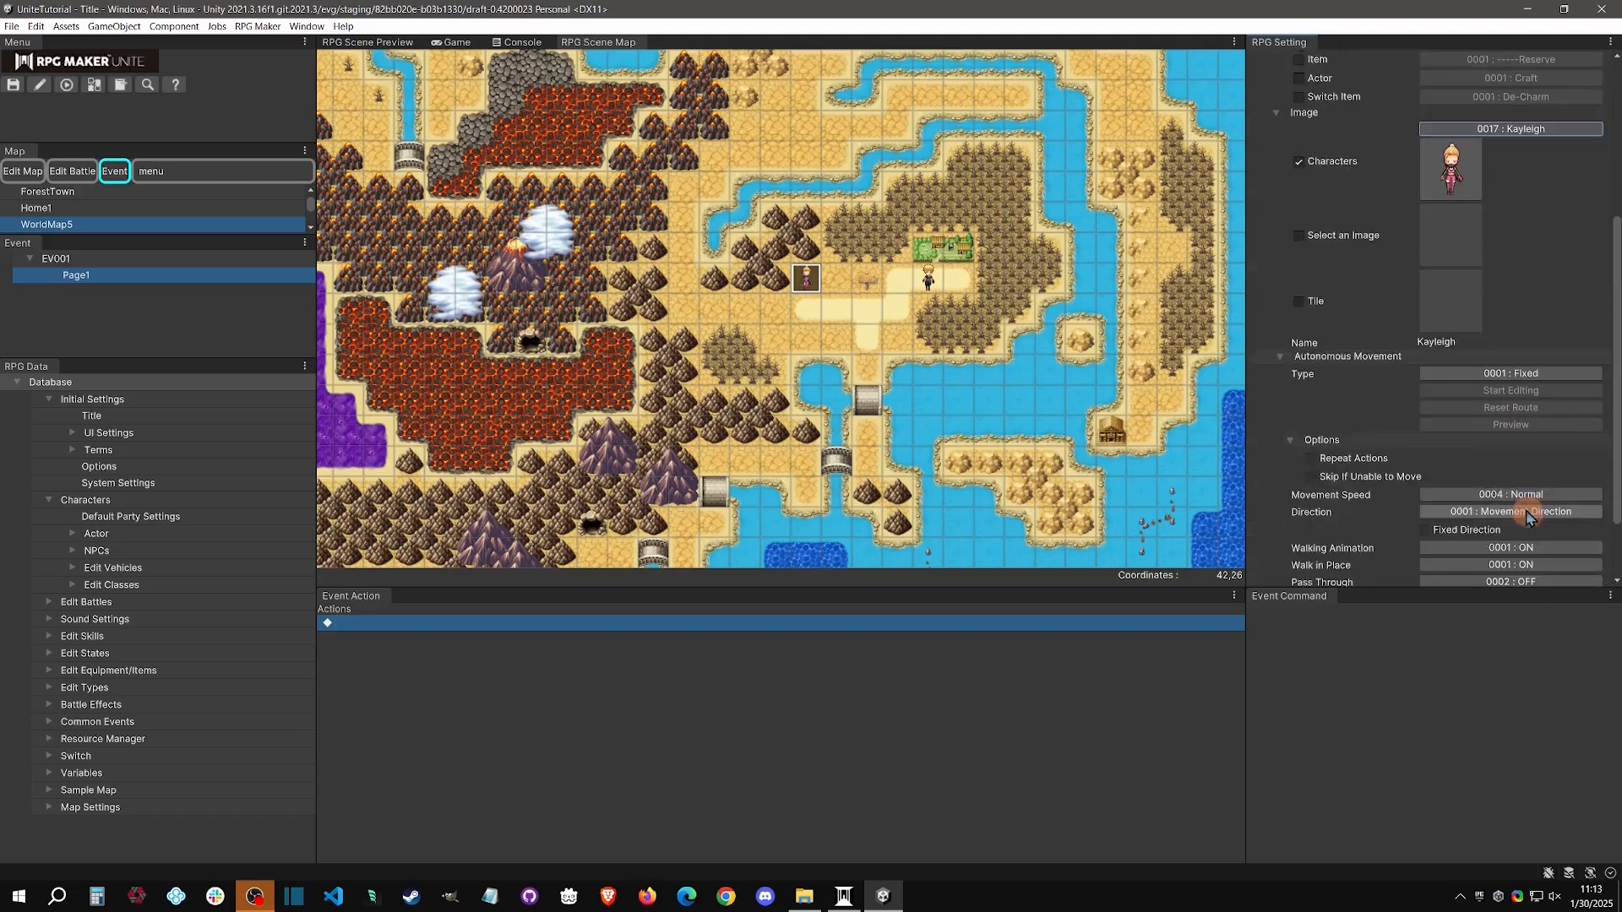
{"action": "left_click", "coordinate": [1527, 480]}
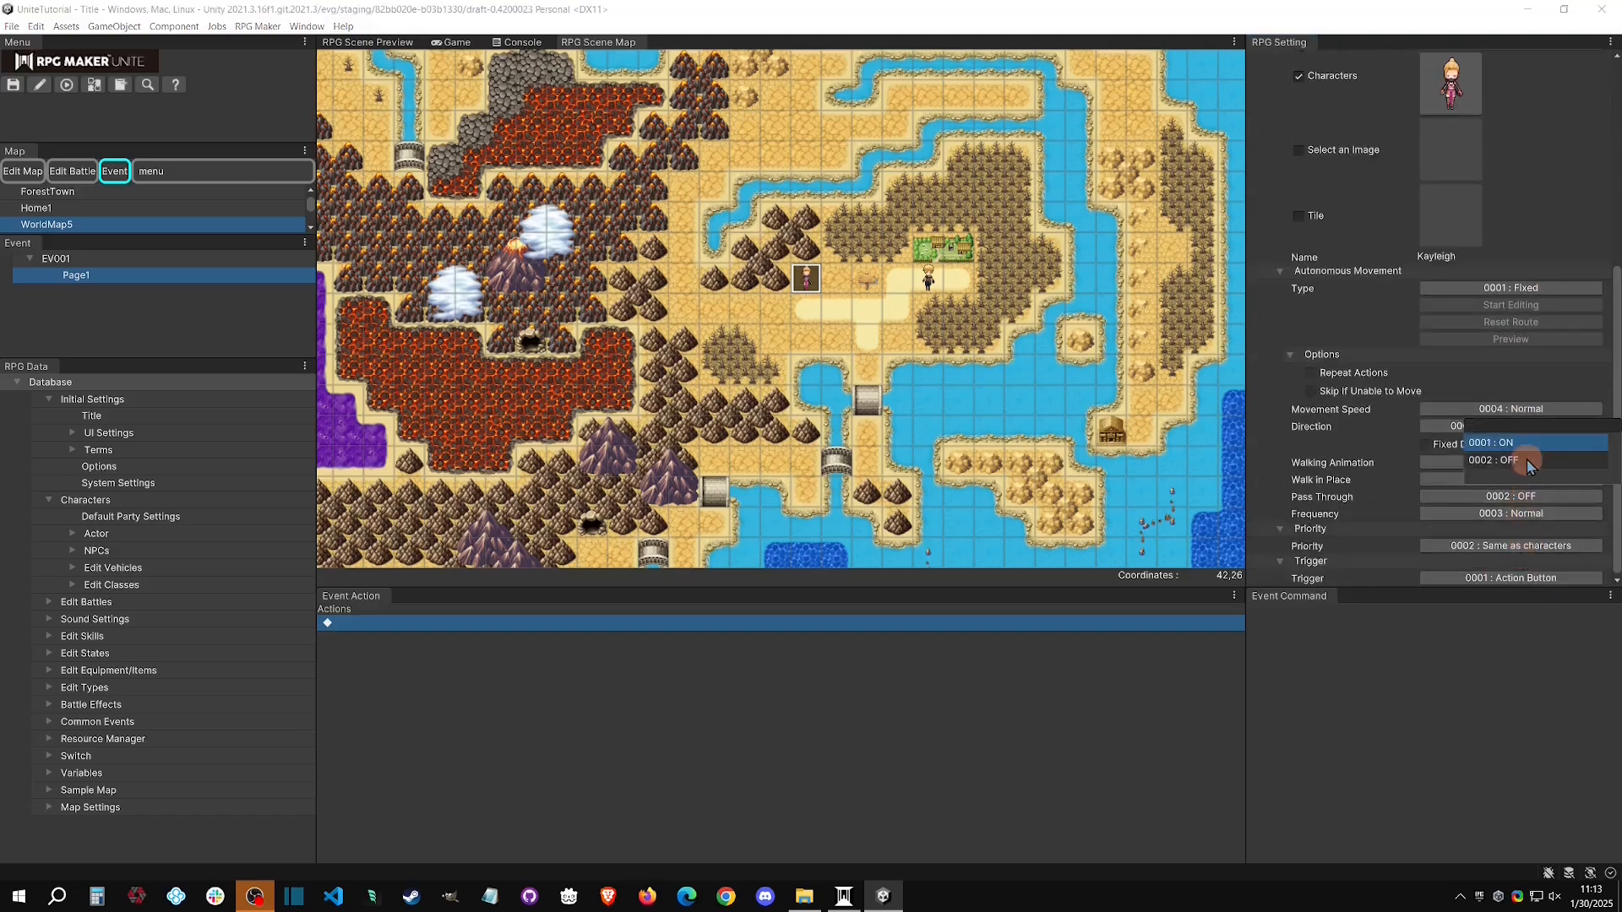
{"action": "left_click", "coordinate": [1528, 461]}
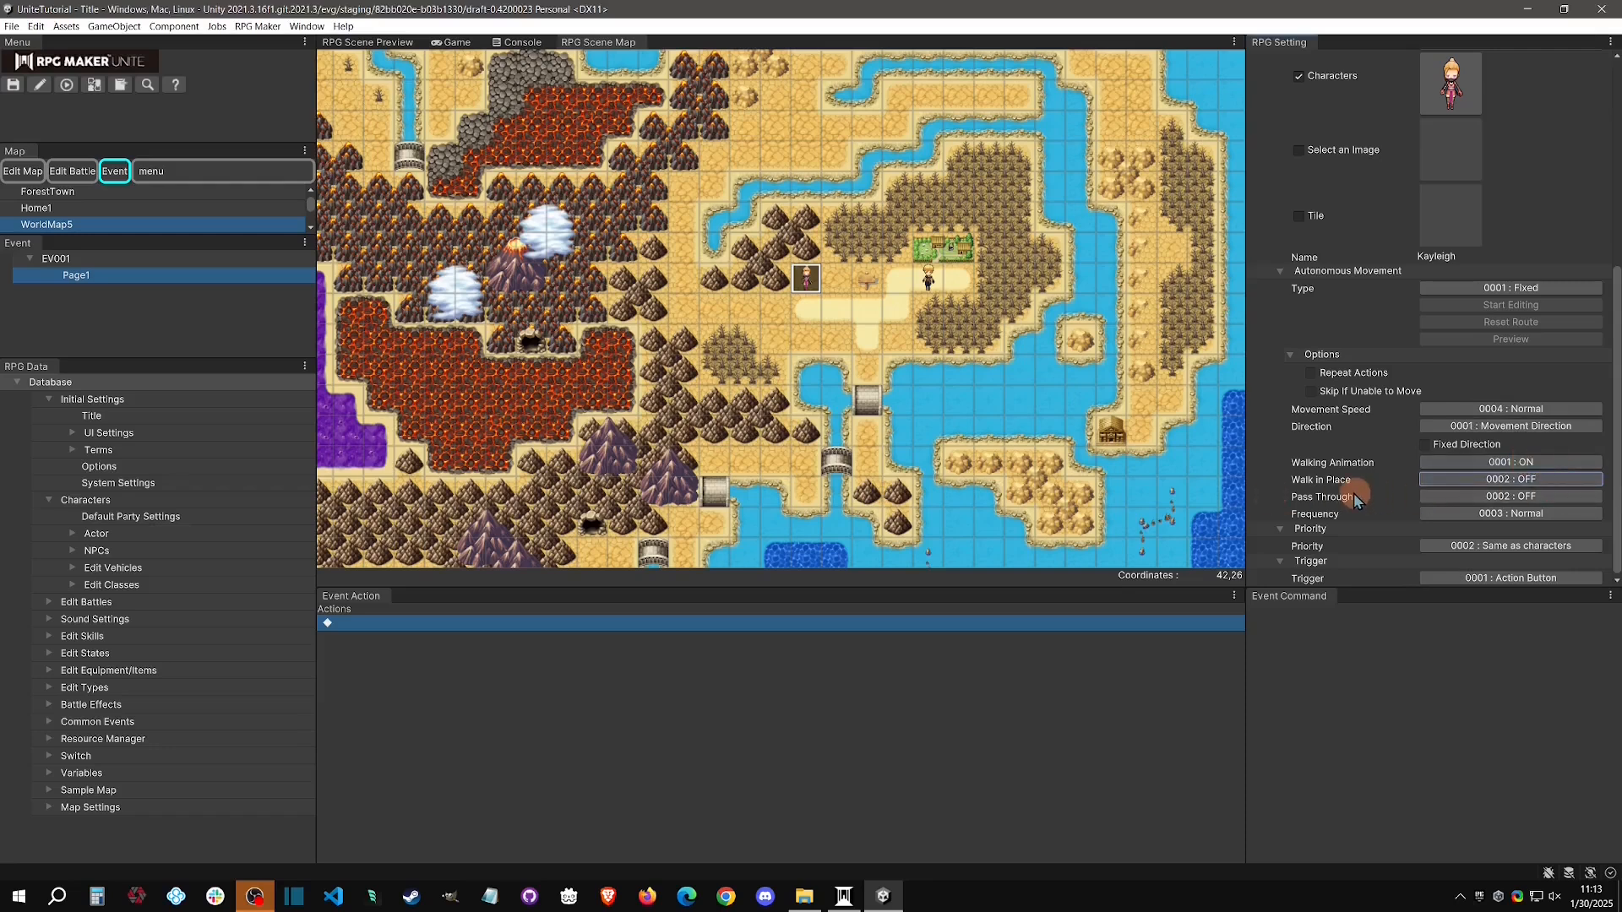
Add a Change Party Member command that adds Kayleigh with the actor status set to Reset to Default.
{"action": "right_click", "coordinate": [391, 618]}
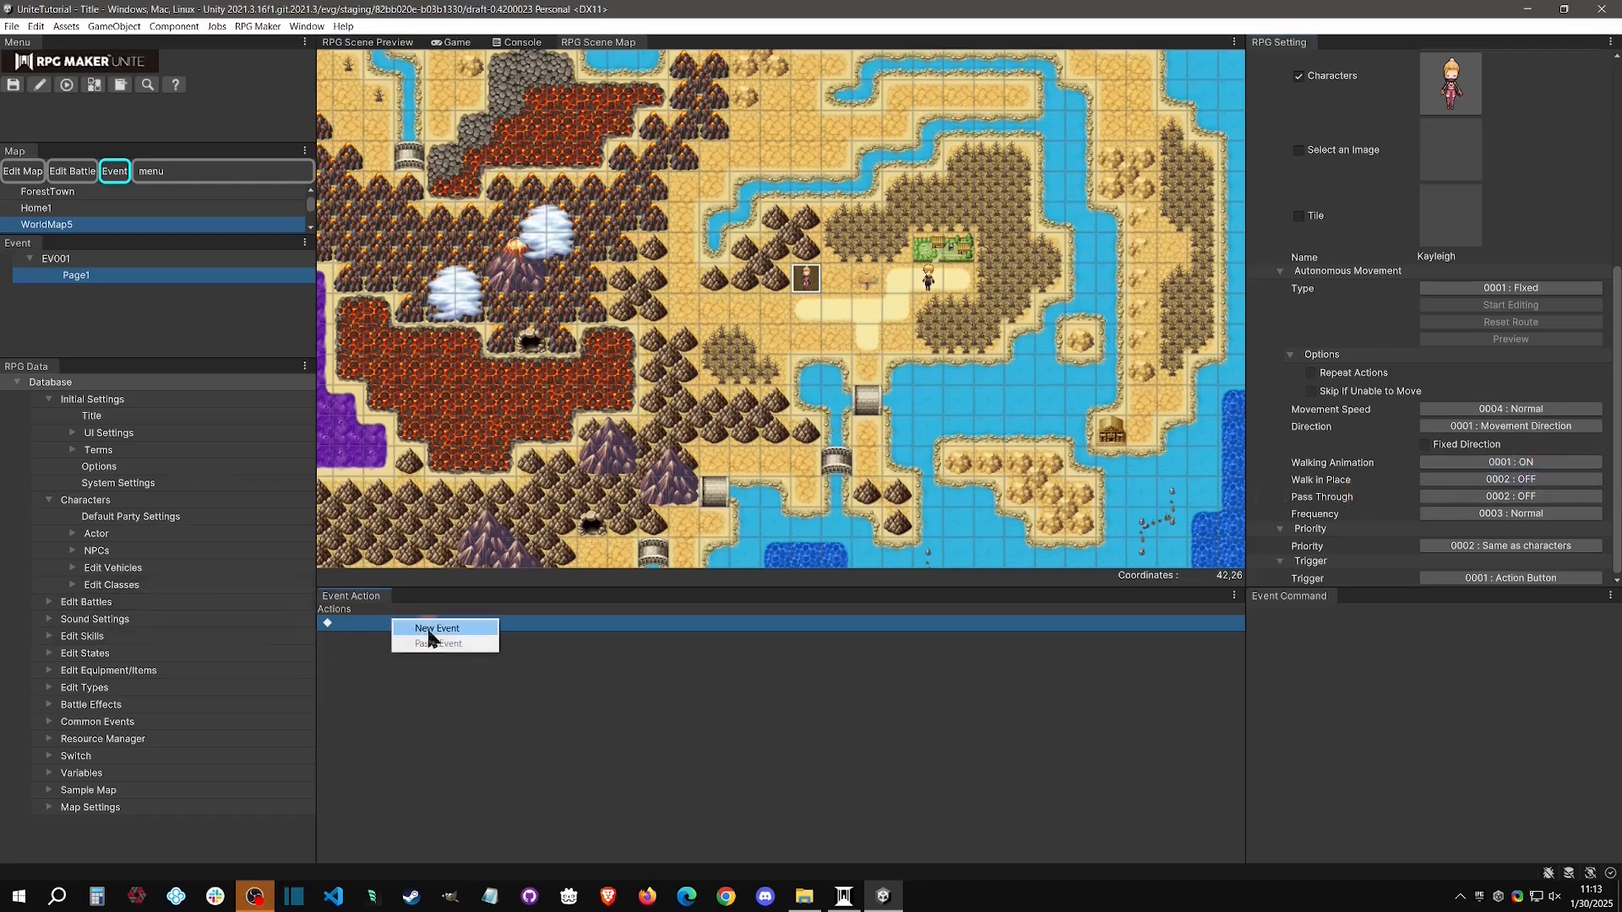
{"action": "left_click", "coordinate": [429, 634]}
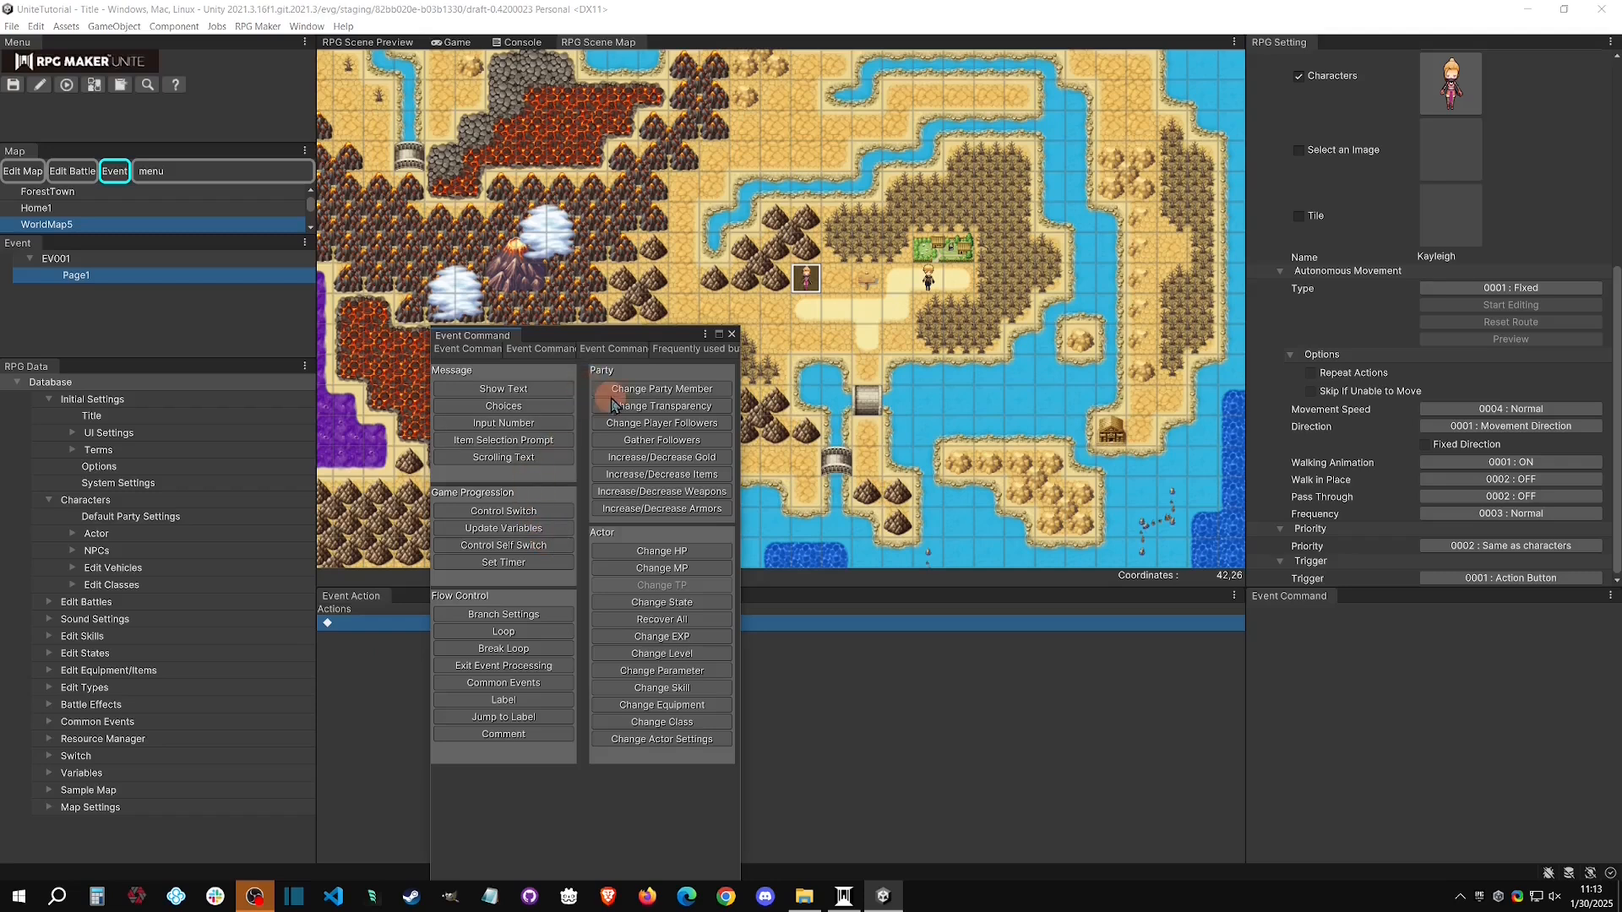
{"action": "left_click", "coordinate": [708, 389]}
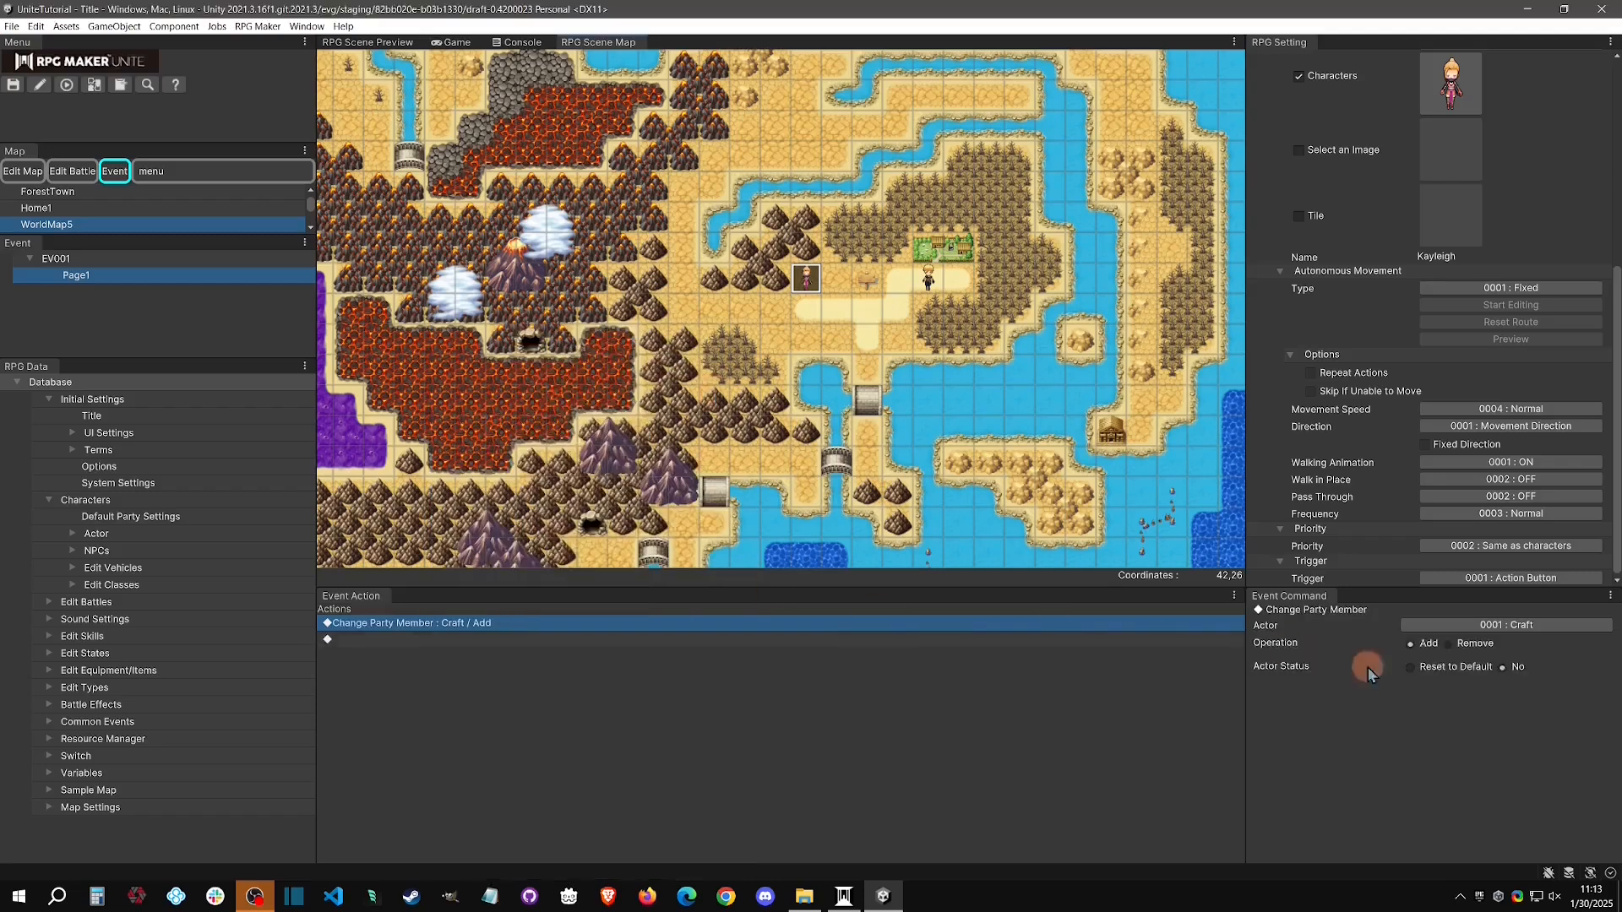
{"action": "left_click", "coordinate": [1558, 628]}
{"action": "left_click", "coordinate": [1559, 606]}
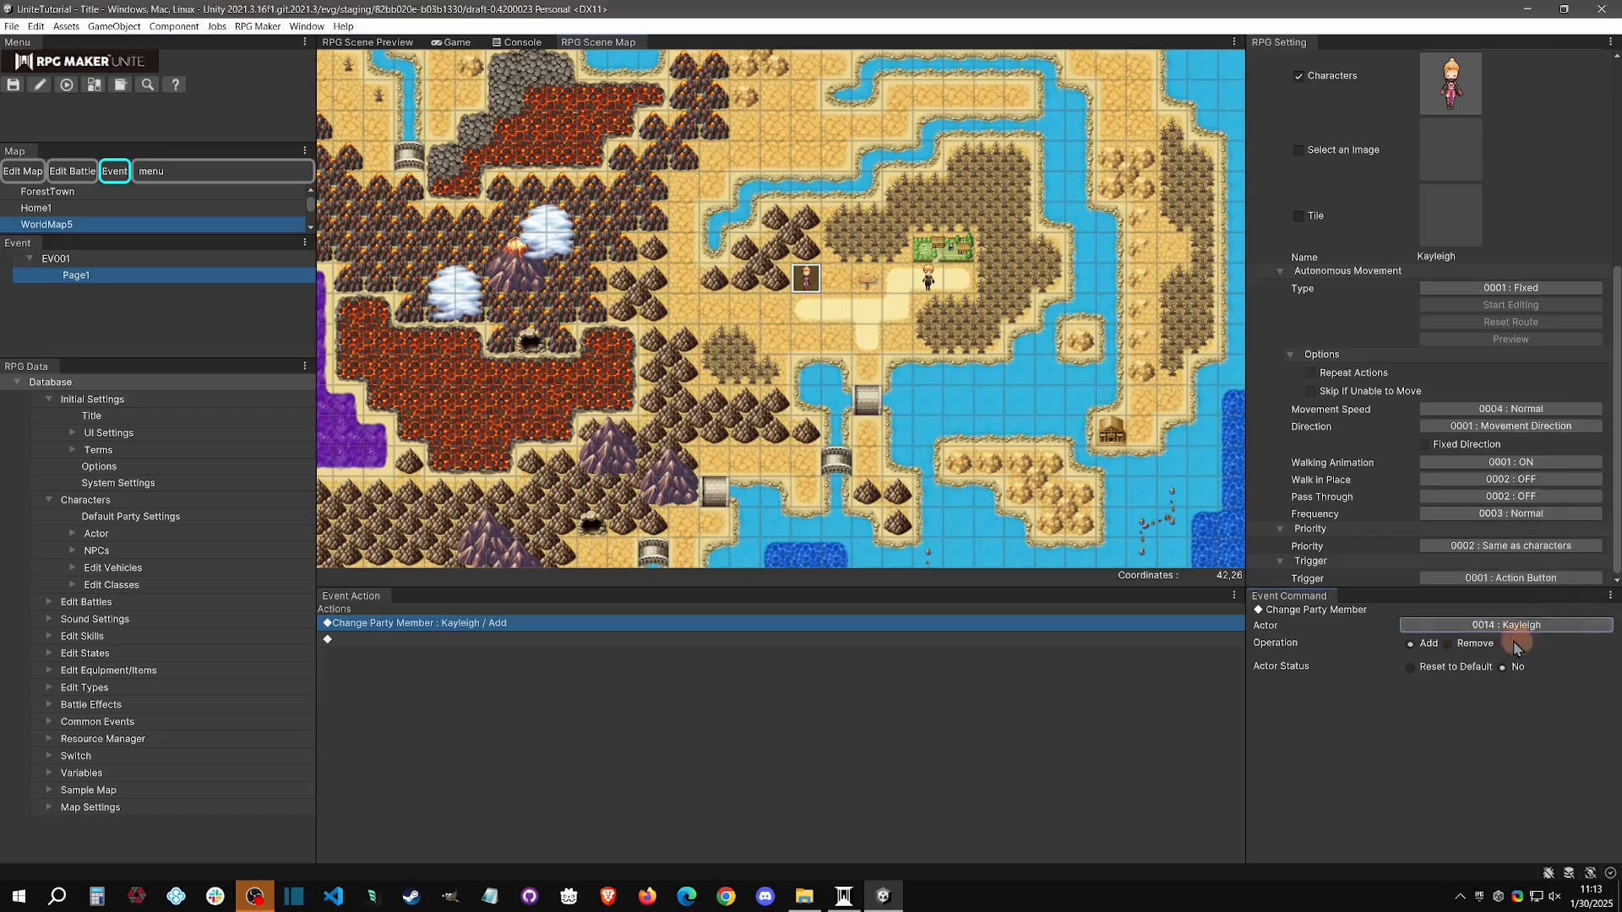
{"action": "left_click", "coordinate": [1413, 671]}
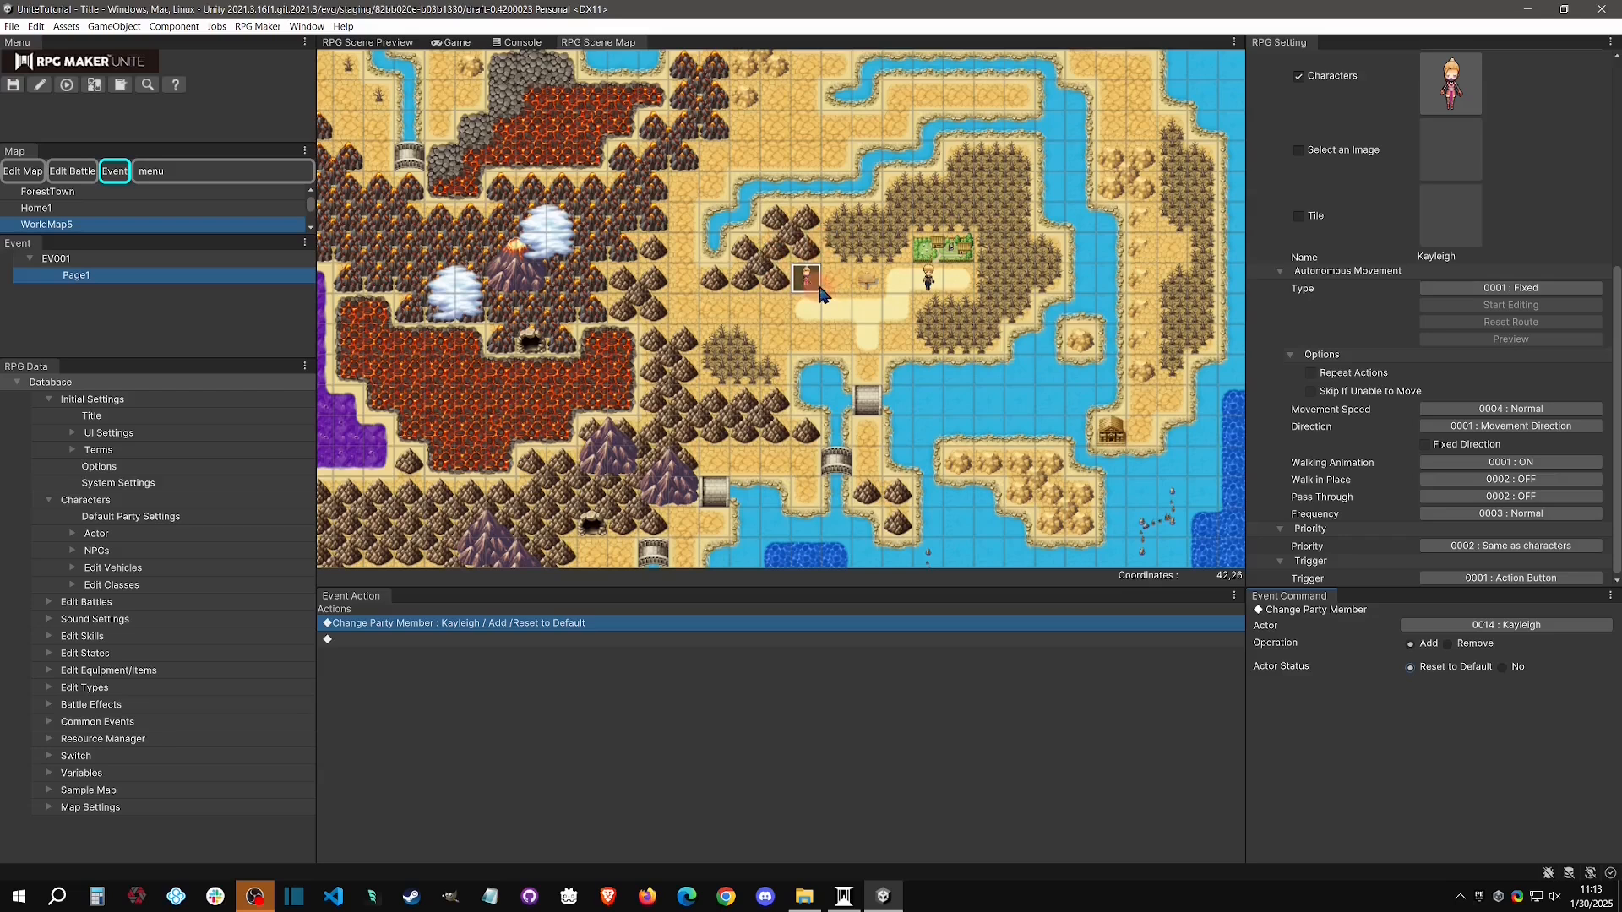
Add a second page to event EV001 and open it.
{"action": "right_click", "coordinate": [137, 260]}
{"action": "left_click", "coordinate": [190, 266]}
{"action": "left_click", "coordinate": [118, 276]}
{"action": "left_click", "coordinate": [122, 292]}
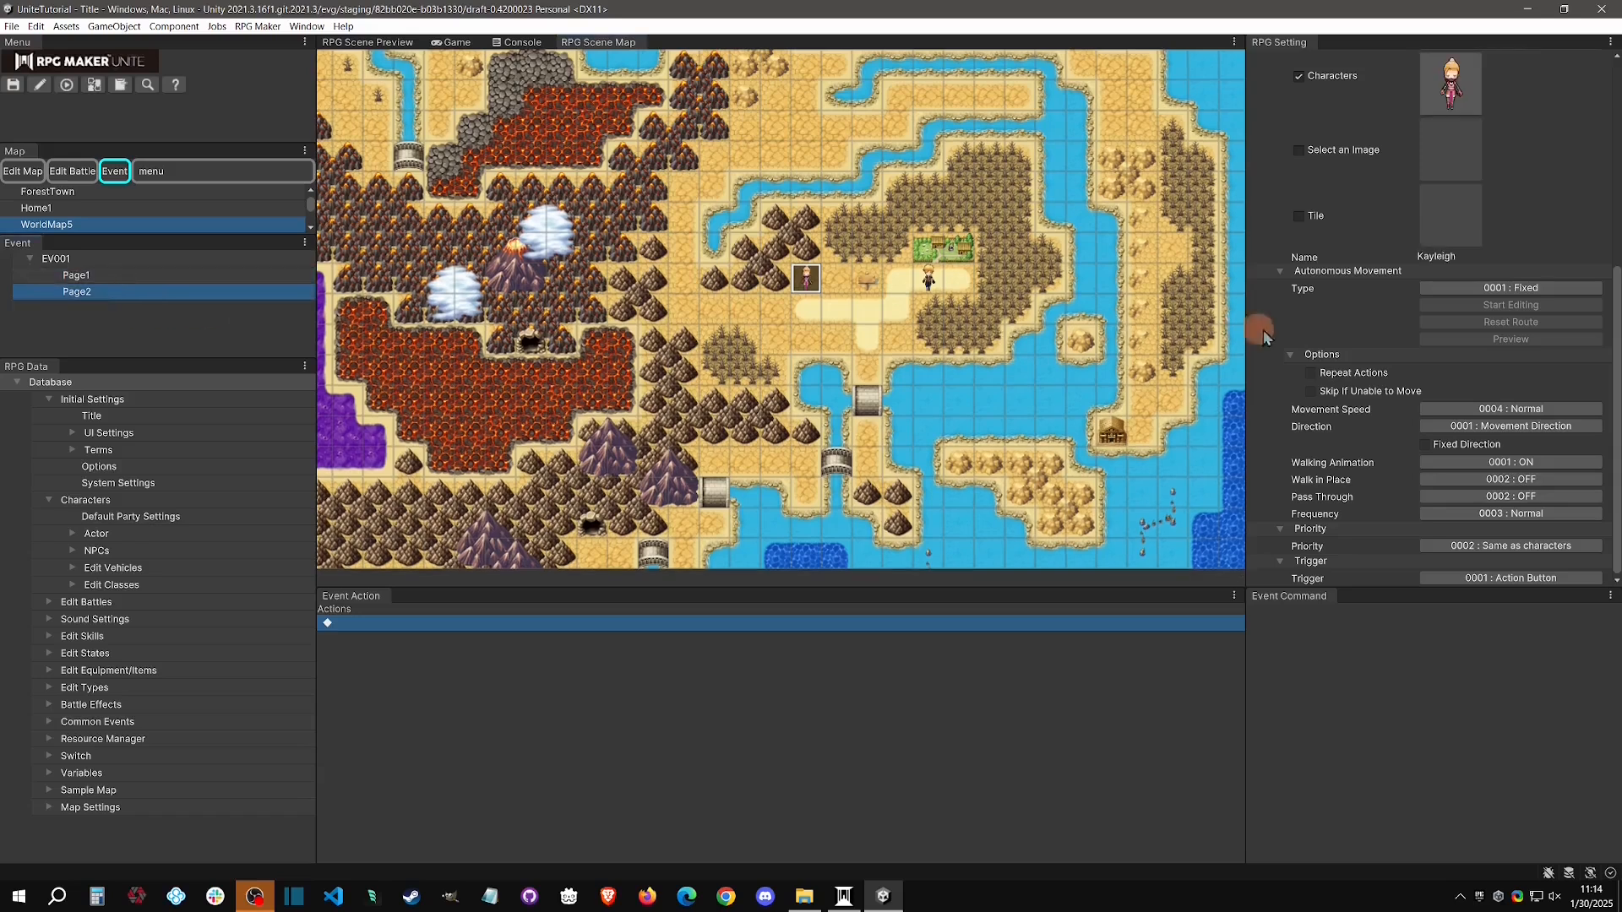
Set Page2's priority to Below characters and enable Self Switch A as its condition.
{"action": "scroll", "coordinate": [1395, 246], "scroll_direction": "up", "scroll_amount": 5}
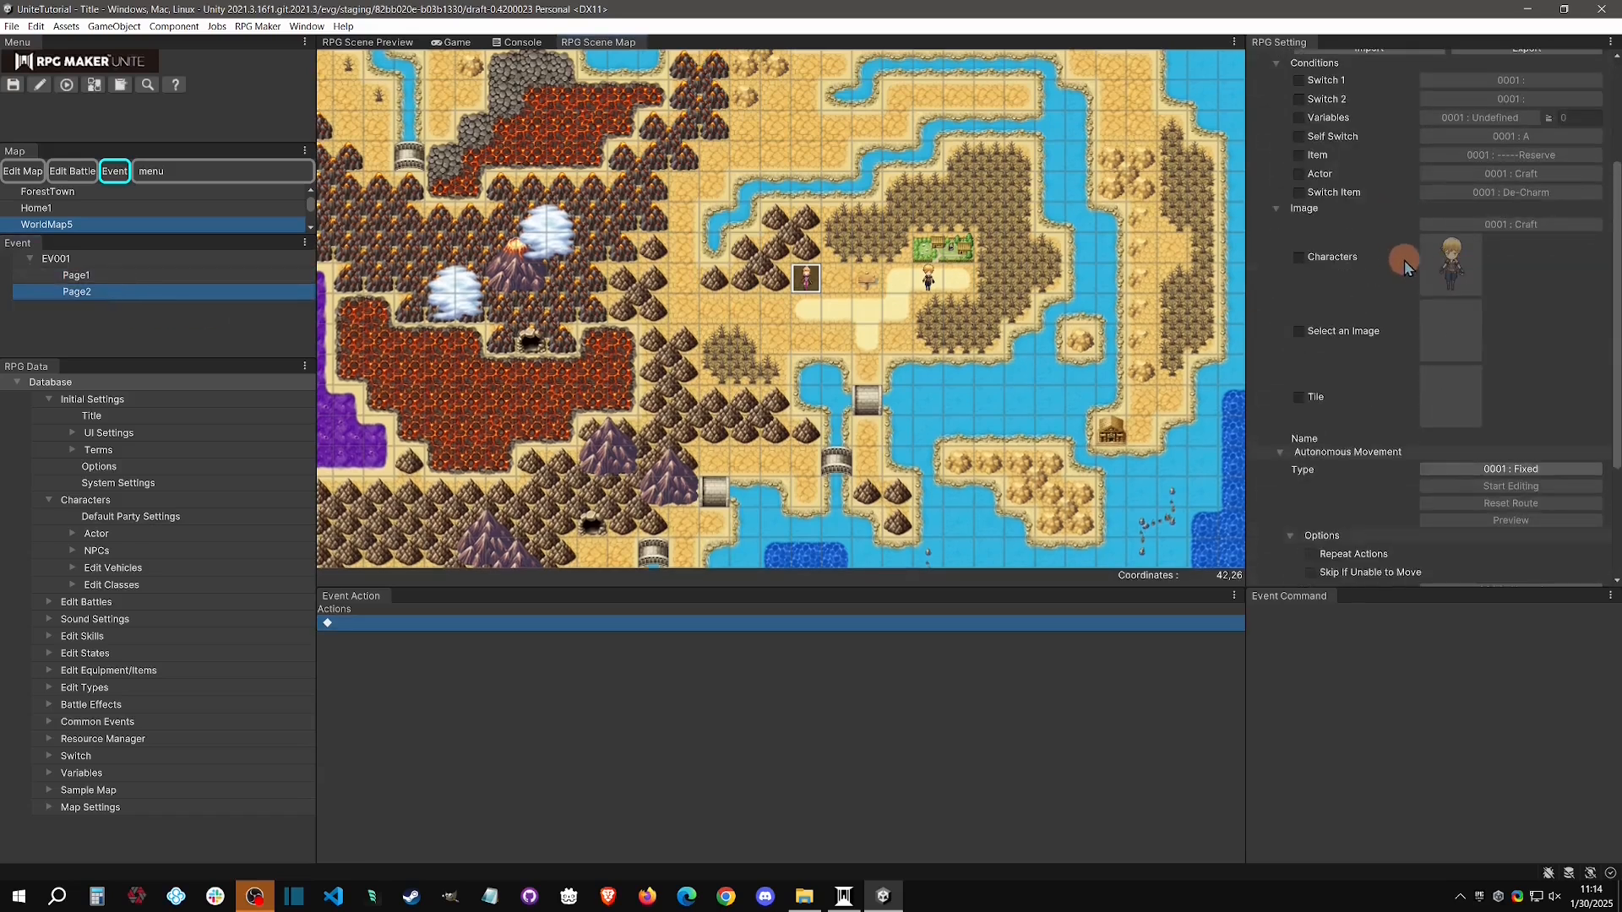
{"action": "scroll", "coordinate": [1401, 354], "scroll_direction": "down", "scroll_amount": 4}
{"action": "left_click", "coordinate": [1512, 548]}
{"action": "left_click", "coordinate": [1455, 562]}
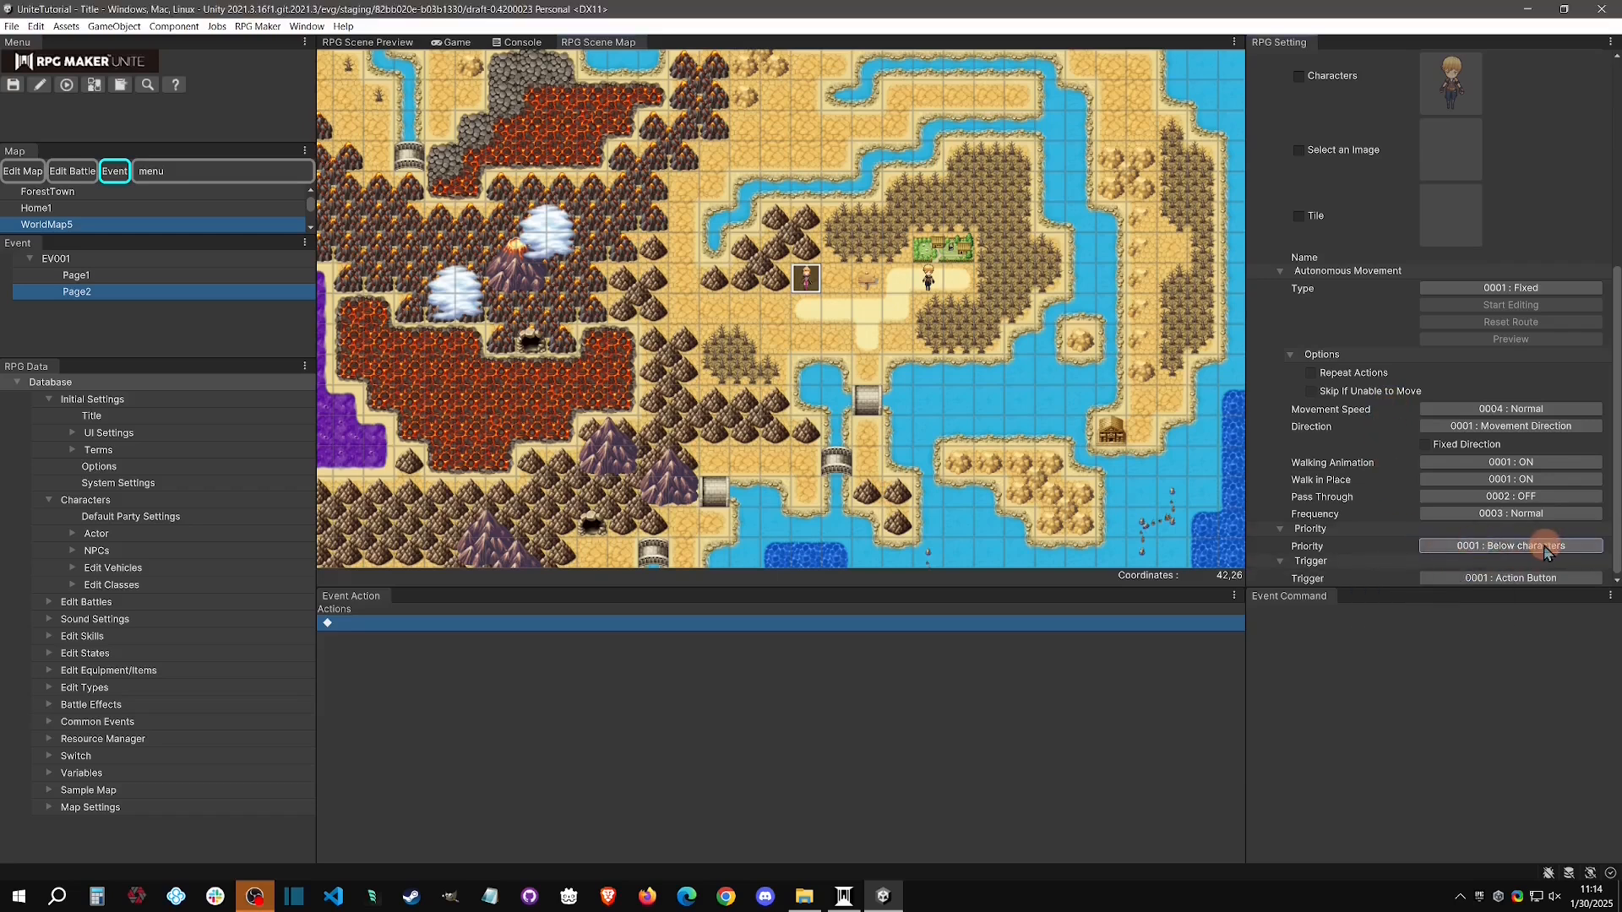
{"action": "scroll", "coordinate": [1424, 466], "scroll_direction": "up", "scroll_amount": 6}
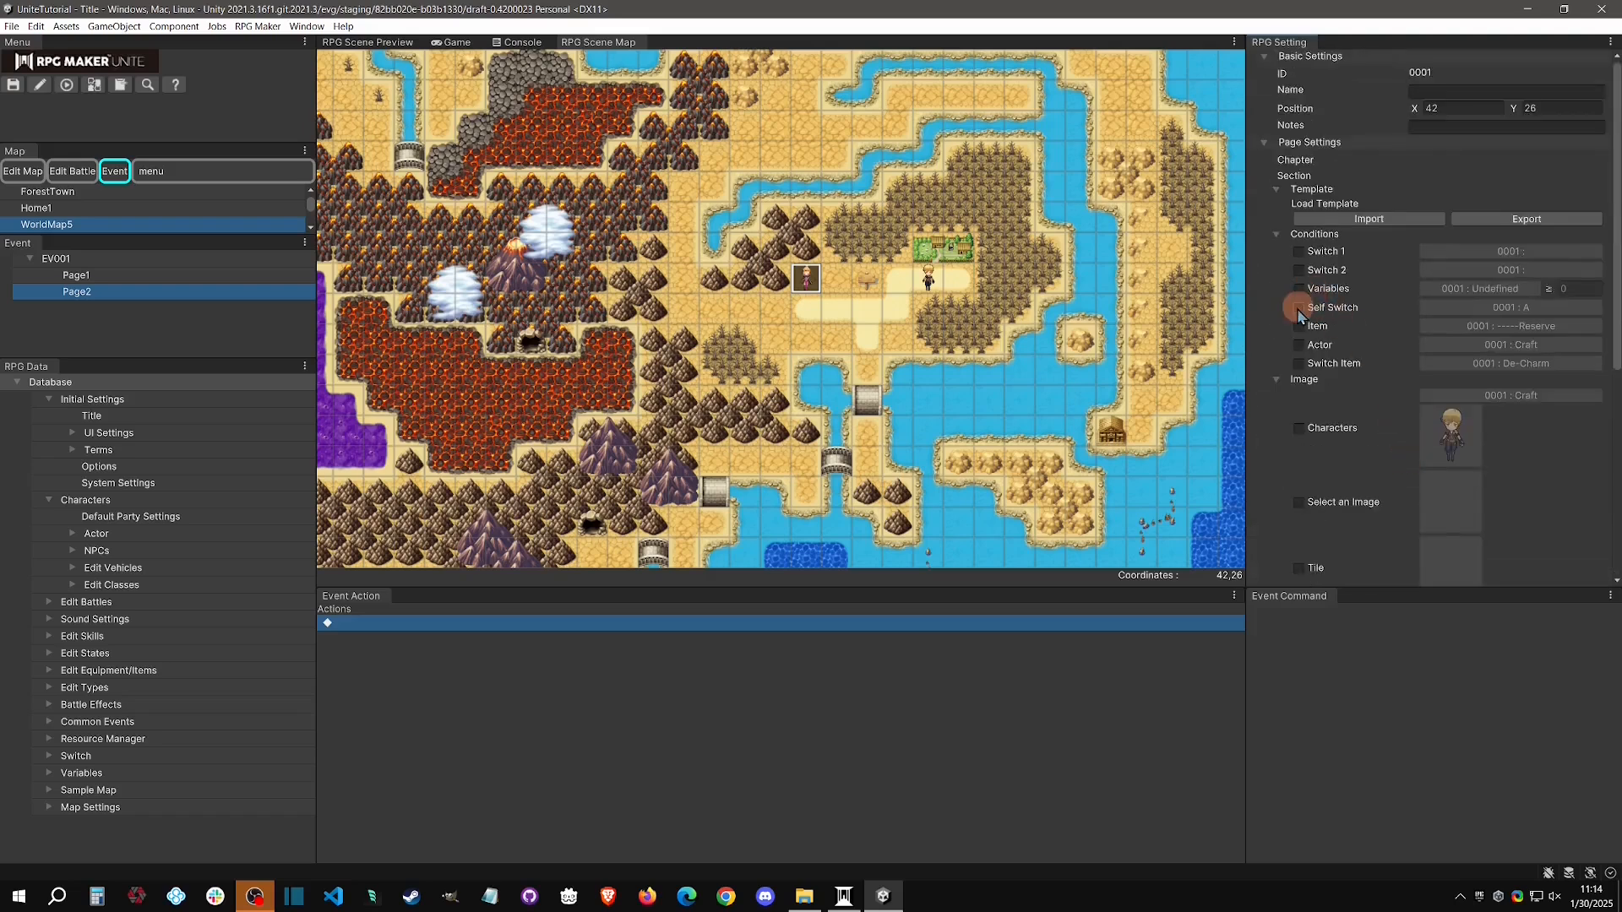
{"action": "left_click", "coordinate": [1299, 308]}
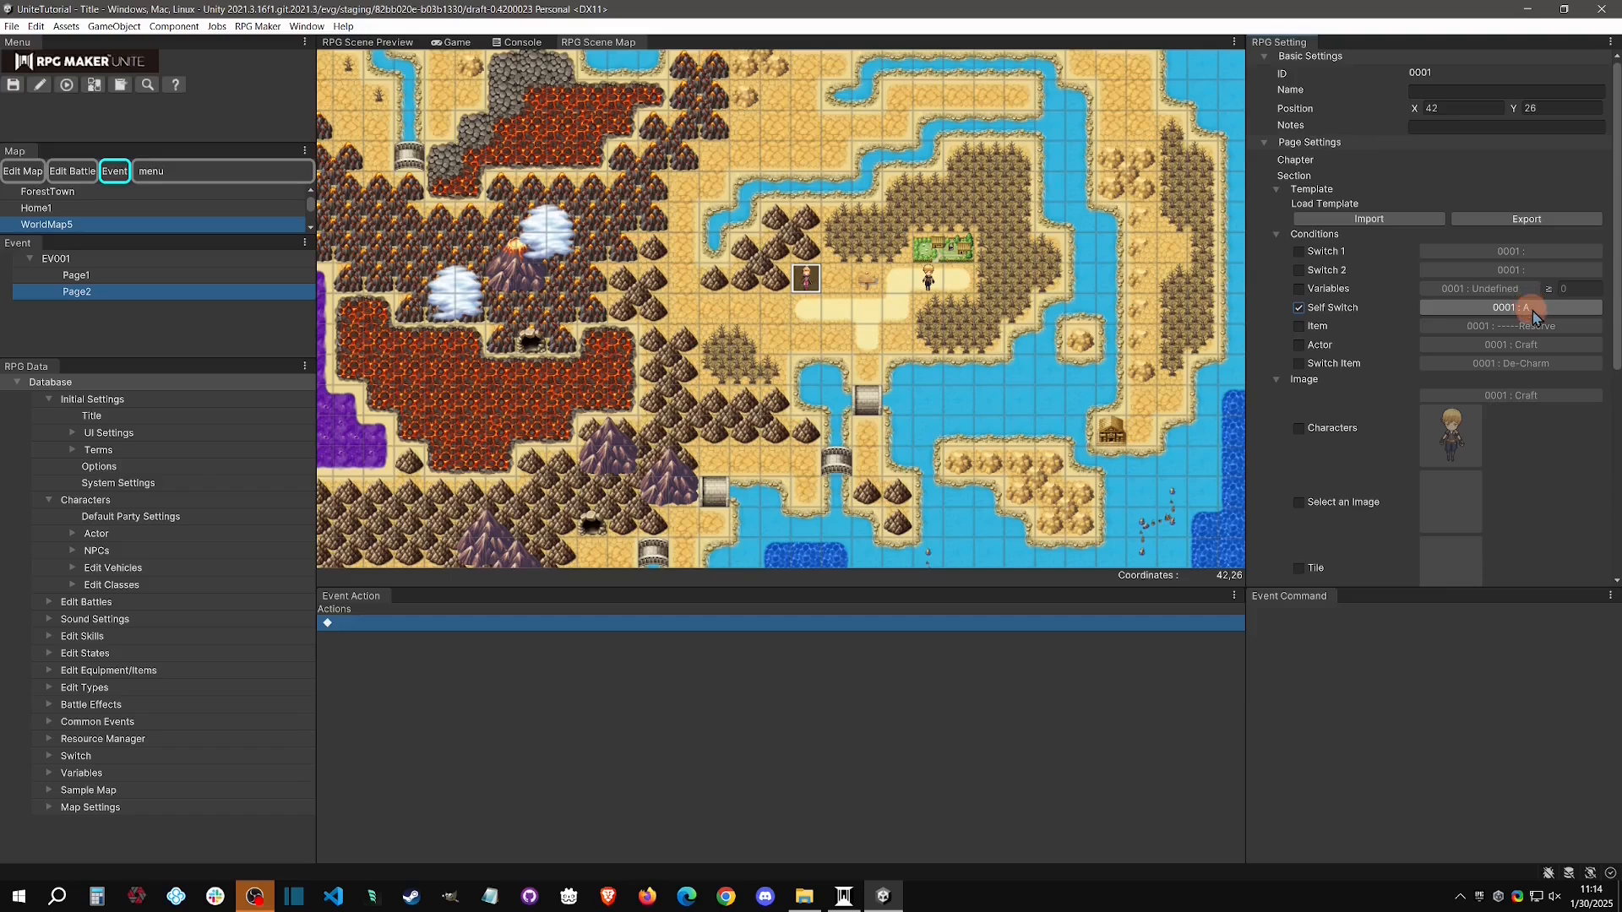
Add a Control Self Switch command below Page1's Change Party Member command, with self switch A turned ON.
{"action": "left_click", "coordinate": [117, 277]}
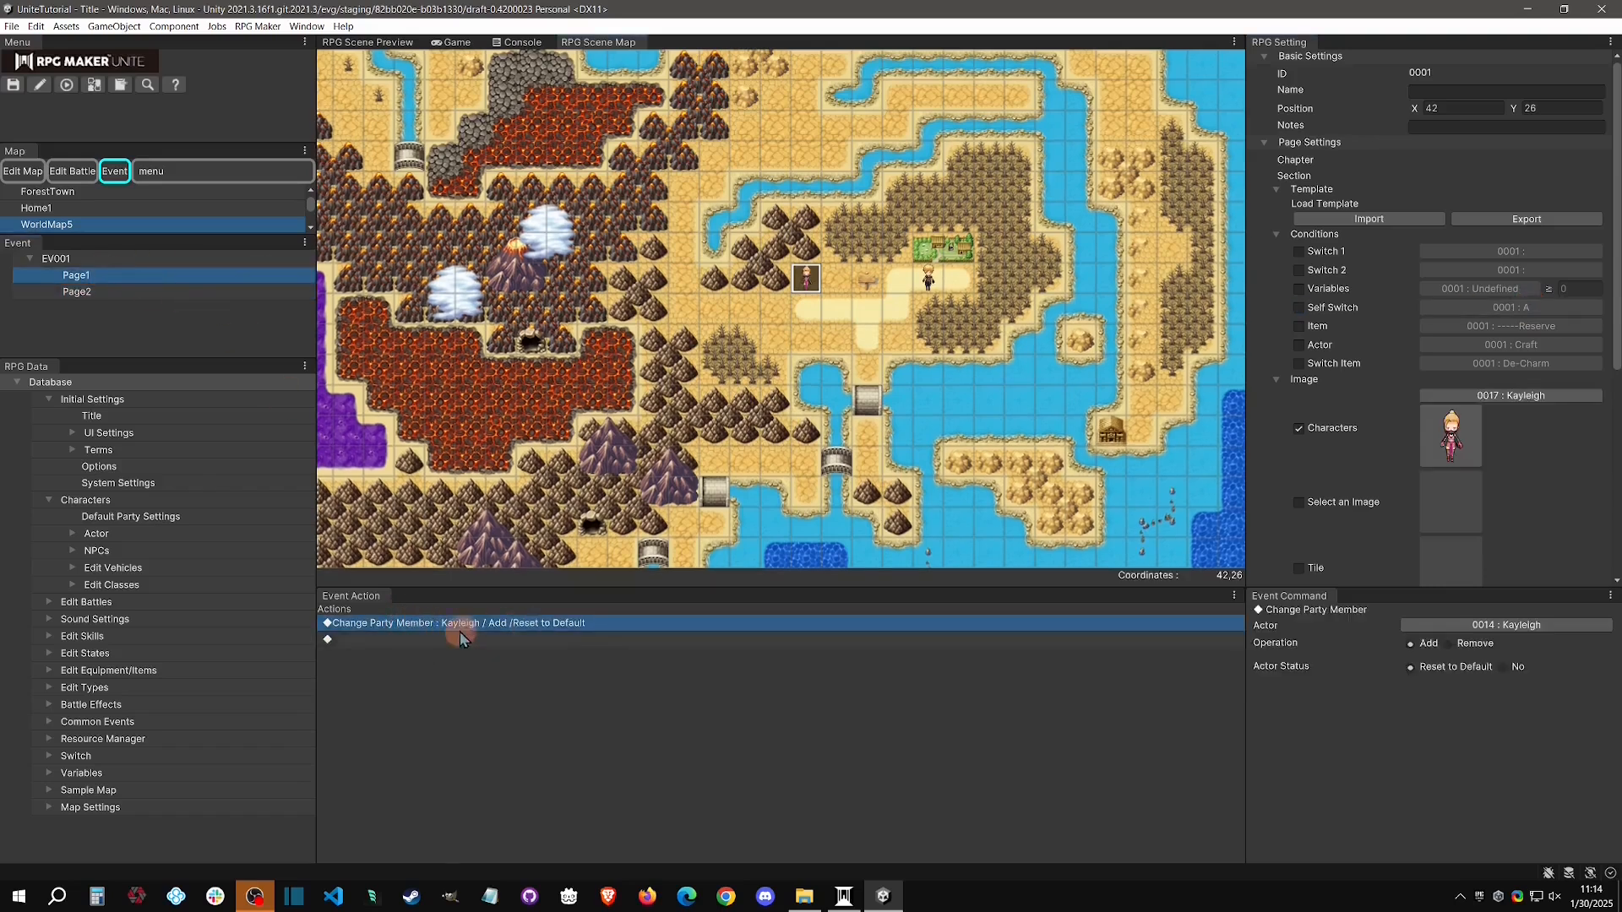
{"action": "right_click", "coordinate": [535, 641]}
{"action": "left_click", "coordinate": [590, 653]}
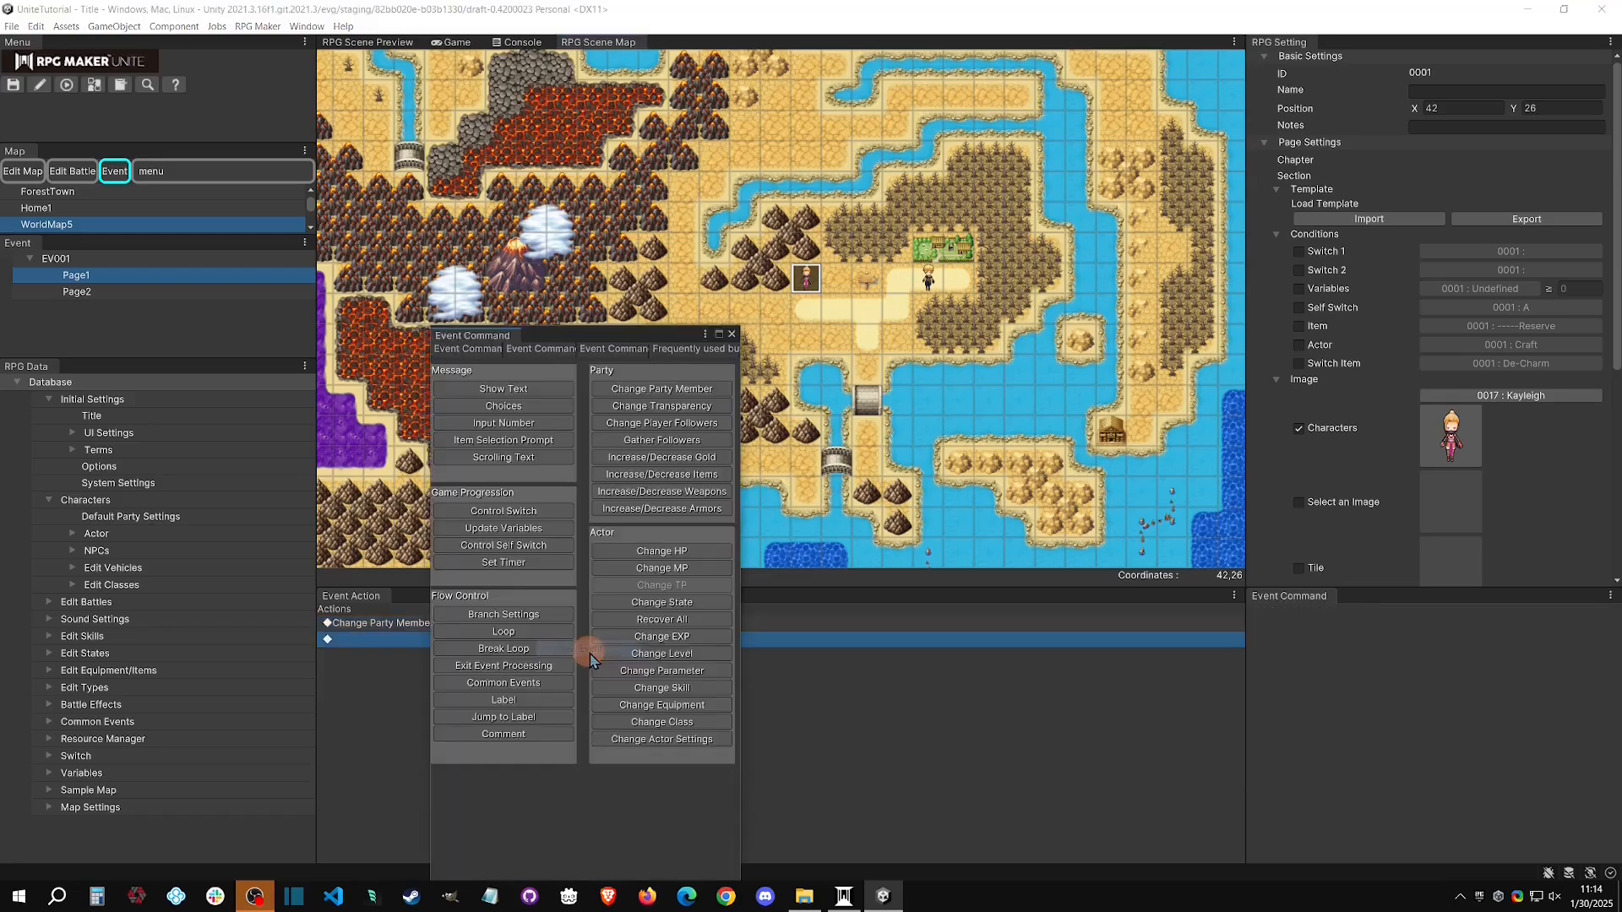
{"action": "left_click", "coordinate": [547, 547]}
{"action": "left_click", "coordinate": [507, 640]}
{"action": "left_click", "coordinate": [1498, 627]}
{"action": "left_click", "coordinate": [1419, 645]}
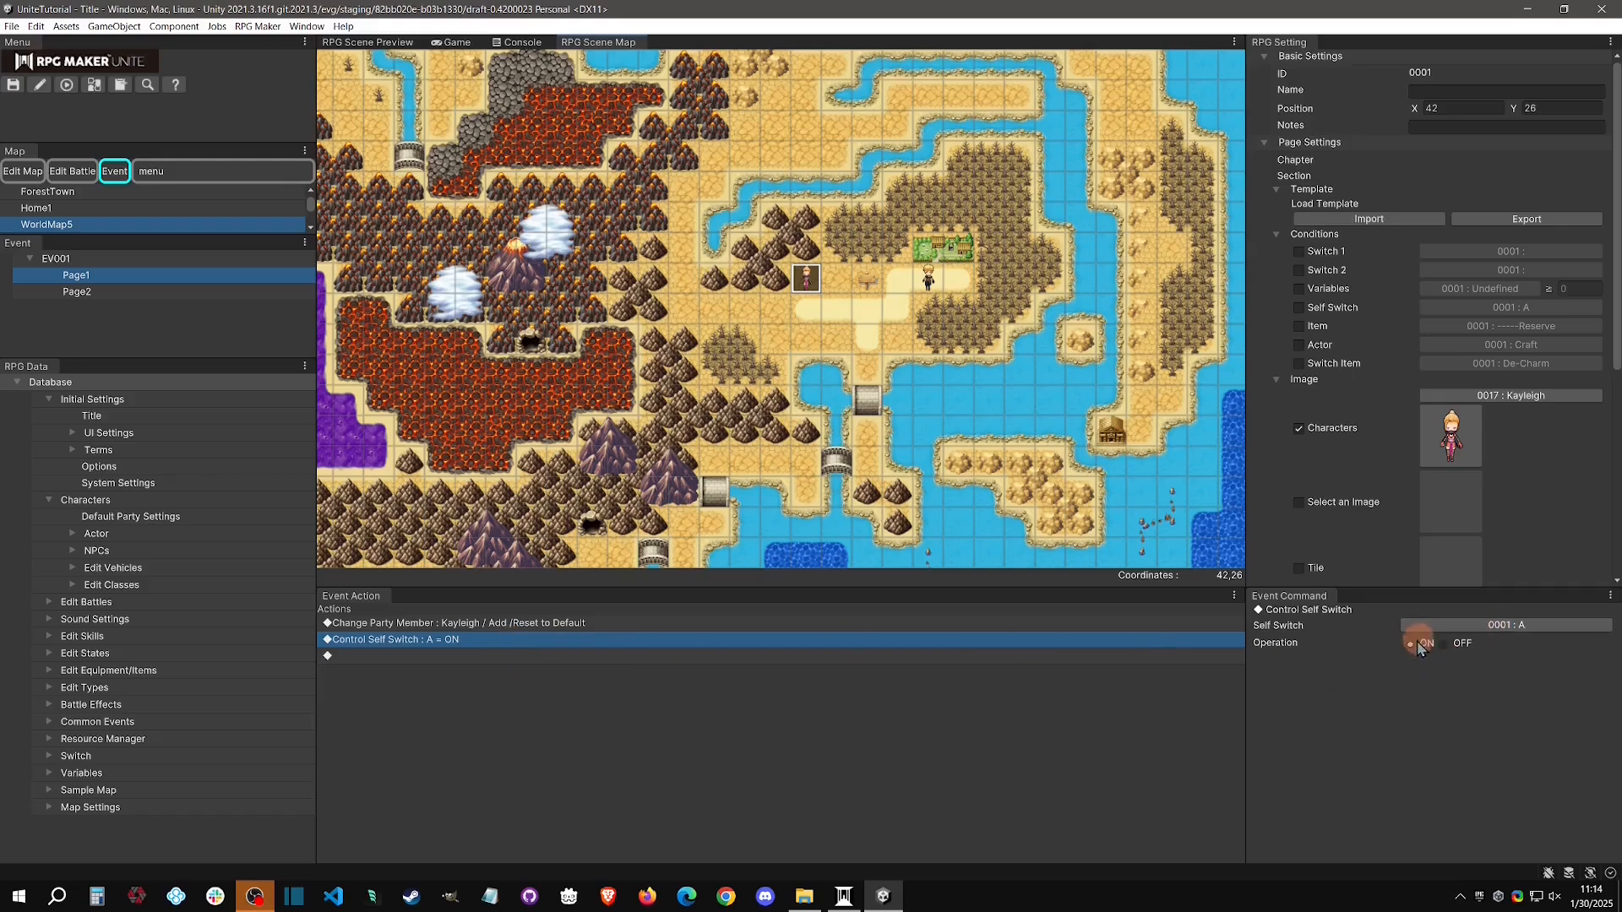
Insert a Show Text command above the Change Party Member command on Page1 and set its character to Kayleigh.
{"action": "left_click", "coordinate": [116, 291]}
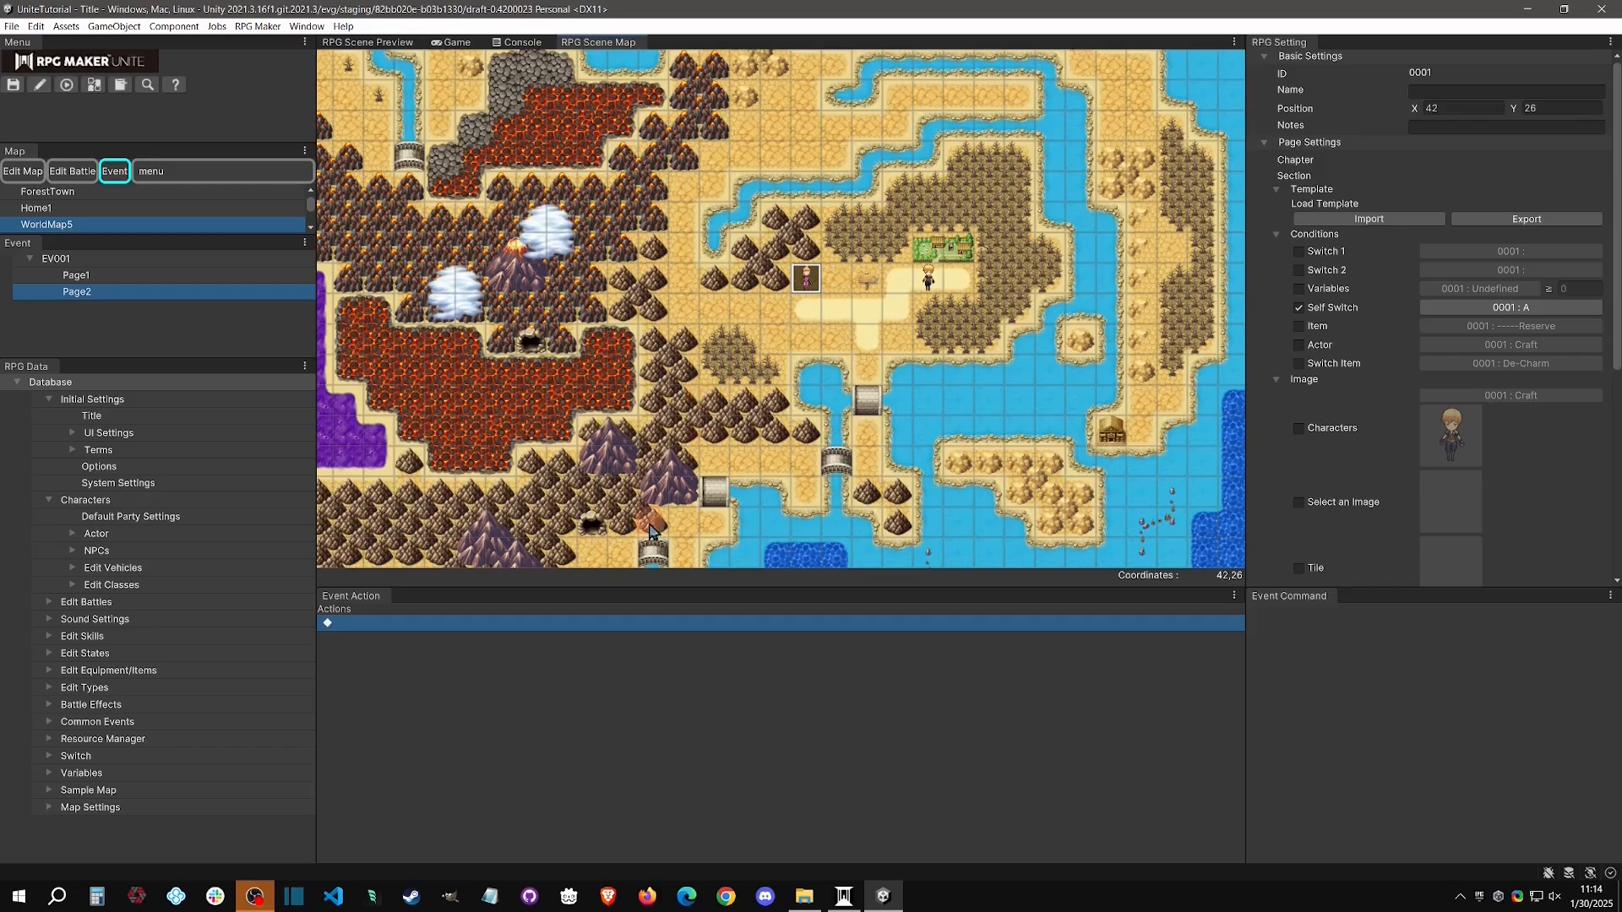
{"action": "left_click", "coordinate": [117, 275]}
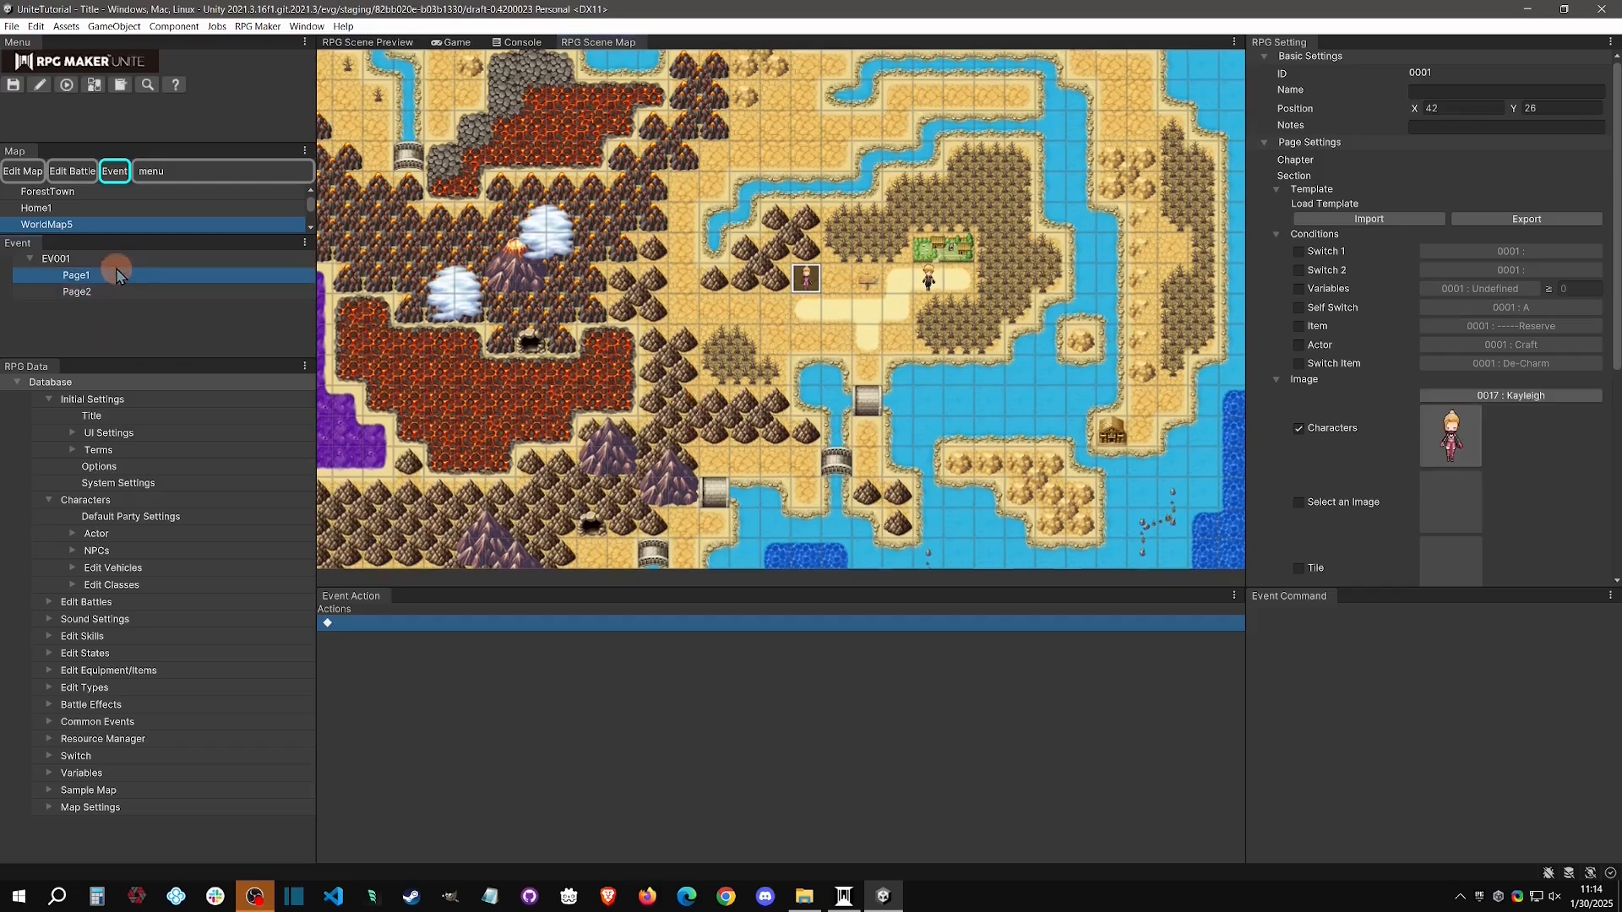
{"action": "right_click", "coordinate": [455, 623]}
{"action": "left_click", "coordinate": [487, 633]}
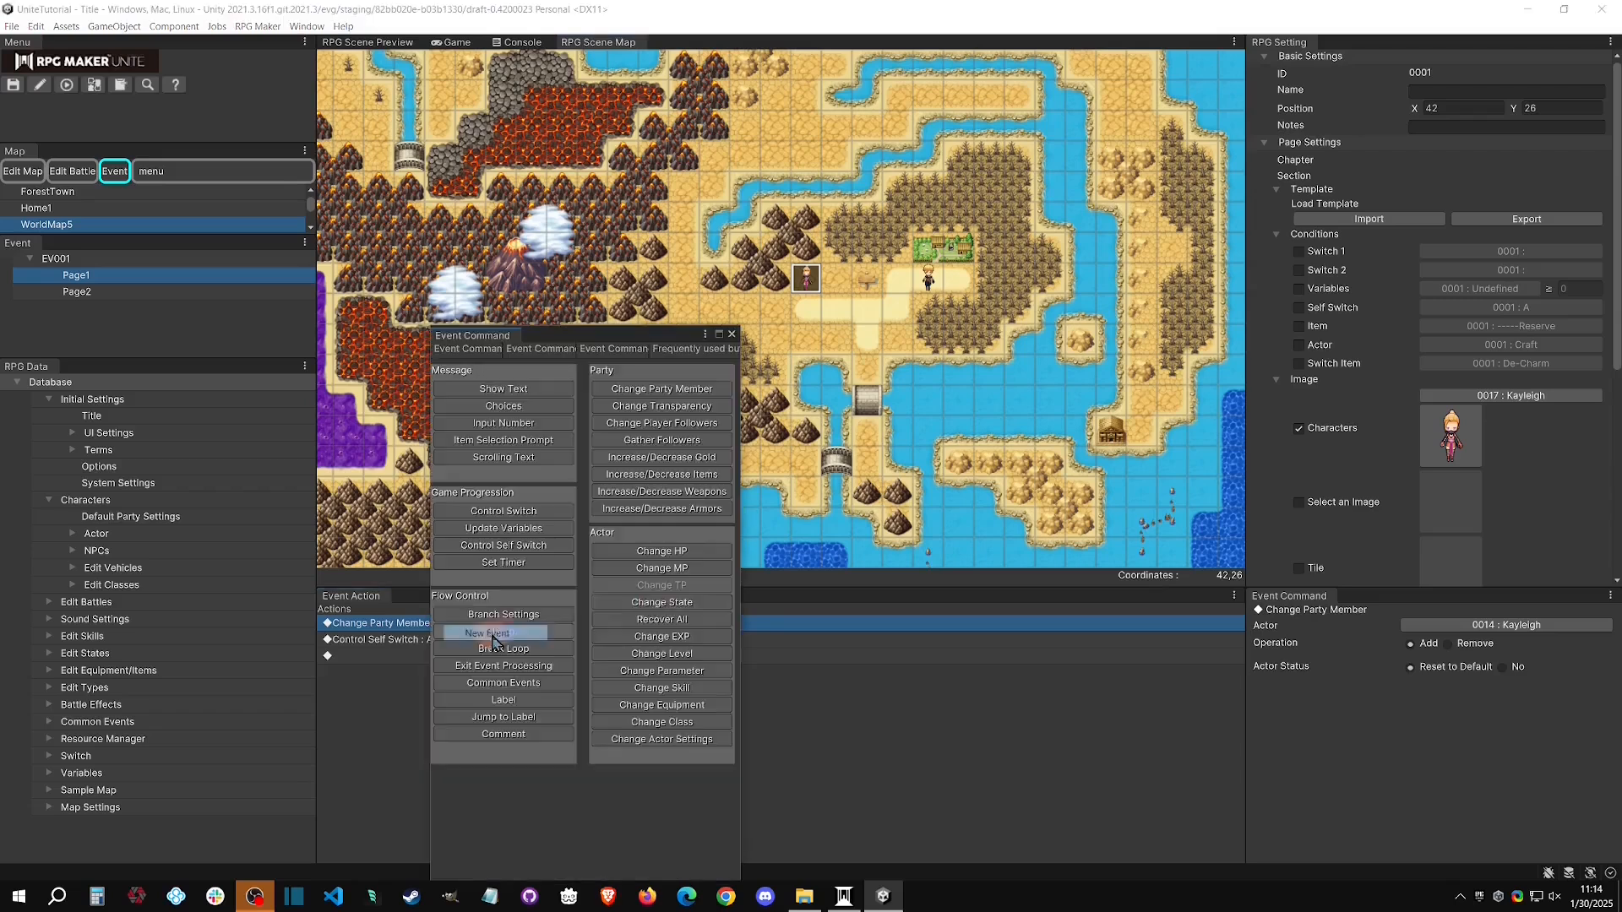
{"action": "left_click", "coordinate": [507, 382]}
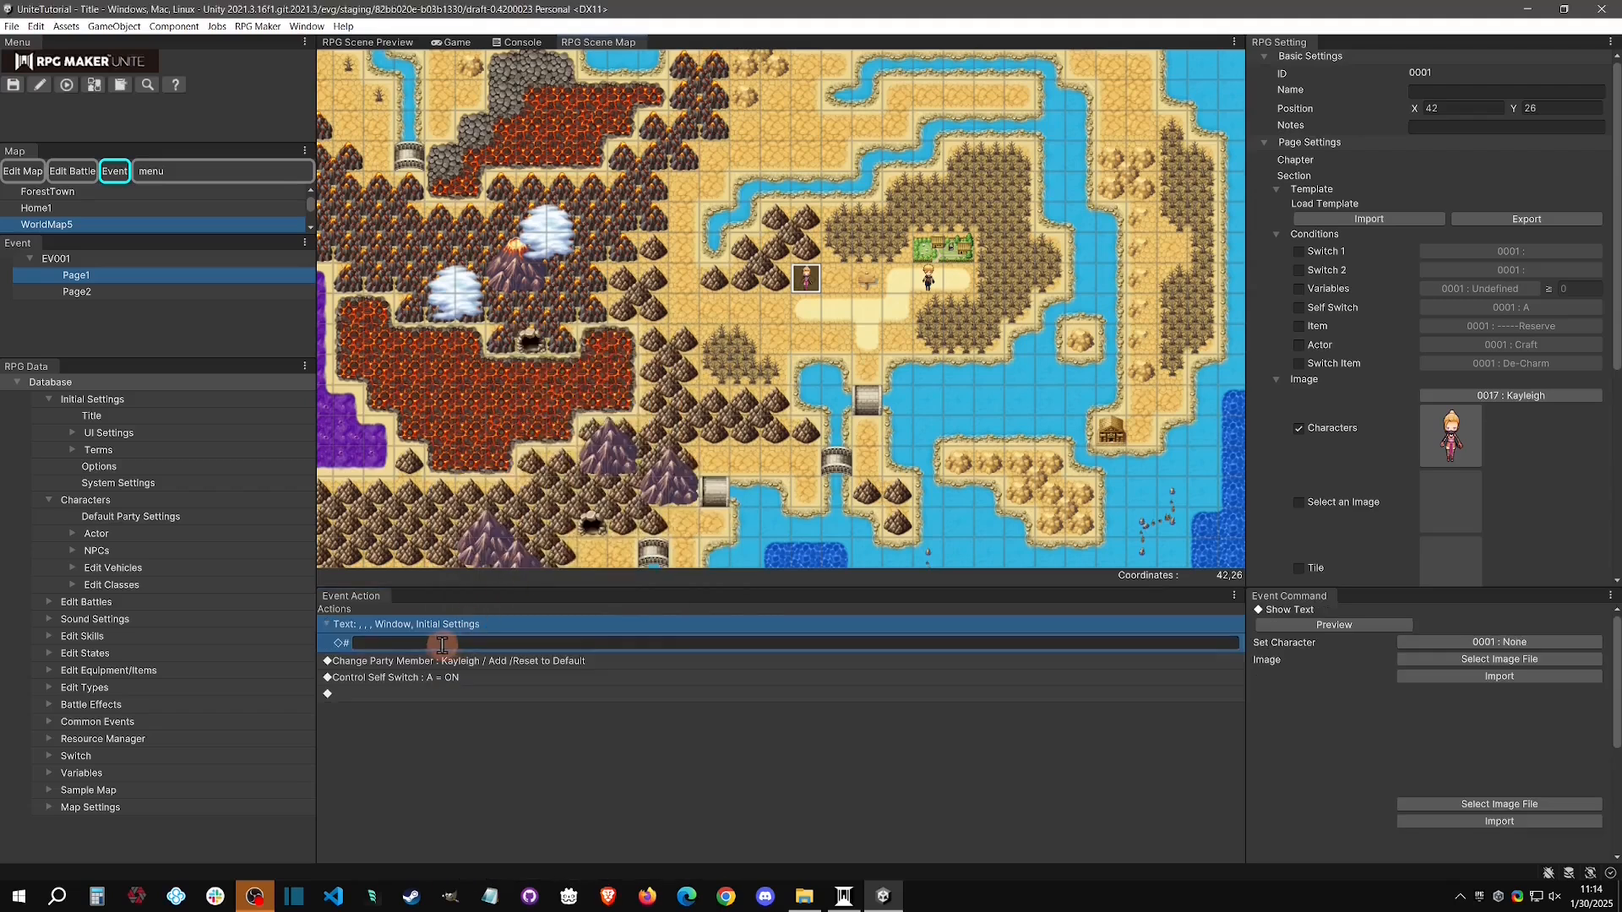
{"action": "left_click", "coordinate": [1523, 644]}
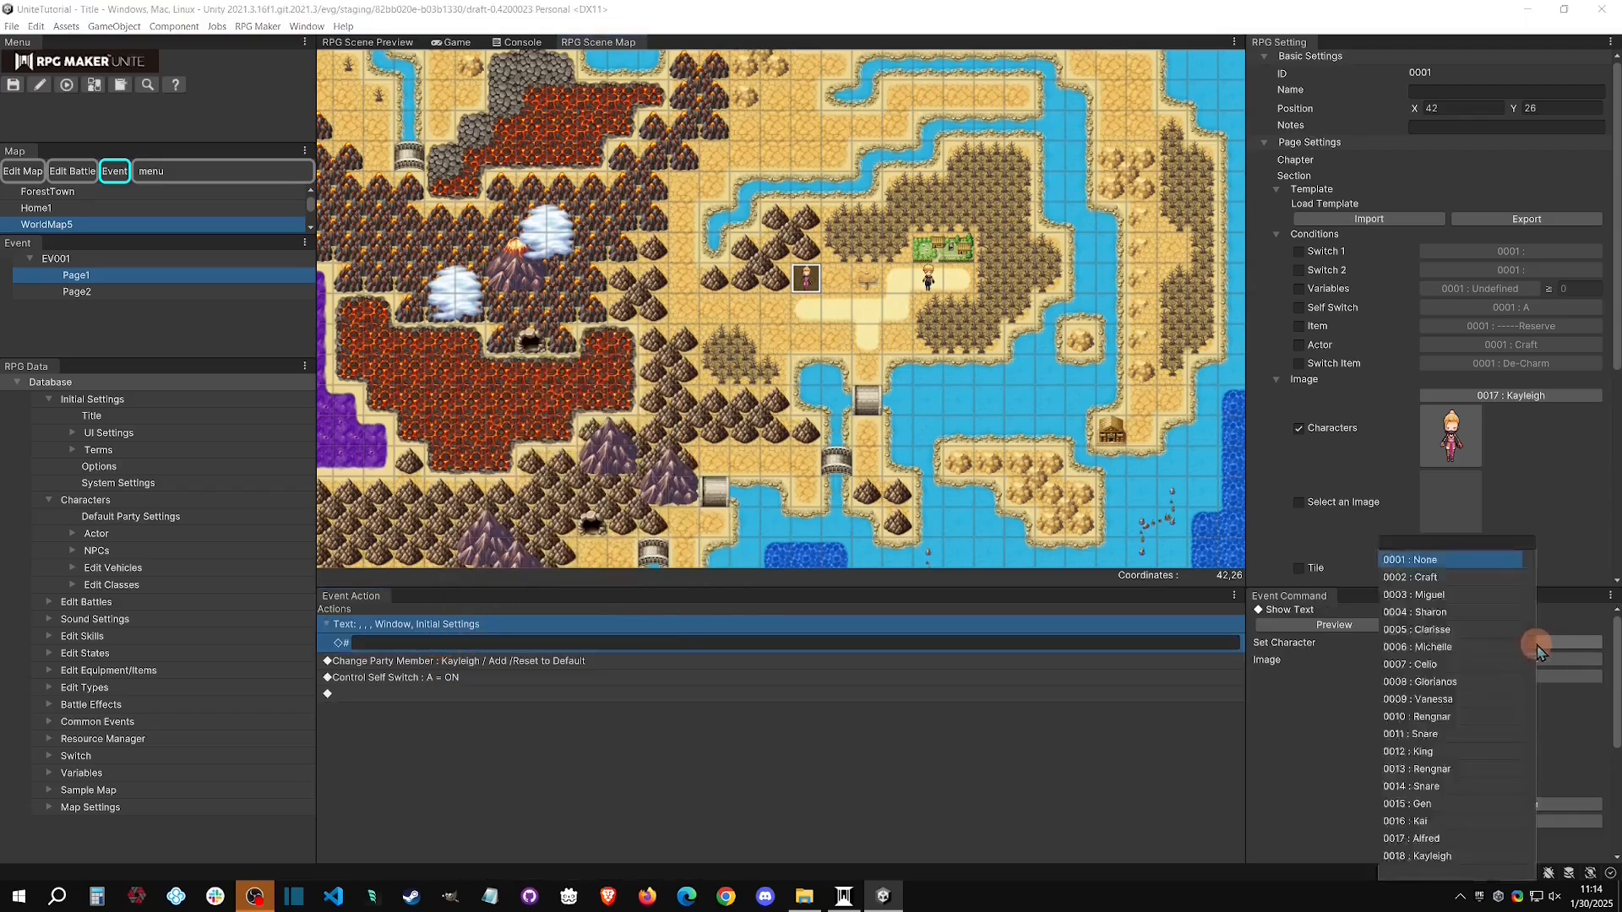
{"action": "left_click", "coordinate": [1449, 800]}
Set Kayleigh's message to show the face but not the picture, with the text "I want to join your party. Is that ok?".
{"action": "scroll", "coordinate": [1454, 791], "scroll_direction": "down", "scroll_amount": 5}
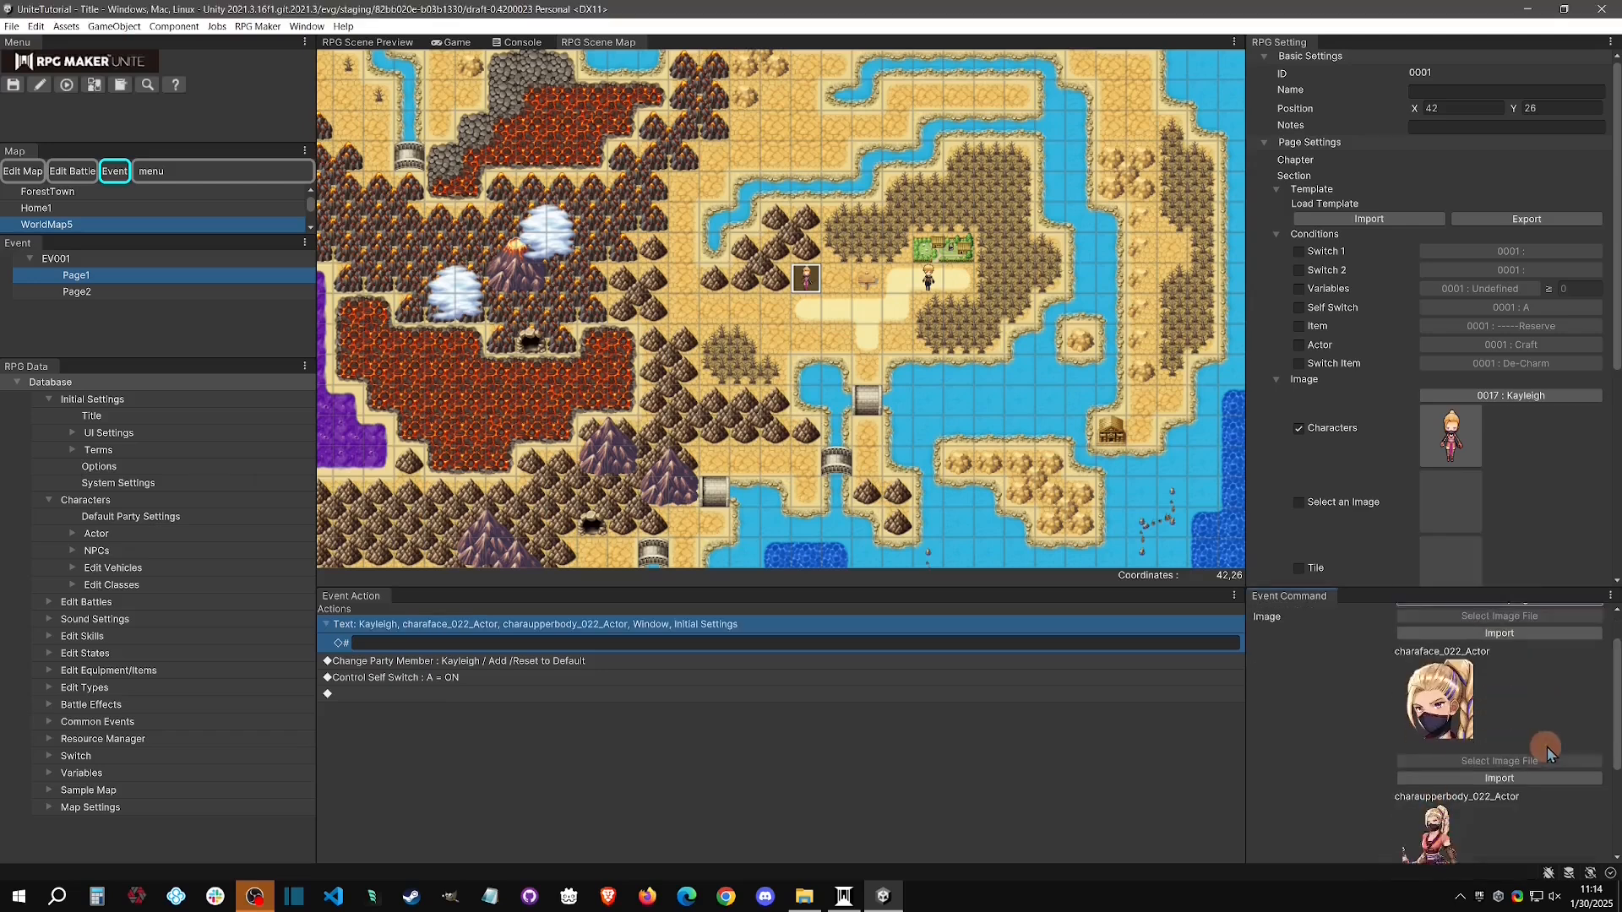
{"action": "left_click", "coordinate": [1421, 794]}
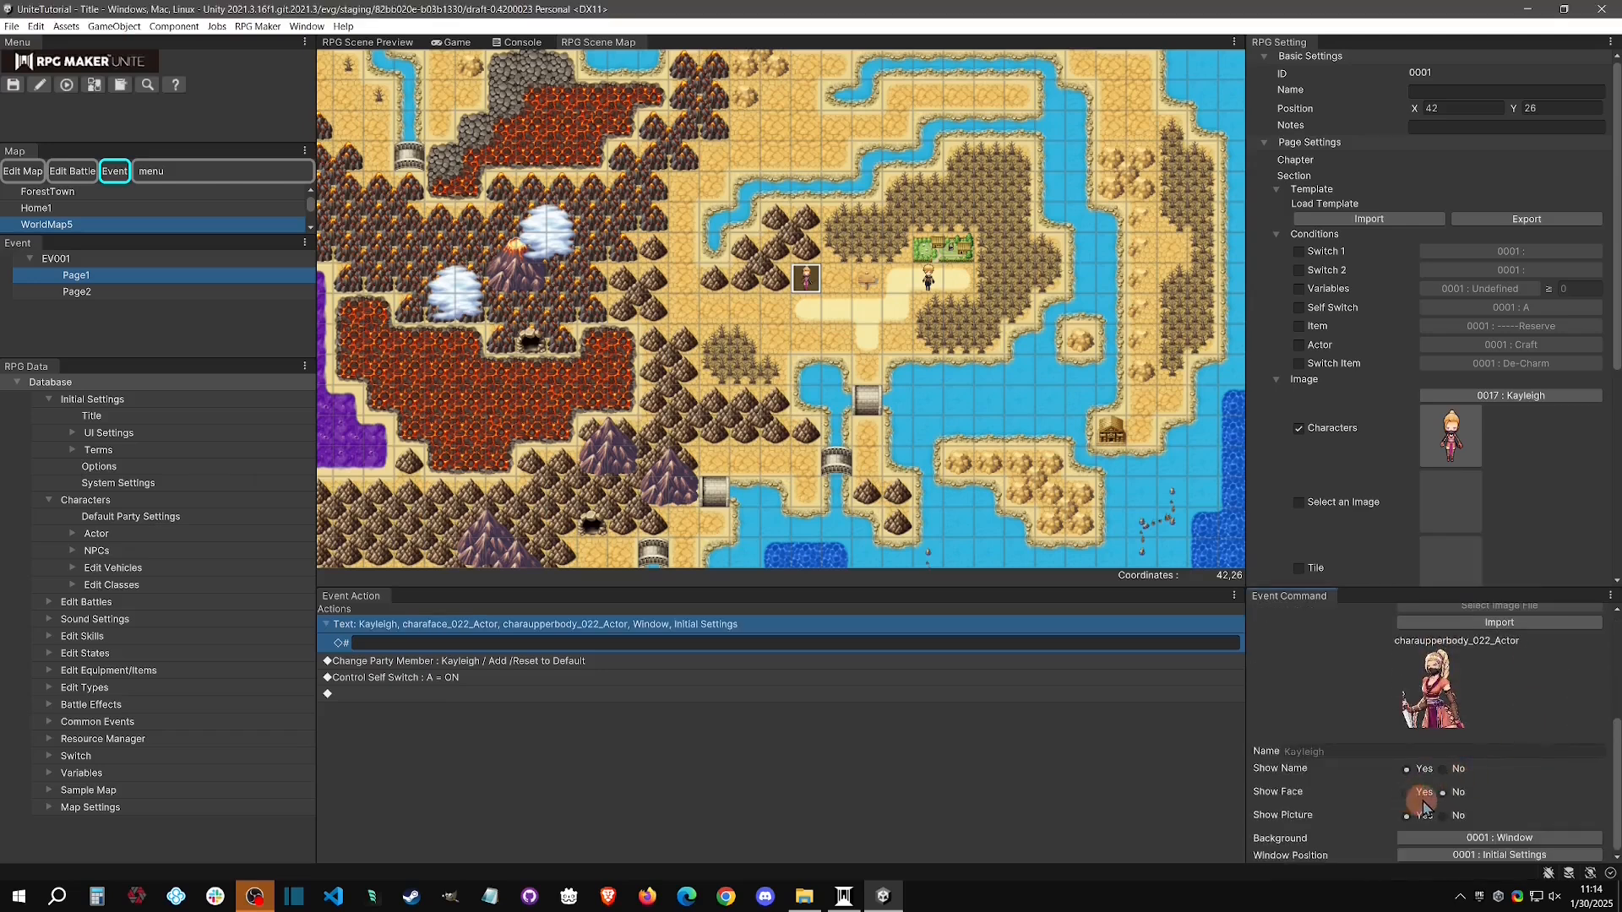
{"action": "left_click", "coordinate": [1406, 793]}
{"action": "left_click", "coordinate": [1443, 816]}
{"action": "scroll", "coordinate": [1495, 803], "scroll_direction": "up", "scroll_amount": 5}
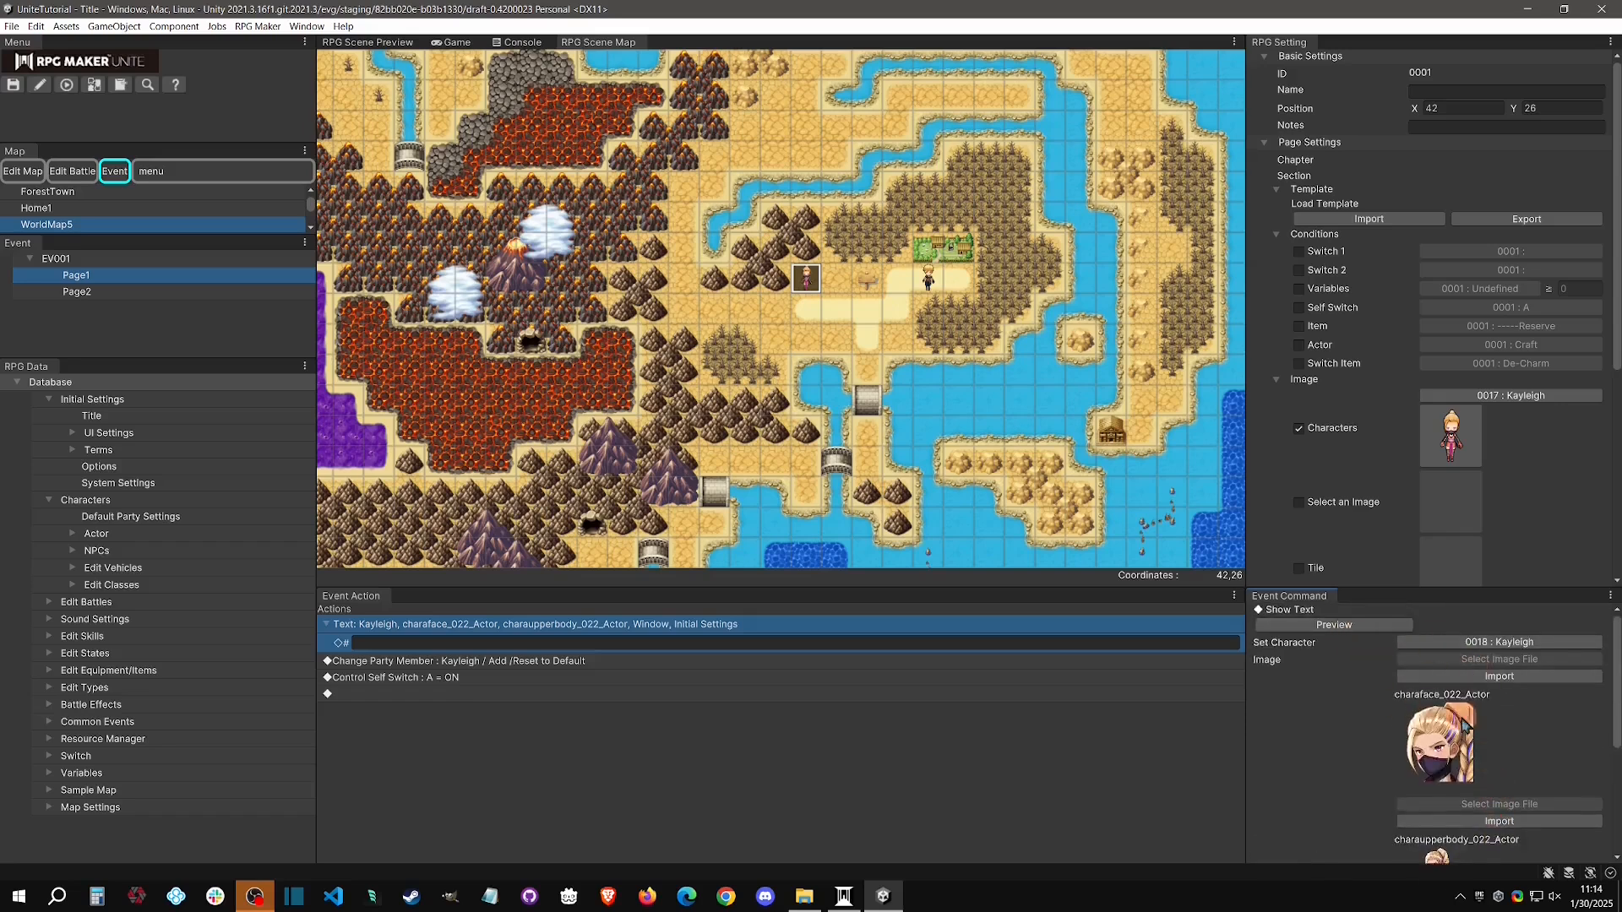
{"action": "scroll", "coordinate": [1499, 752], "scroll_direction": "down", "scroll_amount": 4}
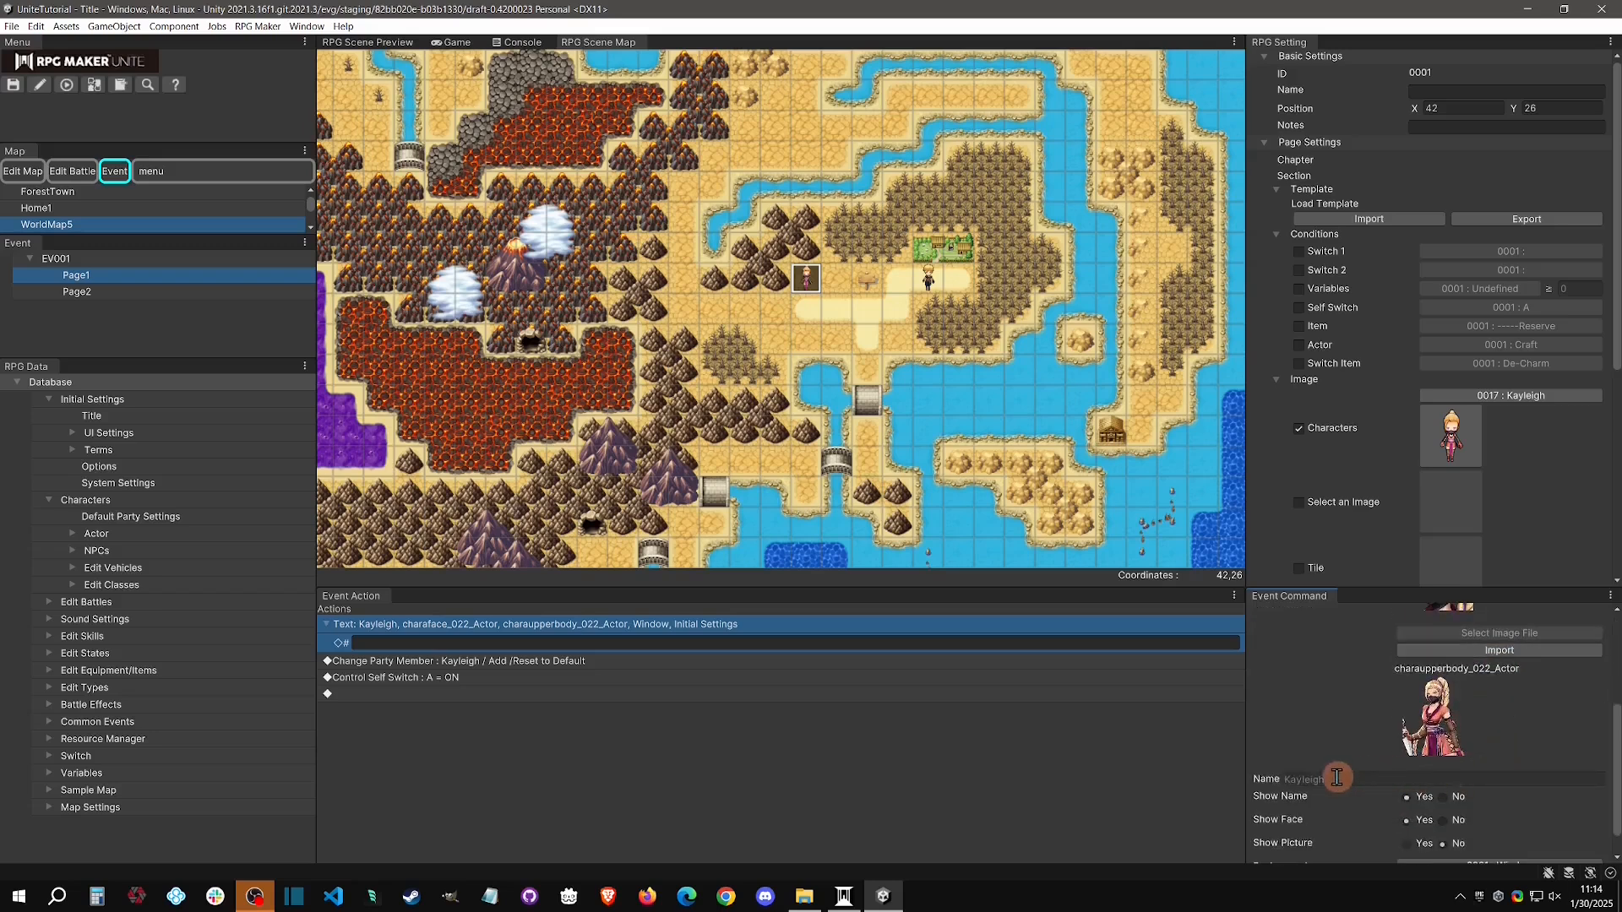
{"action": "scroll", "coordinate": [1553, 795], "scroll_direction": "down", "scroll_amount": 1}
{"action": "scroll", "coordinate": [1553, 793], "scroll_direction": "up", "scroll_amount": 5}
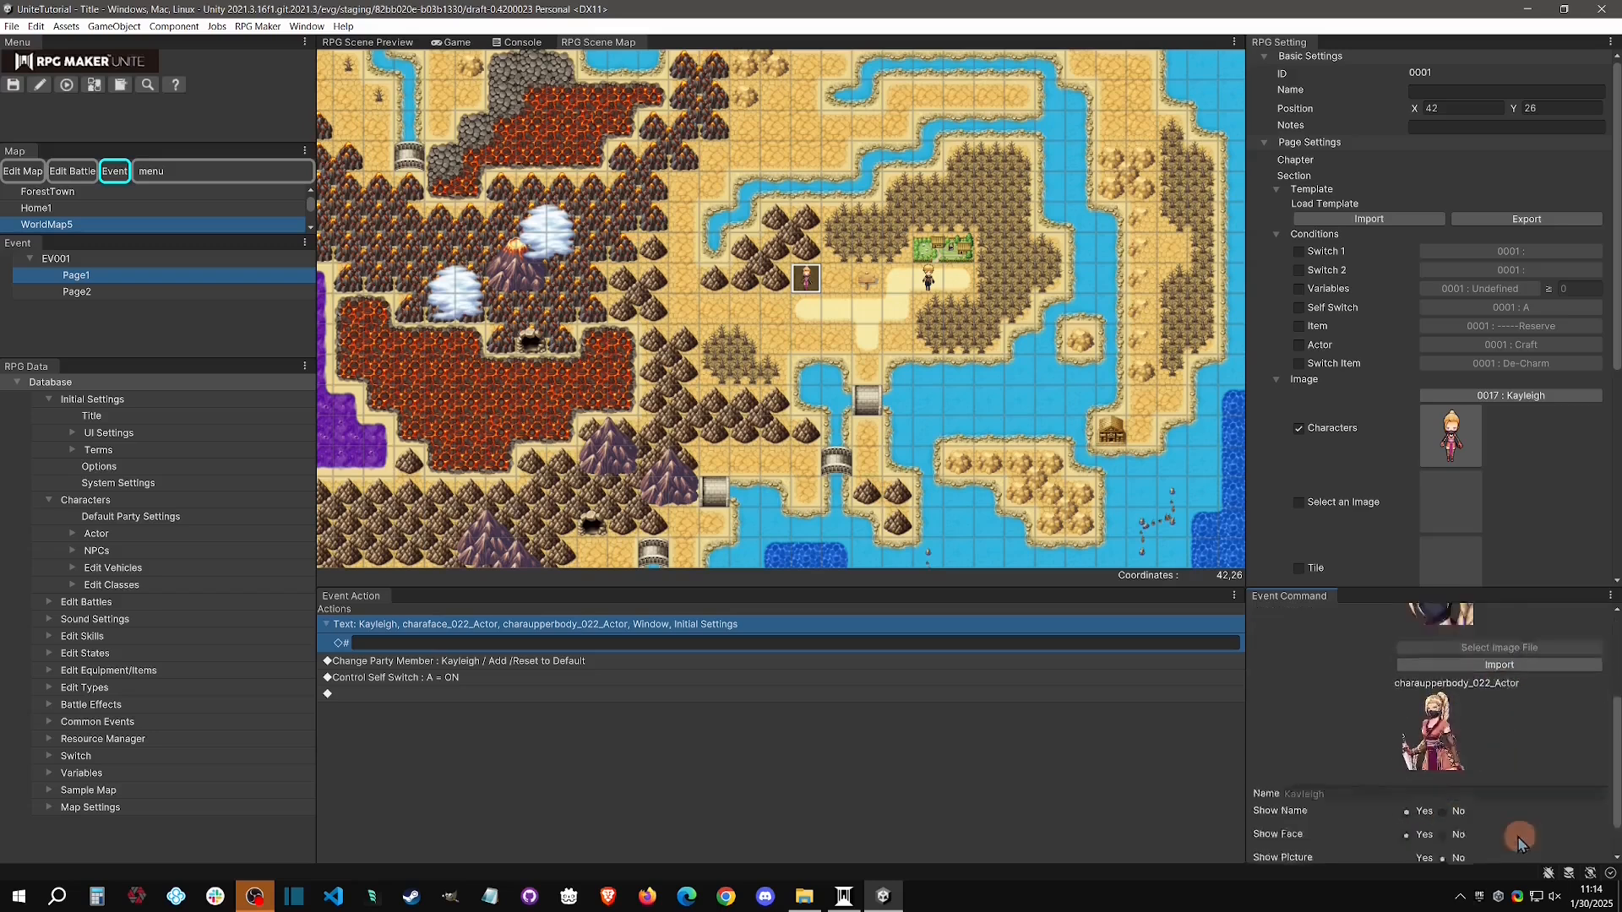
{"action": "left_click", "coordinate": [504, 643]}
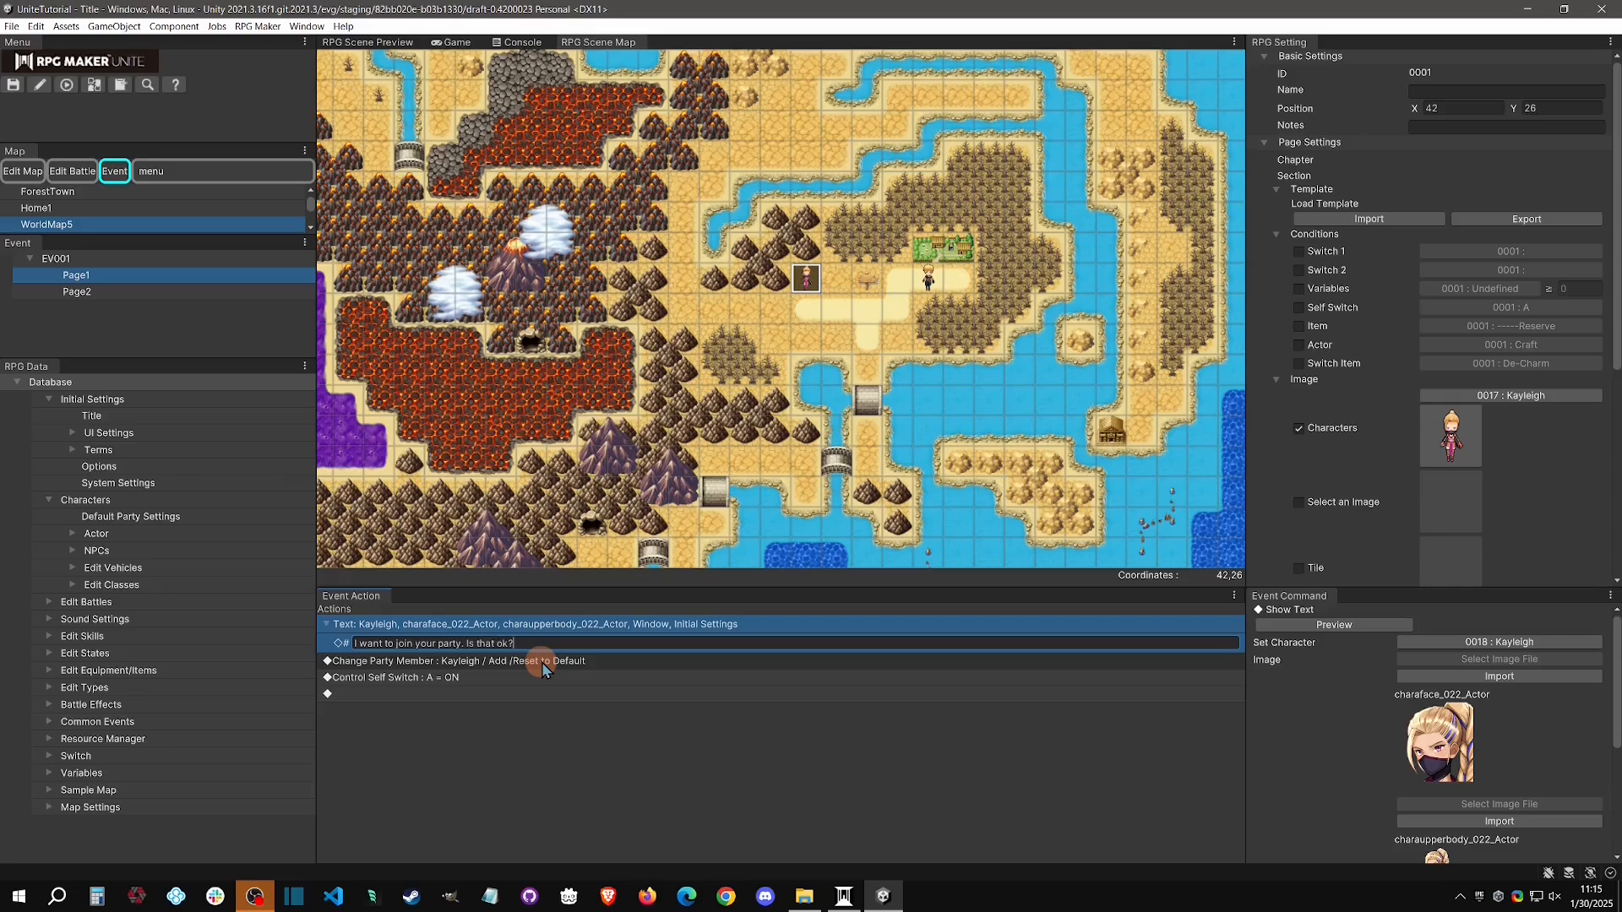
Insert a Choices command with the two options Yes and No between Kayleigh's message and the Change Party Member command.
{"action": "right_click", "coordinate": [543, 666]}
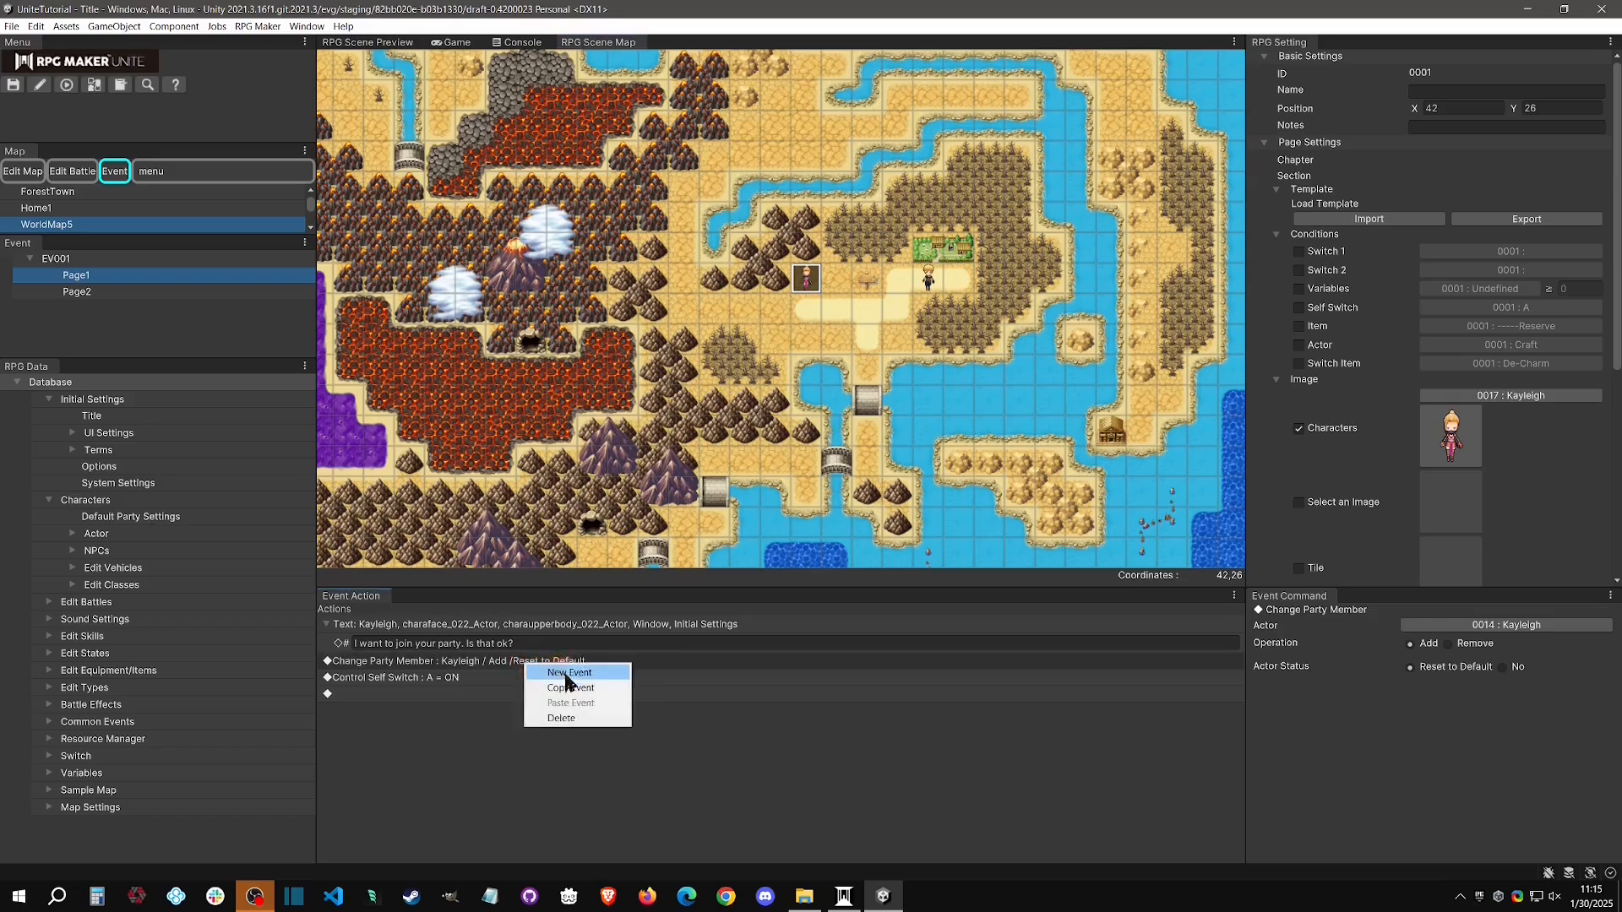
{"action": "left_click", "coordinate": [570, 672]}
{"action": "left_click", "coordinate": [524, 408]}
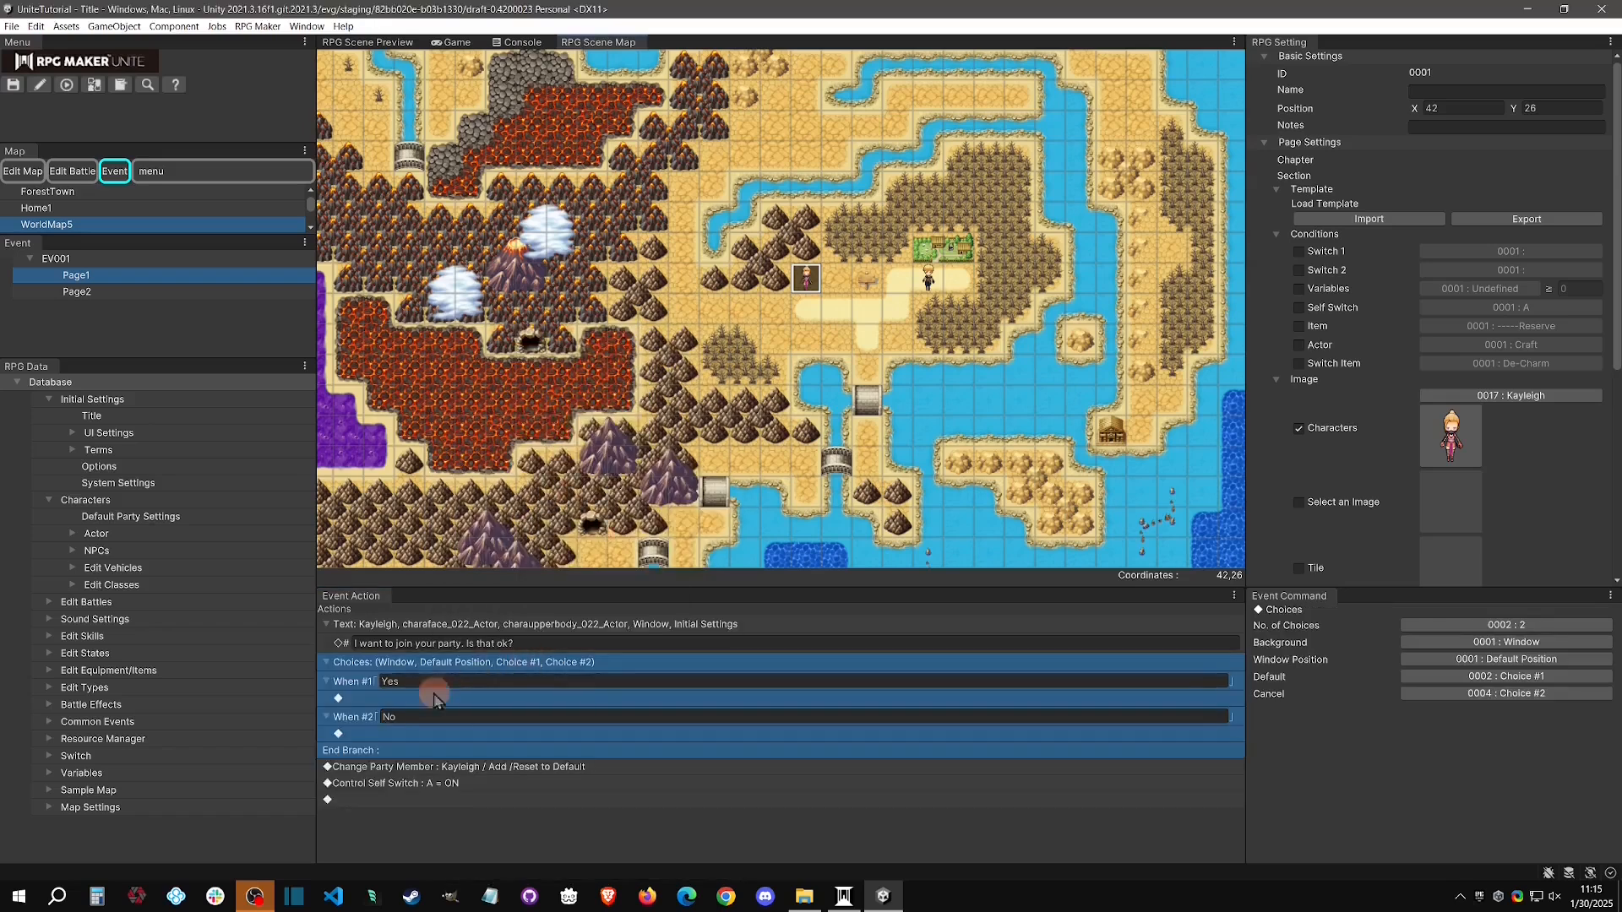
Copy the Change Party Member and Control Self Switch commands into the Yes branch of the choices.
{"action": "left_click", "coordinate": [399, 699]}
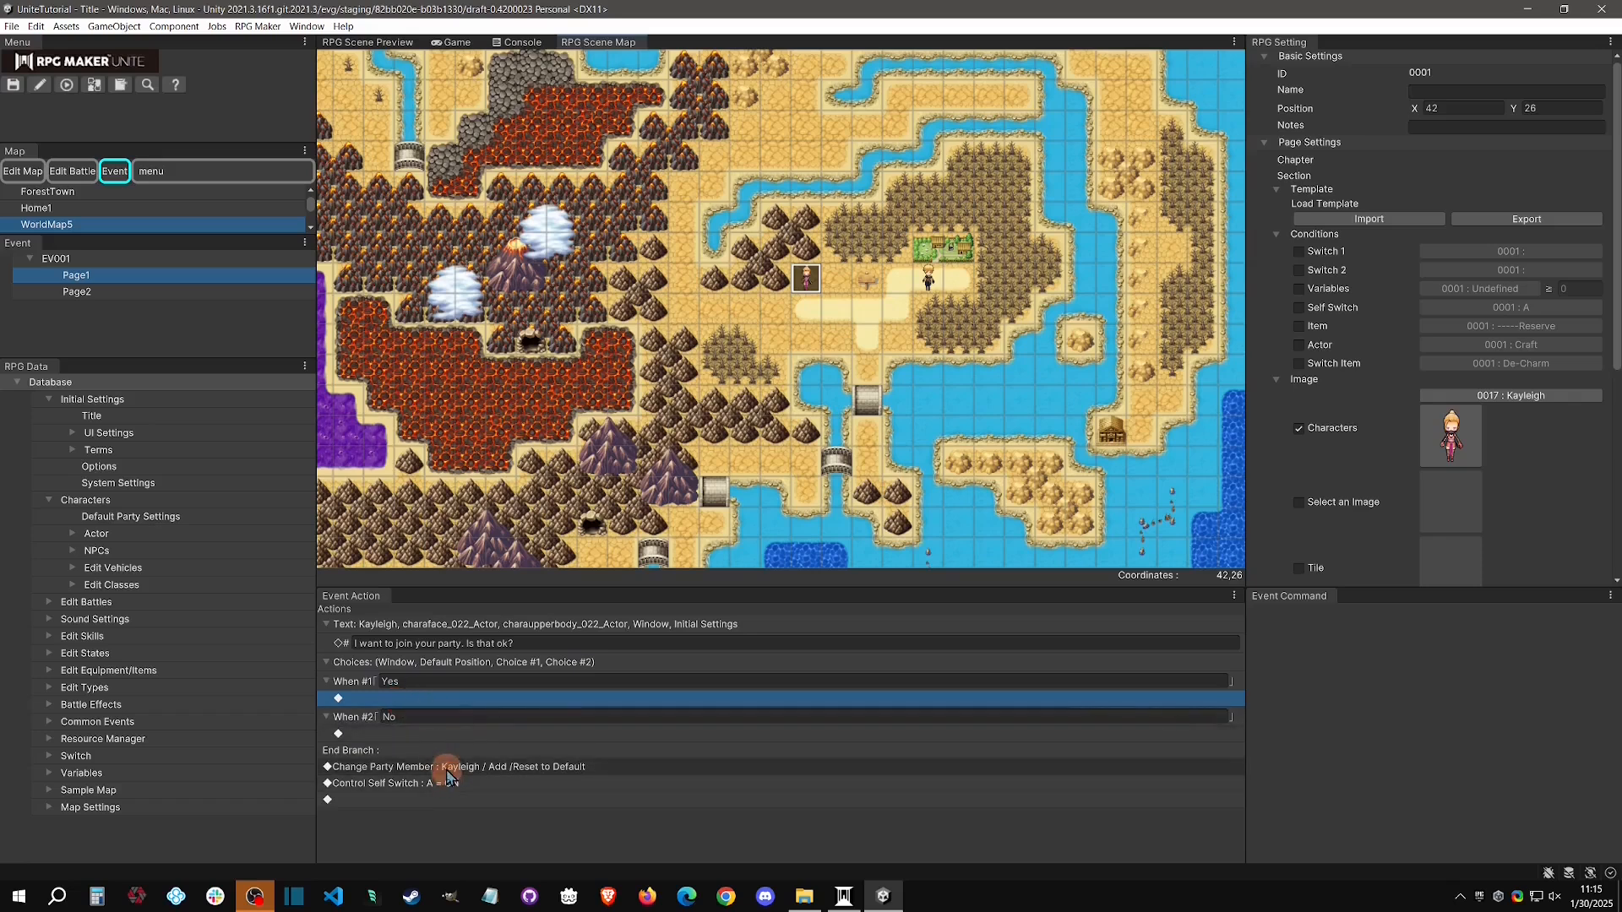
{"action": "left_click", "coordinate": [446, 767]}
{"action": "left_click", "coordinate": [457, 783], "text": "shift"}
{"action": "right_click", "coordinate": [475, 775]}
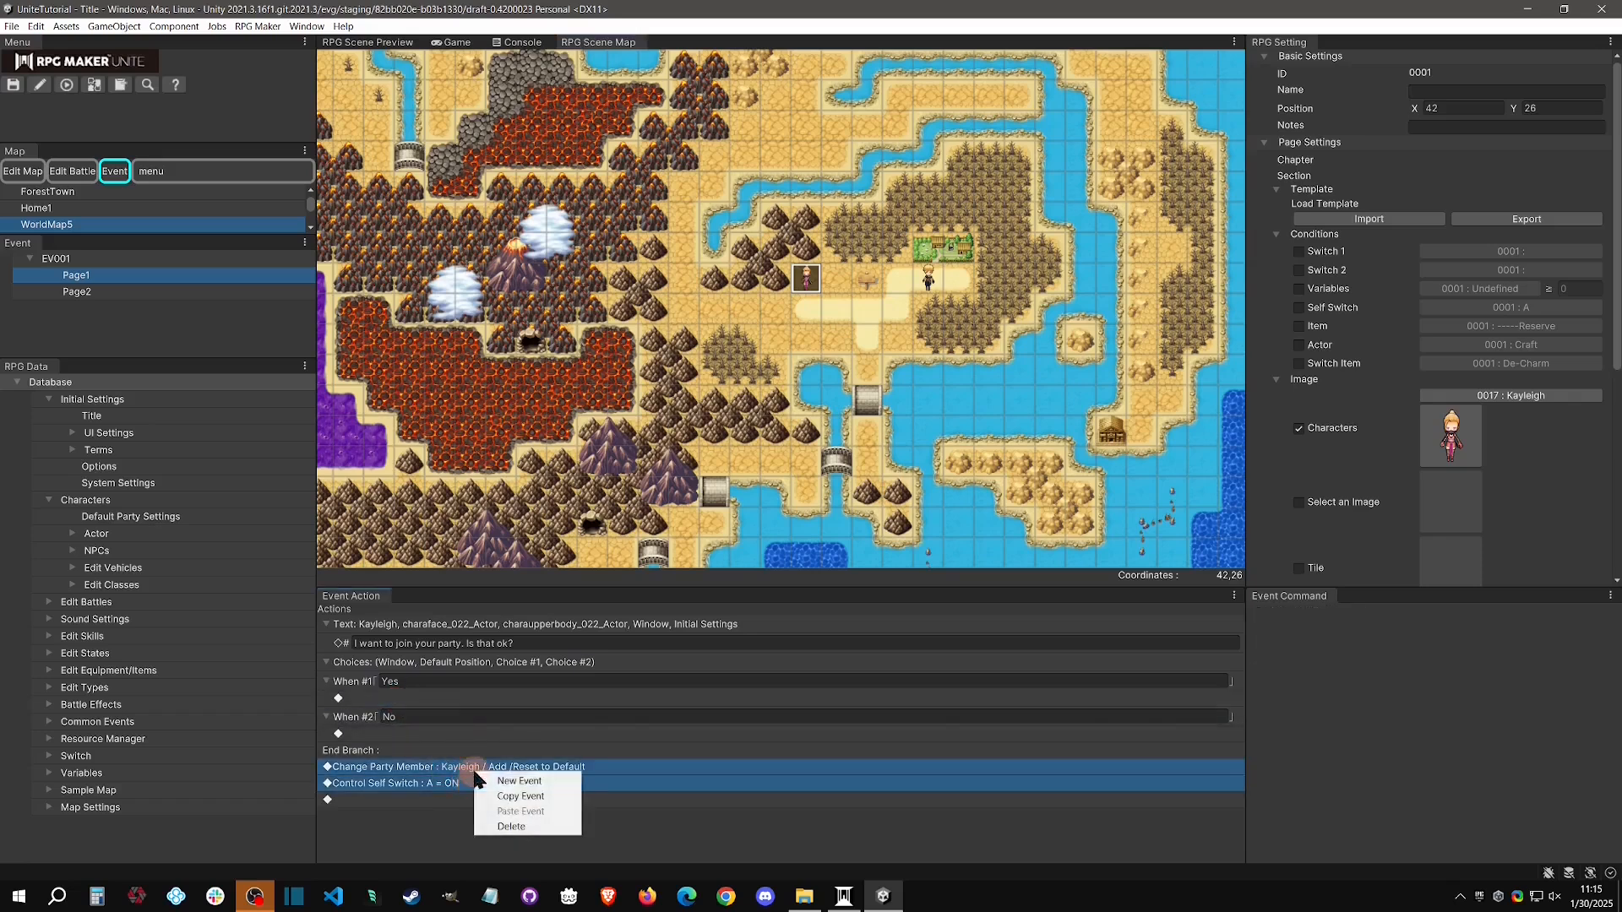
{"action": "left_click", "coordinate": [525, 797]}
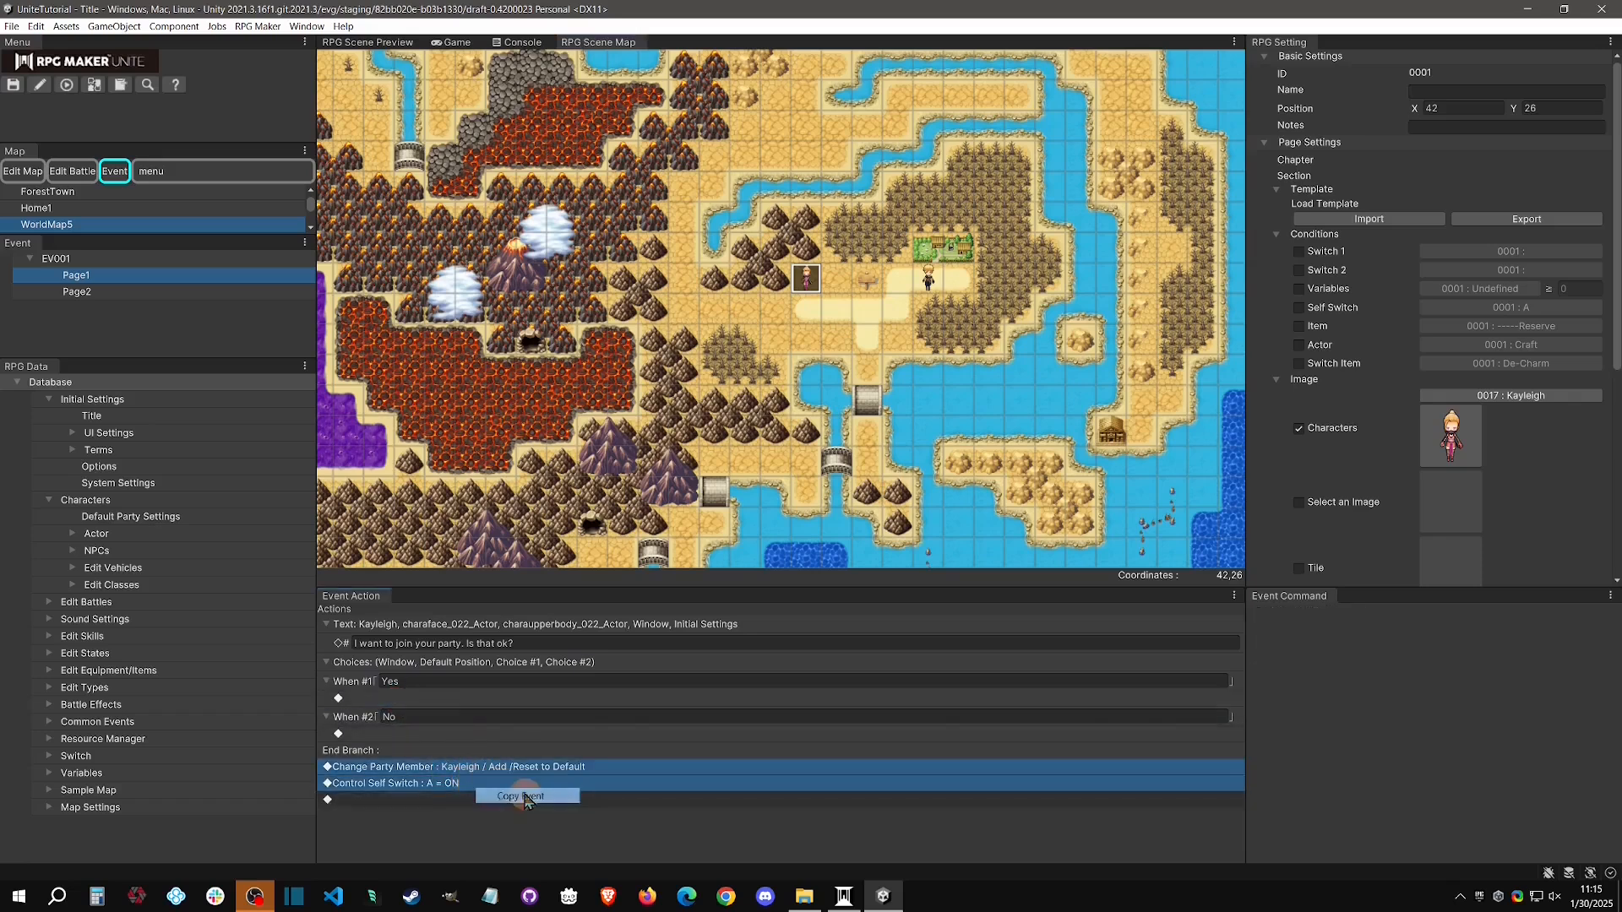
{"action": "left_click", "coordinate": [466, 697]}
{"action": "right_click", "coordinate": [466, 698]}
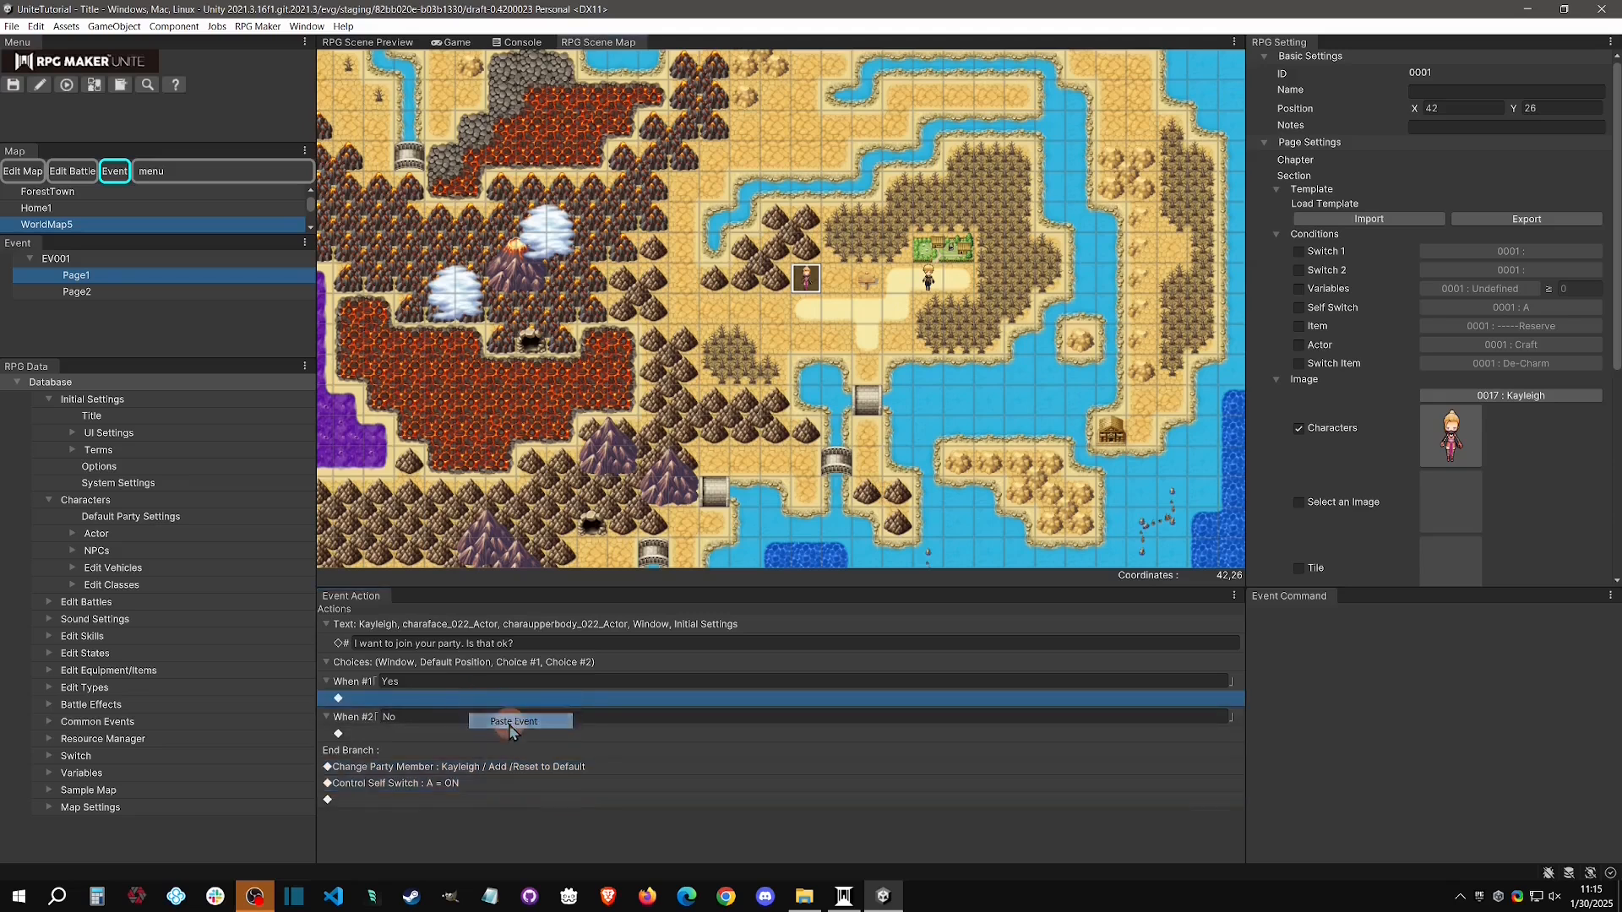
{"action": "left_click", "coordinate": [507, 719]}
Delete the original Change Party Member and Control Self Switch commands below End Branch.
{"action": "left_click", "coordinate": [493, 800]}
{"action": "right_click", "coordinate": [493, 802]}
{"action": "left_click", "coordinate": [530, 859]}
{"action": "right_click", "coordinate": [494, 809]}
{"action": "left_click", "coordinate": [530, 859]}
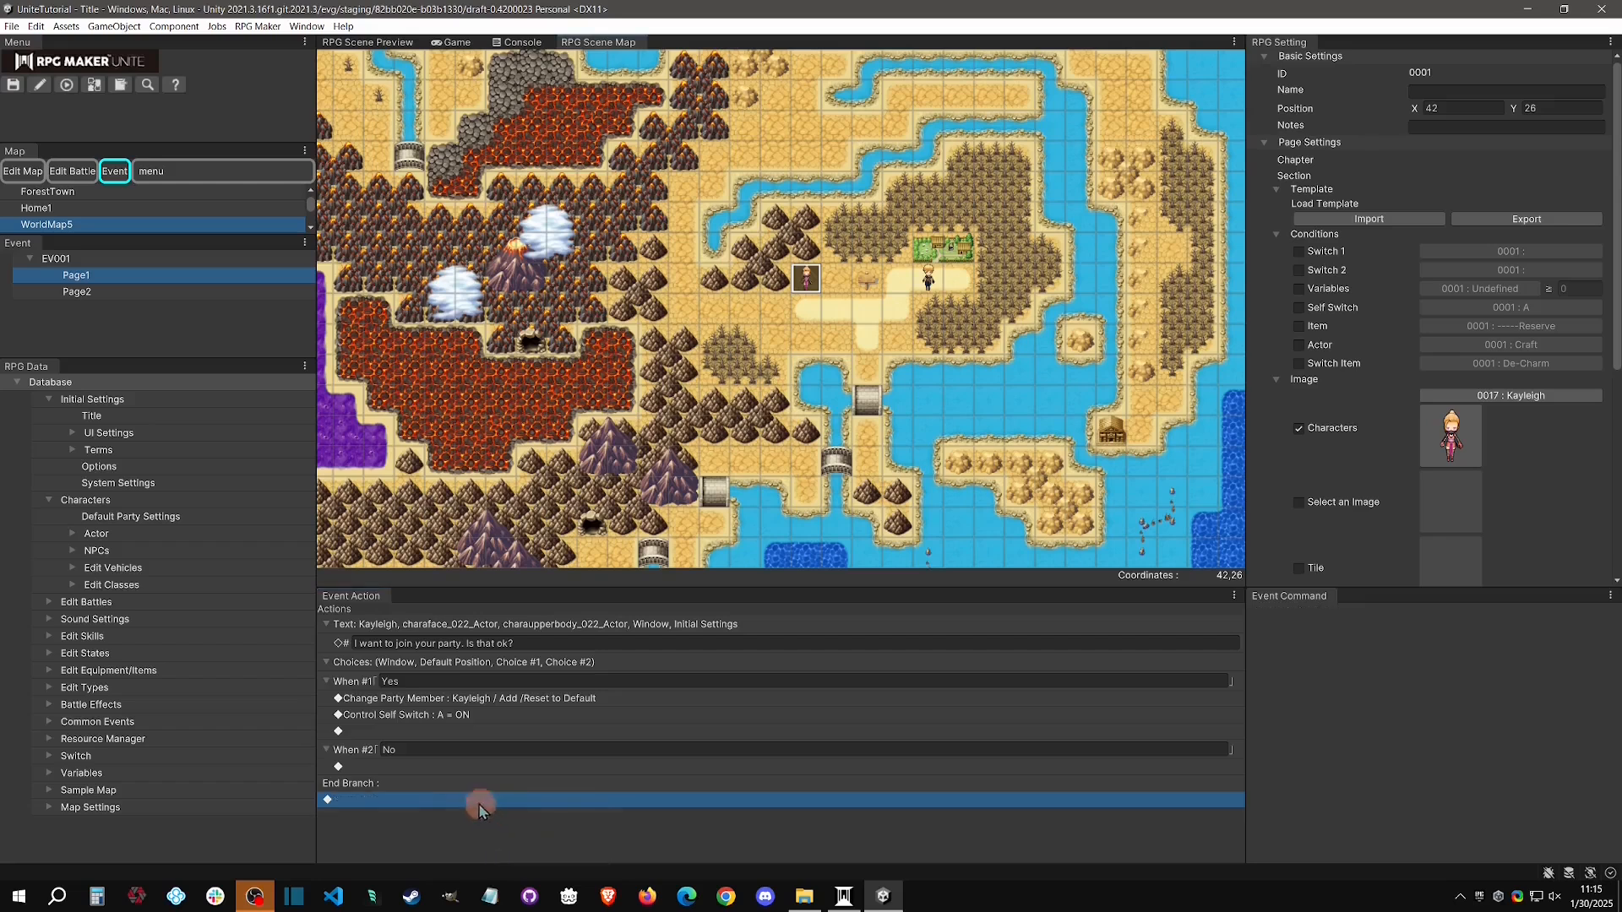
{"action": "left_click", "coordinate": [458, 767]}
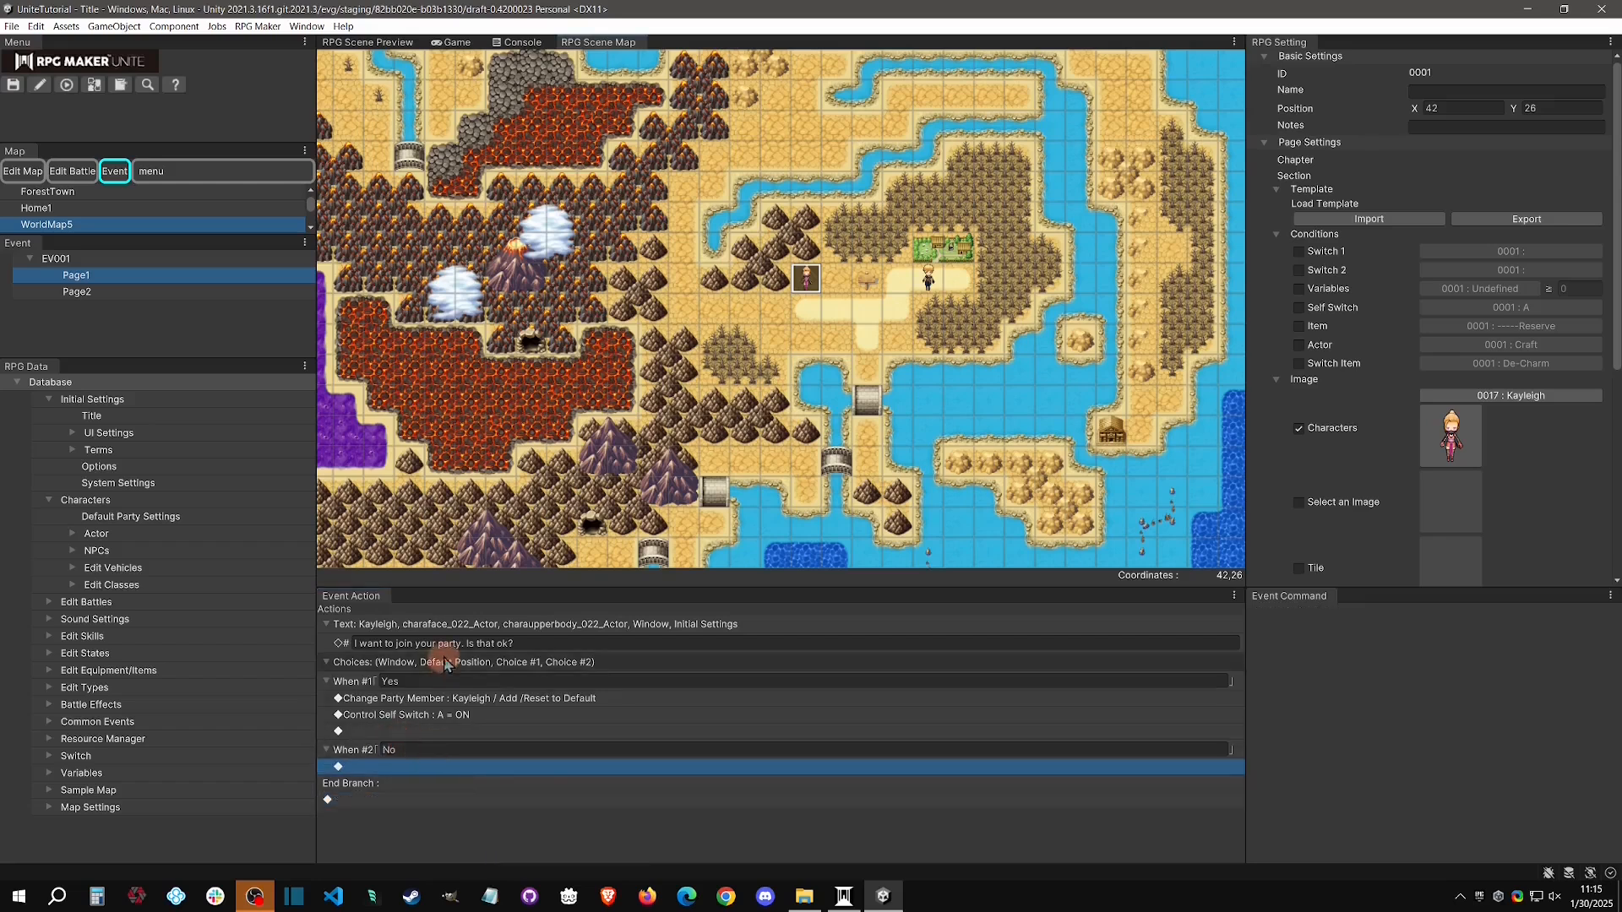
{"action": "right_click", "coordinate": [436, 770]}
{"action": "left_click", "coordinate": [480, 780]}
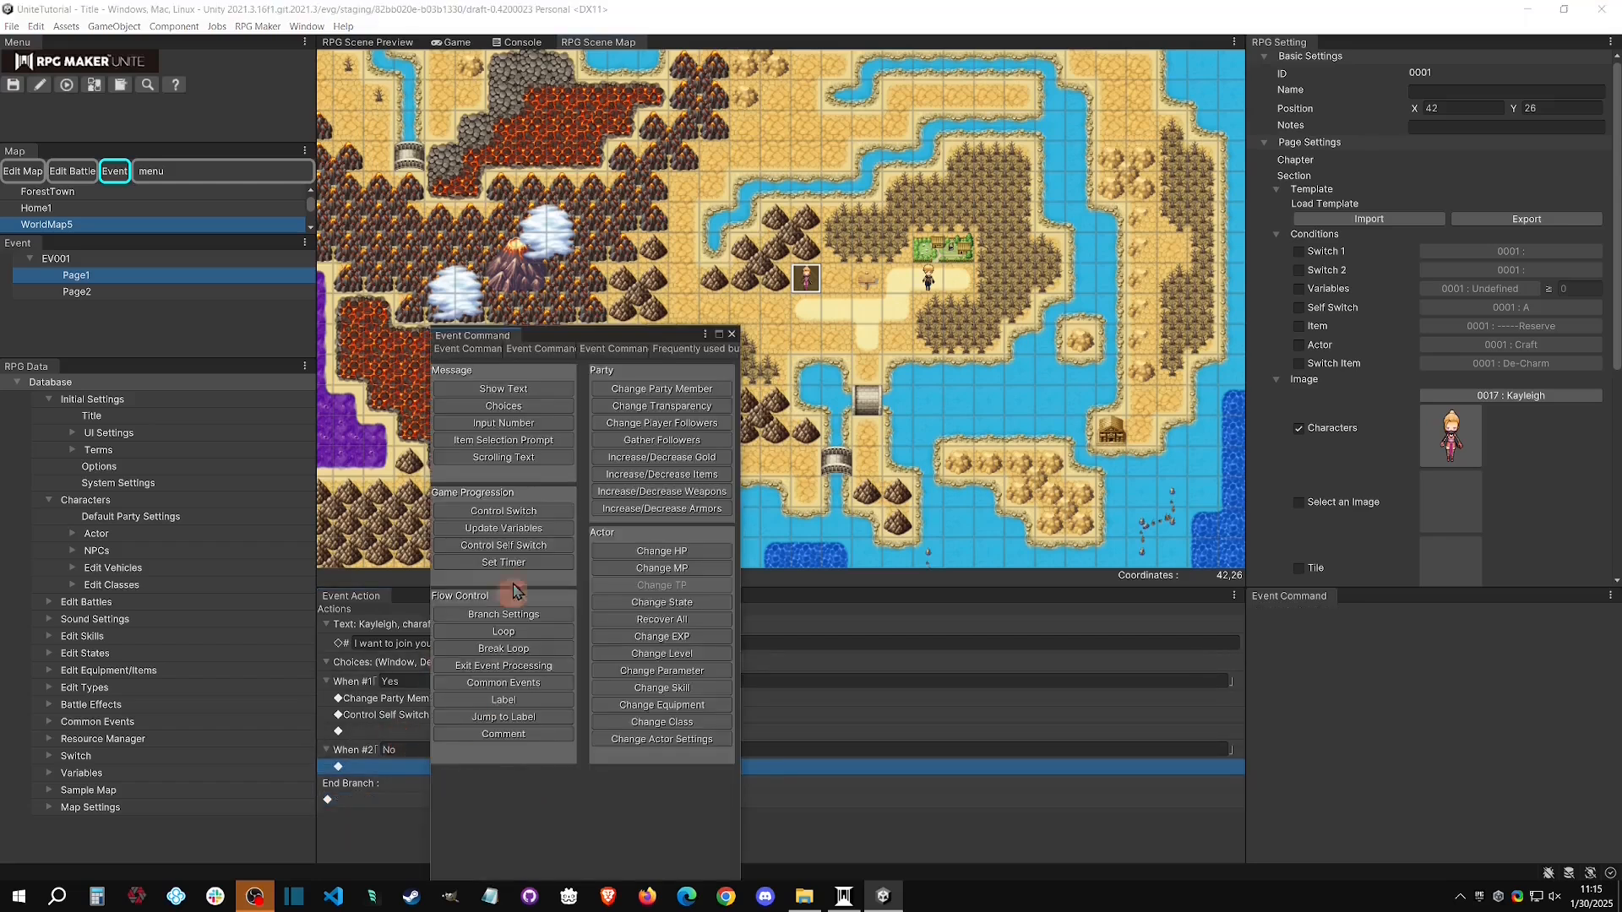
{"action": "left_click", "coordinate": [504, 390]}
{"action": "scroll", "coordinate": [1513, 782], "scroll_direction": "down", "scroll_amount": 2}
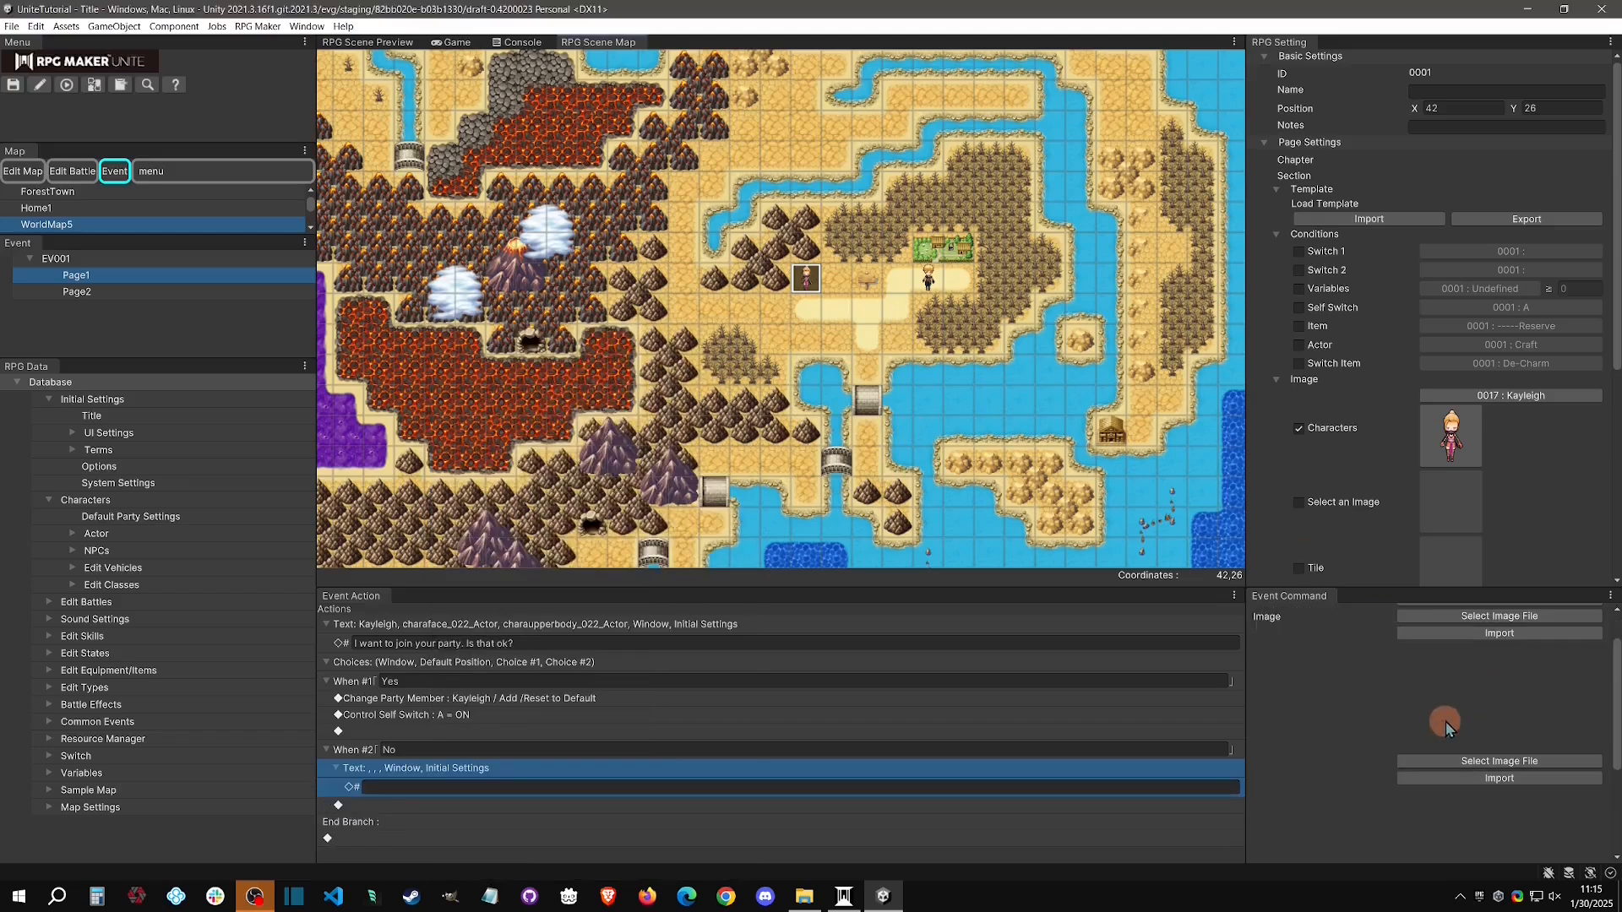
{"action": "right_click", "coordinate": [617, 777]}
{"action": "left_click", "coordinate": [649, 825]}
Copy Kayleigh's opening message into the No branch, keeping its character and display settings.
{"action": "left_click", "coordinate": [769, 630]}
{"action": "right_click", "coordinate": [769, 630]}
{"action": "left_click", "coordinate": [800, 656]}
{"action": "right_click", "coordinate": [462, 770]}
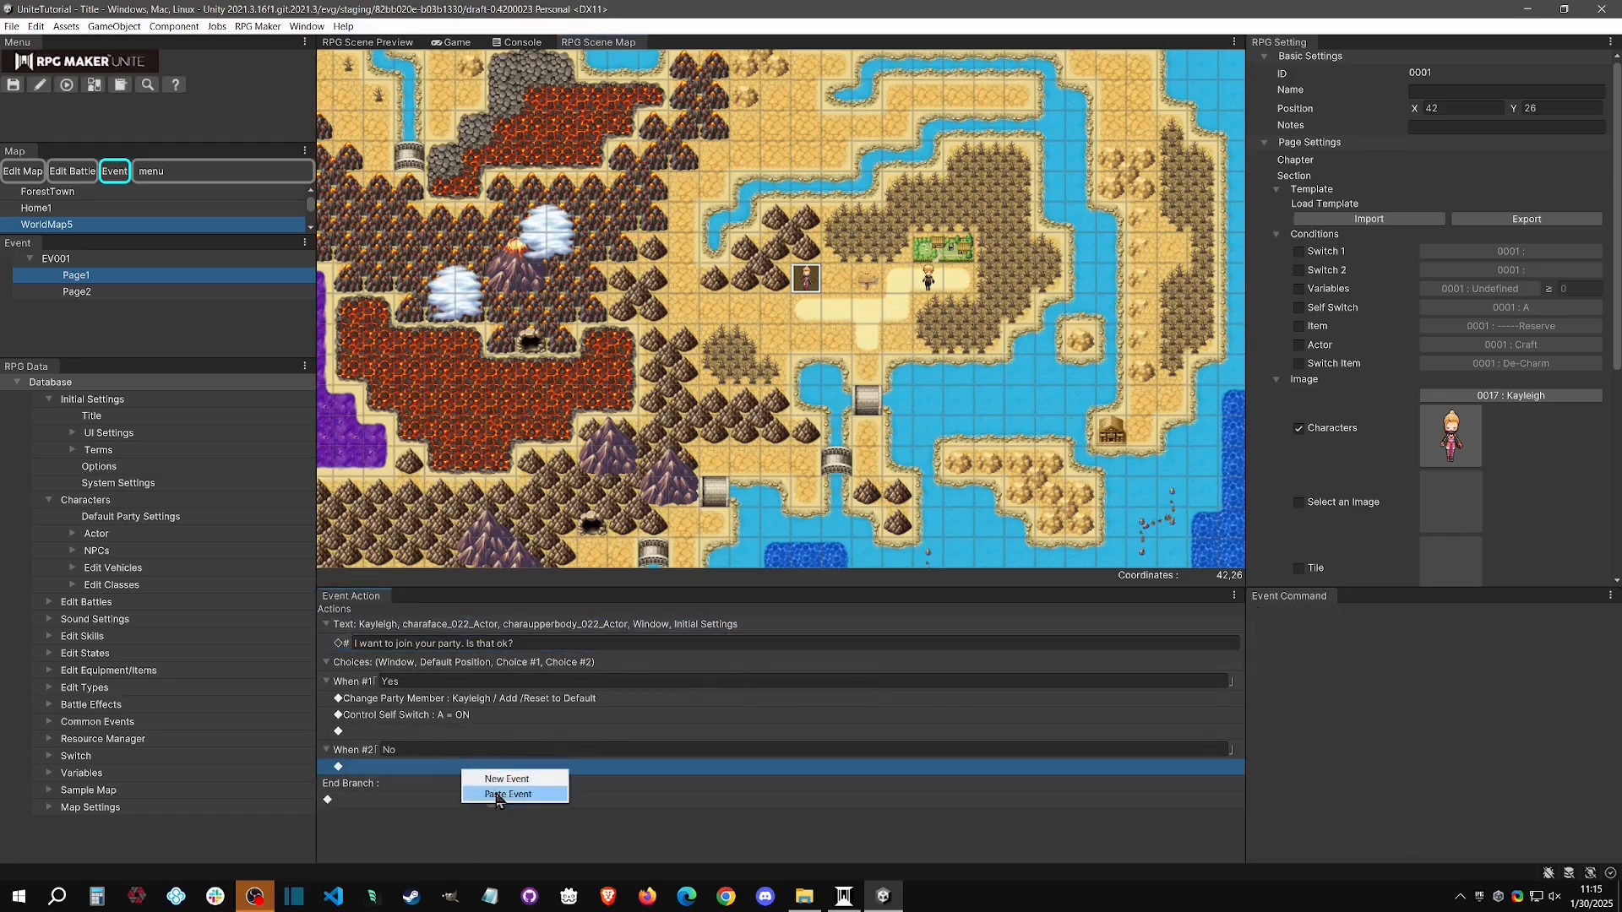
{"action": "left_click", "coordinate": [506, 794]}
{"action": "scroll", "coordinate": [1517, 752], "scroll_direction": "down", "scroll_amount": 3}
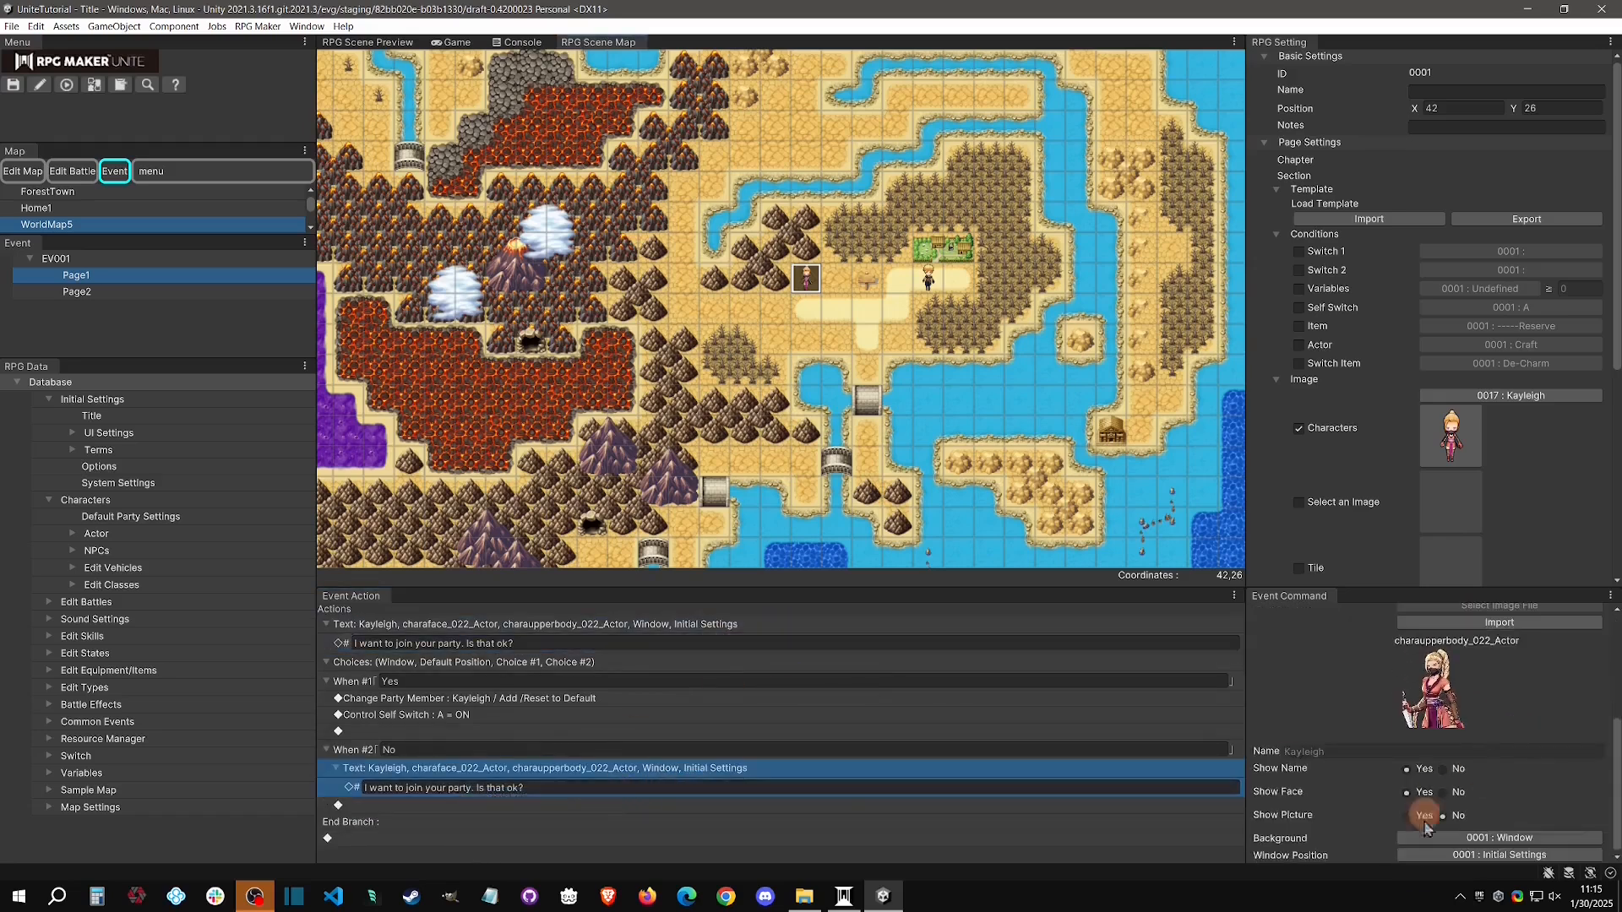
{"action": "scroll", "coordinate": [1355, 762], "scroll_direction": "up", "scroll_amount": 5}
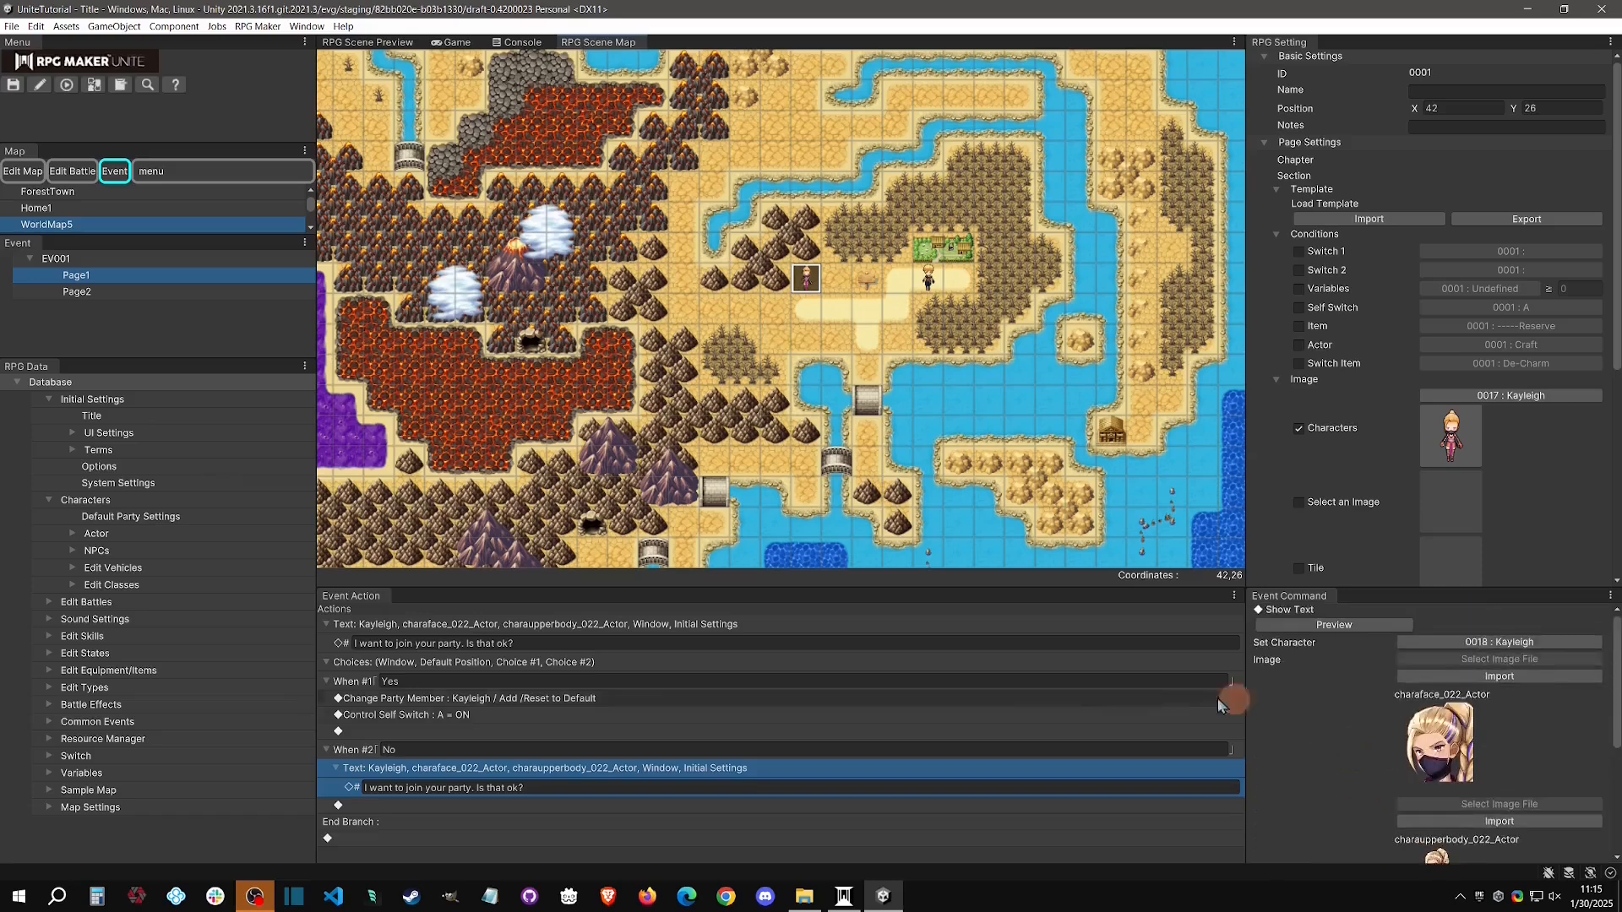
Replace the No branch message text with "Ok come back when you change your mind.".
{"action": "left_click", "coordinate": [530, 786]}
{"action": "left_click_drag", "start_coordinate": [507, 785], "coordinate": [342, 784]}
{"action": "type", "text": "O"}
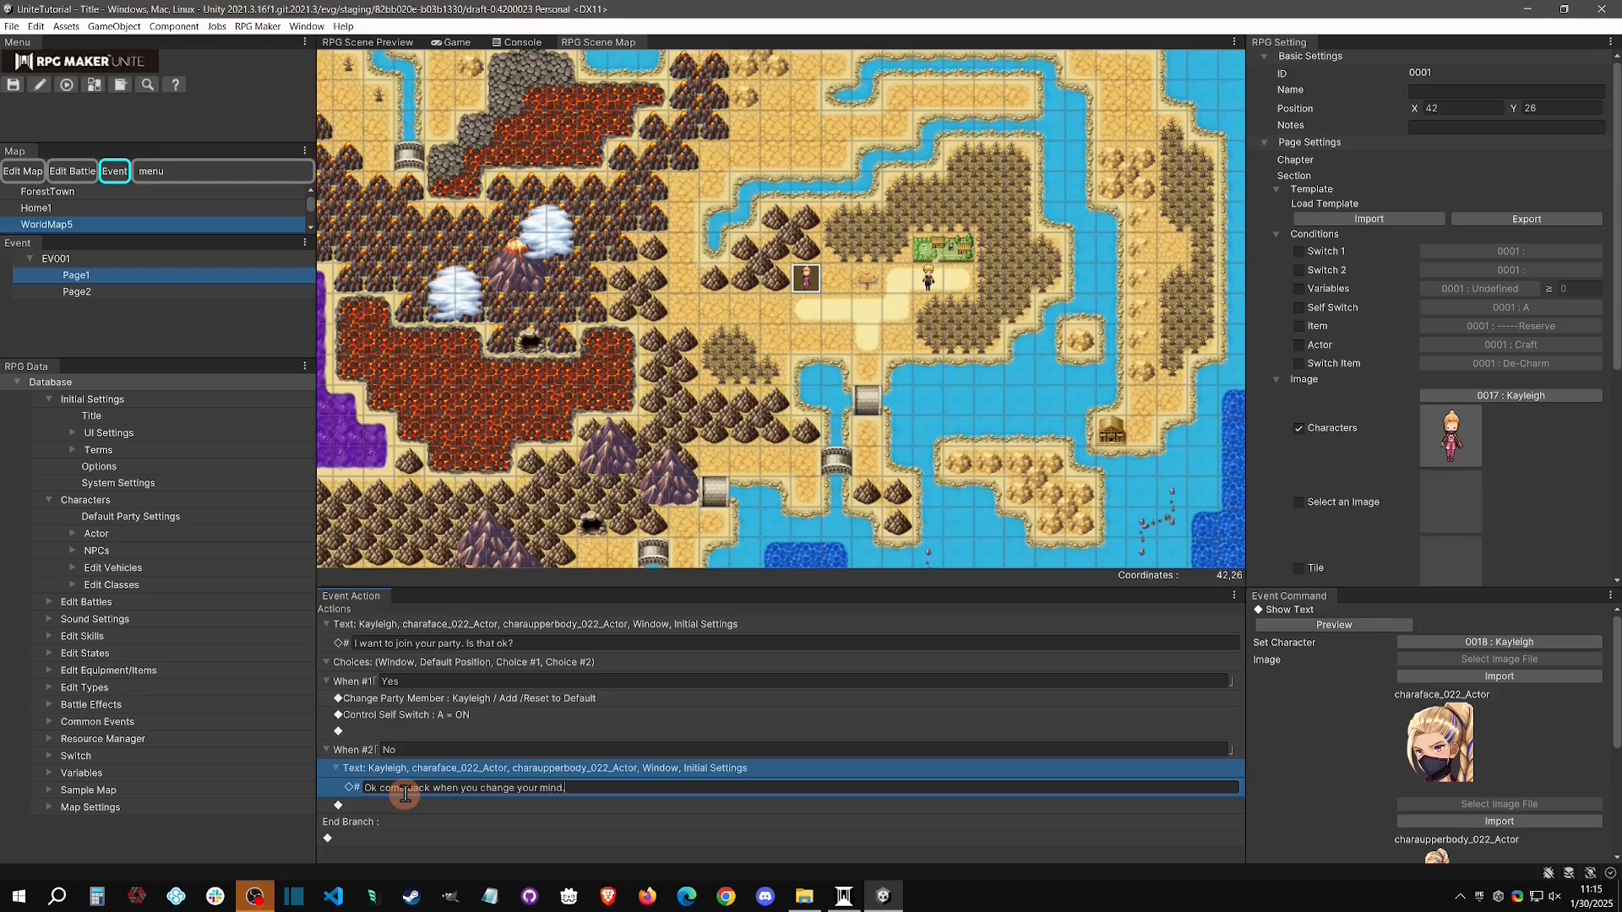
Copy the No branch message above Change Party Member in the Yes branch and change its text to "Great I will join!".
{"action": "right_click", "coordinate": [534, 769]}
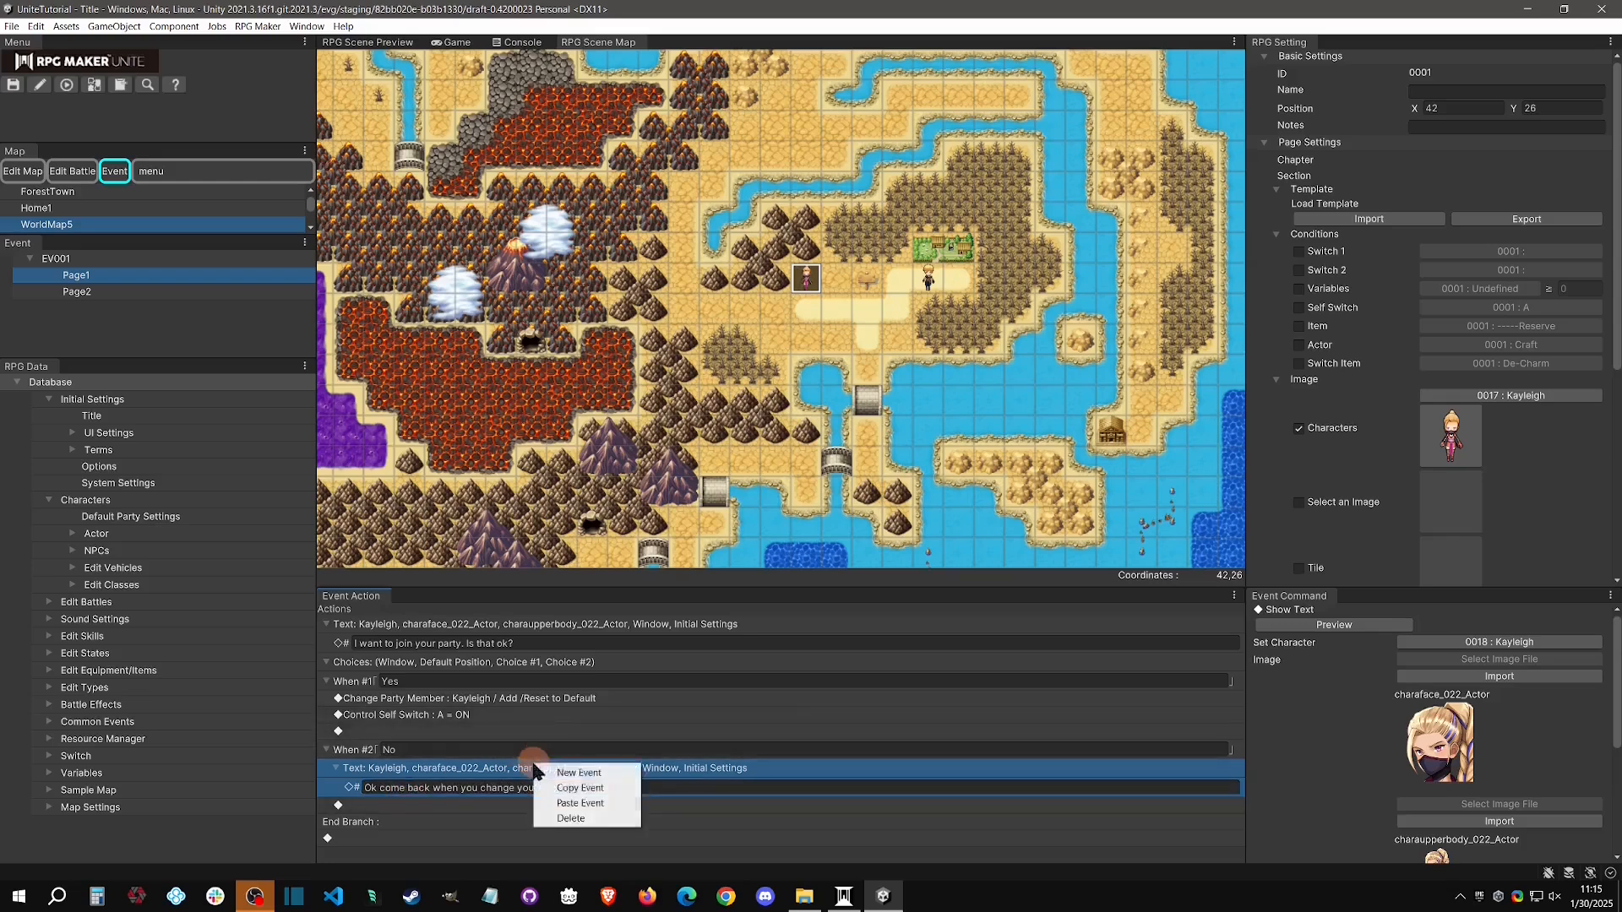
{"action": "left_click", "coordinate": [580, 788]}
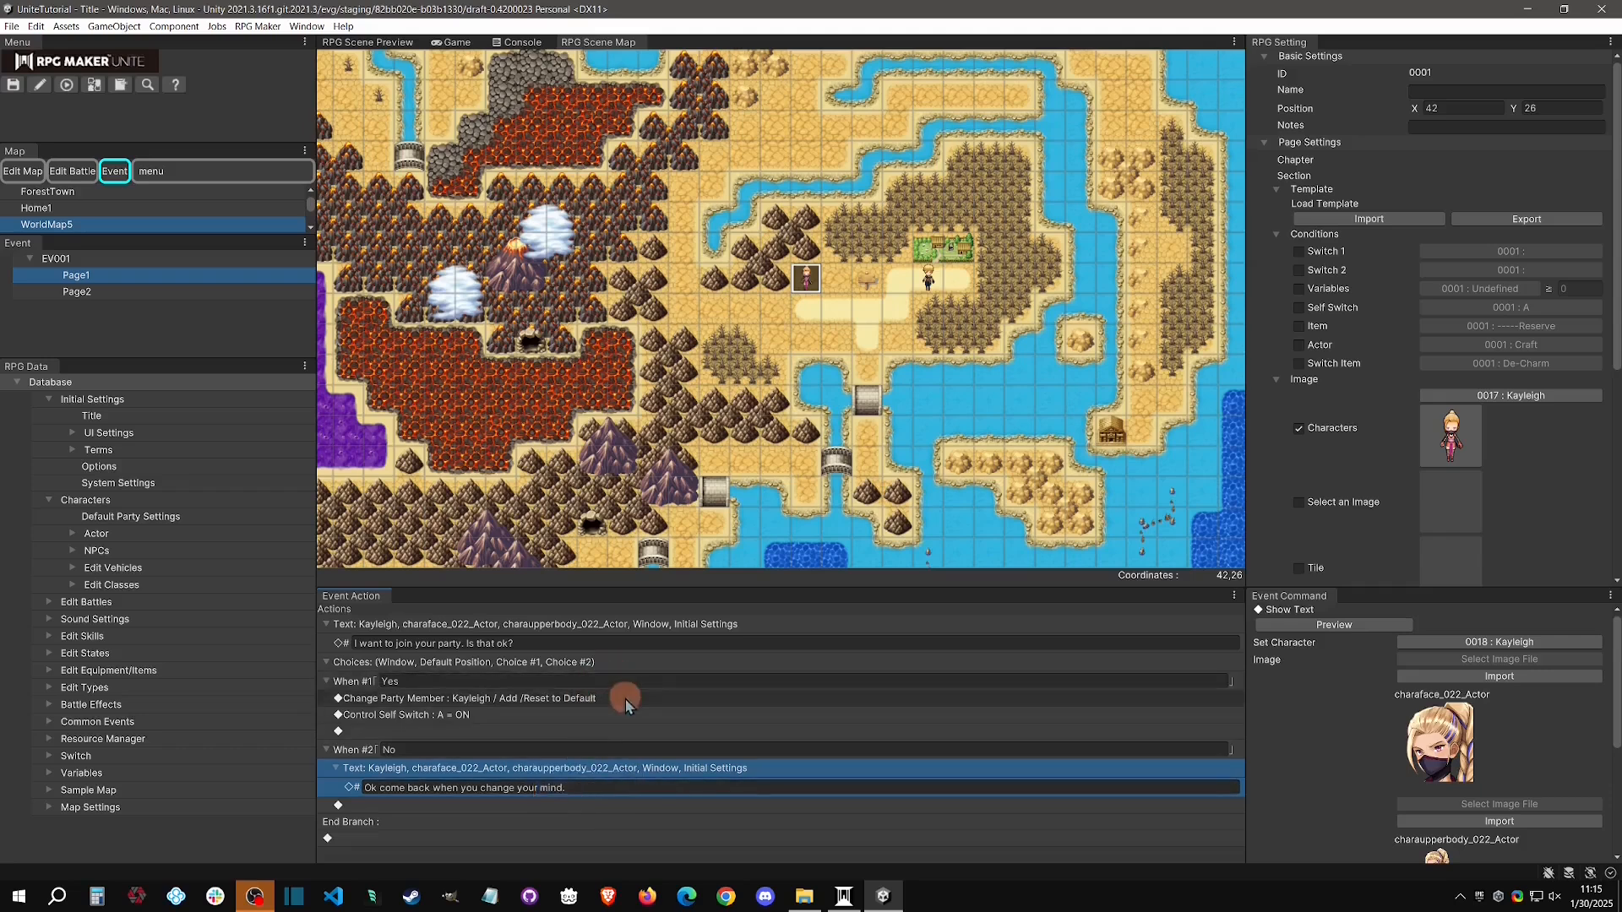
{"action": "right_click", "coordinate": [626, 701]}
{"action": "left_click", "coordinate": [660, 736]}
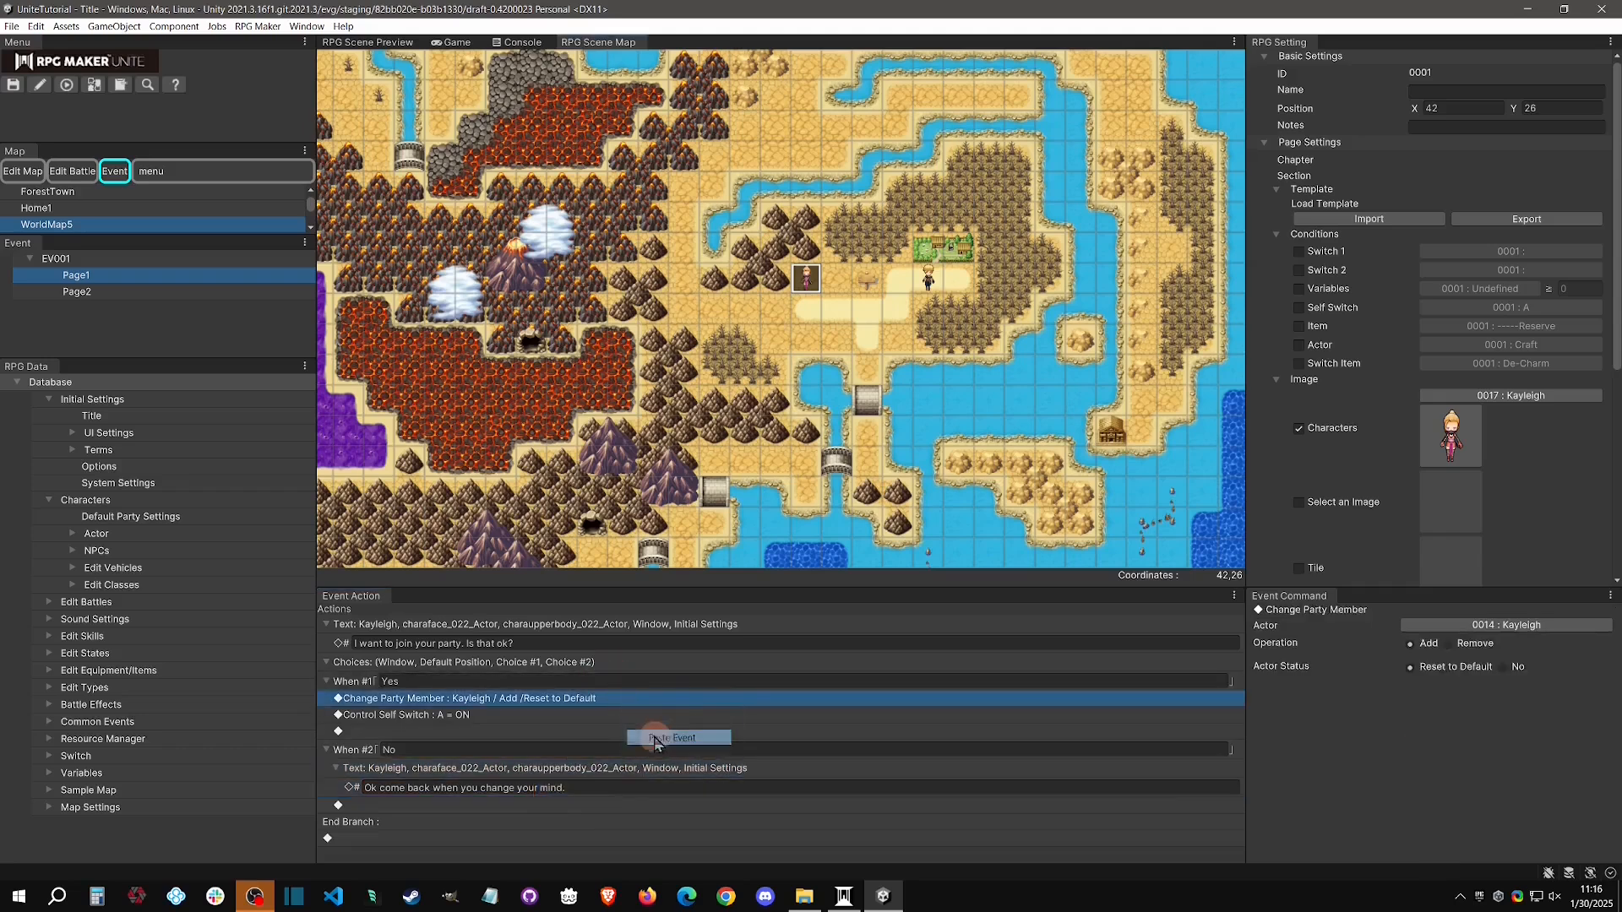
{"action": "left_click", "coordinate": [589, 721]}
{"action": "type", "text": "Great I will join!"}
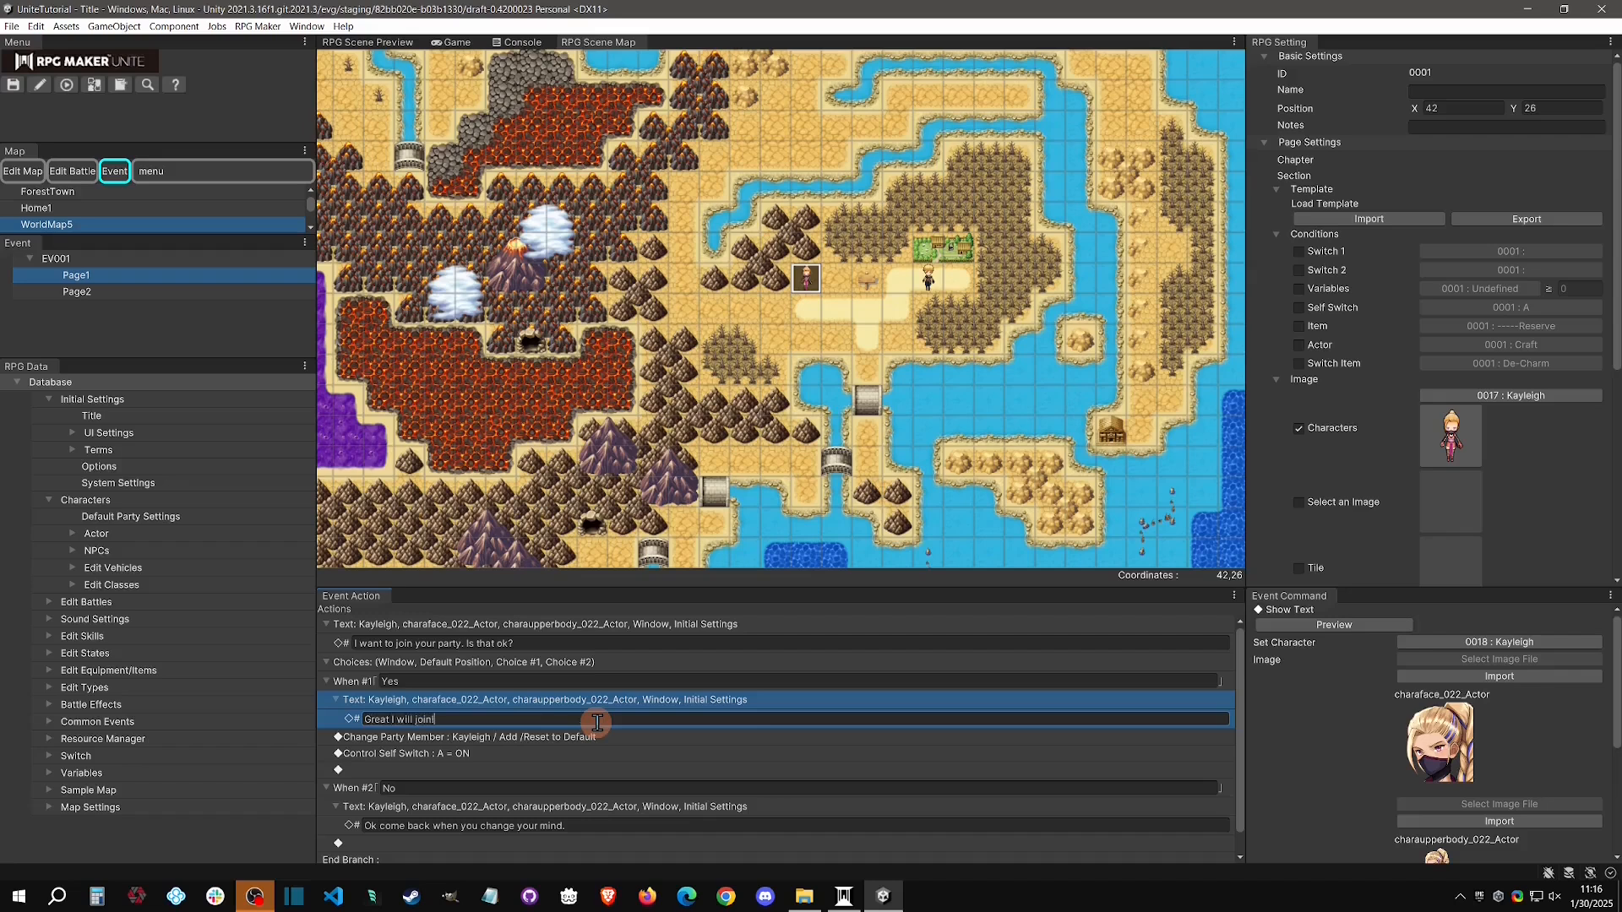
{"action": "left_click", "coordinate": [596, 664]}
{"action": "left_click", "coordinate": [391, 673]}
{"action": "left_click", "coordinate": [326, 663]}
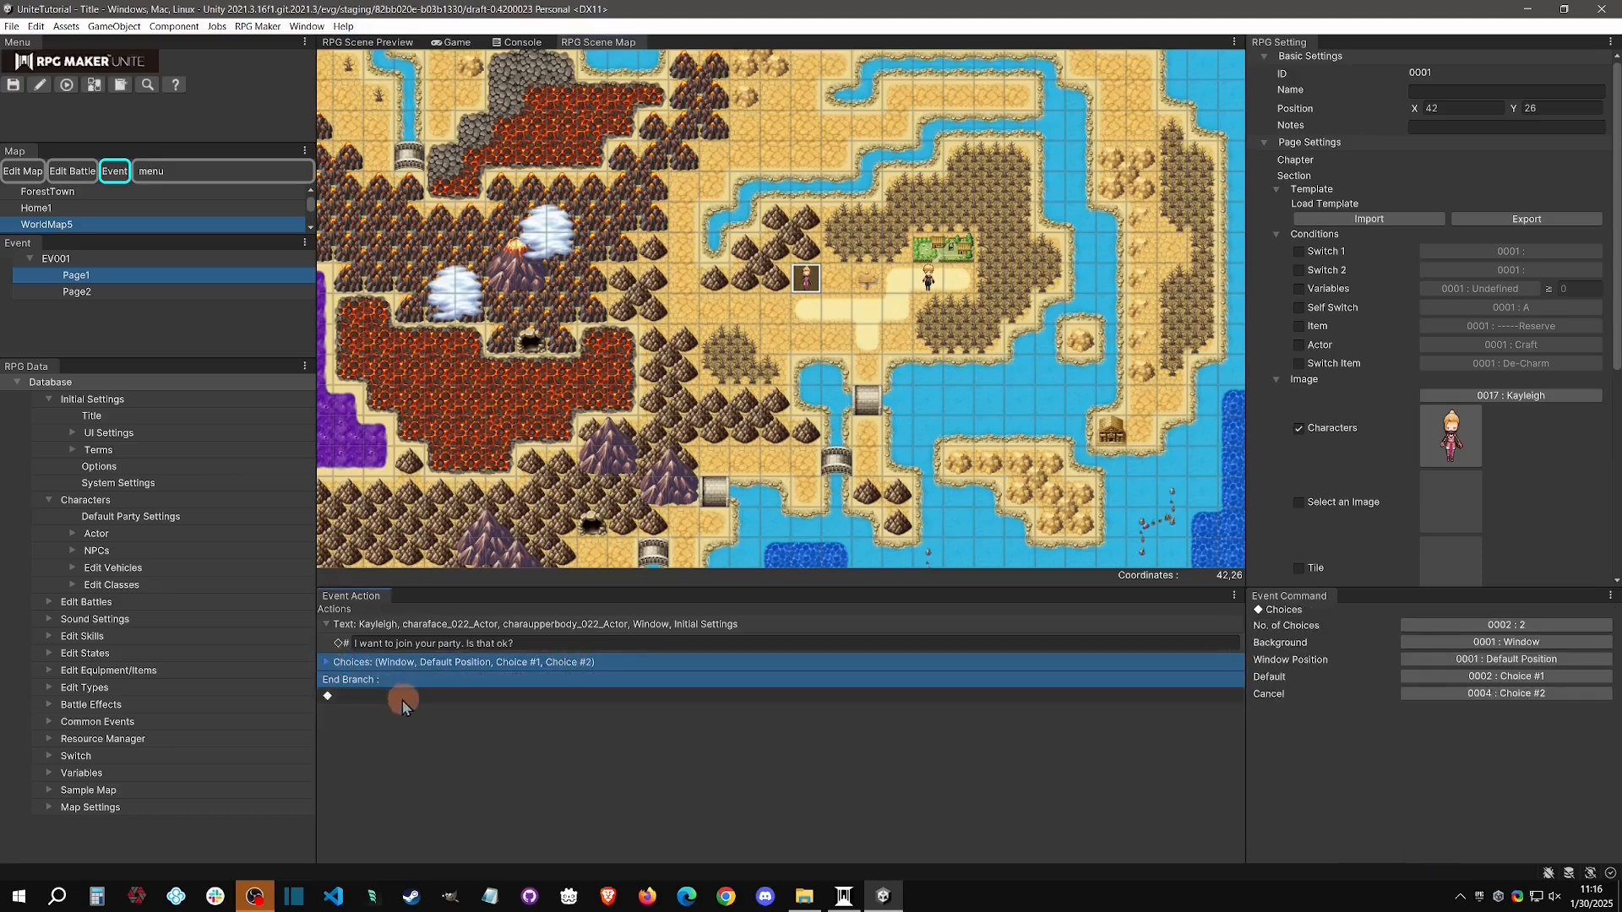
{"action": "left_click", "coordinate": [326, 662]}
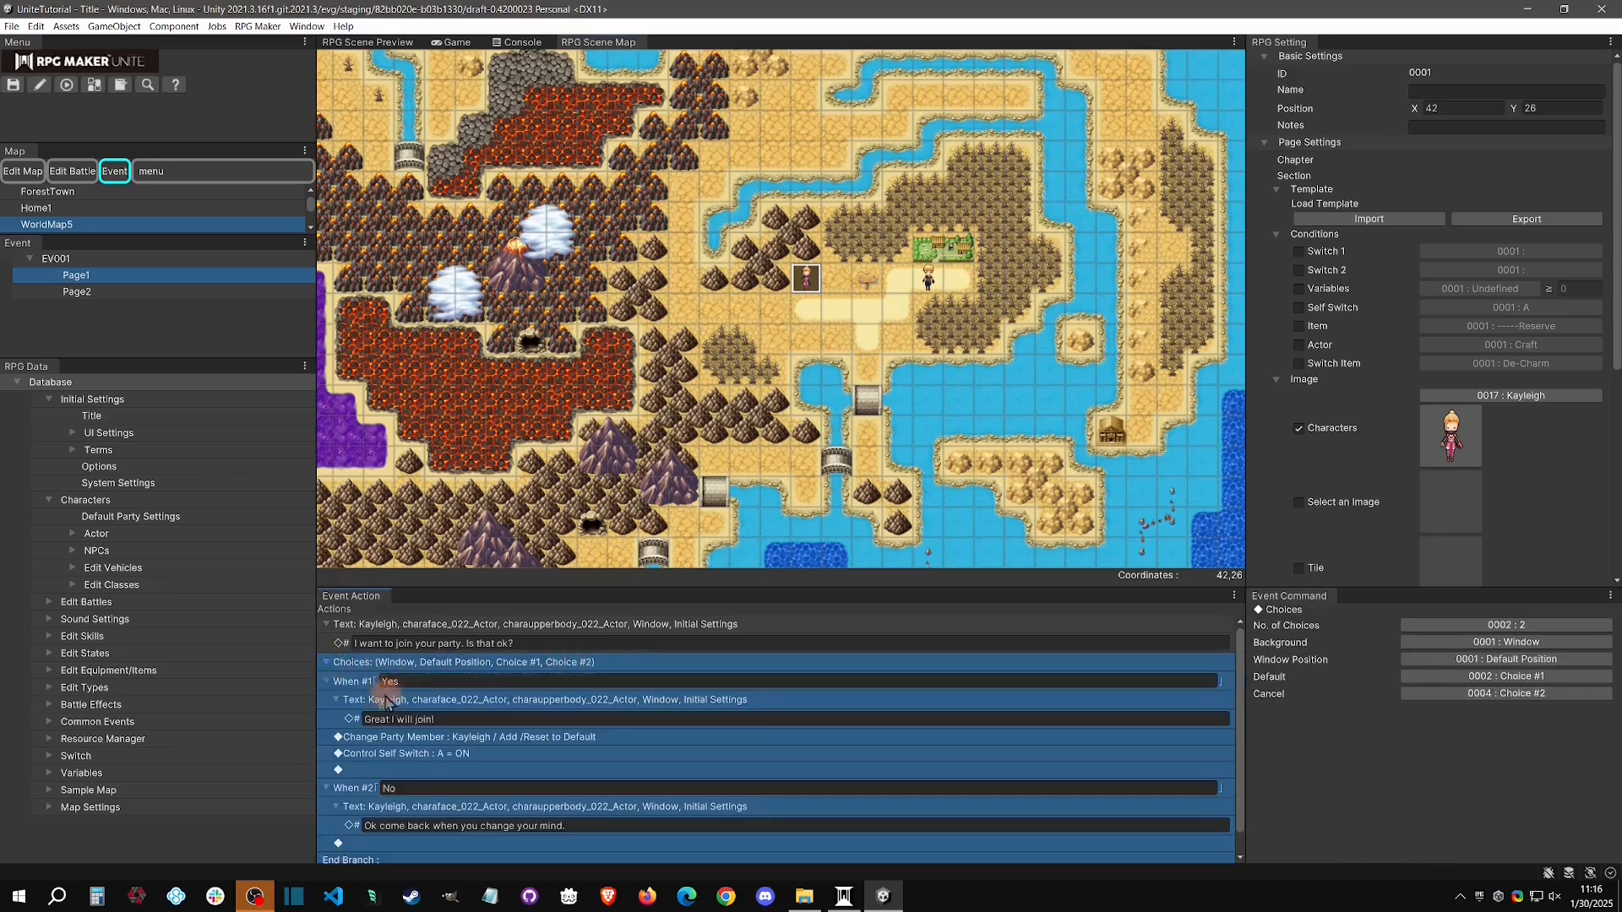
Start a playtest, talk to Kayleigh on the world map and answer No to her request to join.
{"action": "left_click", "coordinate": [67, 85]}
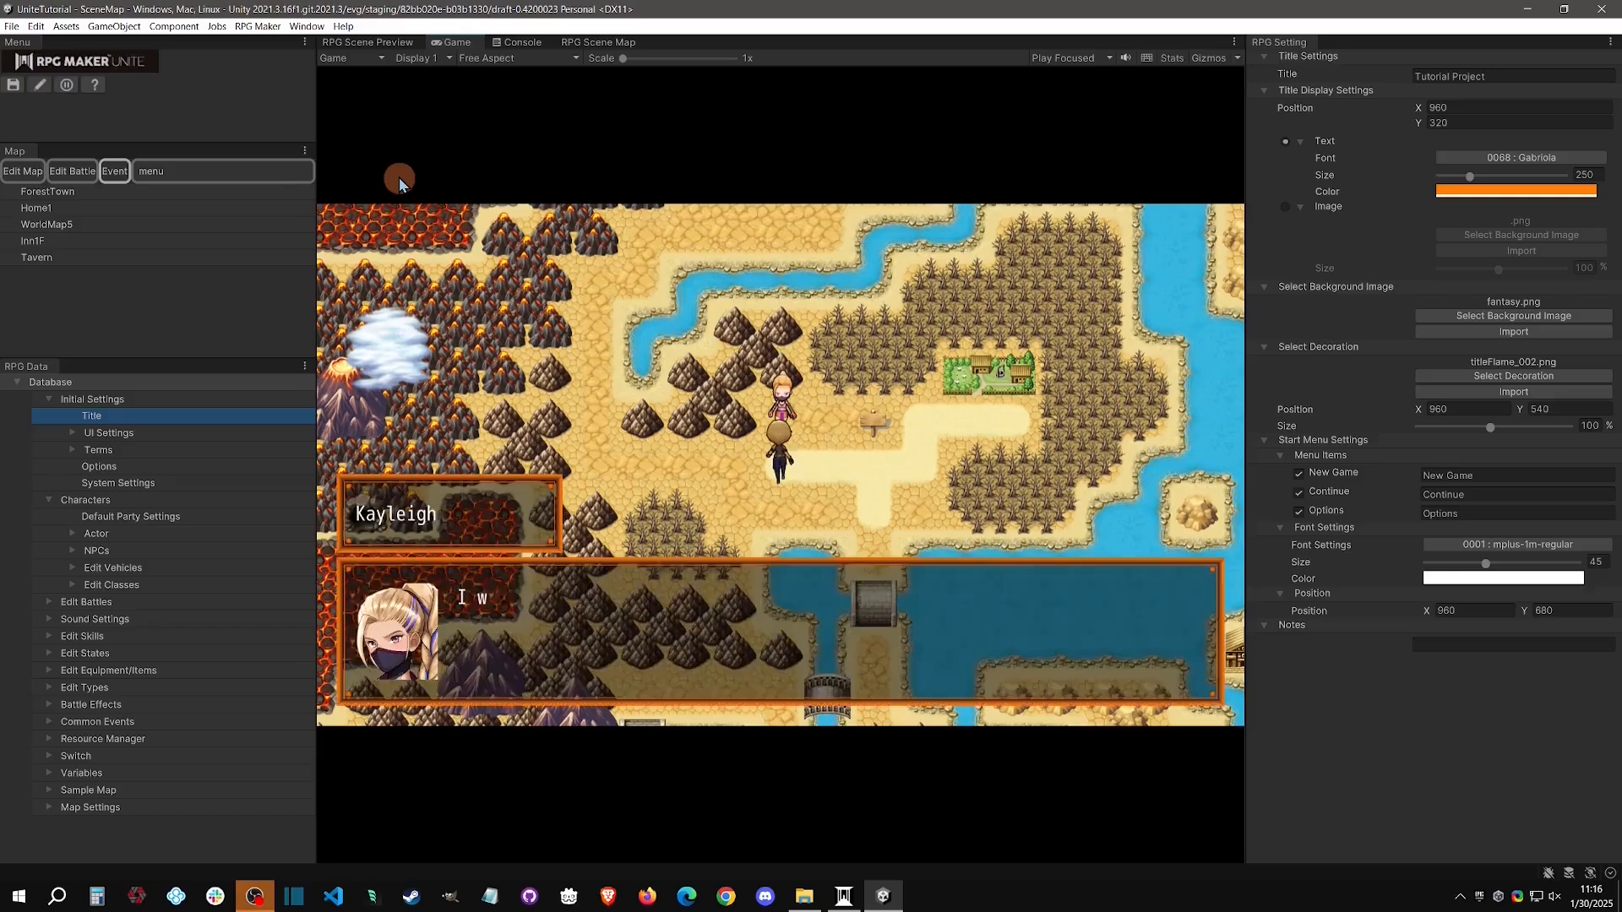
{"action": "key", "text": "Down"}
{"action": "key", "text": "Return"}
{"action": "key", "text": "Return"}
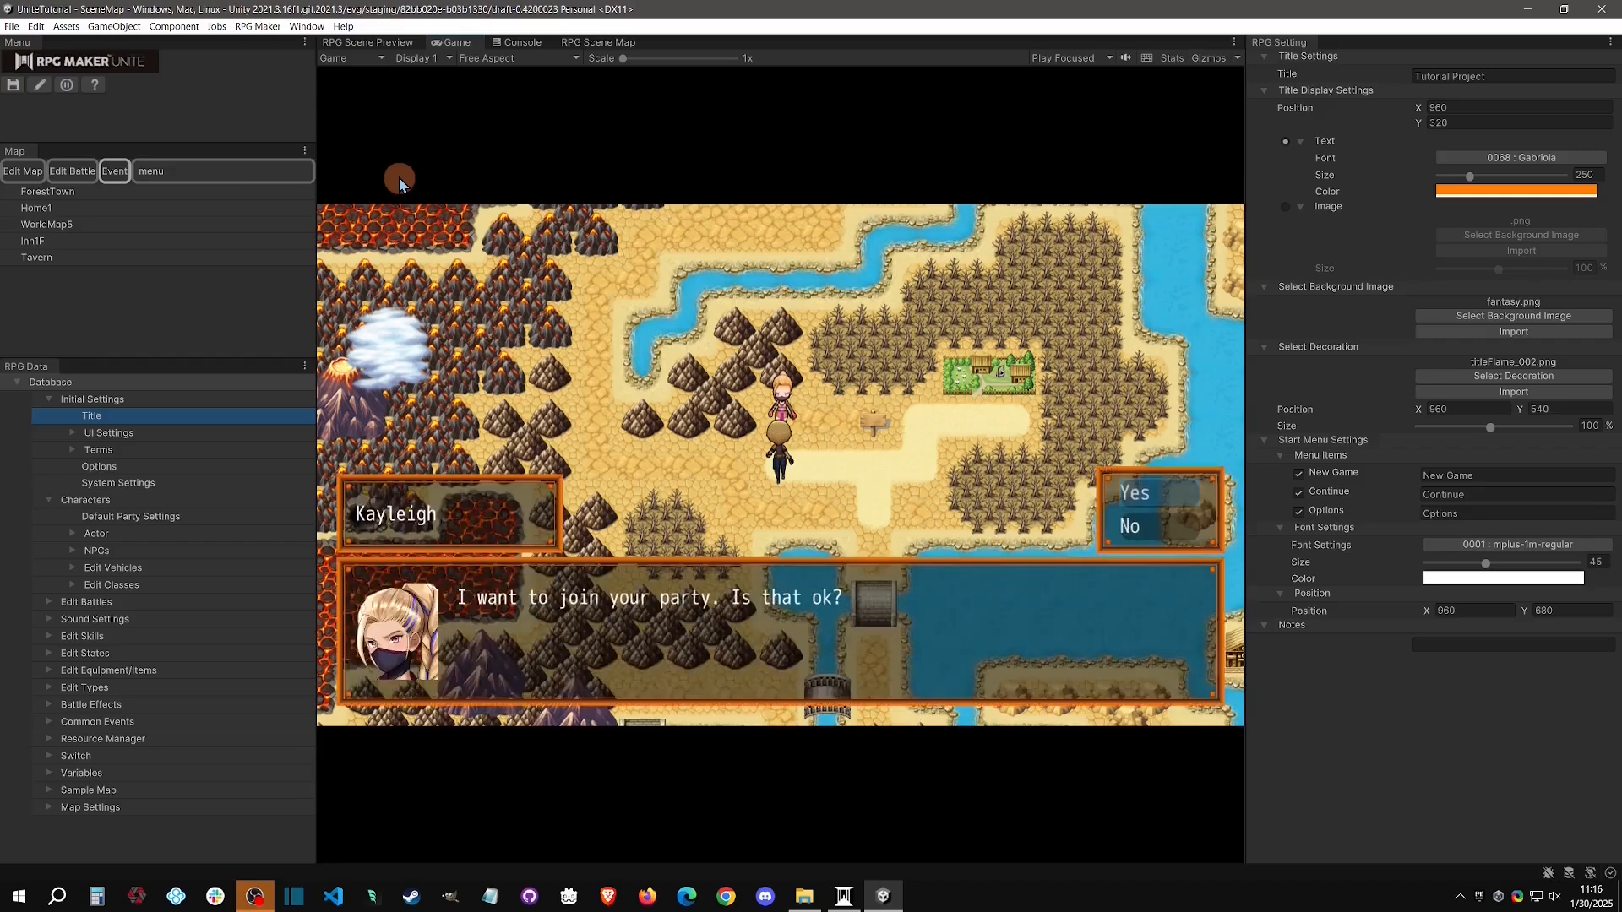
Answer Yes to Kayleigh's repeated request, walk around the world map with her in the party, and end the playtest.
{"action": "key", "text": "Return"}
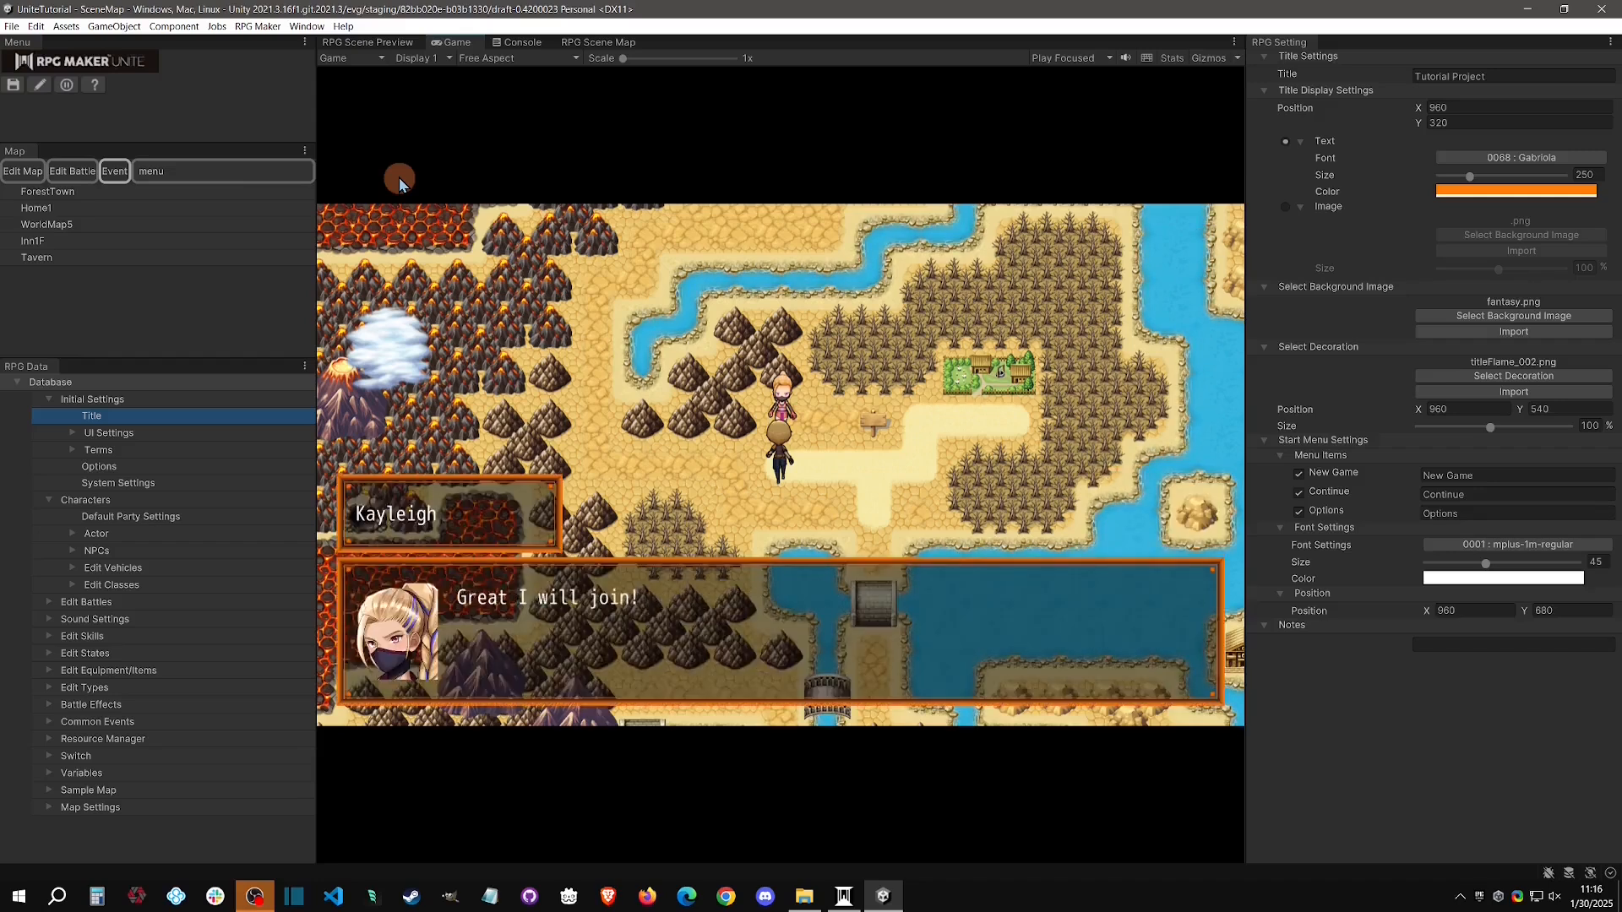
{"action": "key", "text": "Return"}
{"action": "key", "text": "Left"}
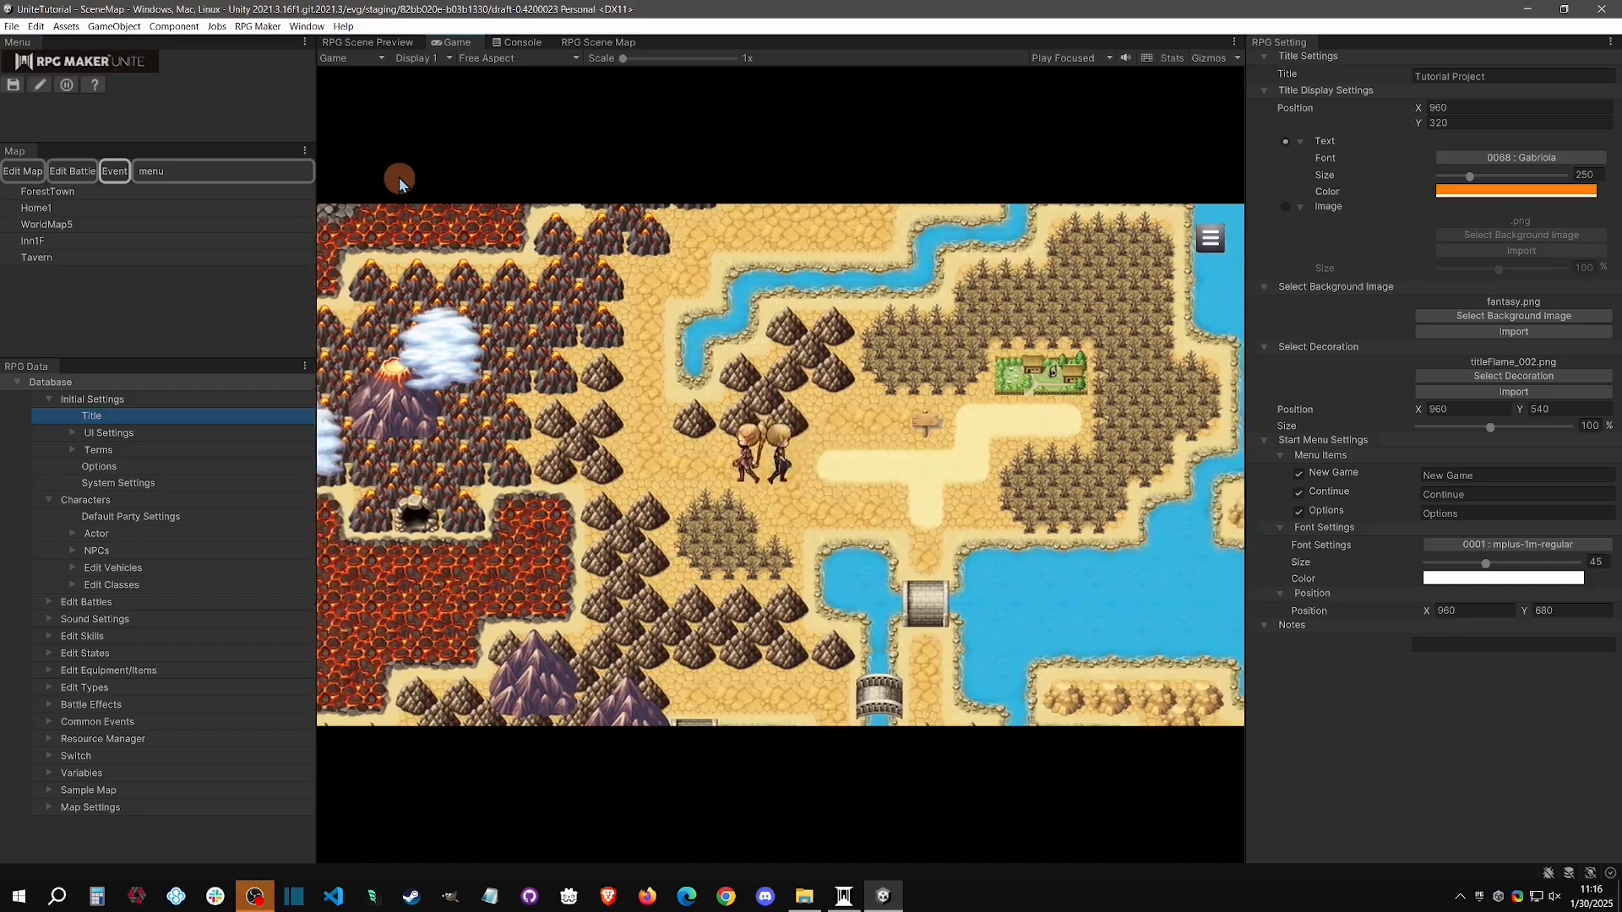
{"action": "key", "text": "Right"}
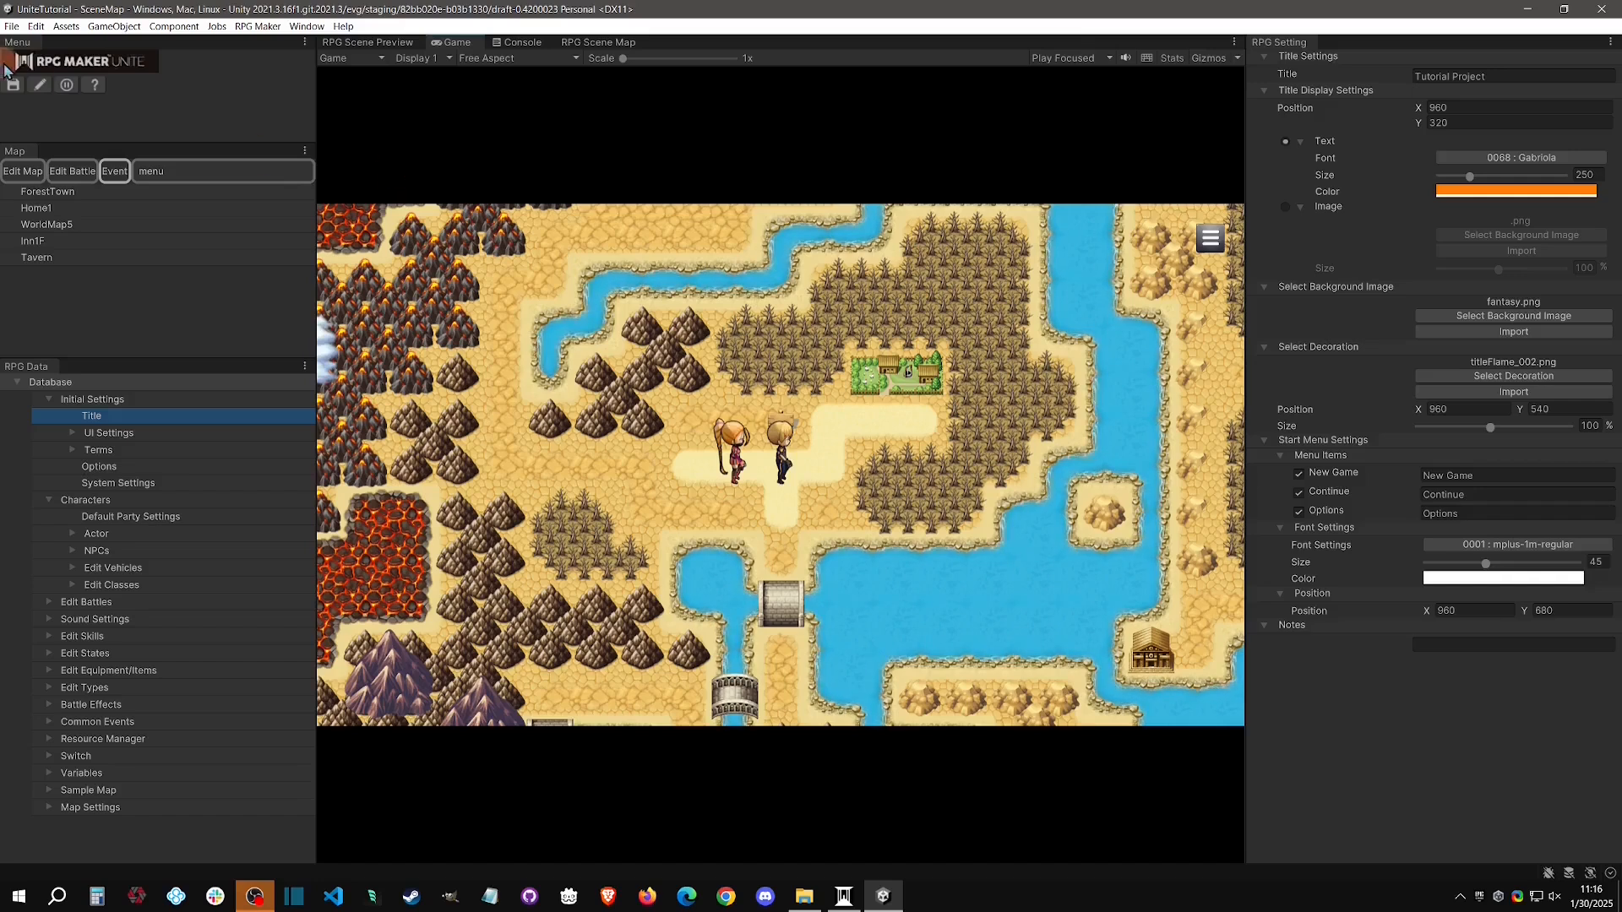
{"action": "left_click", "coordinate": [65, 87]}
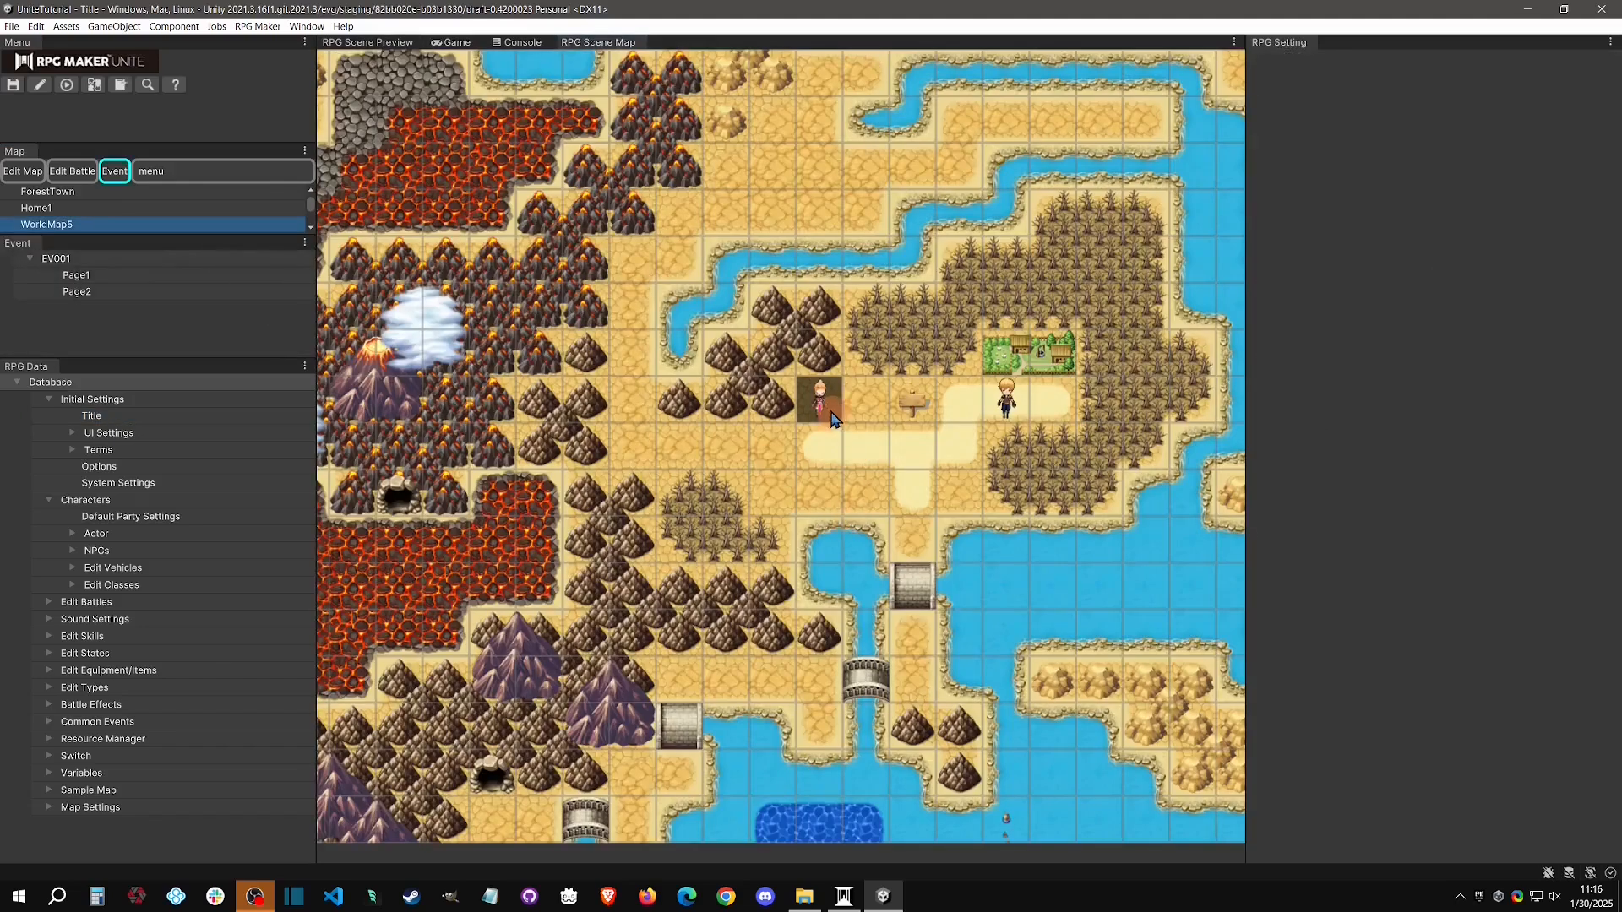
Open Page1 of event EV001 and examine the Change Party Member command in the Yes branch.
{"action": "left_click", "coordinate": [101, 275]}
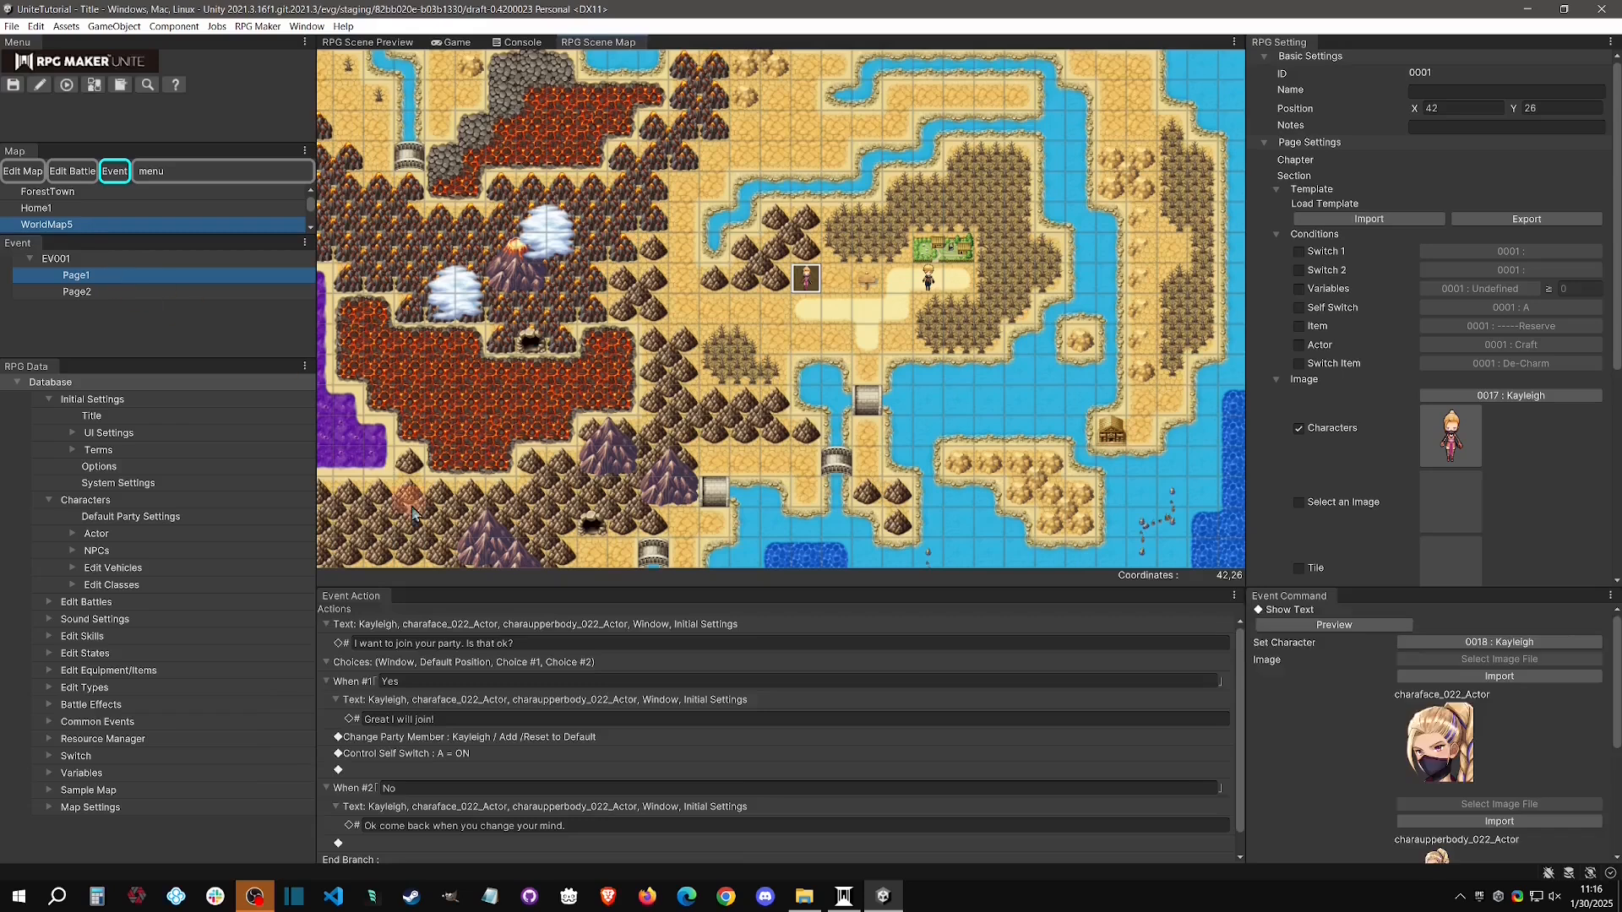
{"action": "left_click", "coordinate": [490, 738]}
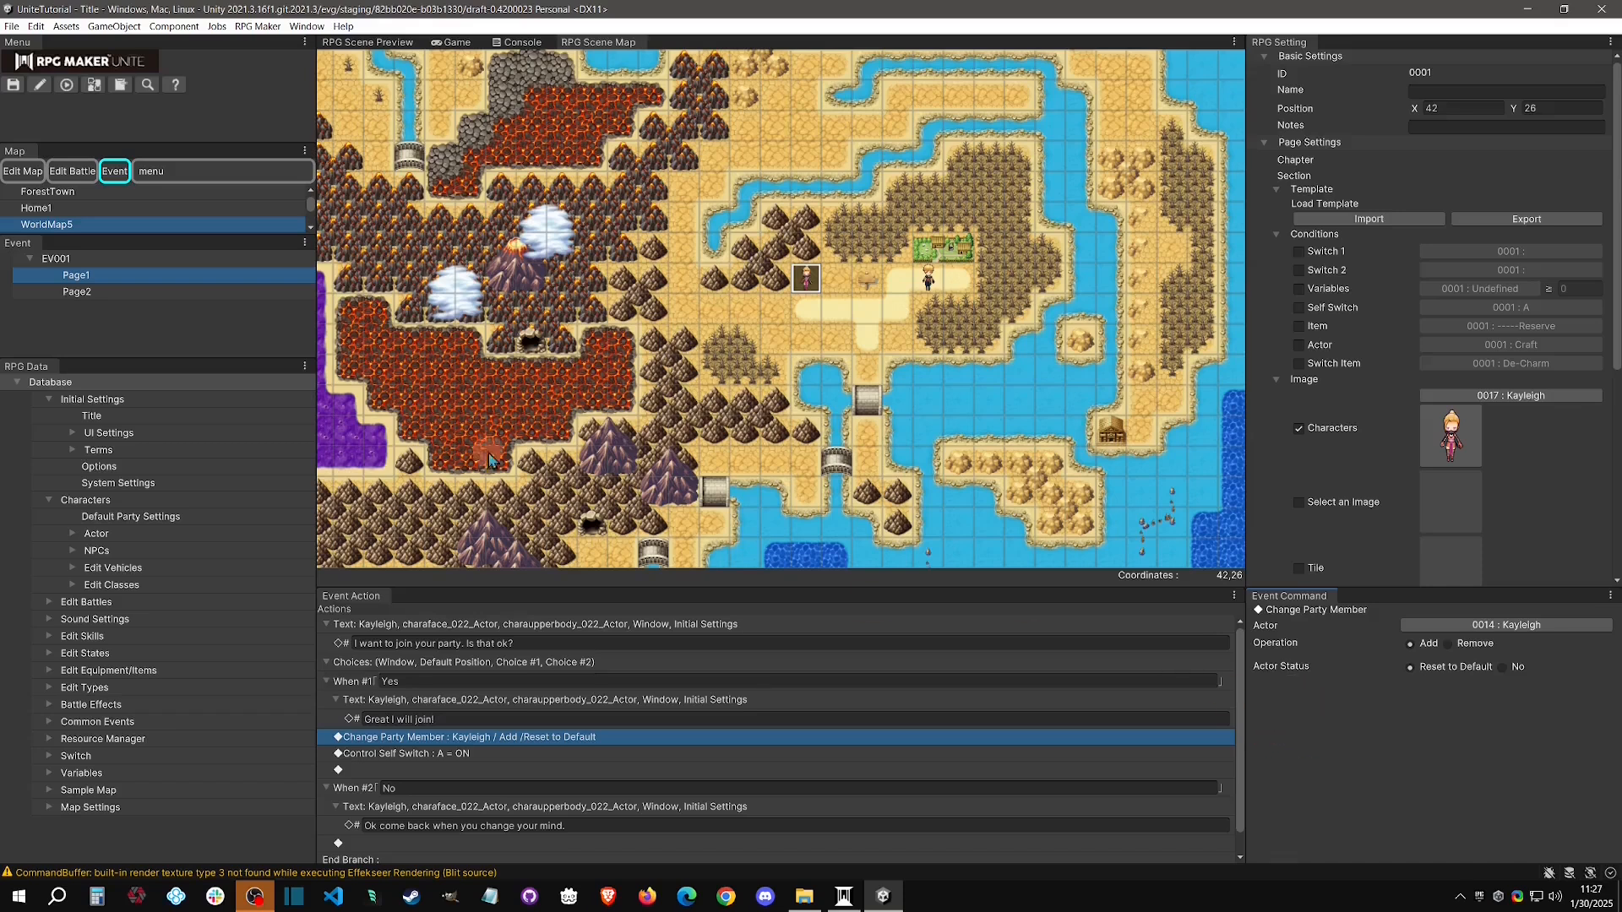
Open WorldMap5 for battle editing and paint encounter region 1 over the sandy paths west and south of the town, up to the northern desert strip.
{"action": "left_click", "coordinate": [84, 228]}
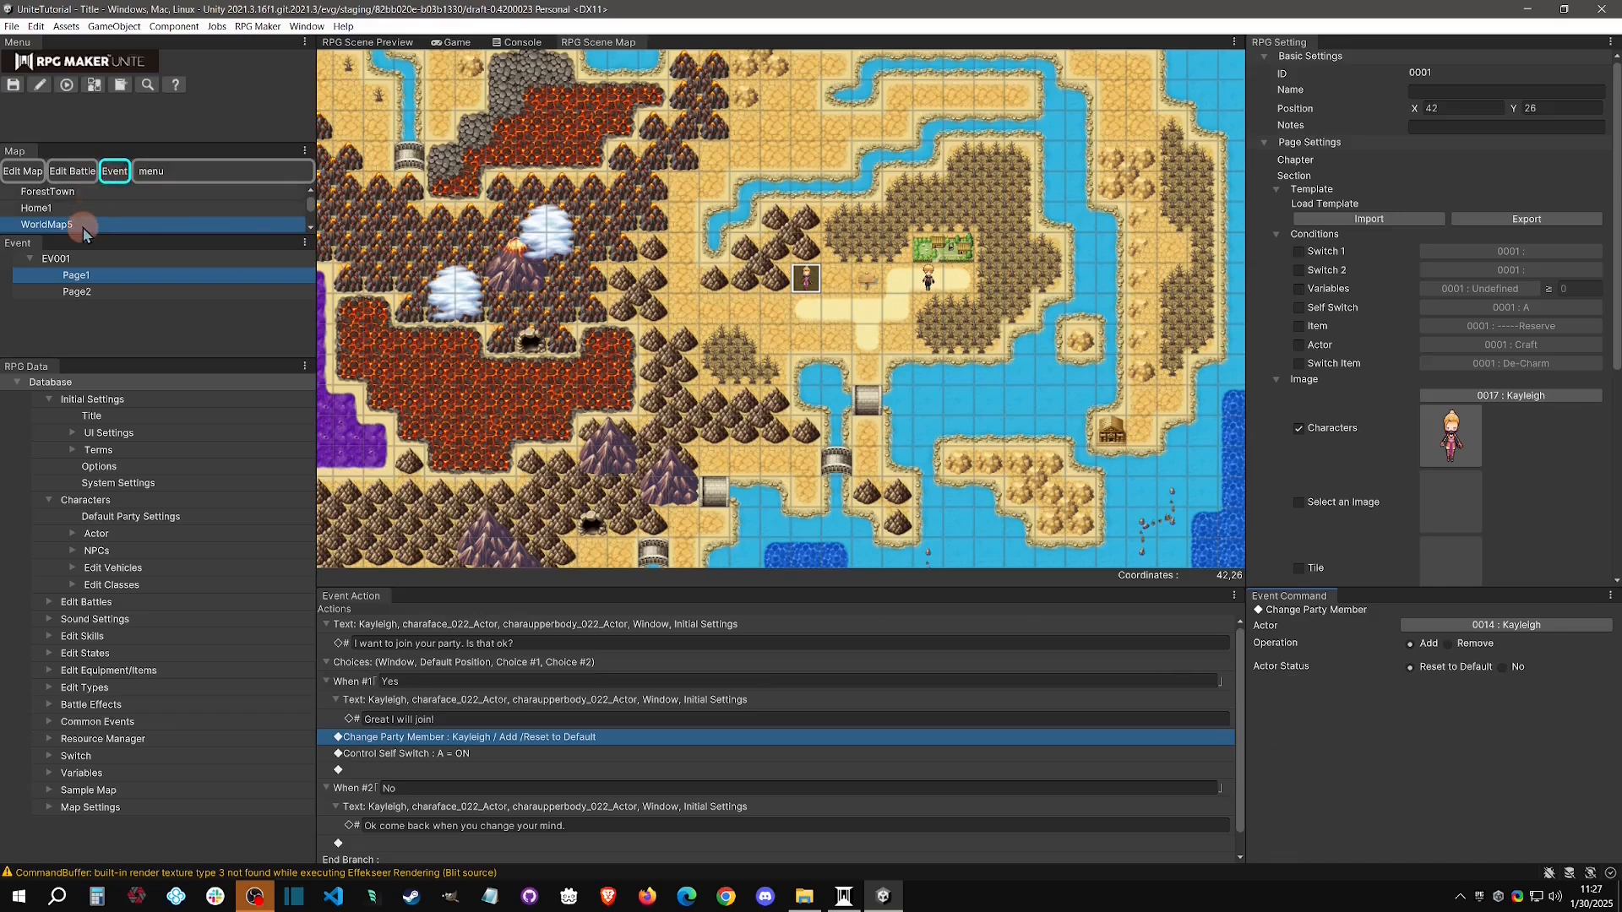
{"action": "left_click", "coordinate": [73, 172]}
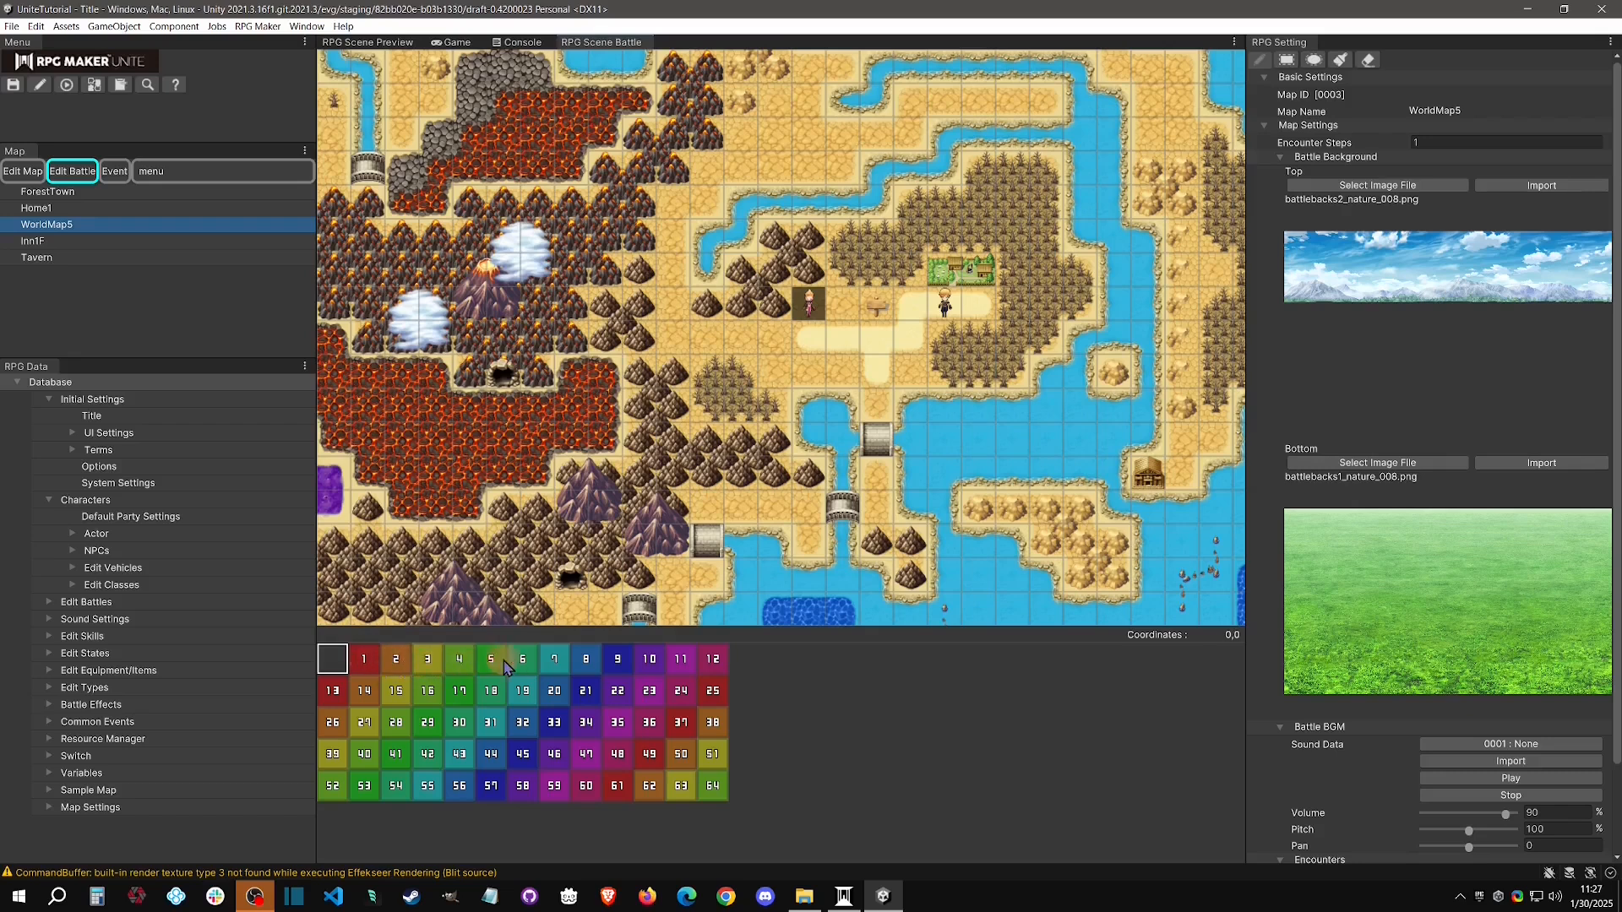
{"action": "left_click", "coordinate": [364, 658]}
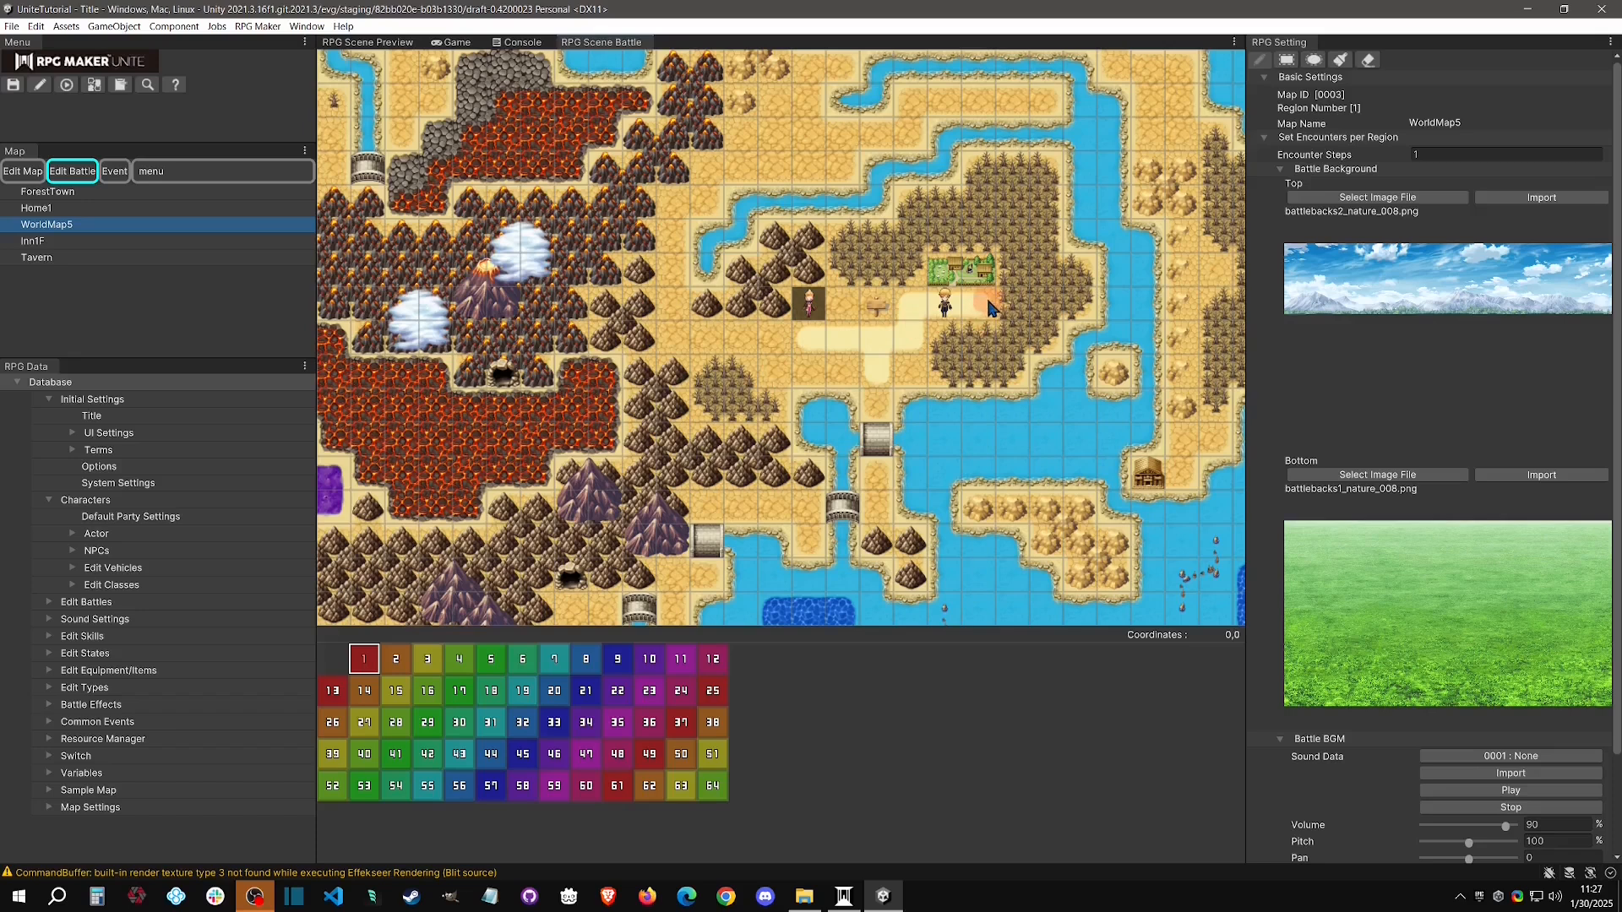
{"action": "mouse_move", "coordinate": [980, 313]}
{"action": "left_mouse_down"}
{"action": "mouse_move", "coordinate": [920, 313]}
{"action": "mouse_move", "coordinate": [910, 373]}
{"action": "mouse_move", "coordinate": [802, 374]}
{"action": "mouse_move", "coordinate": [876, 407]}
{"action": "left_mouse_up"}
{"action": "mouse_move", "coordinate": [873, 336]}
{"action": "left_mouse_down"}
{"action": "mouse_move", "coordinate": [706, 338]}
{"action": "mouse_move", "coordinate": [671, 272]}
{"action": "mouse_move", "coordinate": [684, 212]}
{"action": "mouse_move", "coordinate": [782, 135]}
{"action": "mouse_move", "coordinate": [827, 178]}
{"action": "mouse_move", "coordinate": [781, 173]}
{"action": "left_mouse_up"}
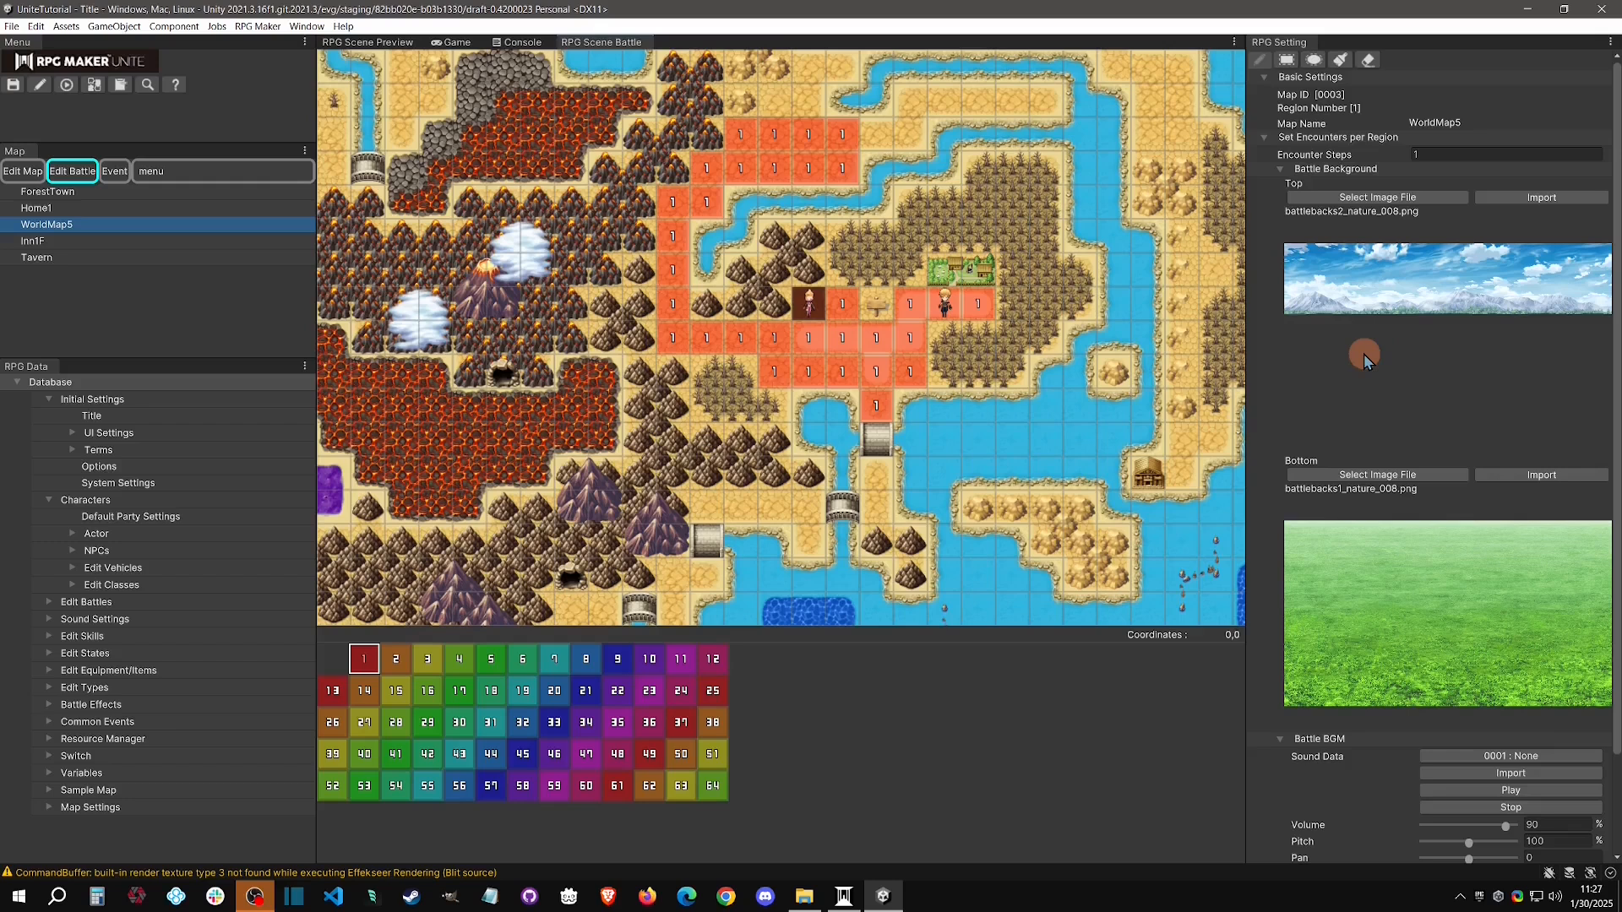
Set region 1's top battle background to battlebacks2_nature_006.png.
{"action": "left_click", "coordinate": [1382, 199]}
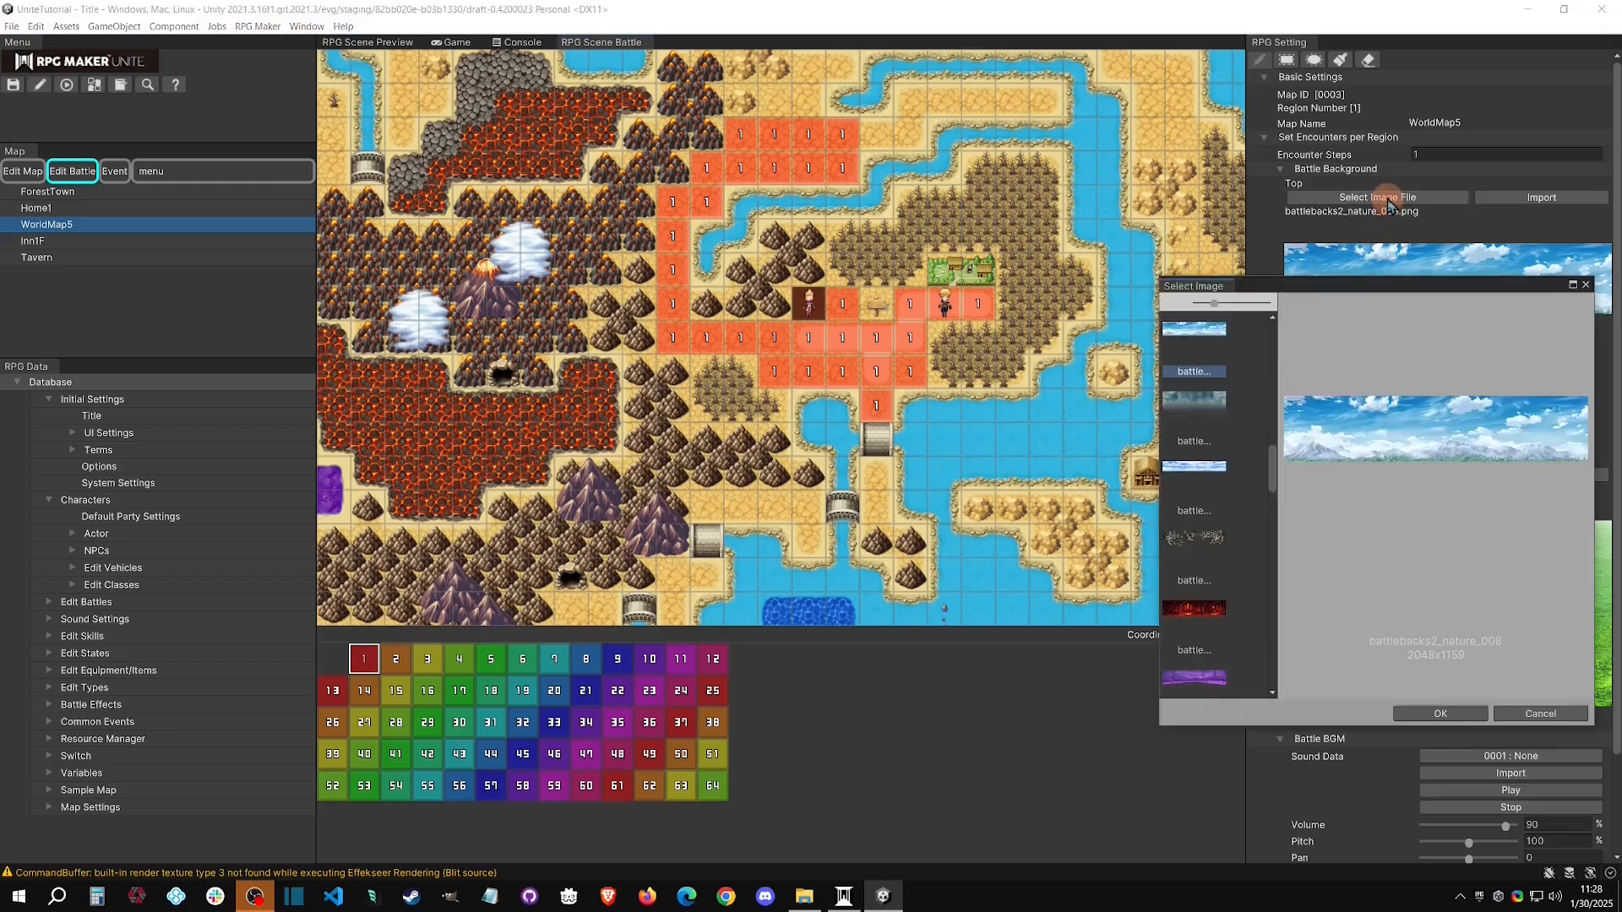
{"action": "left_click_drag", "start_coordinate": [1271, 463], "coordinate": [1276, 420]}
{"action": "left_click", "coordinate": [1195, 562]}
{"action": "left_click", "coordinate": [1195, 632]}
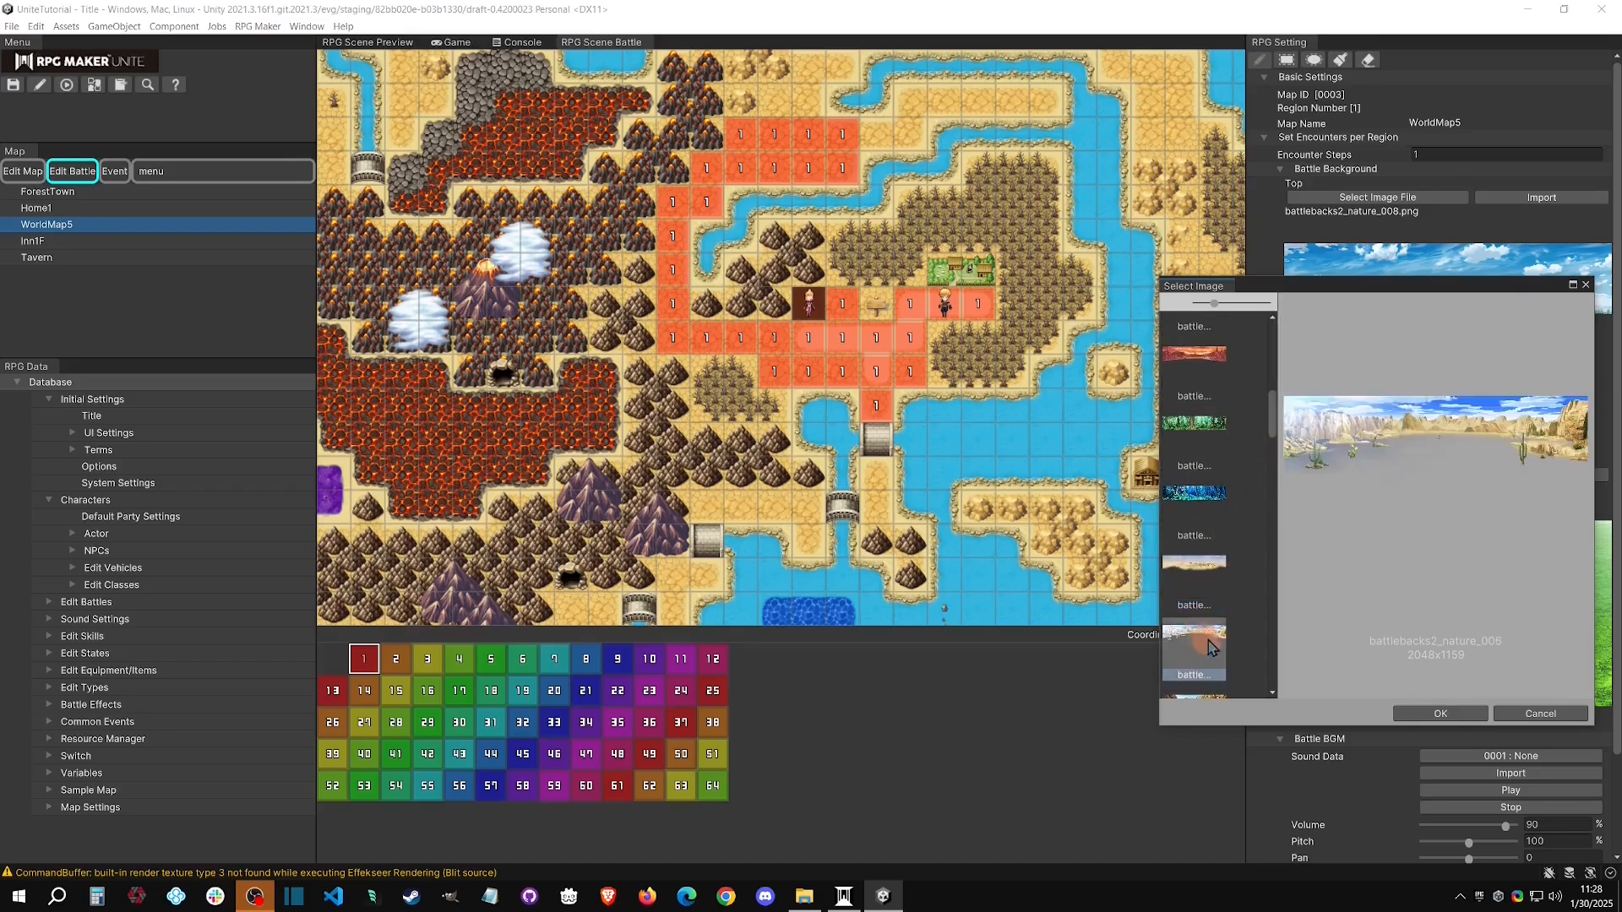
{"action": "left_click", "coordinate": [1483, 713]}
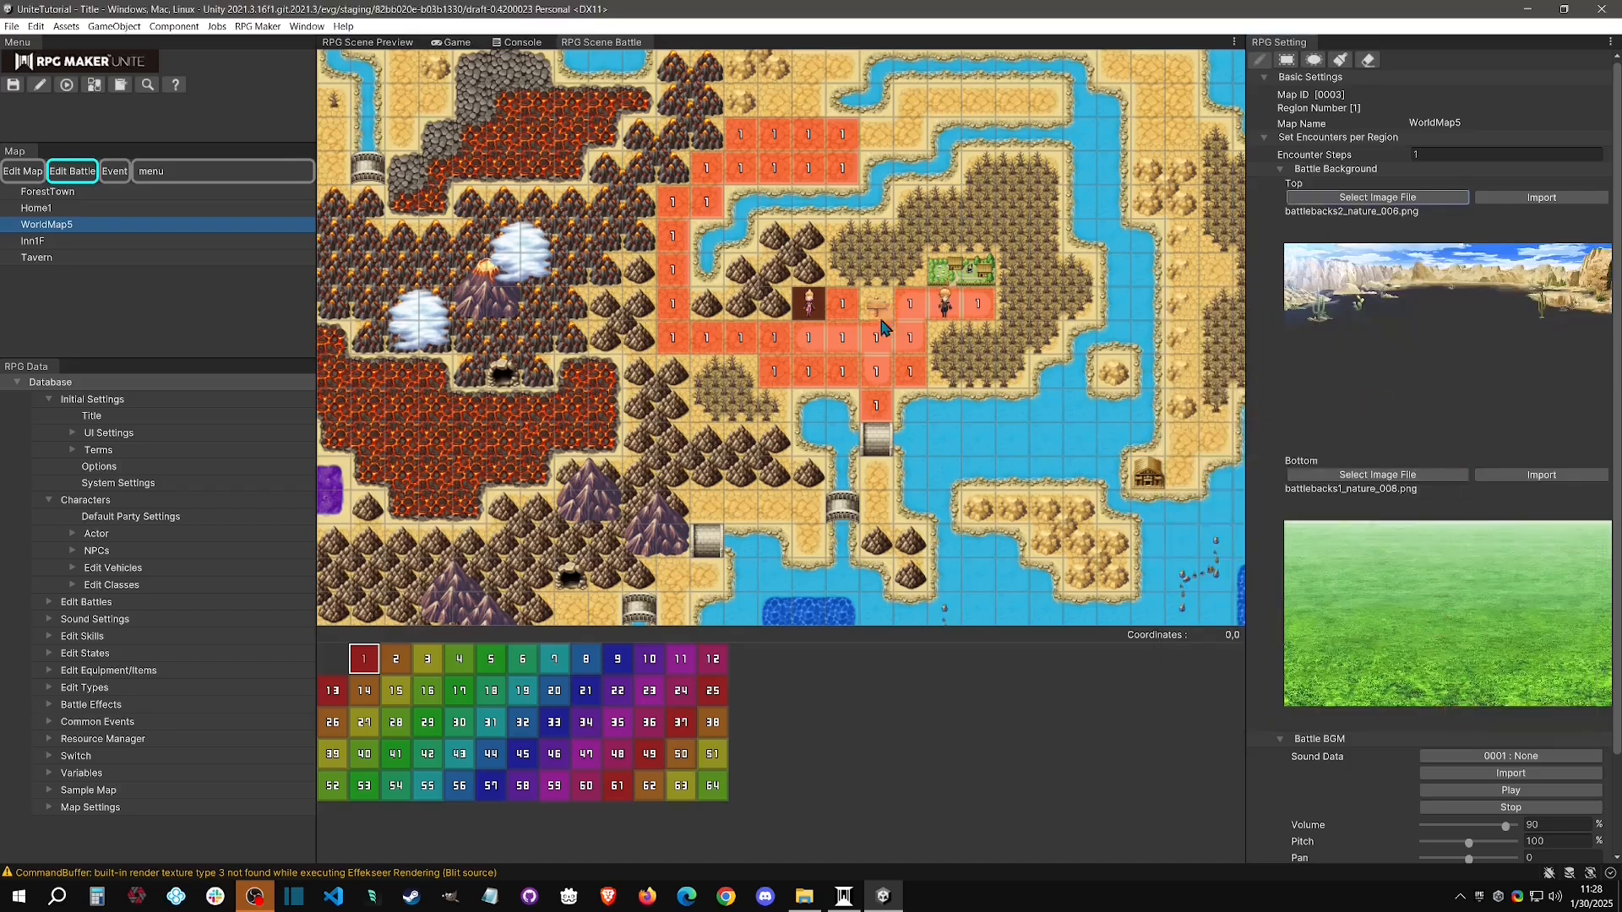
Set region 1's bottom battle background to the dry ground image battlebacks1_nature_007.png.
{"action": "left_click", "coordinate": [1373, 474]}
{"action": "left_click_drag", "start_coordinate": [1273, 498], "coordinate": [1272, 465]}
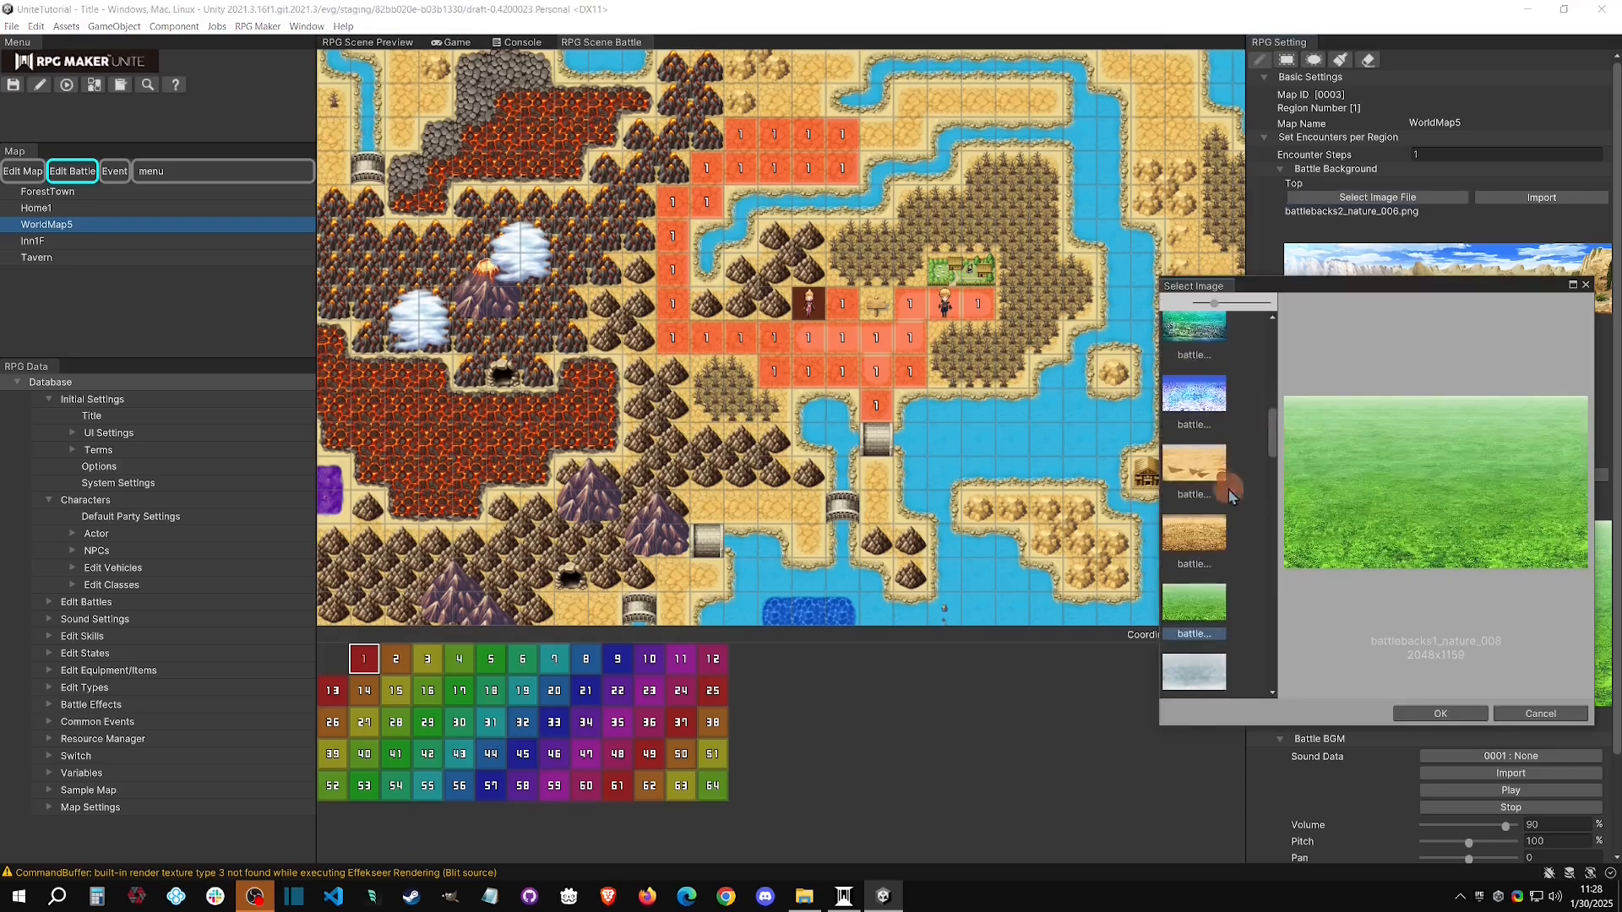
{"action": "left_click", "coordinate": [1194, 534]}
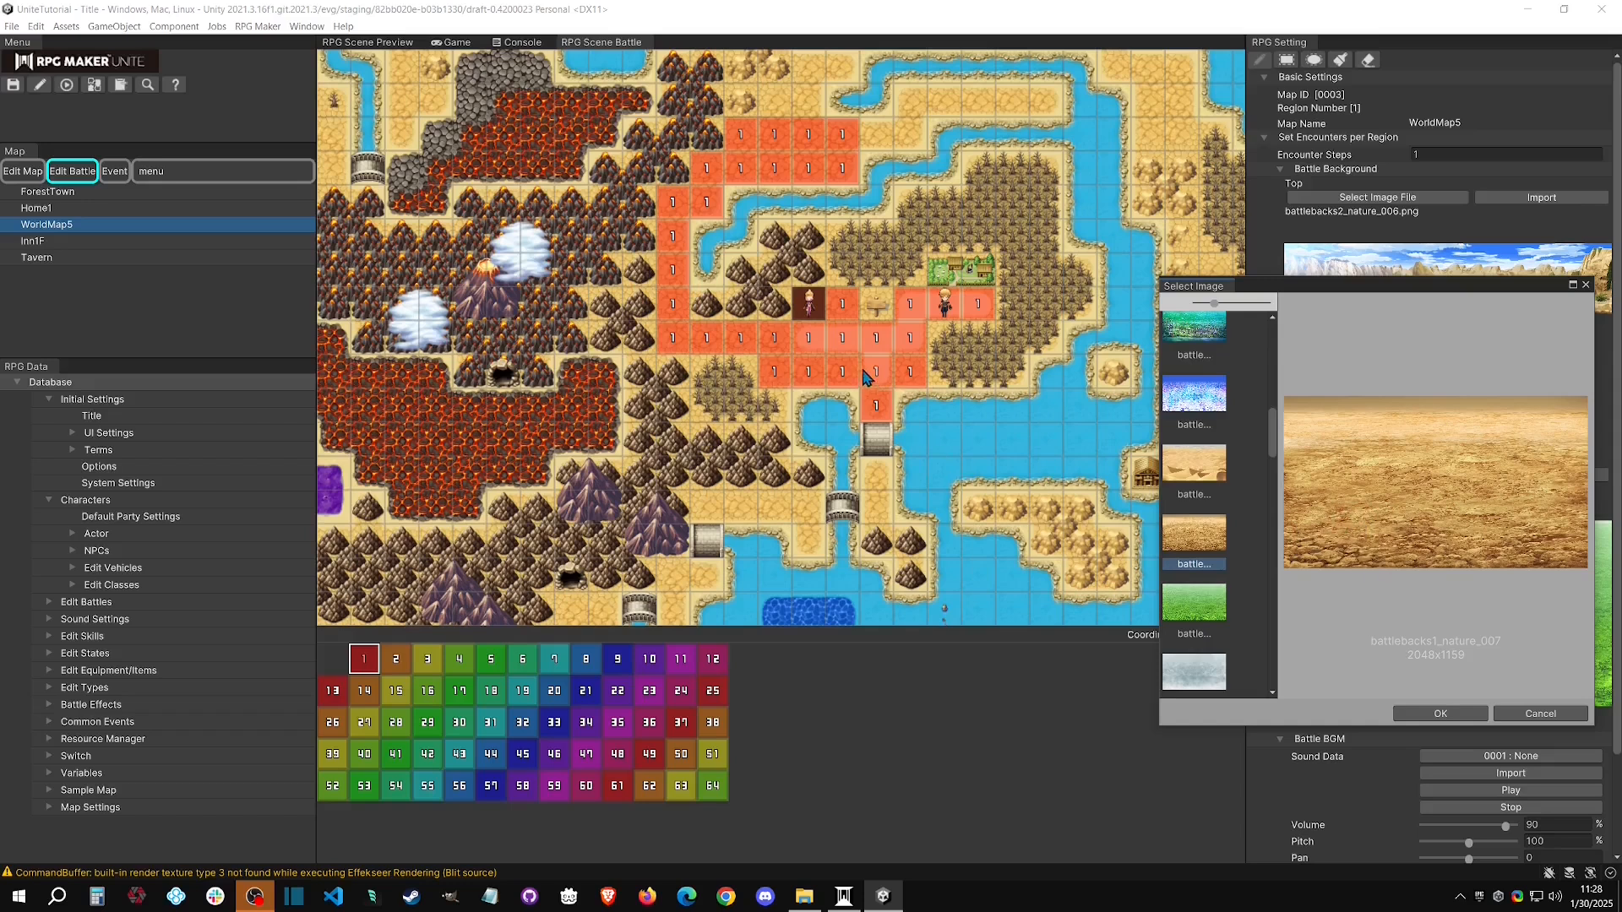
{"action": "left_click", "coordinate": [1452, 714]}
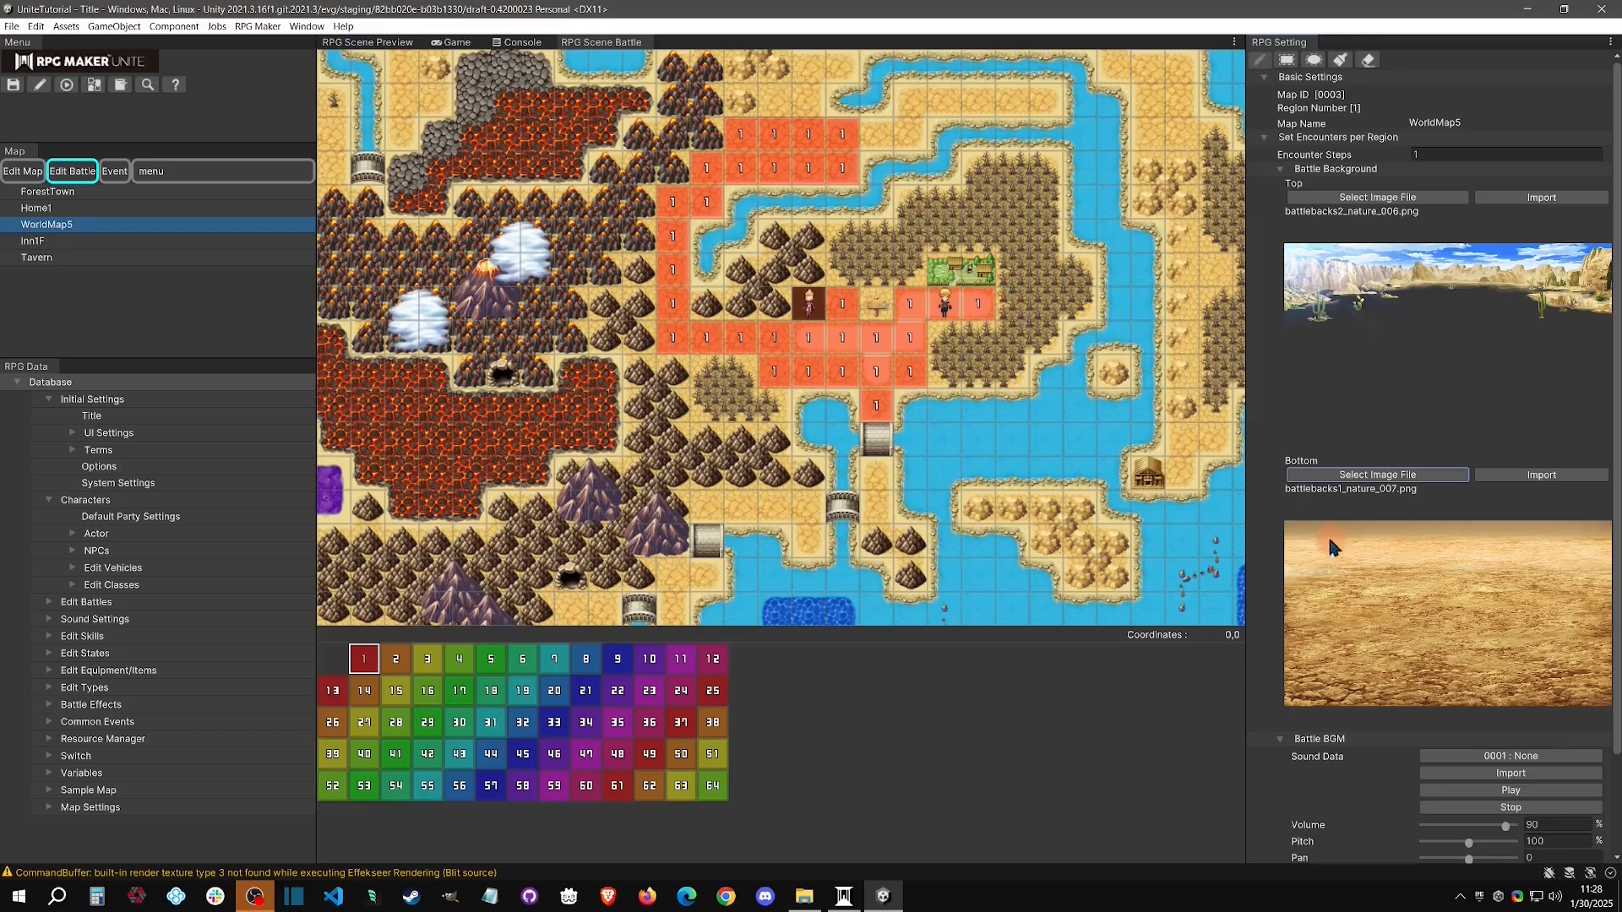
{"action": "scroll", "coordinate": [1329, 541], "scroll_direction": "down", "scroll_amount": 3}
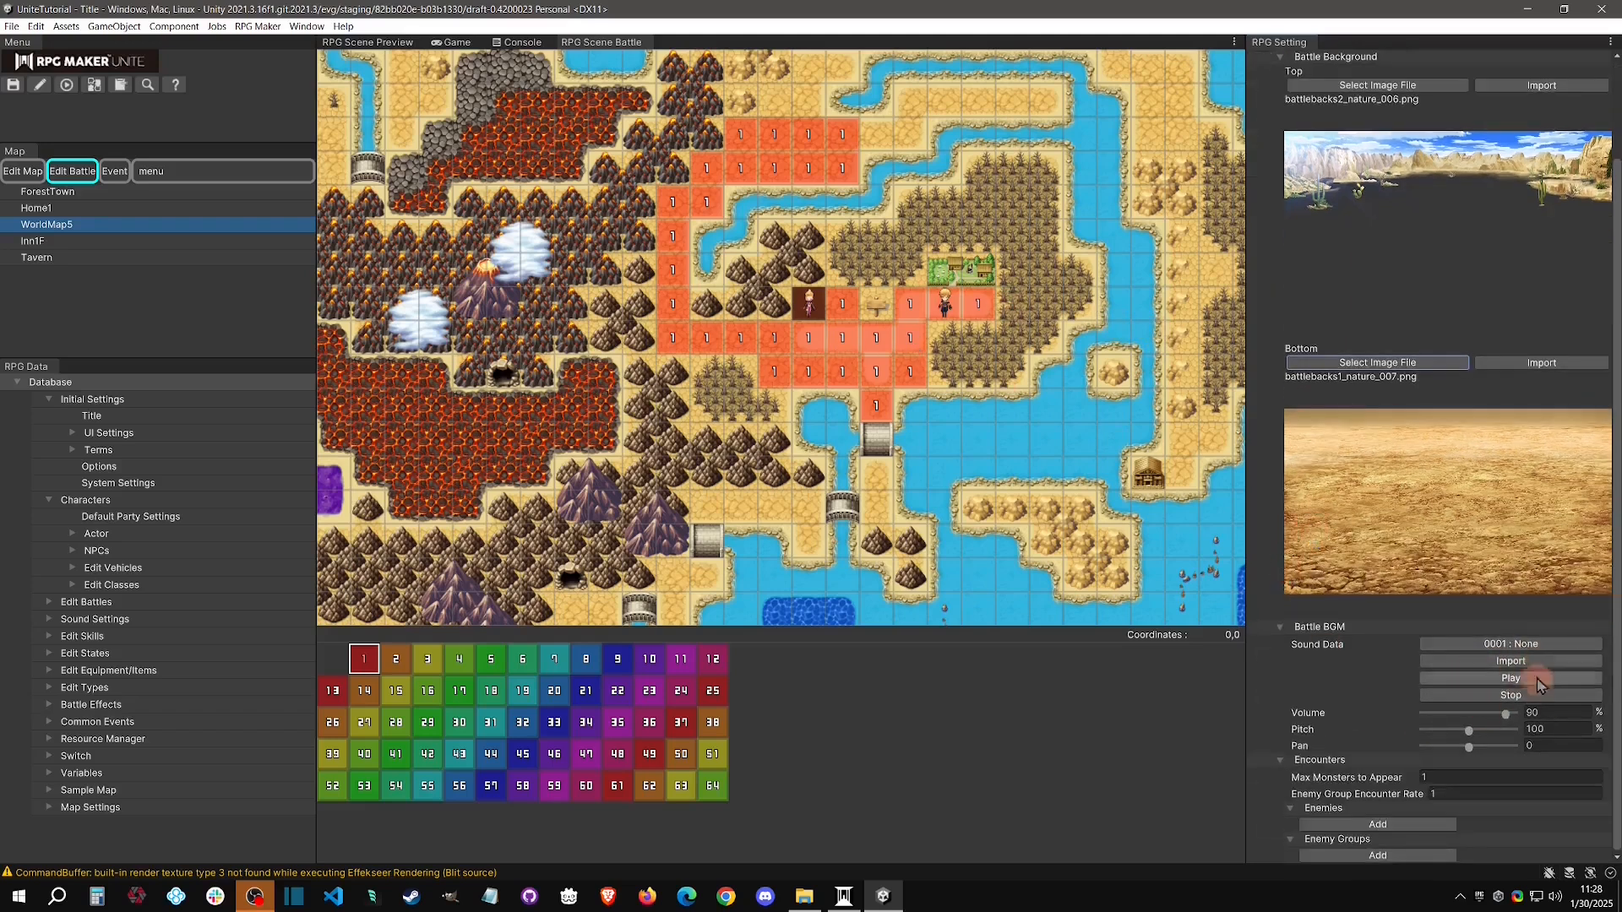
{"action": "left_click", "coordinate": [1510, 644]}
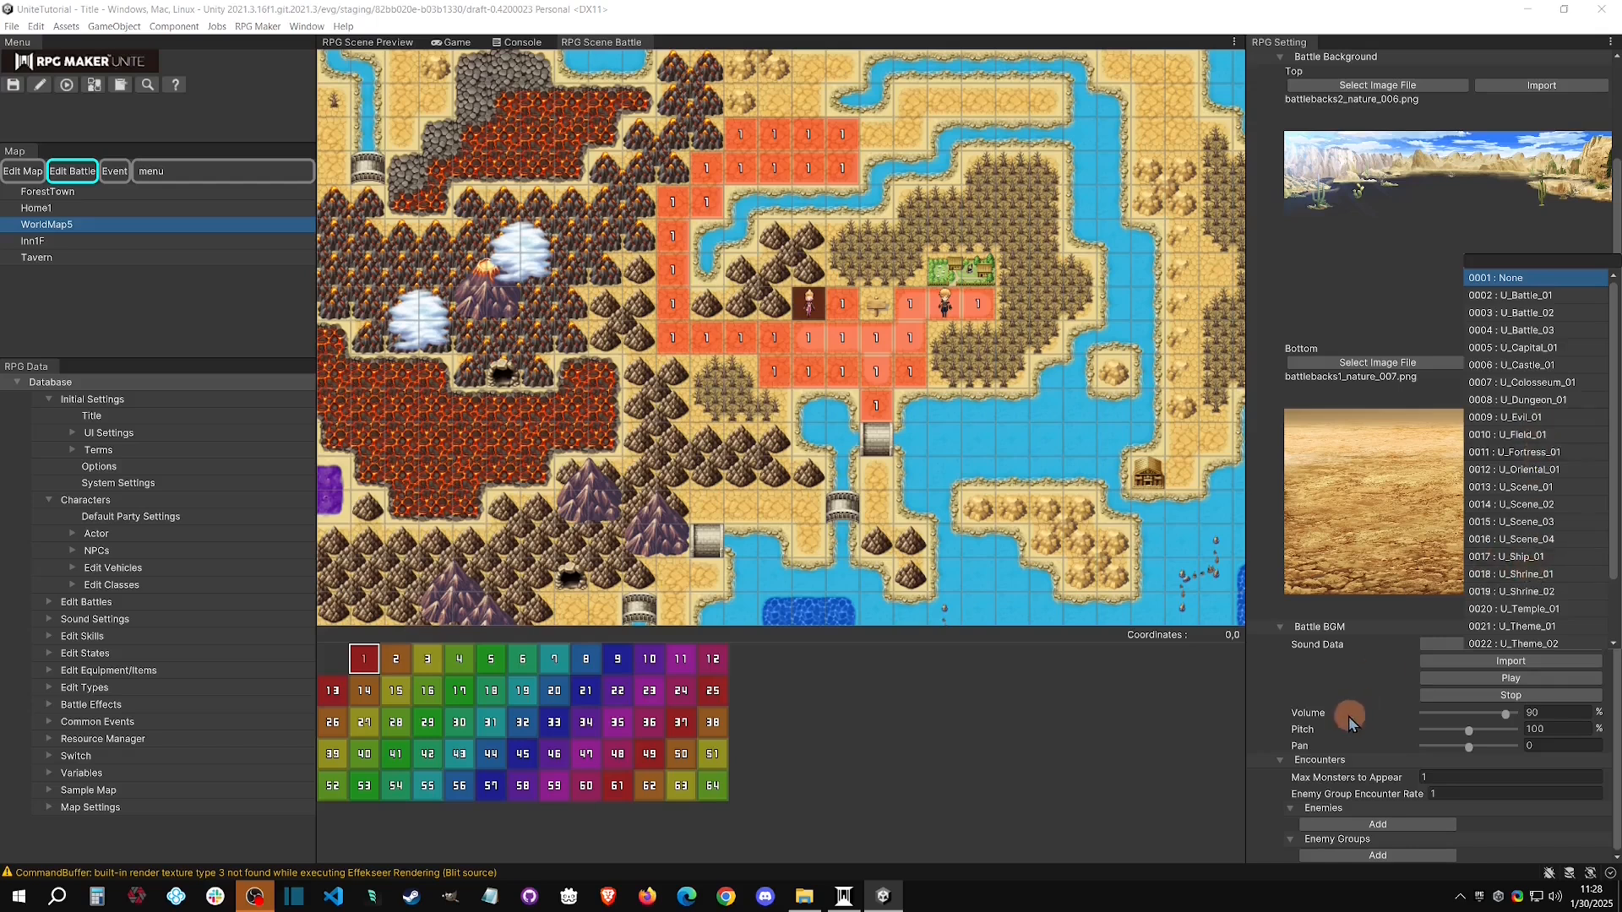
{"action": "left_click", "coordinate": [1348, 716]}
{"action": "left_click", "coordinate": [1511, 660]}
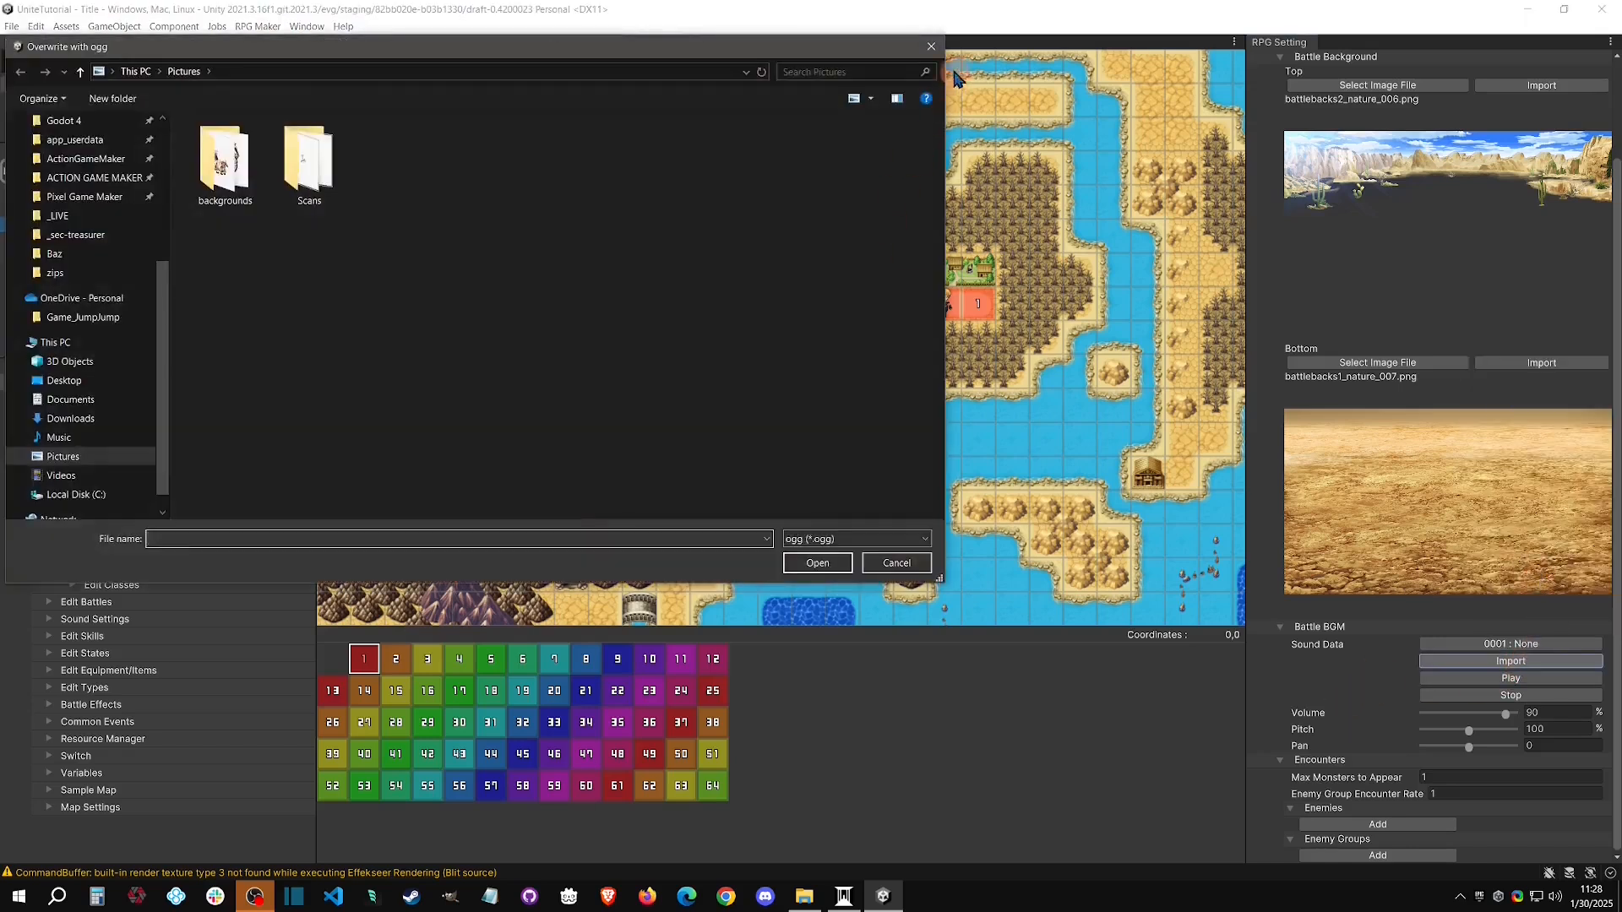
{"action": "left_click", "coordinate": [931, 46]}
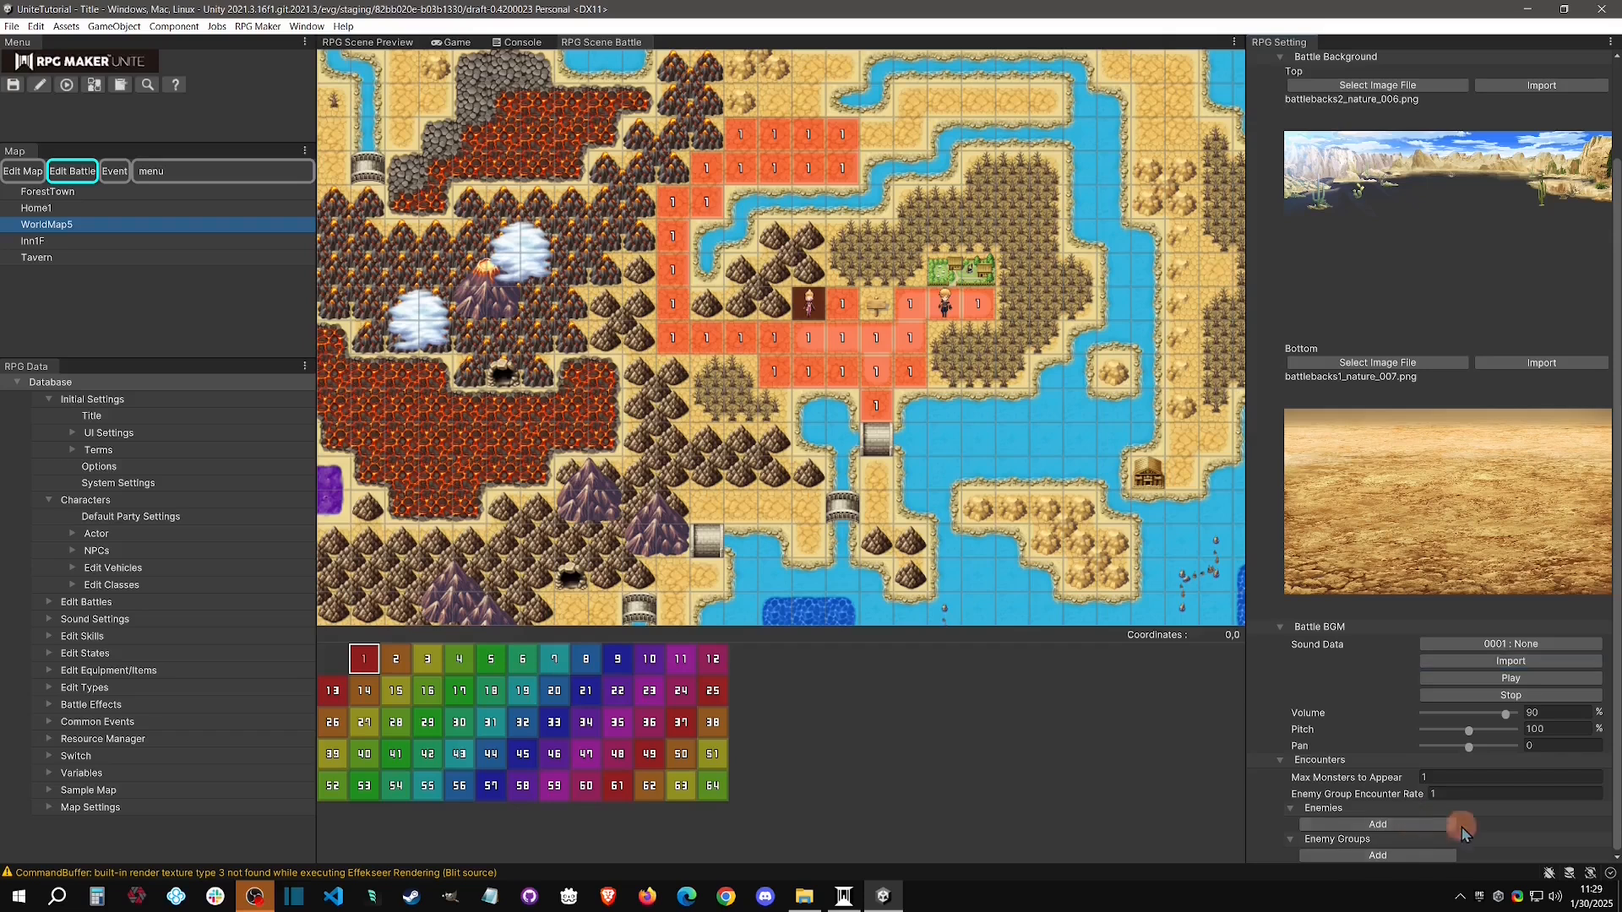
Add two enemies to region 1's encounters, a Goblin as #001 and a Gnome as #002.
{"action": "left_click", "coordinate": [1406, 827]}
{"action": "scroll", "coordinate": [1401, 818], "scroll_direction": "down", "scroll_amount": 2}
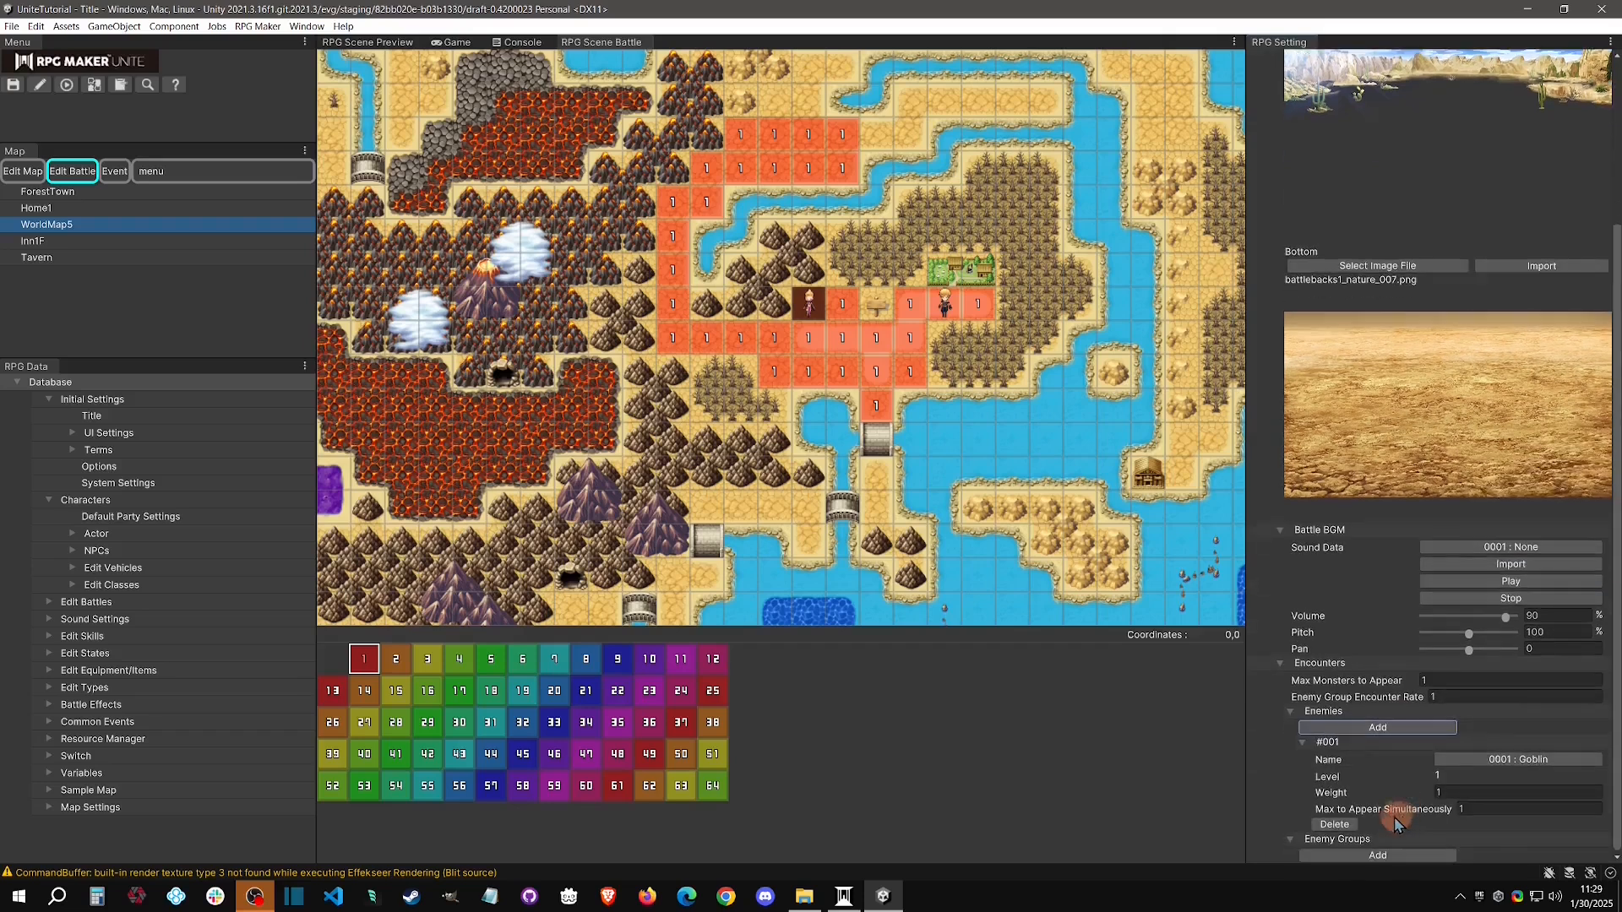
{"action": "left_click", "coordinate": [1392, 732]}
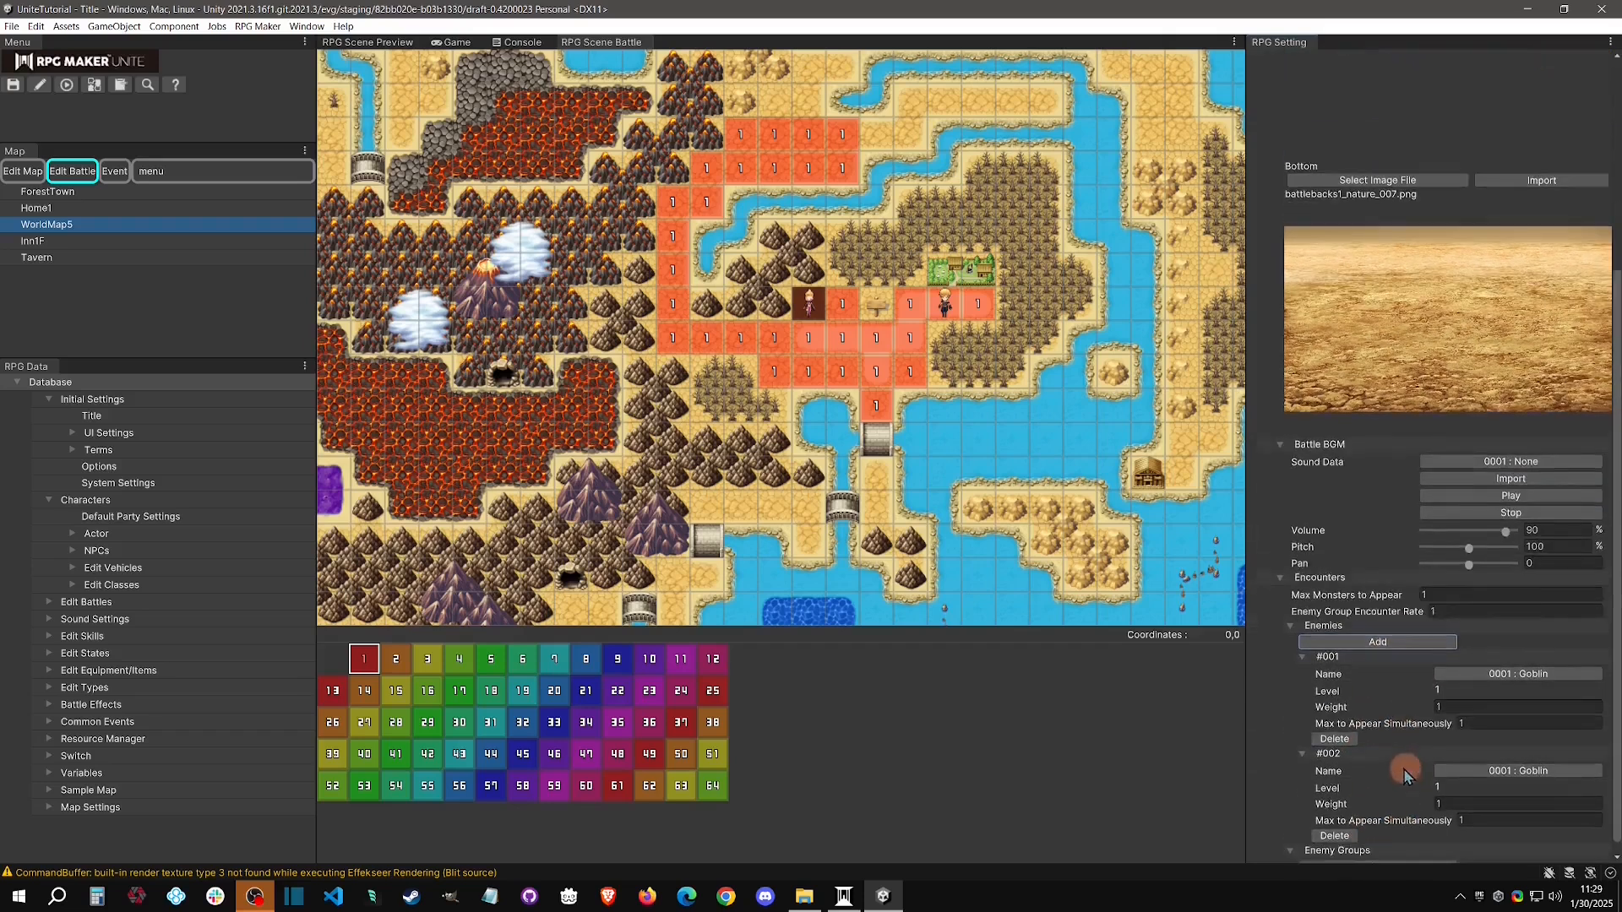
{"action": "left_click", "coordinate": [1530, 752]}
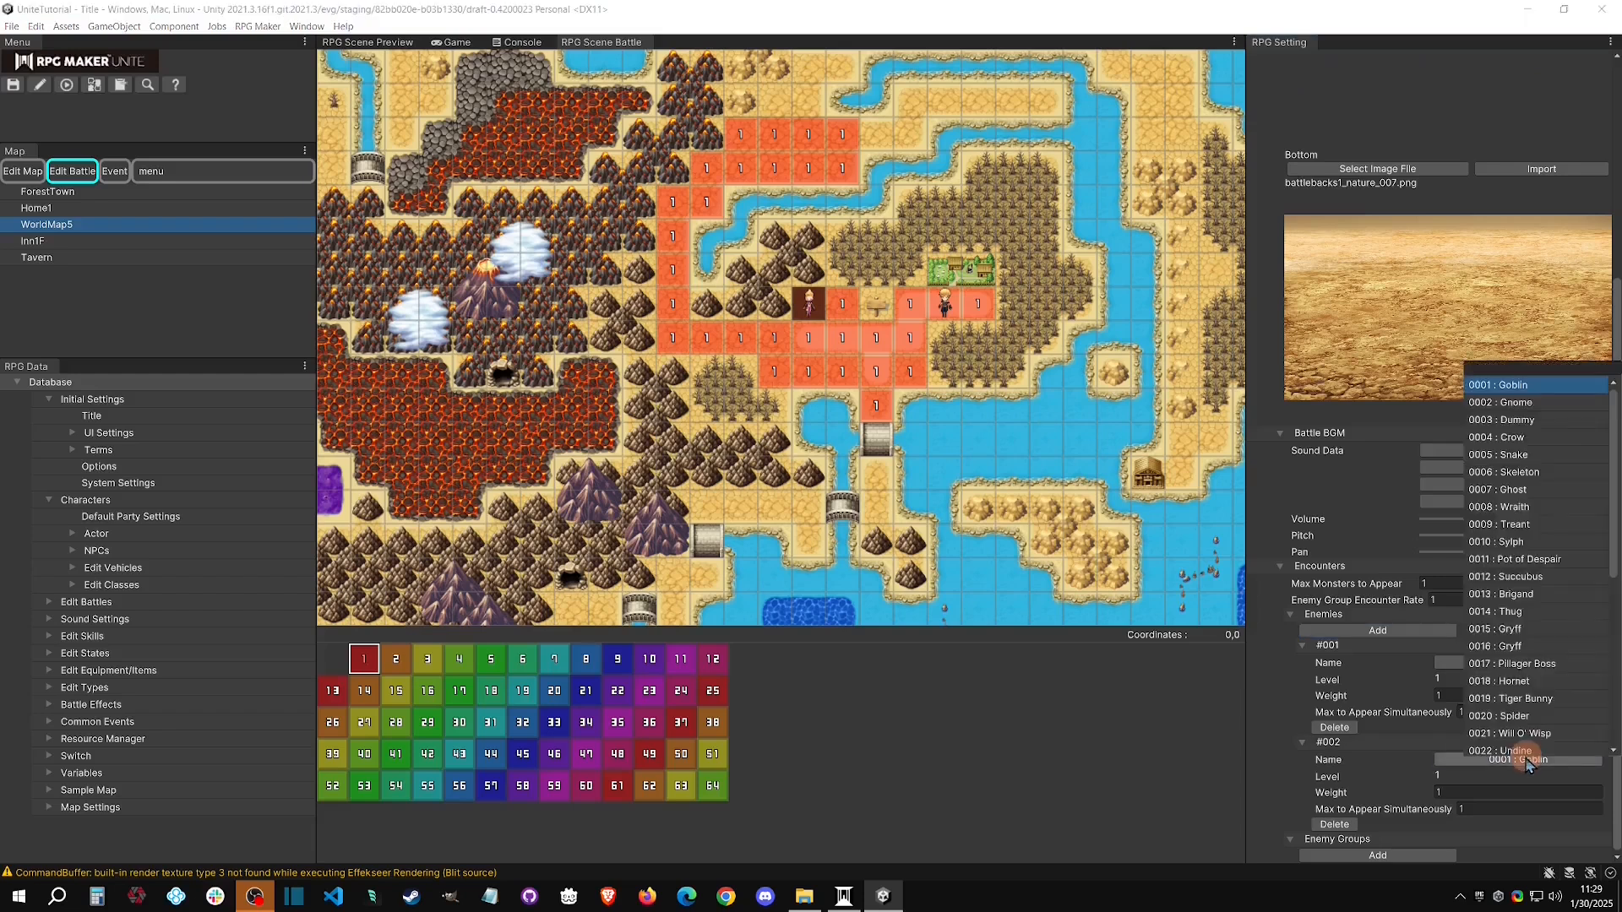
{"action": "left_click", "coordinate": [1549, 409]}
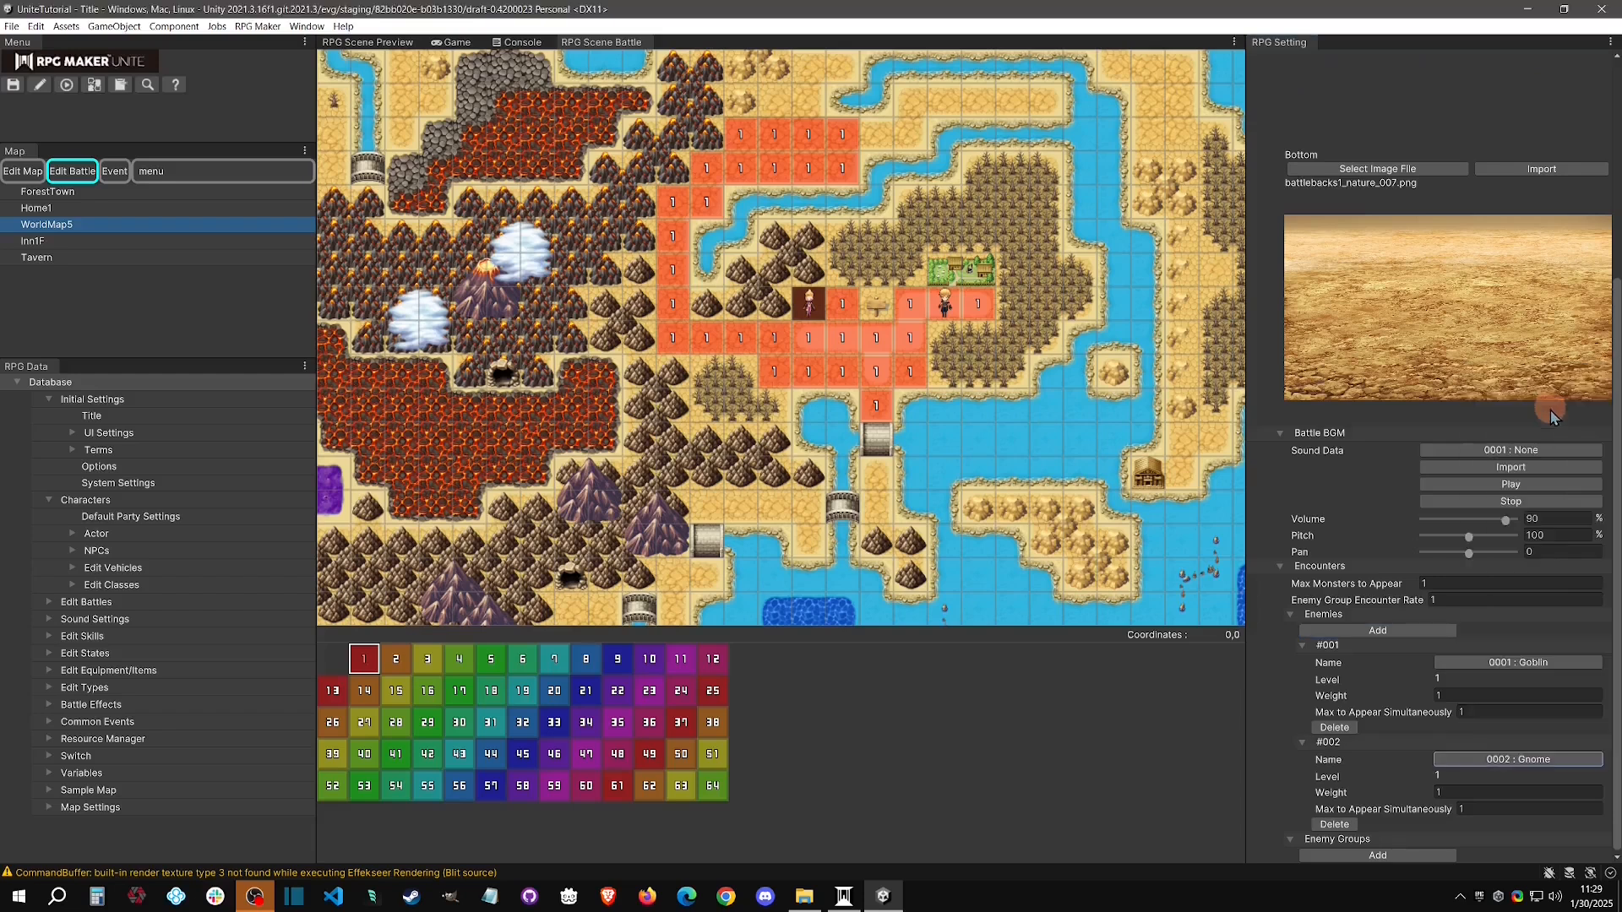
Set the Goblin's encounter weight to 3 and its maximum simultaneous appearances to 3.
{"action": "left_click", "coordinate": [1448, 694]}
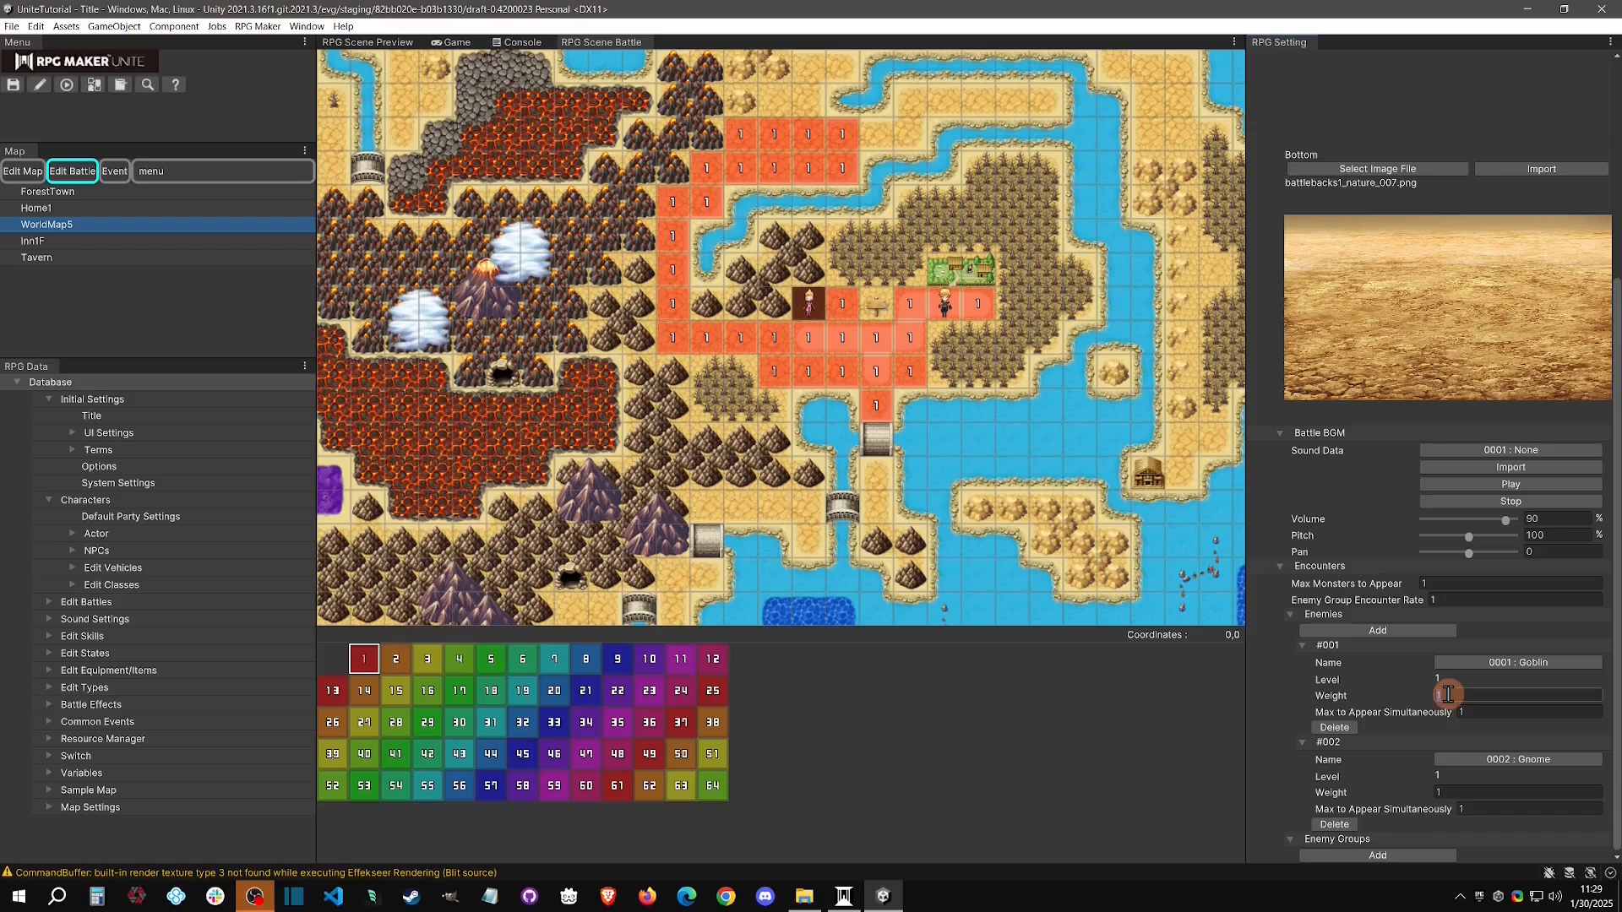
{"action": "left_click_drag", "start_coordinate": [1448, 695], "coordinate": [1476, 694]}
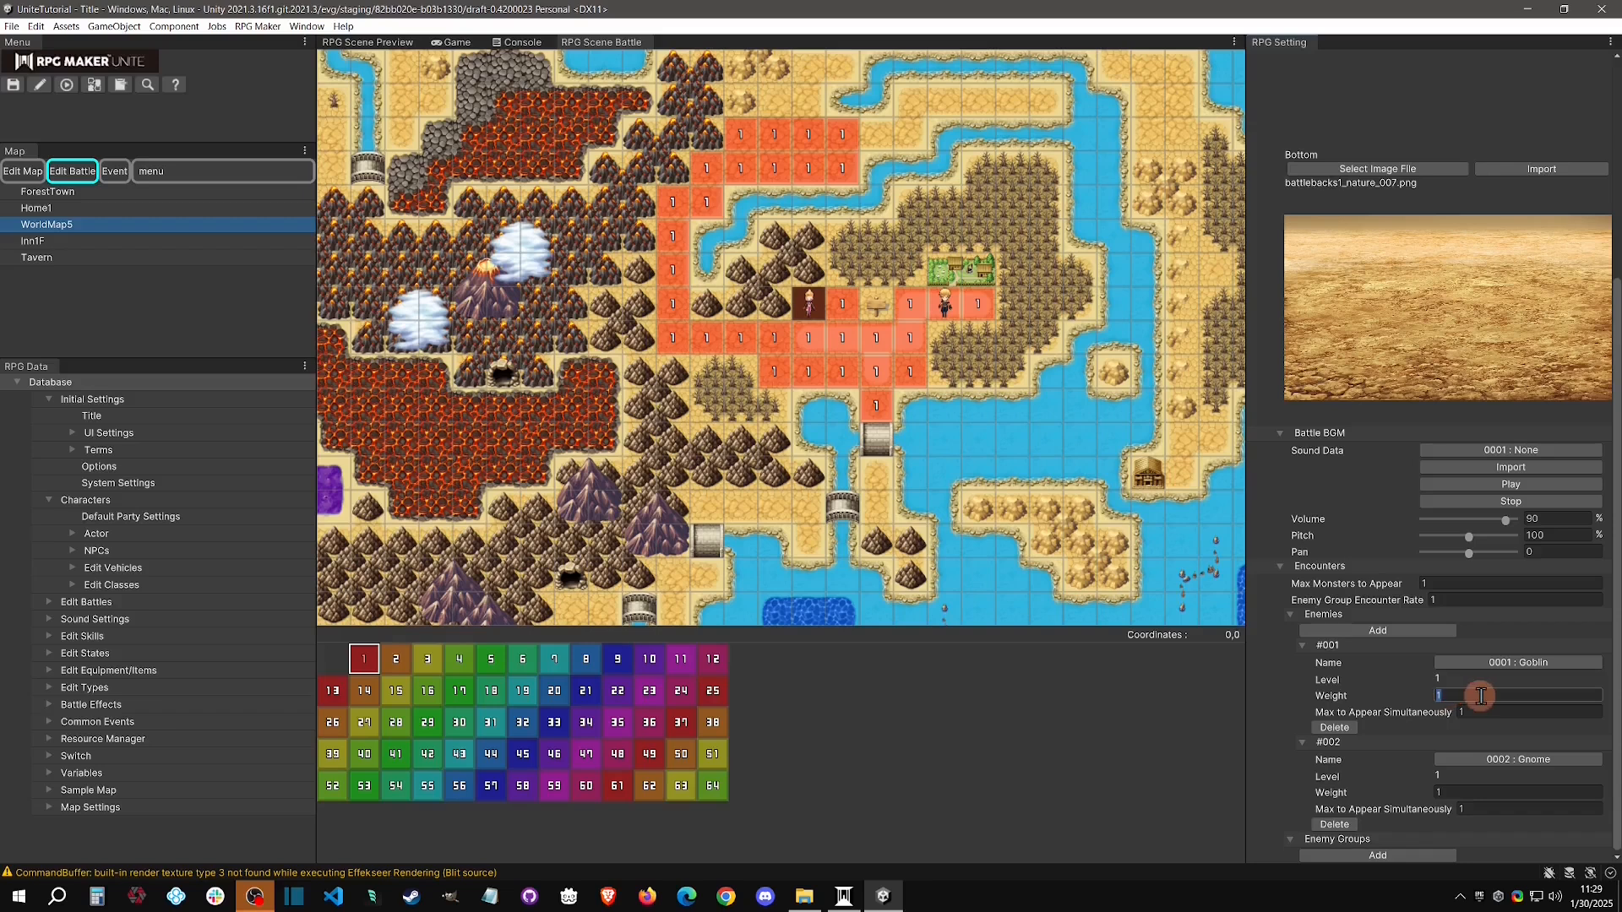
{"action": "type", "text": "3"}
{"action": "left_click", "coordinate": [1449, 792]}
{"action": "left_click", "coordinate": [1488, 712]}
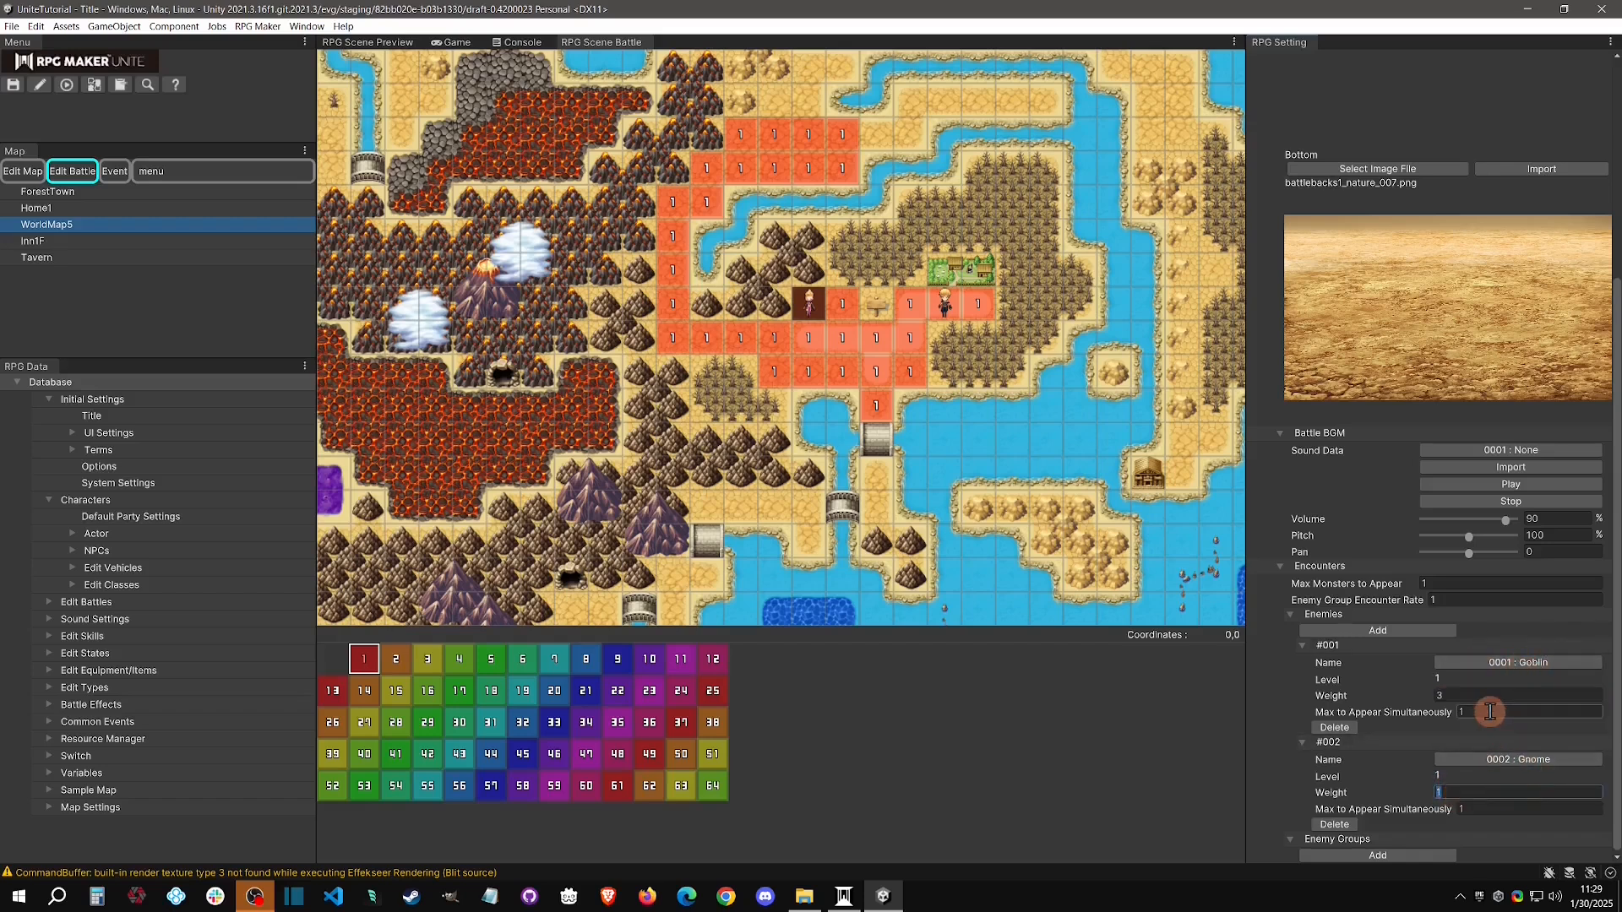
{"action": "key", "text": "BackSpace"}
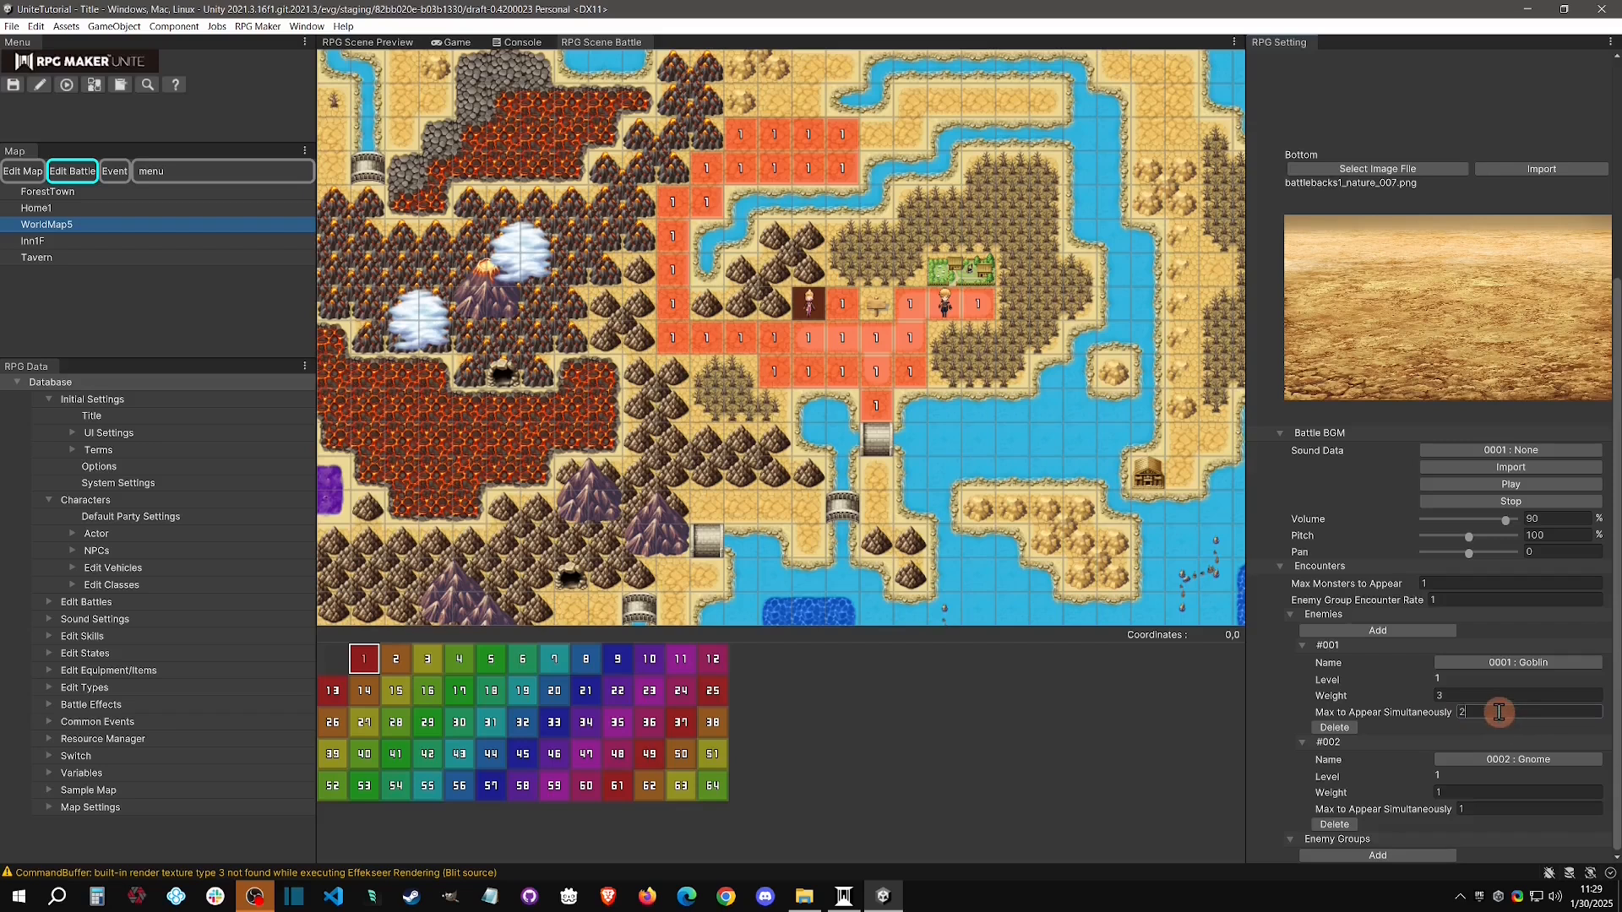
{"action": "key", "text": "BackSpace"}
{"action": "type", "text": "3"}
{"action": "left_click", "coordinate": [1508, 811]}
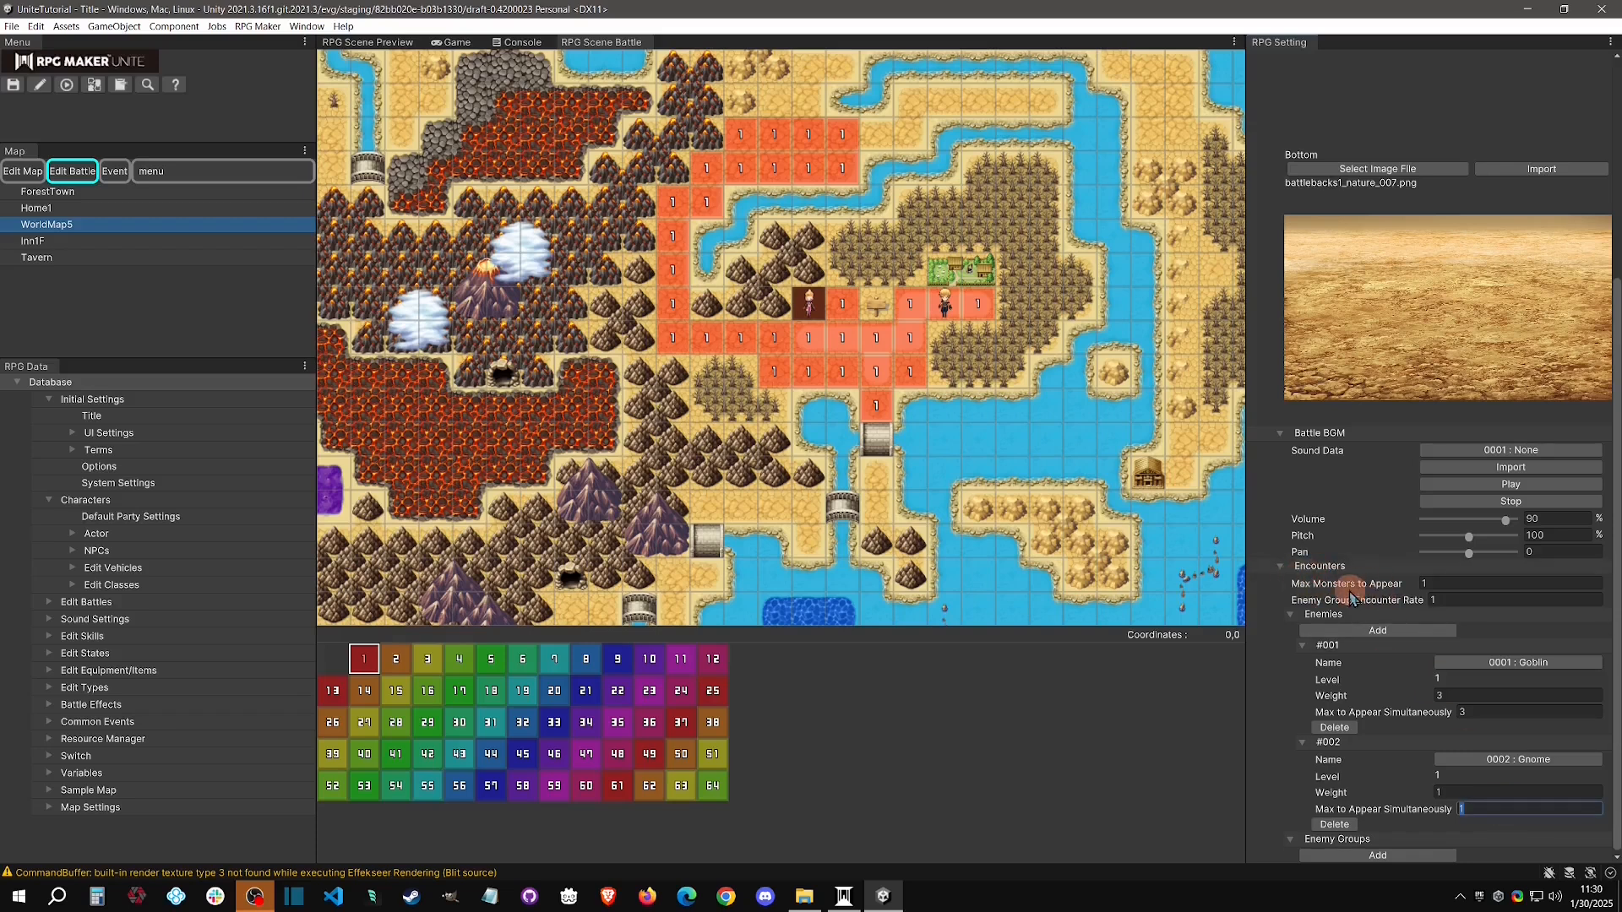
Set region 1's maximum monsters to appear to 3 and its encounter steps to 5.
{"action": "left_click", "coordinate": [1456, 587]}
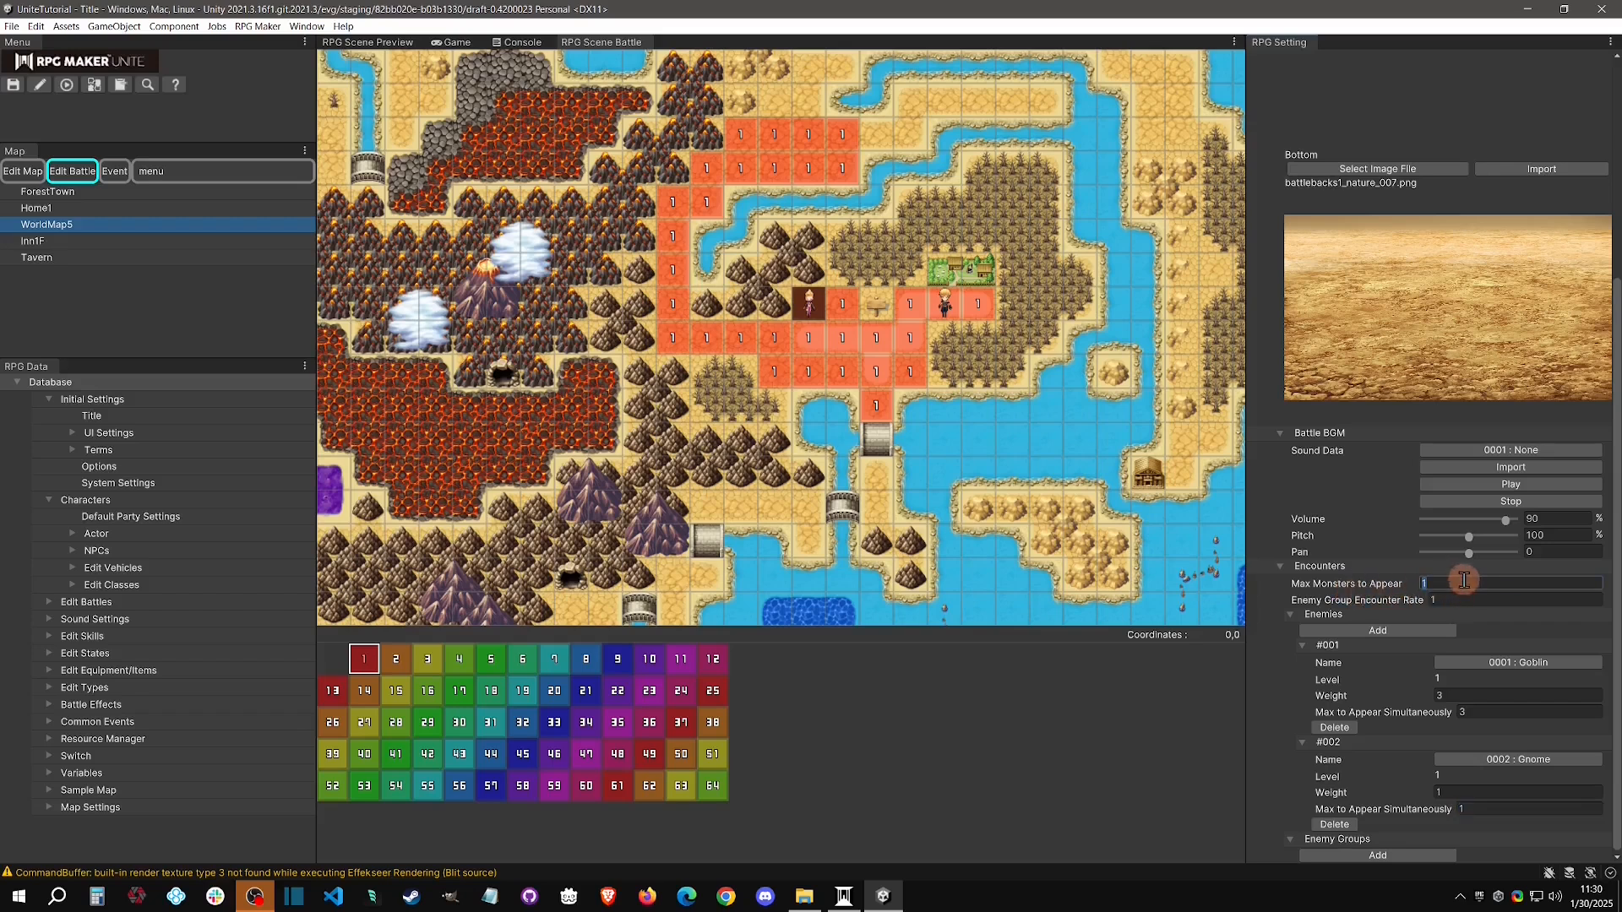
{"action": "type", "text": "3"}
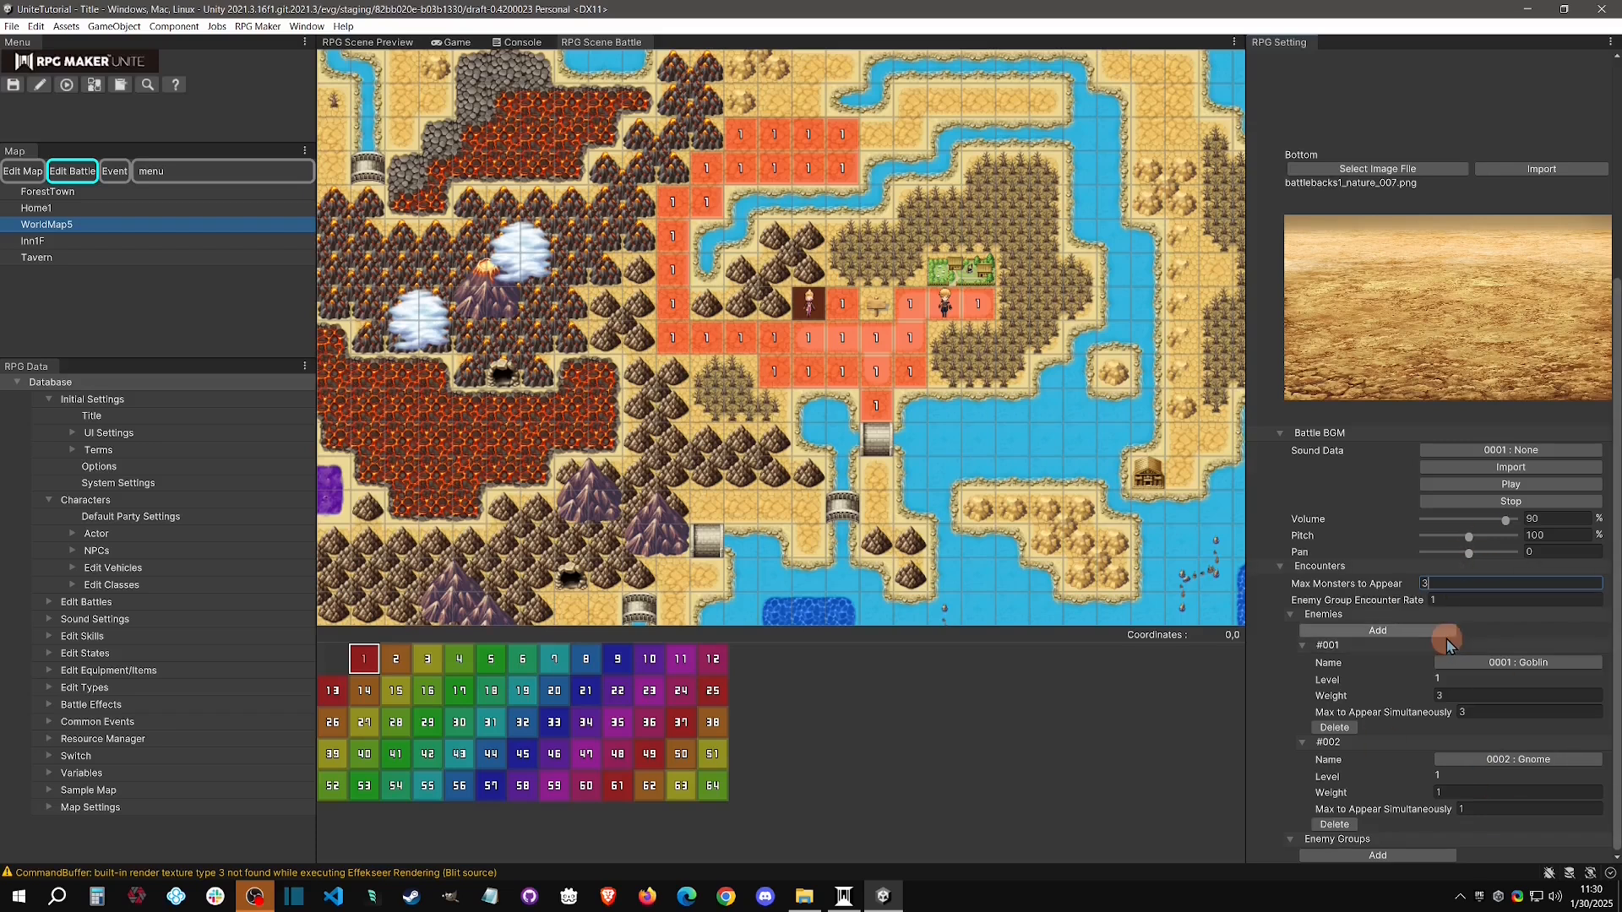
{"action": "scroll", "coordinate": [1360, 578], "scroll_direction": "up", "scroll_amount": 5}
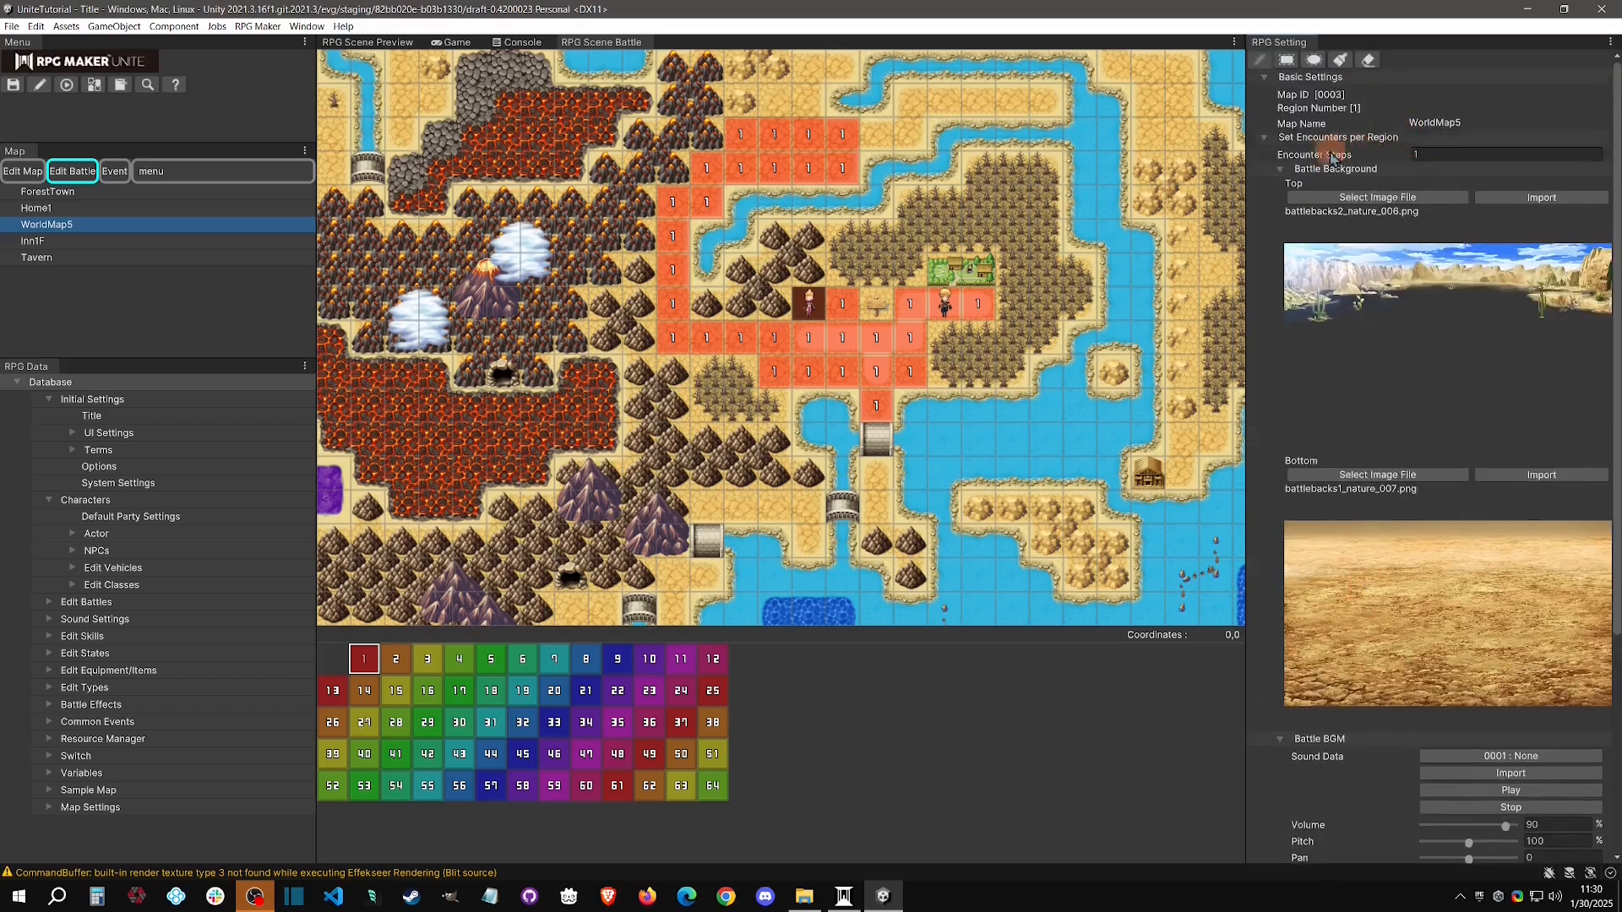
{"action": "left_click", "coordinate": [1423, 153]}
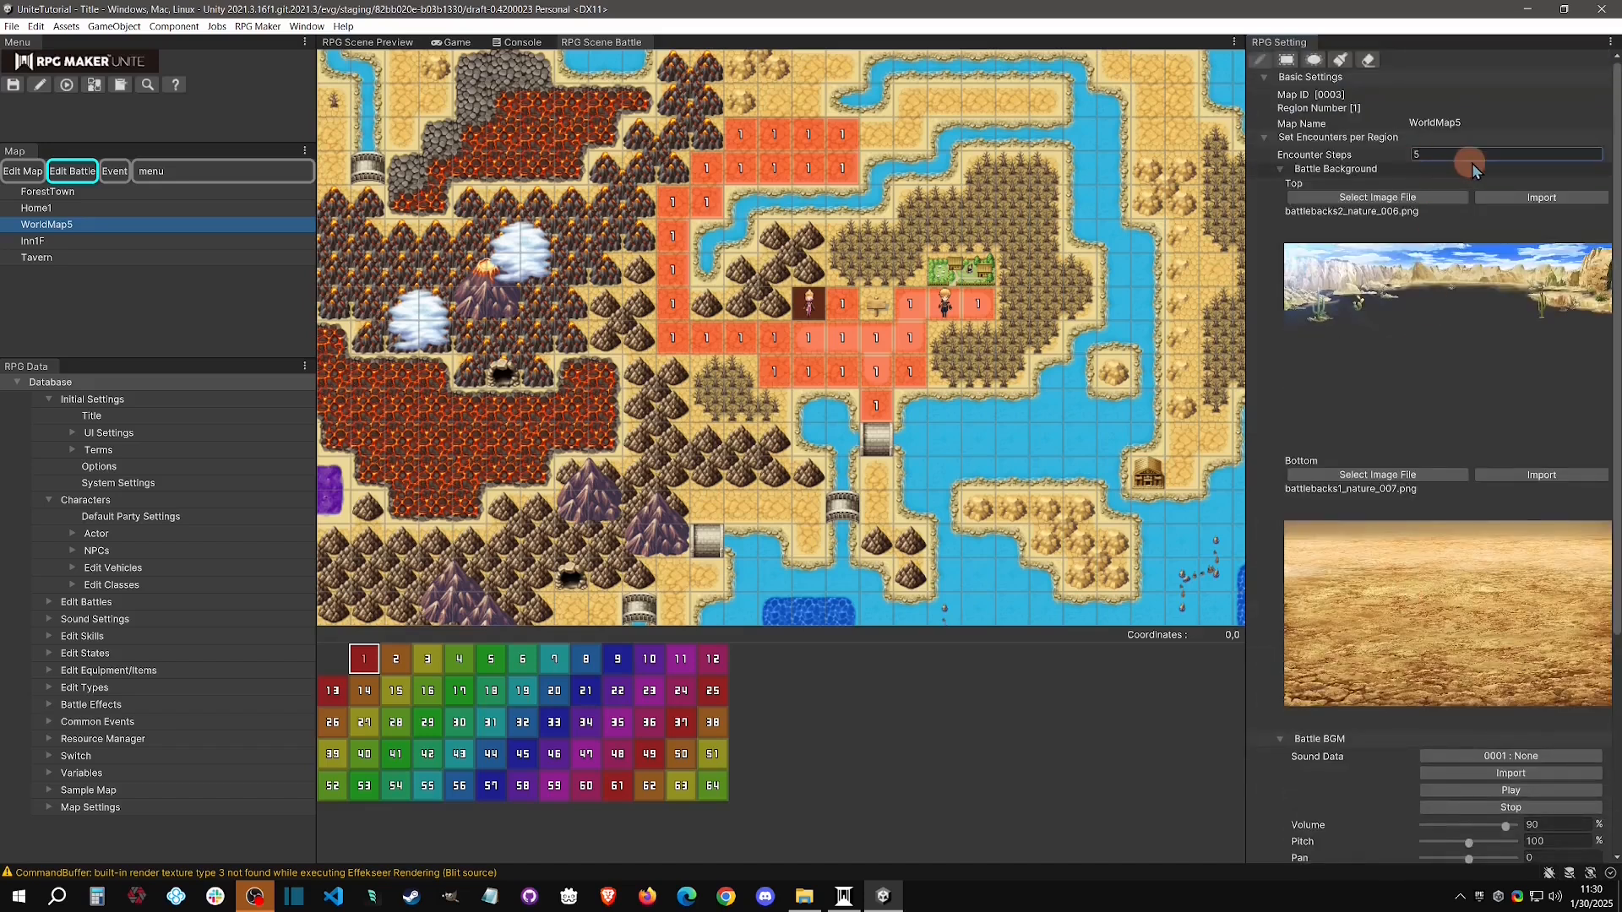
Add an enemy group to region 1's encounters, browse the enemy groups available for it, and delete the entry.
{"action": "scroll", "coordinate": [1411, 319], "scroll_direction": "down", "scroll_amount": 7}
{"action": "scroll", "coordinate": [1413, 317], "scroll_direction": "up", "scroll_amount": 7}
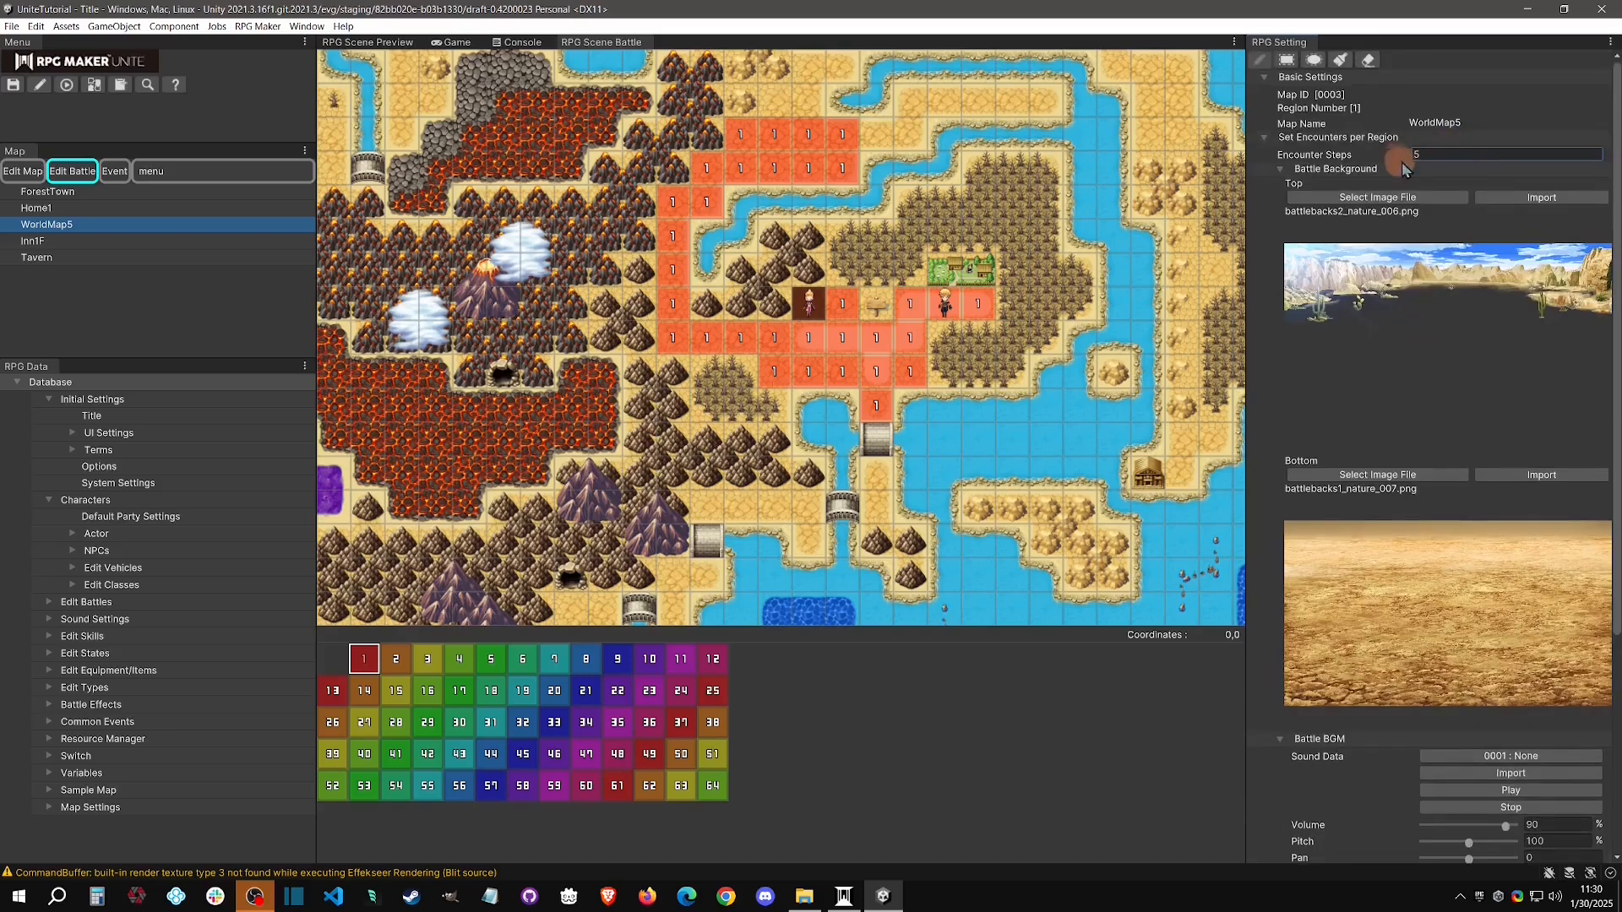
{"action": "scroll", "coordinate": [1402, 254], "scroll_direction": "down", "scroll_amount": 4}
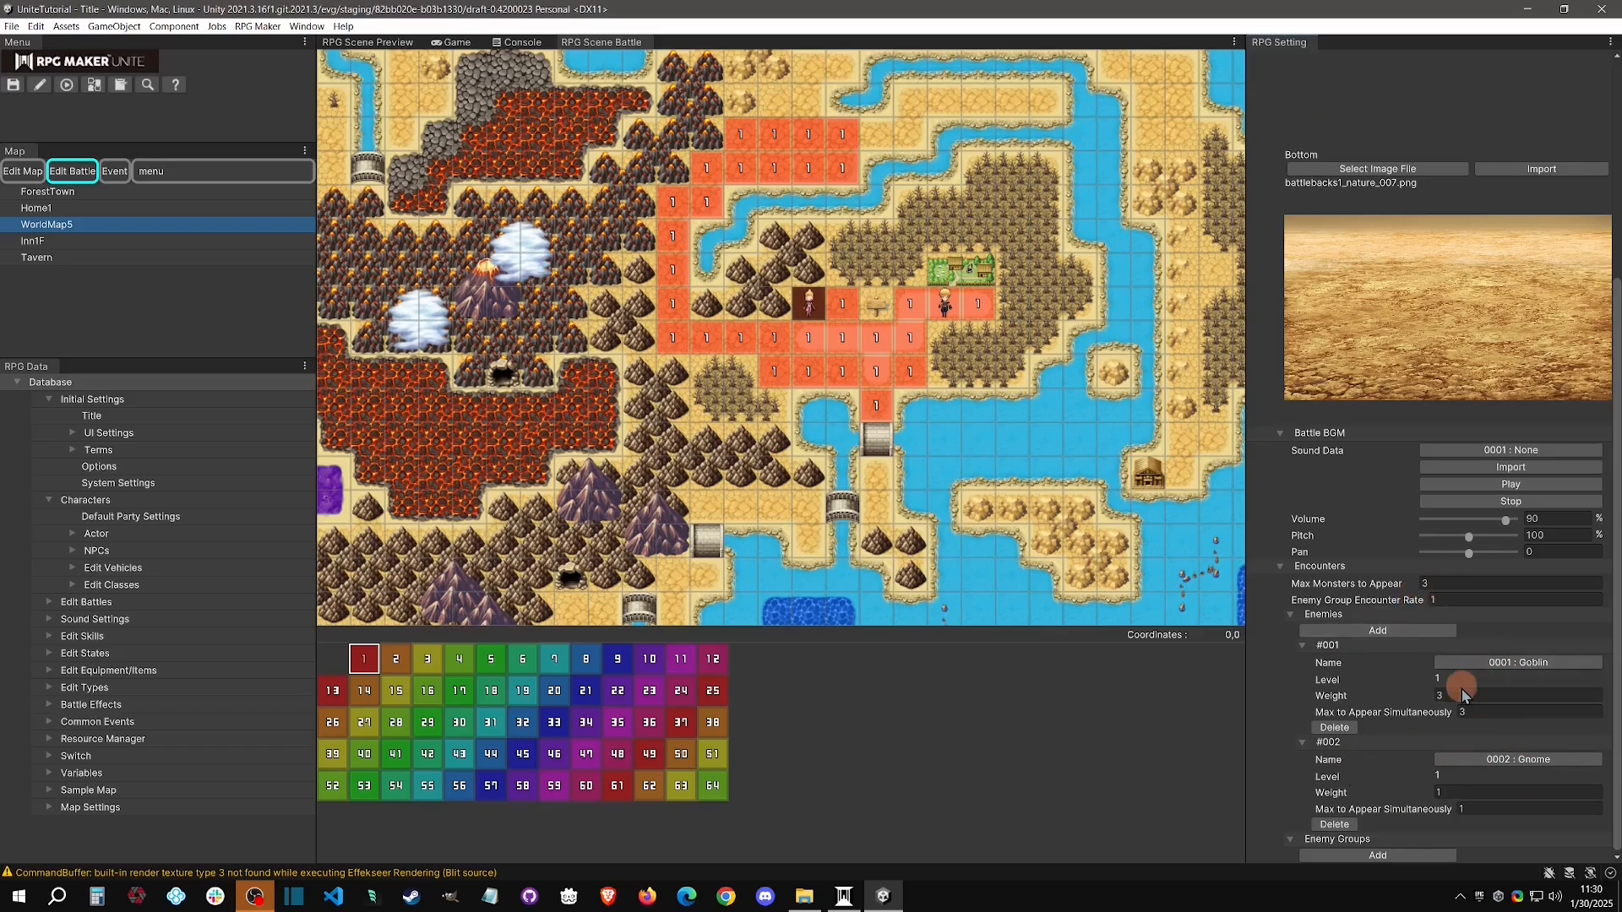
{"action": "left_click", "coordinate": [1378, 855]}
{"action": "scroll", "coordinate": [1403, 811], "scroll_direction": "down", "scroll_amount": 1}
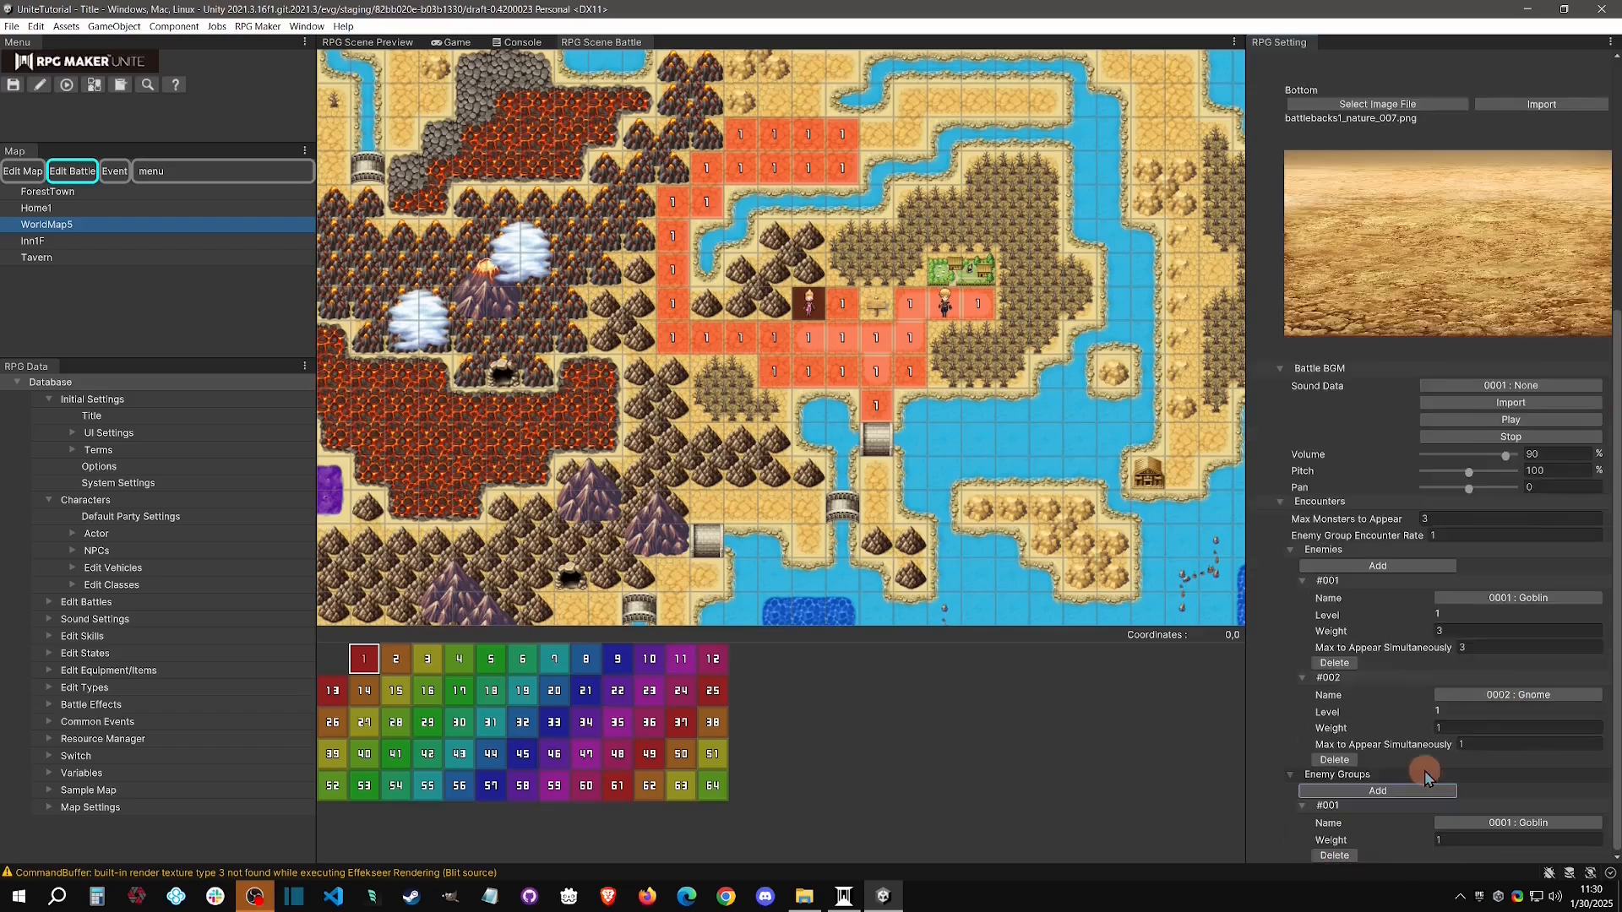
{"action": "left_click", "coordinate": [1518, 823]}
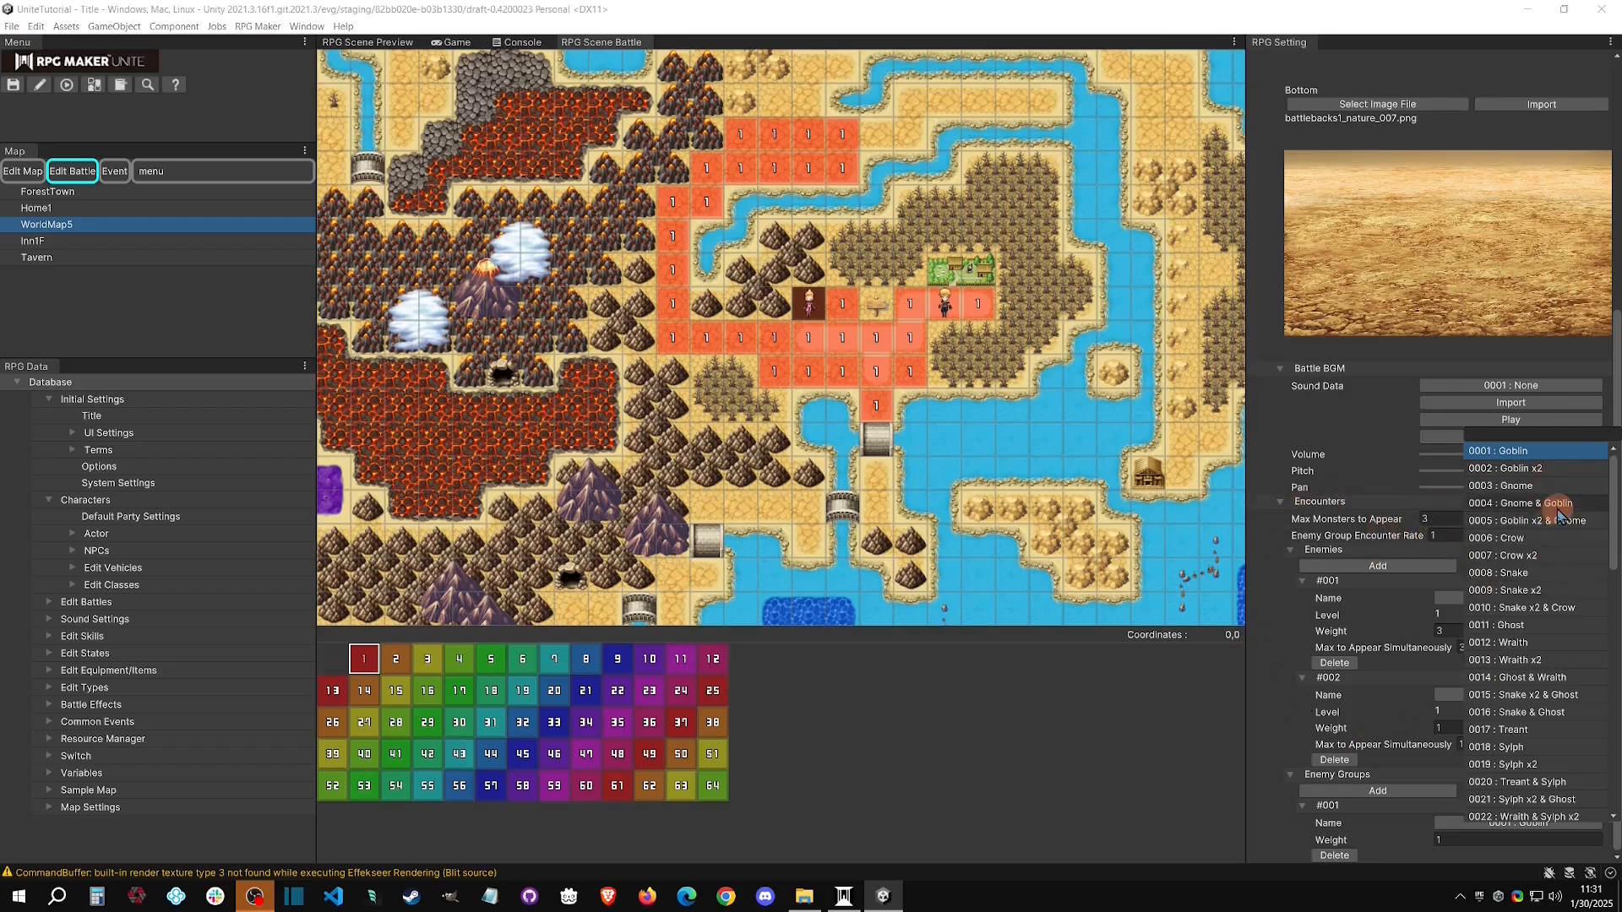
{"action": "left_click", "coordinate": [1335, 856]}
Playtest the game, walk across region 1 until a battle starts, try to escape, and end the playtest.
{"action": "left_click", "coordinate": [70, 88]}
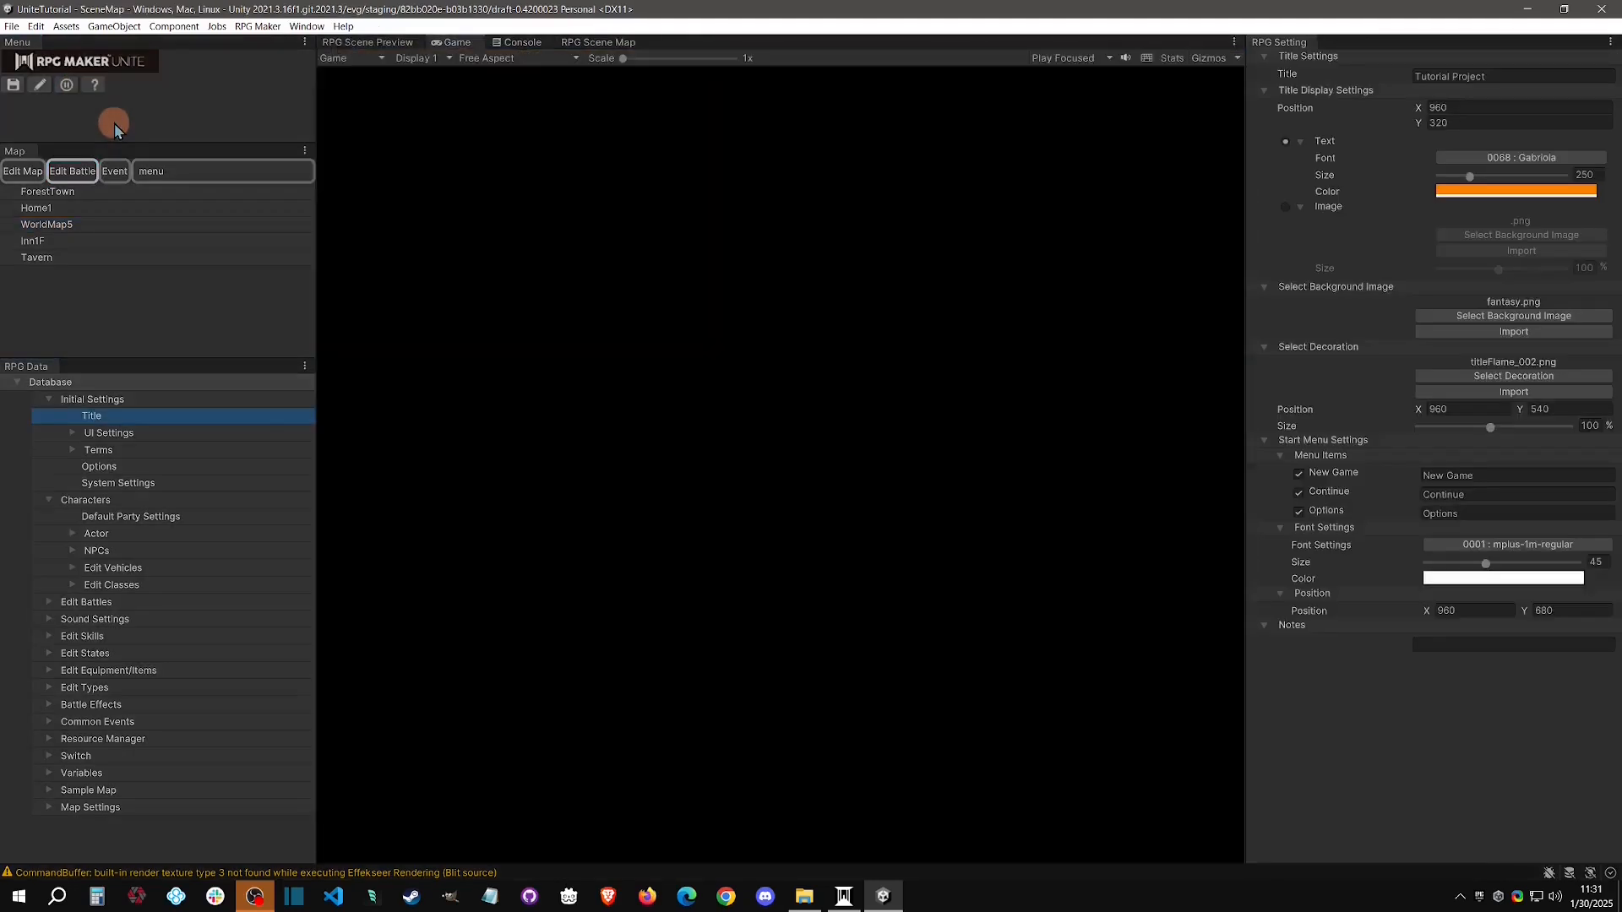
{"action": "key", "text": "Left"}
{"action": "key", "text": "Down"}
{"action": "key", "text": "Left"}
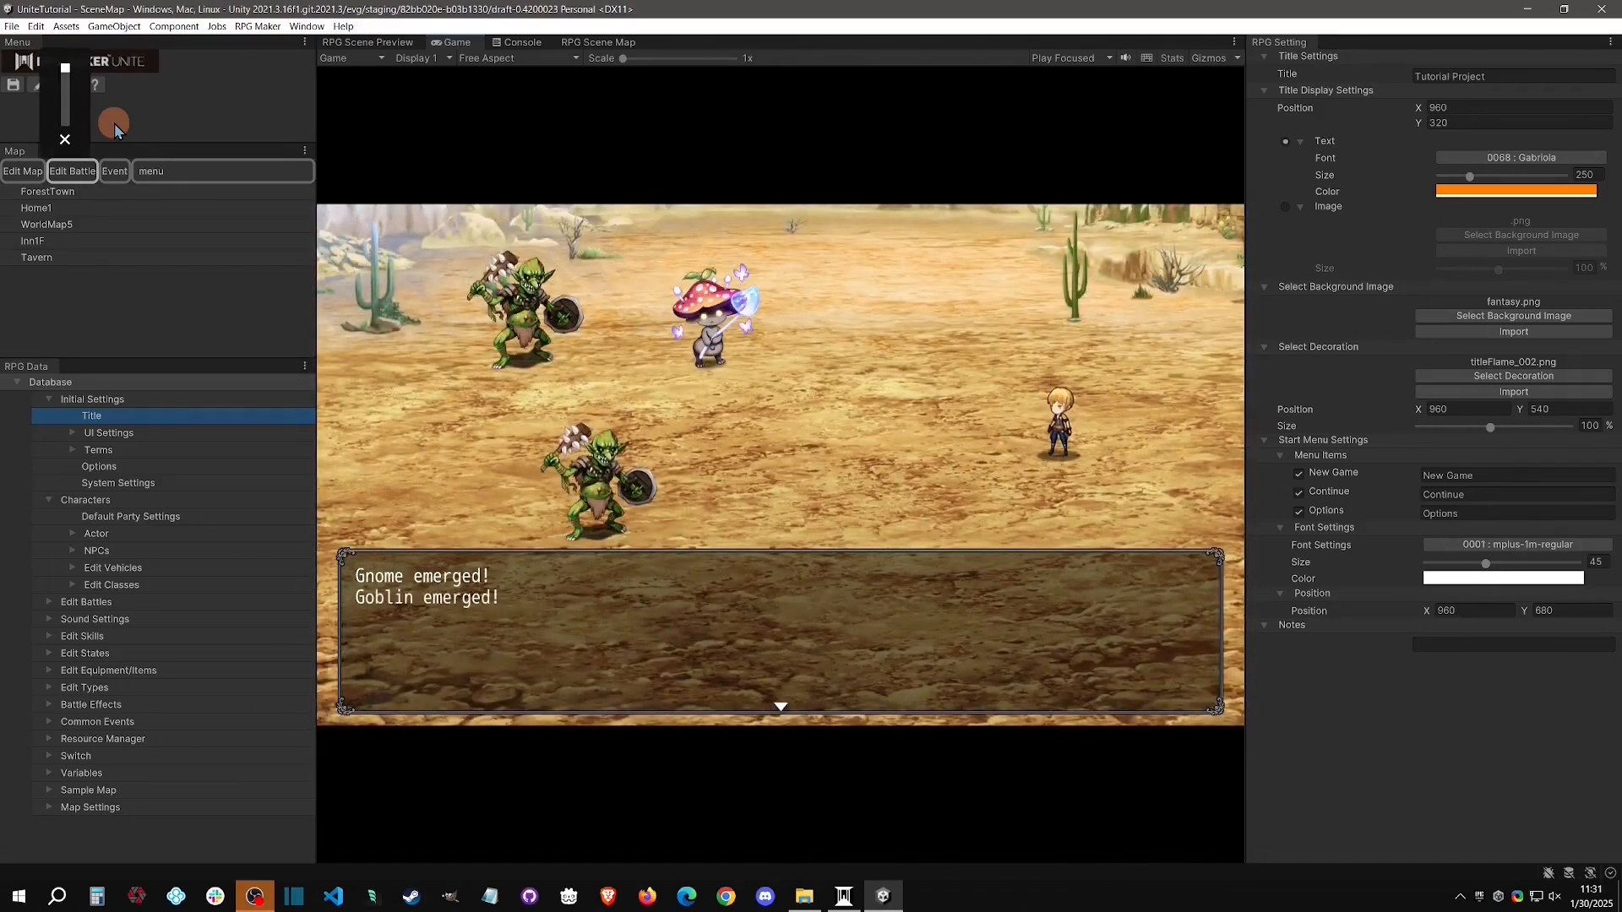
{"action": "key", "text": "Return"}
{"action": "key", "text": "Down"}
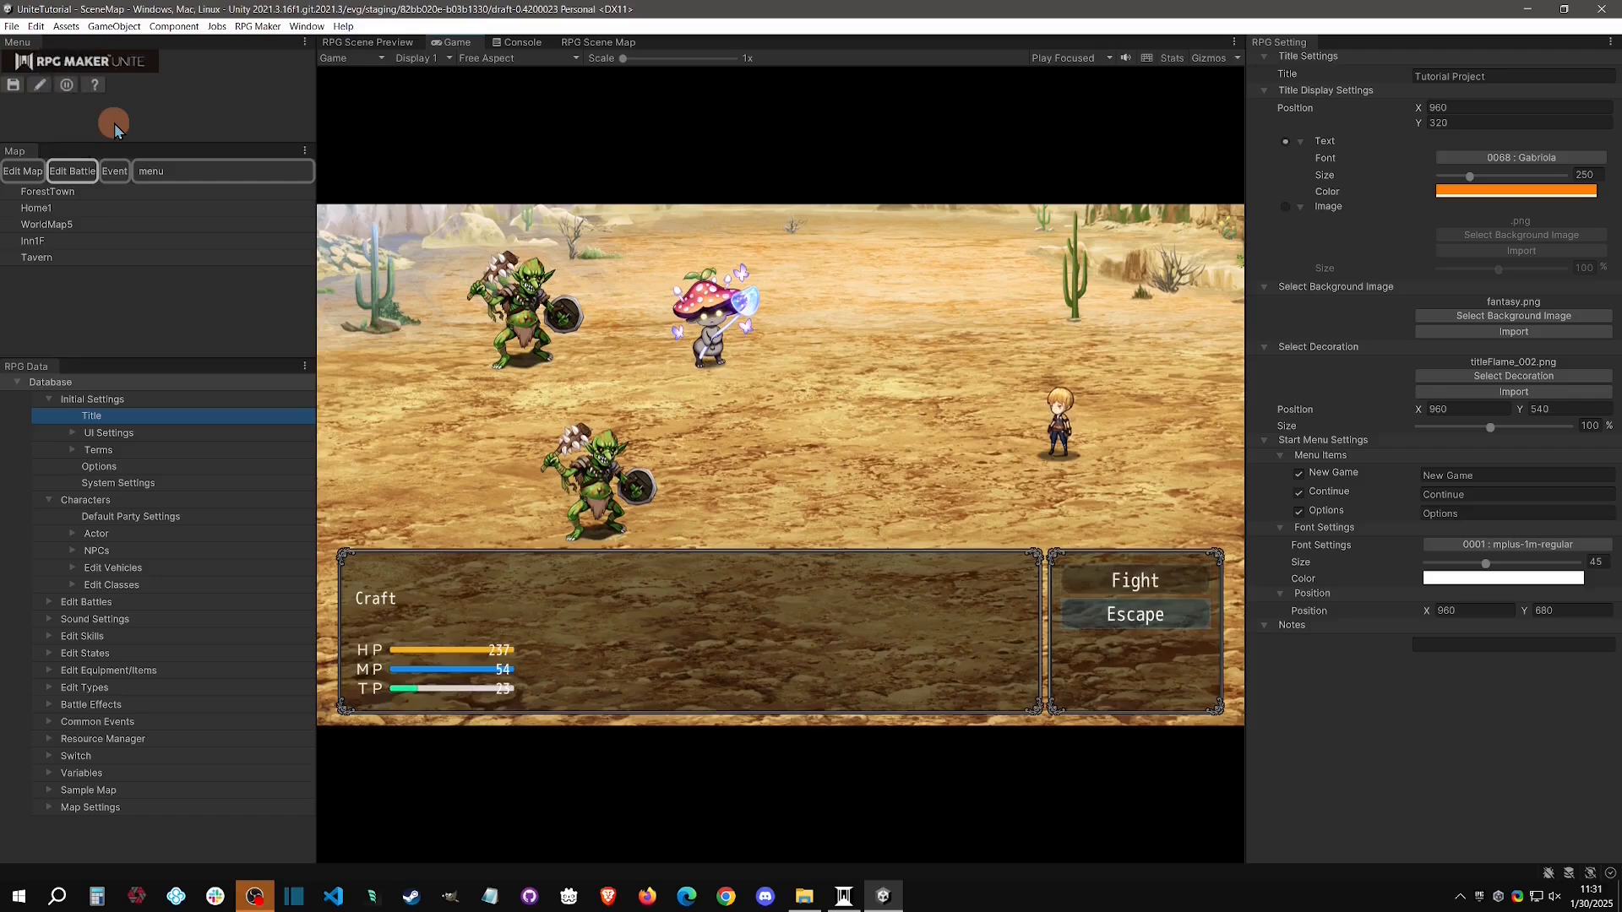
{"action": "key", "text": "Return"}
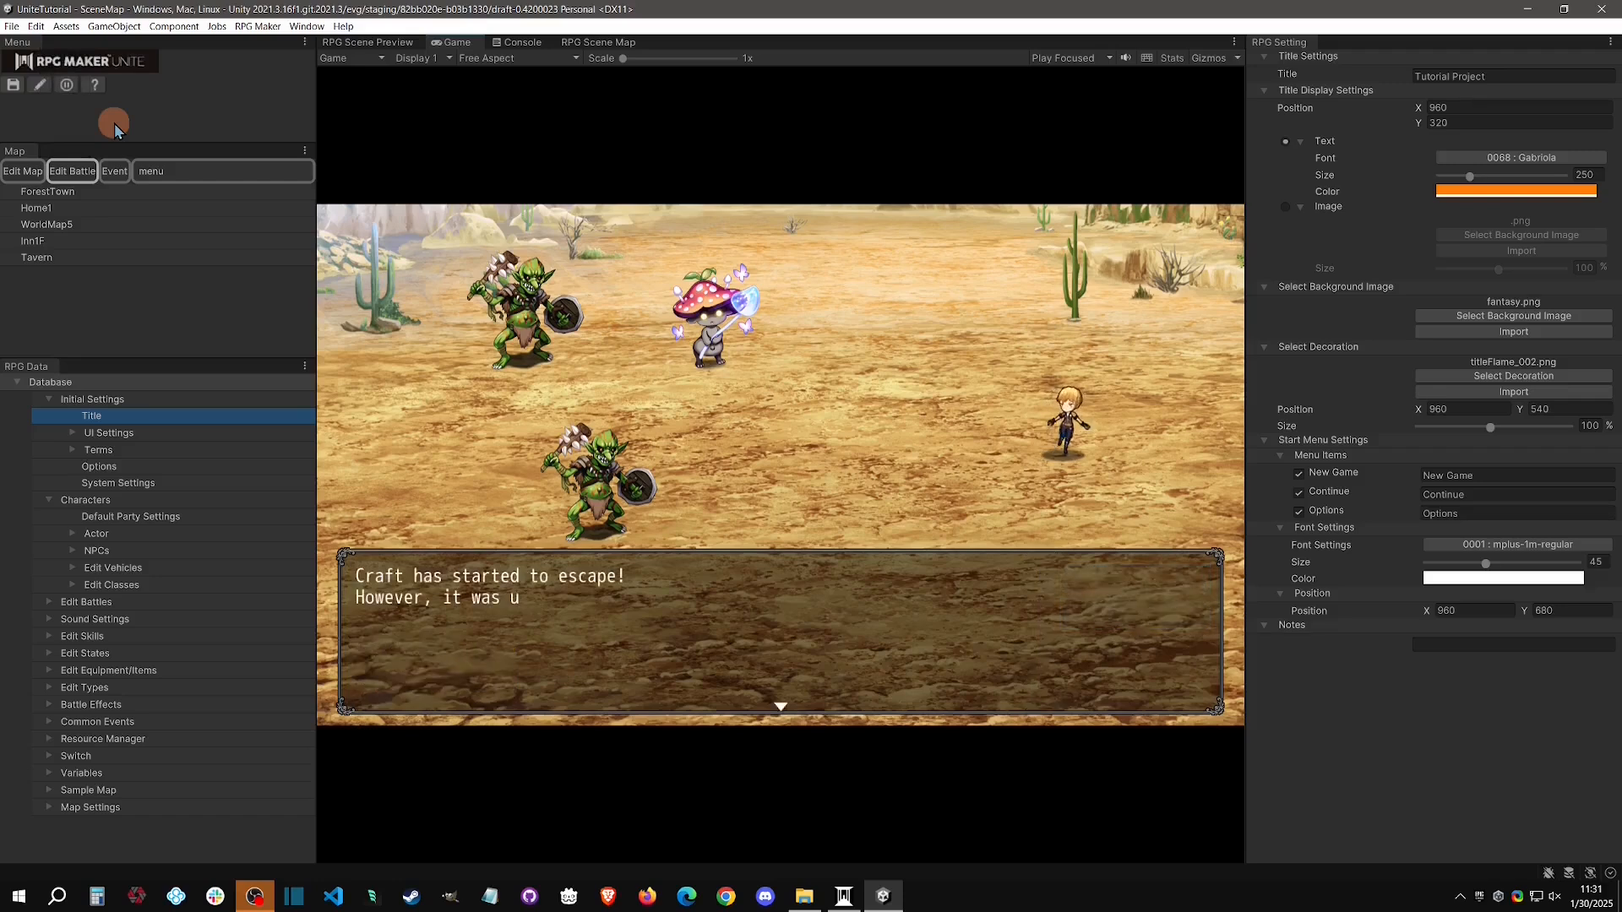
{"action": "key", "text": "Return"}
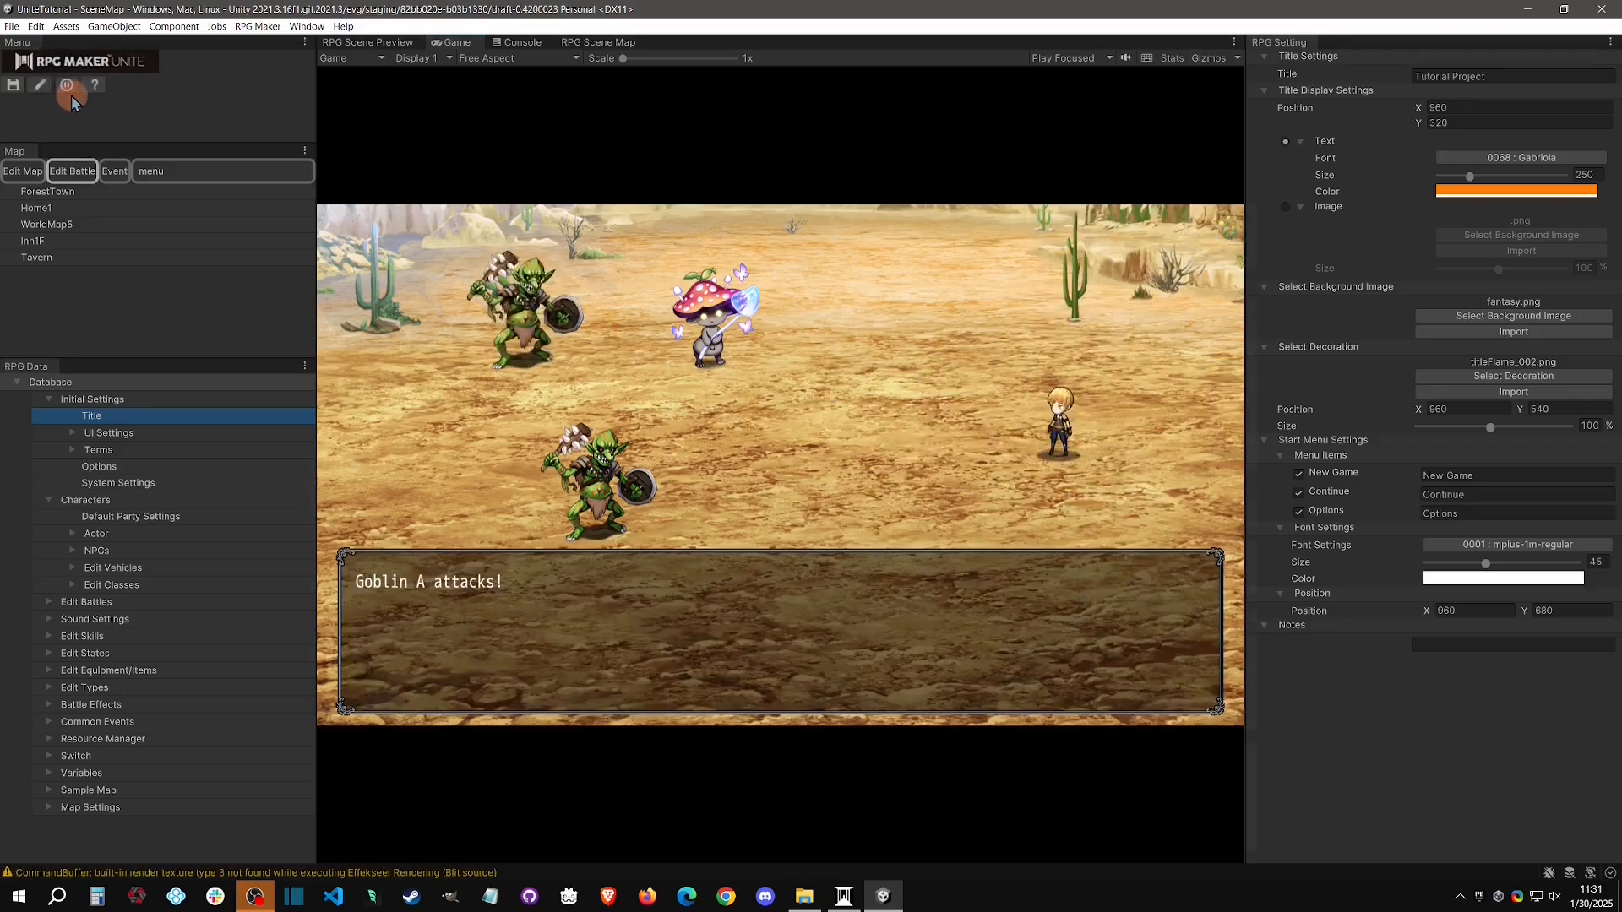
{"action": "left_click", "coordinate": [67, 84]}
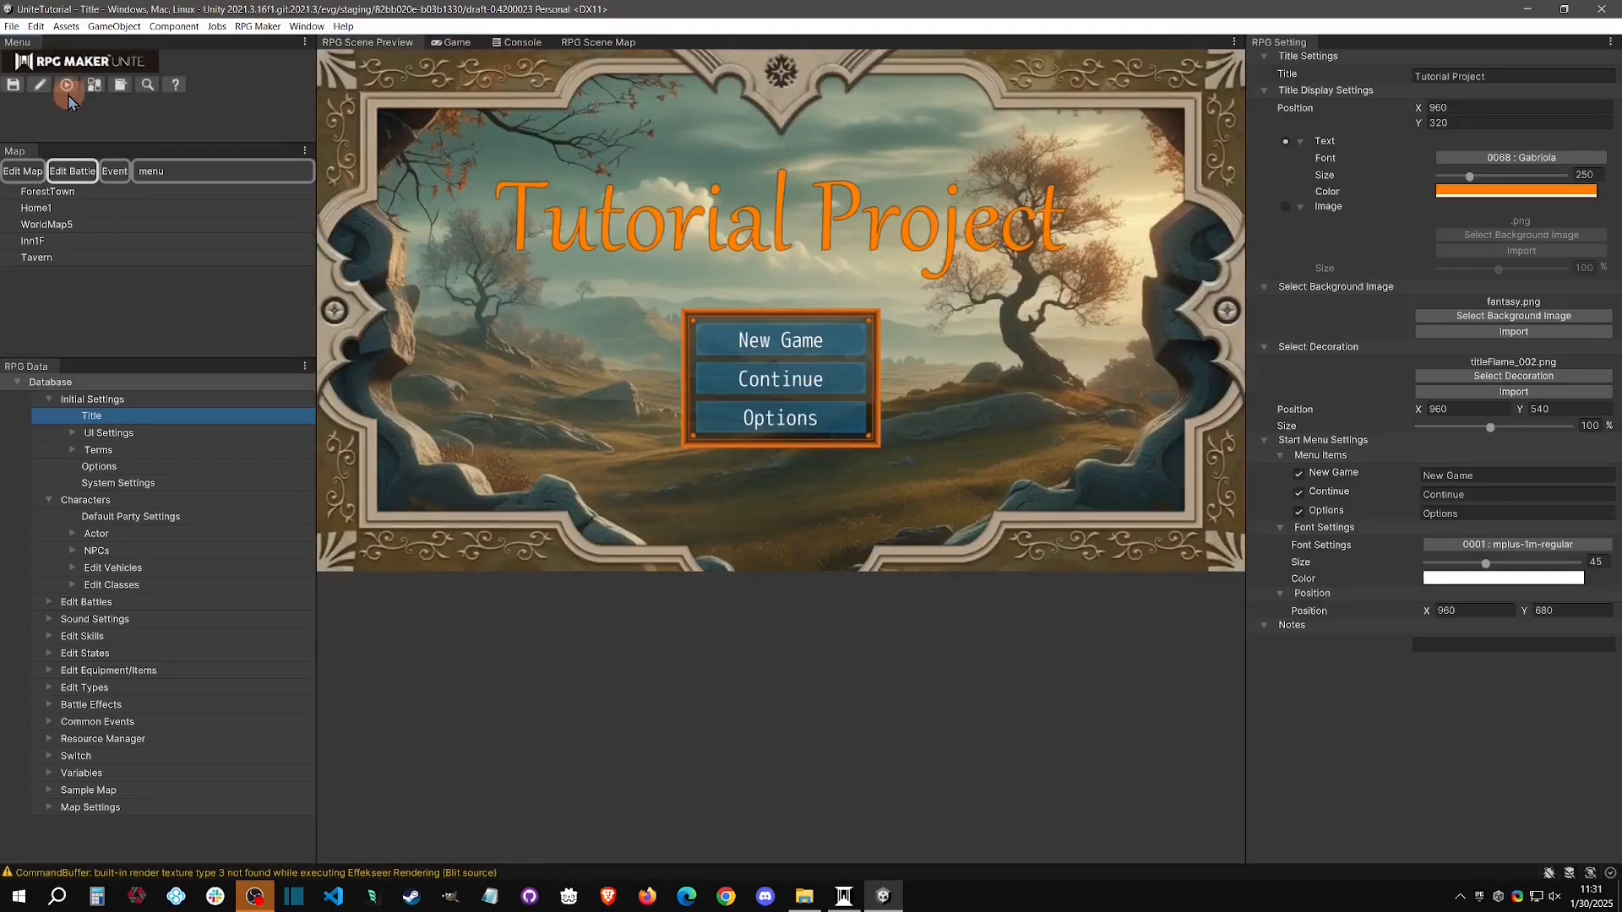
Playtest region 1 again, escape the first battle, walk into a second encounter, and stop the playtest.
{"action": "left_click", "coordinate": [67, 89]}
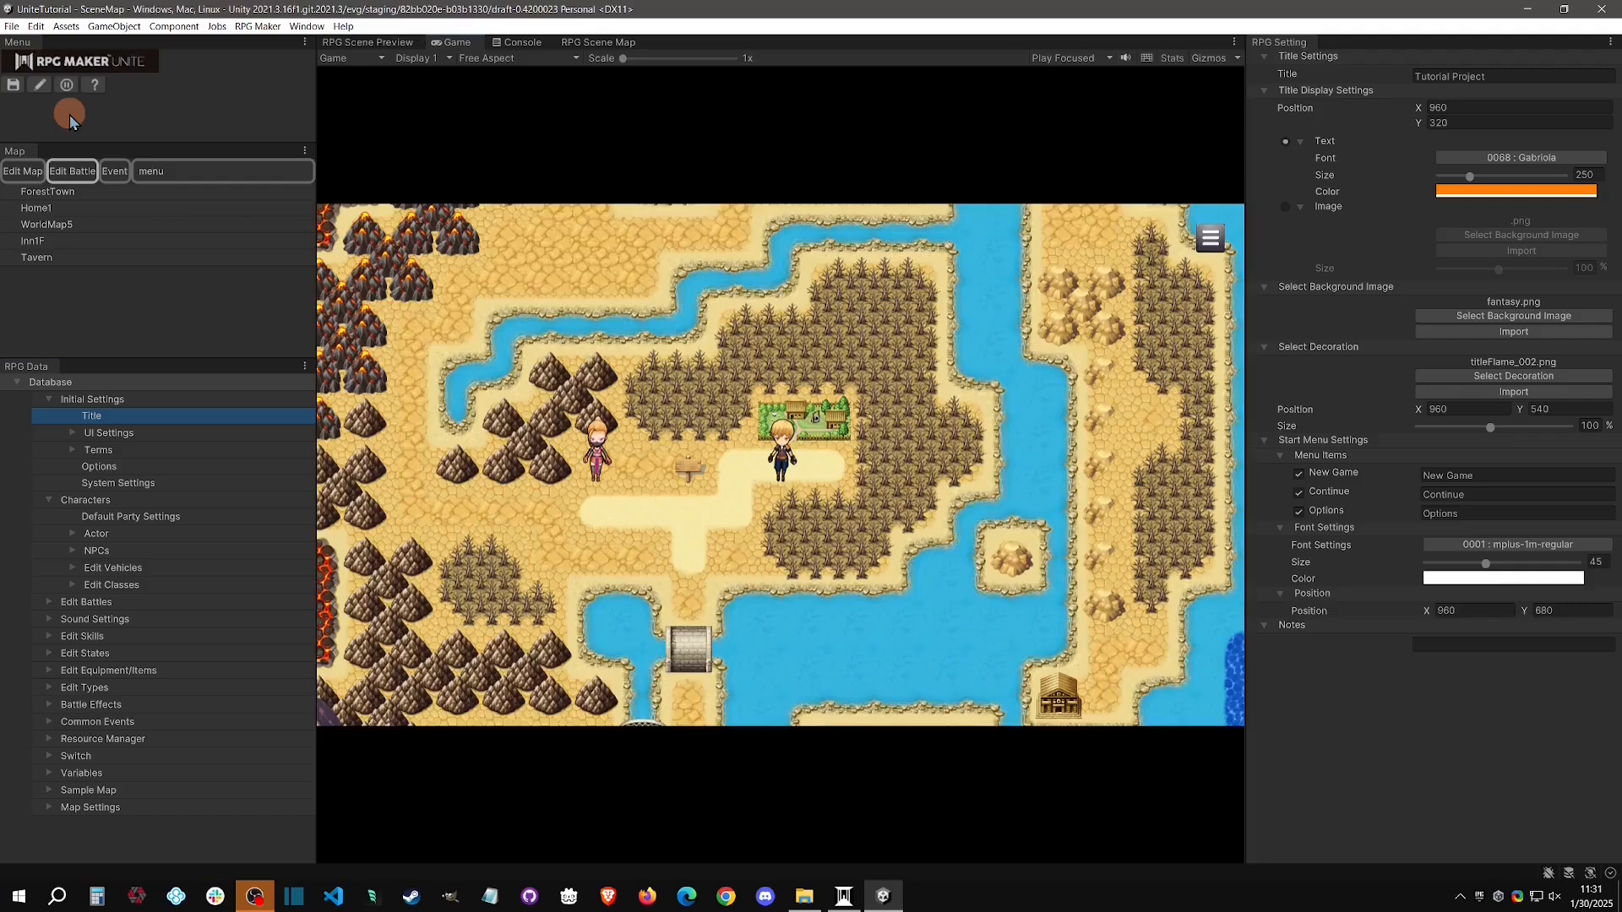
{"action": "key", "text": "Left"}
{"action": "key", "text": "Down"}
{"action": "key", "text": "Left"}
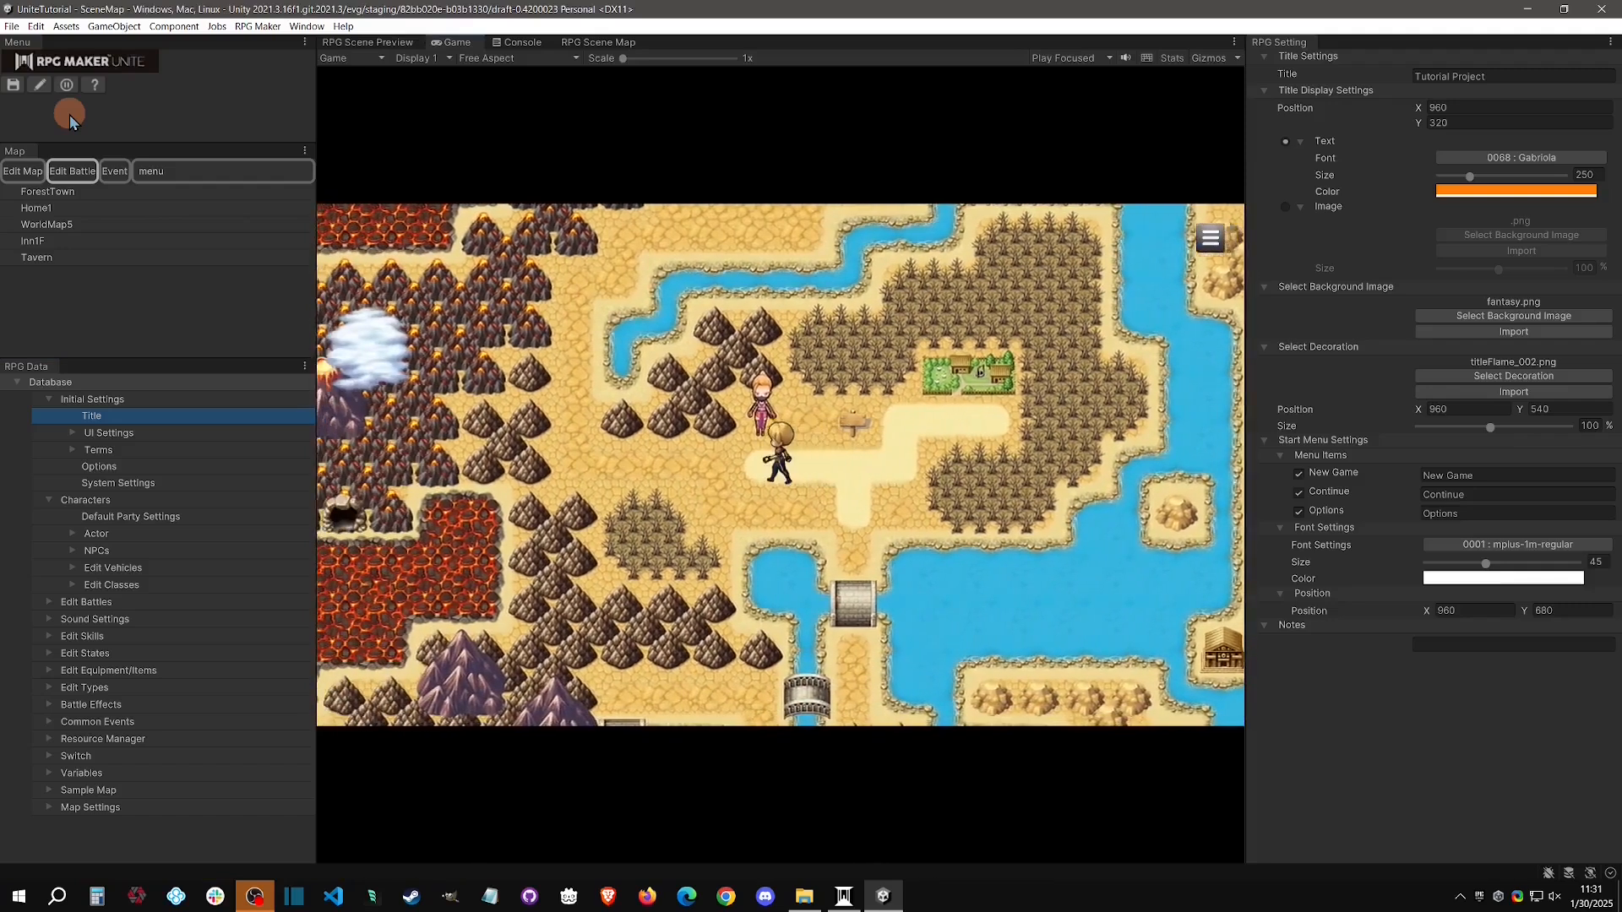
{"action": "key", "text": "Left"}
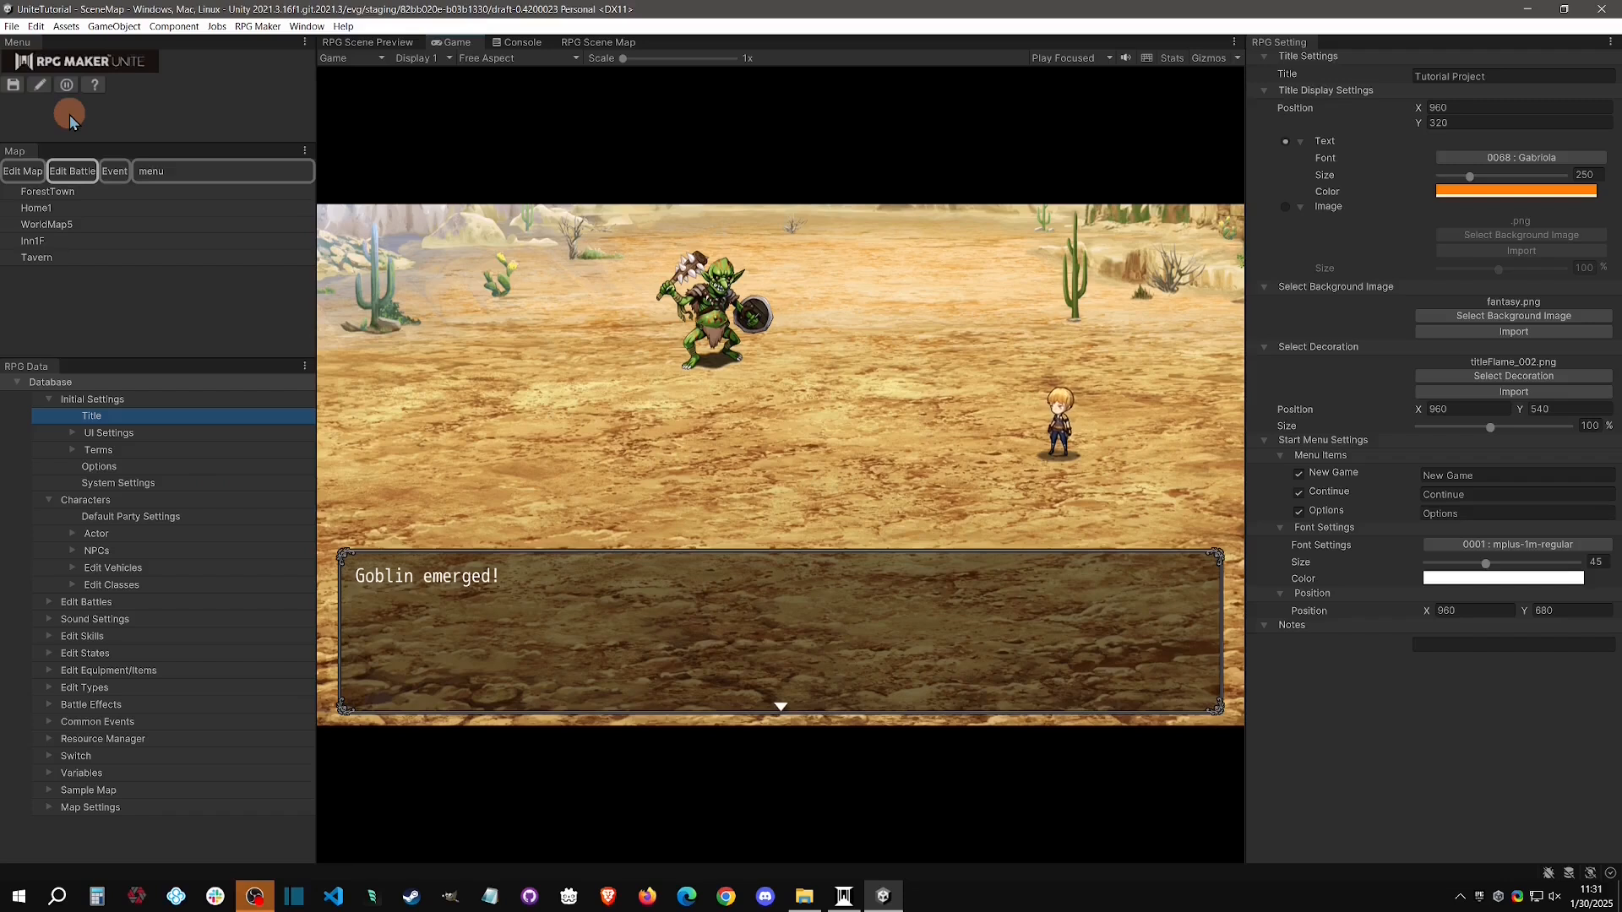
{"action": "key", "text": "Return"}
{"action": "key", "text": "Down"}
{"action": "key", "text": "Return"}
{"action": "key", "text": "Return"}
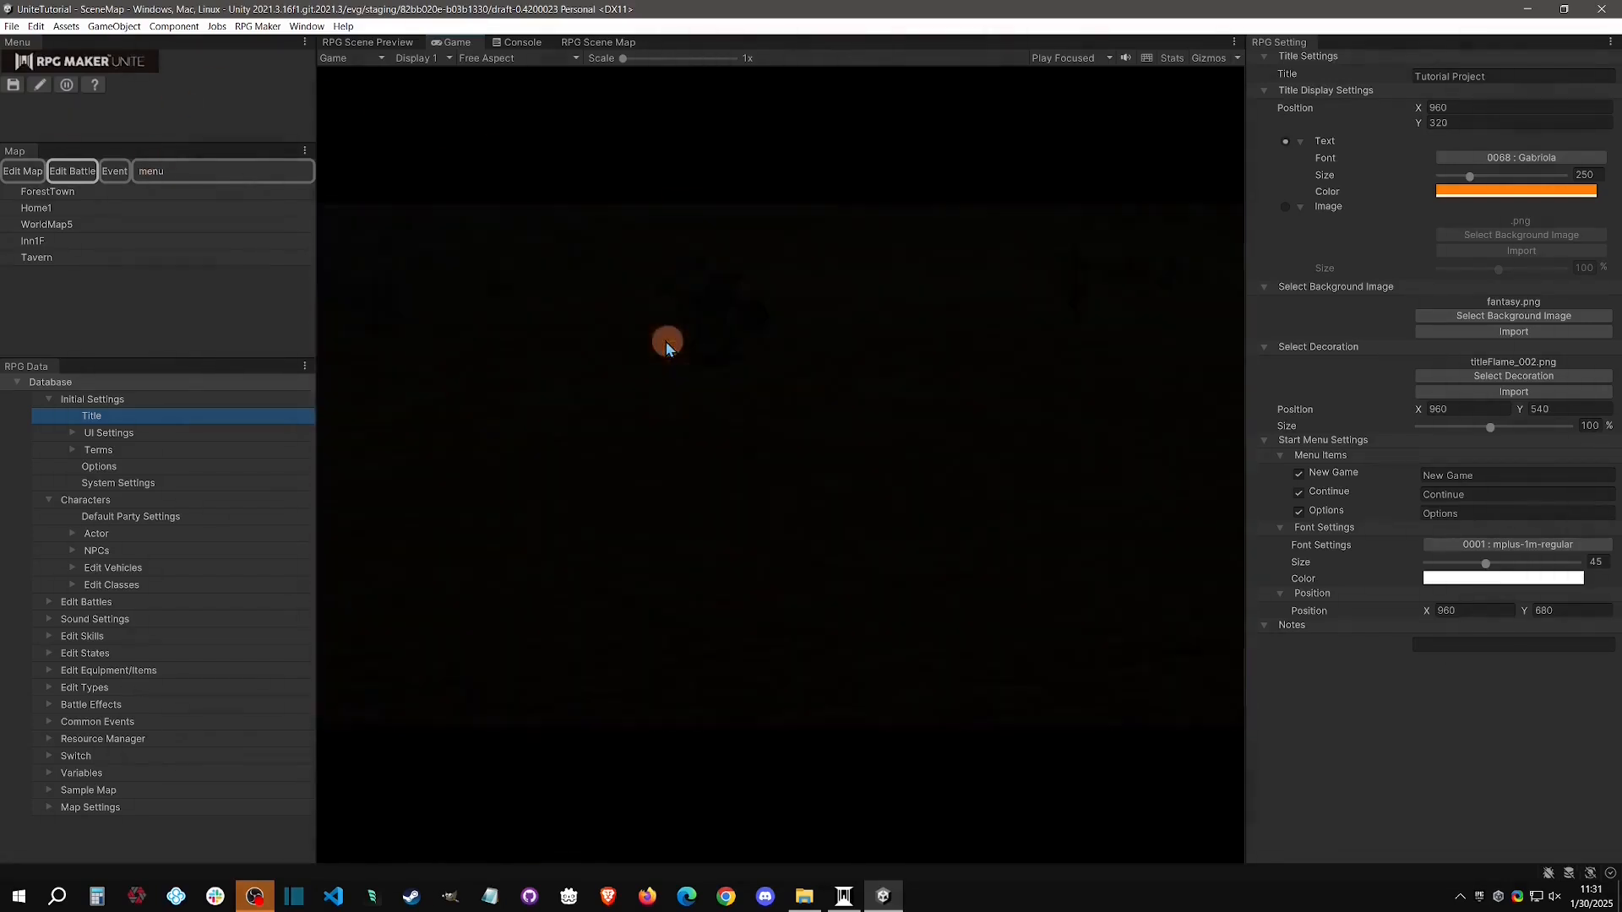
{"action": "key", "text": "Right"}
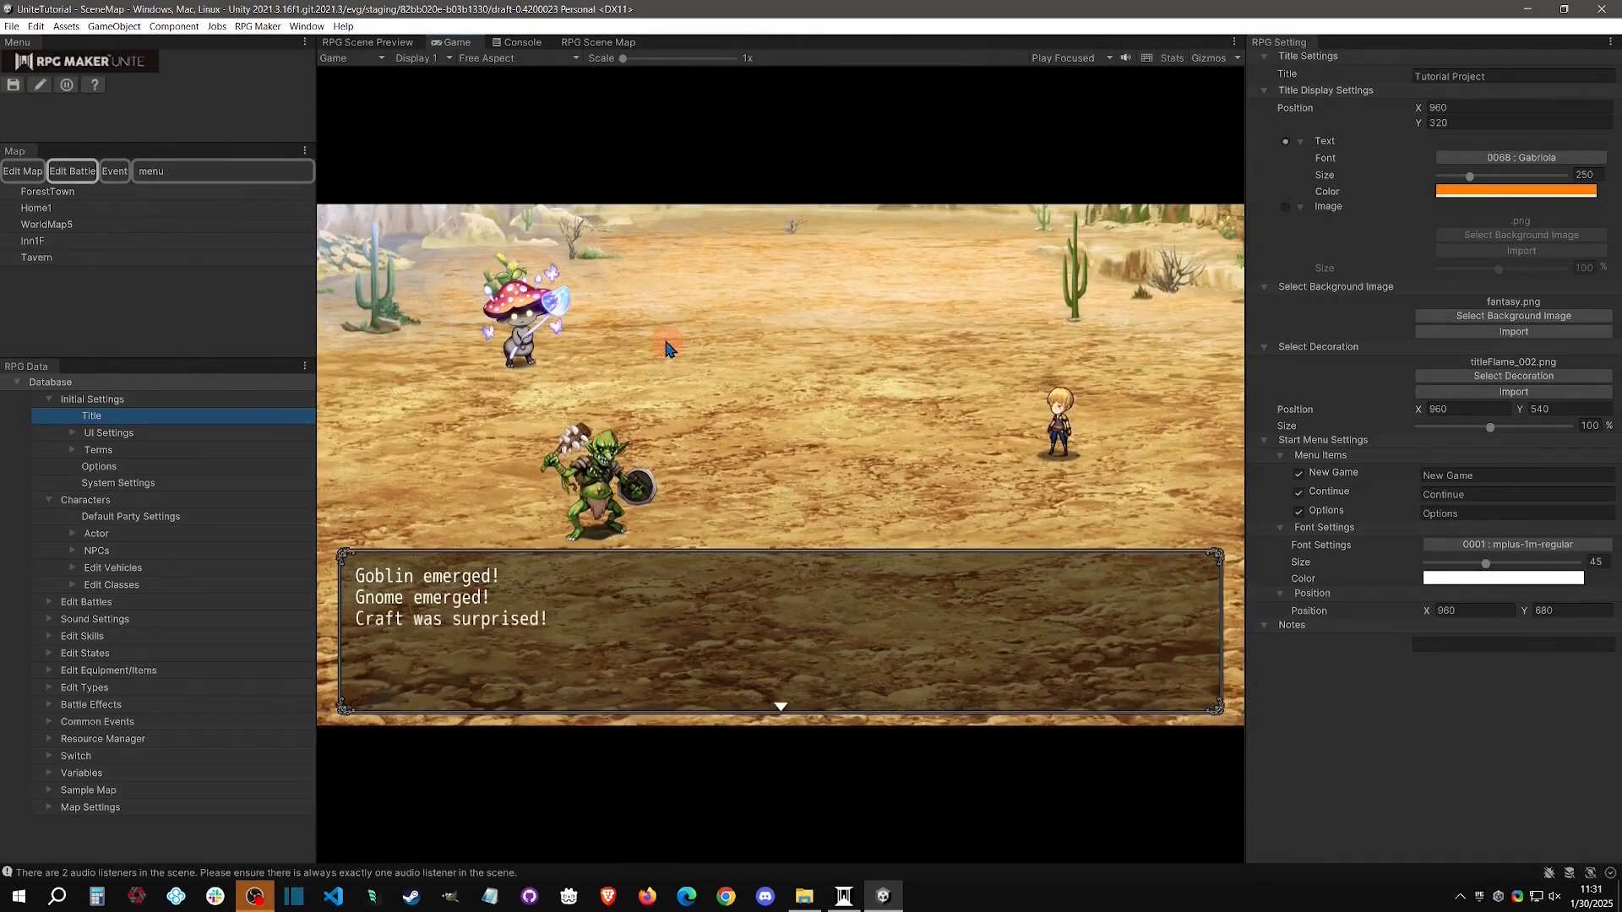
{"action": "key", "text": "Return"}
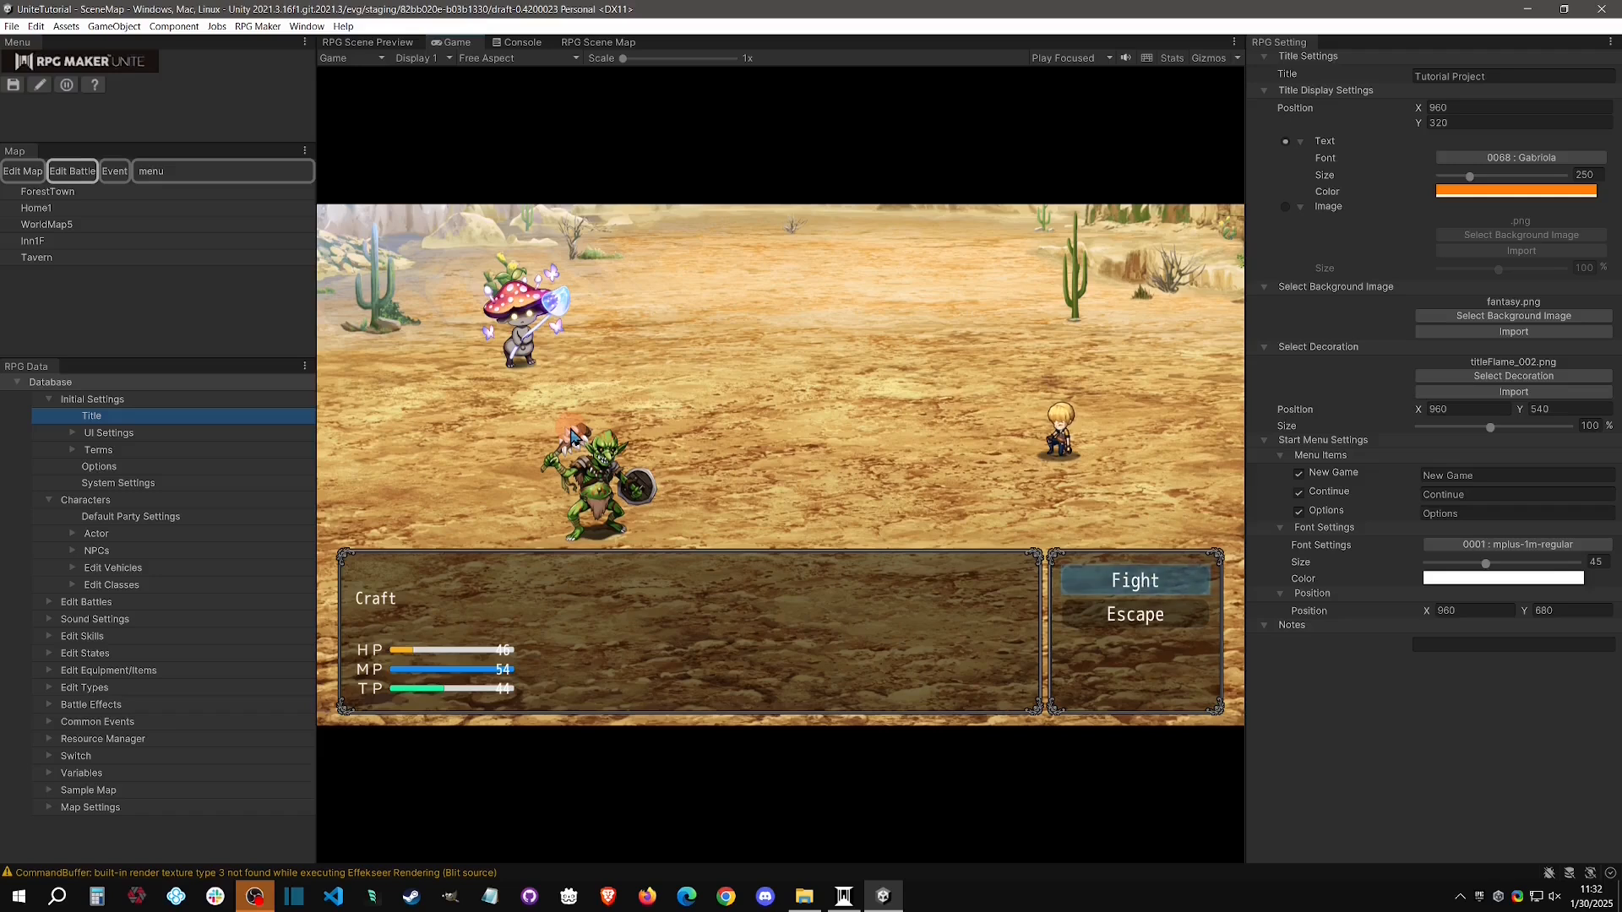
{"action": "left_click", "coordinate": [66, 85]}
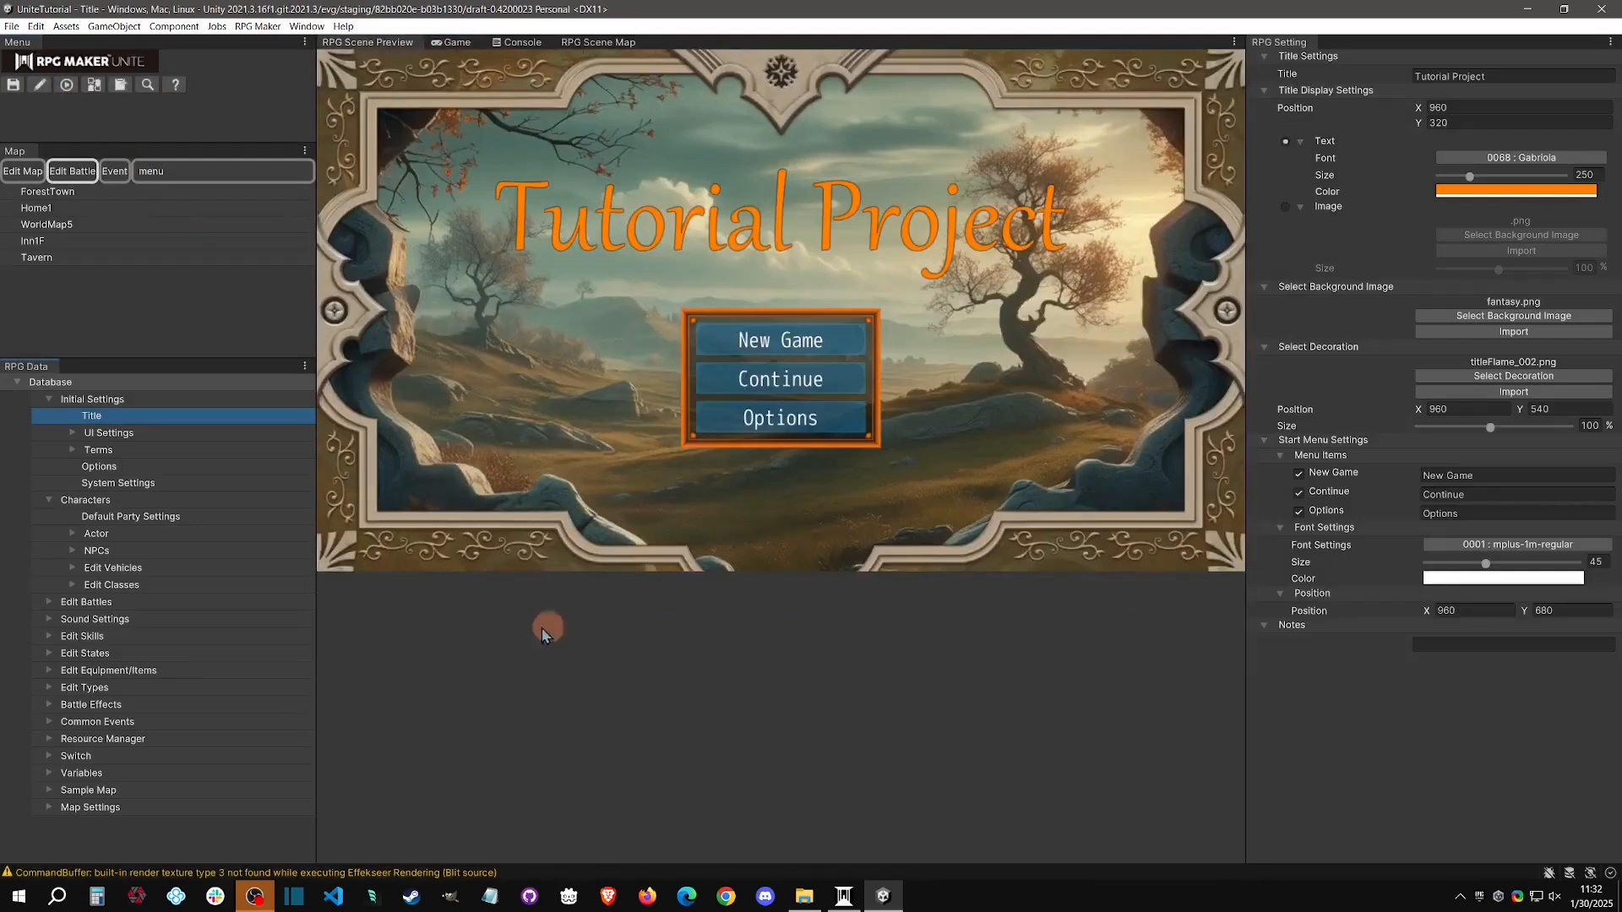
Reopen WorldMap5's battle settings and set region 1's maximum monsters to appear to 2.
{"action": "left_click", "coordinate": [50, 224]}
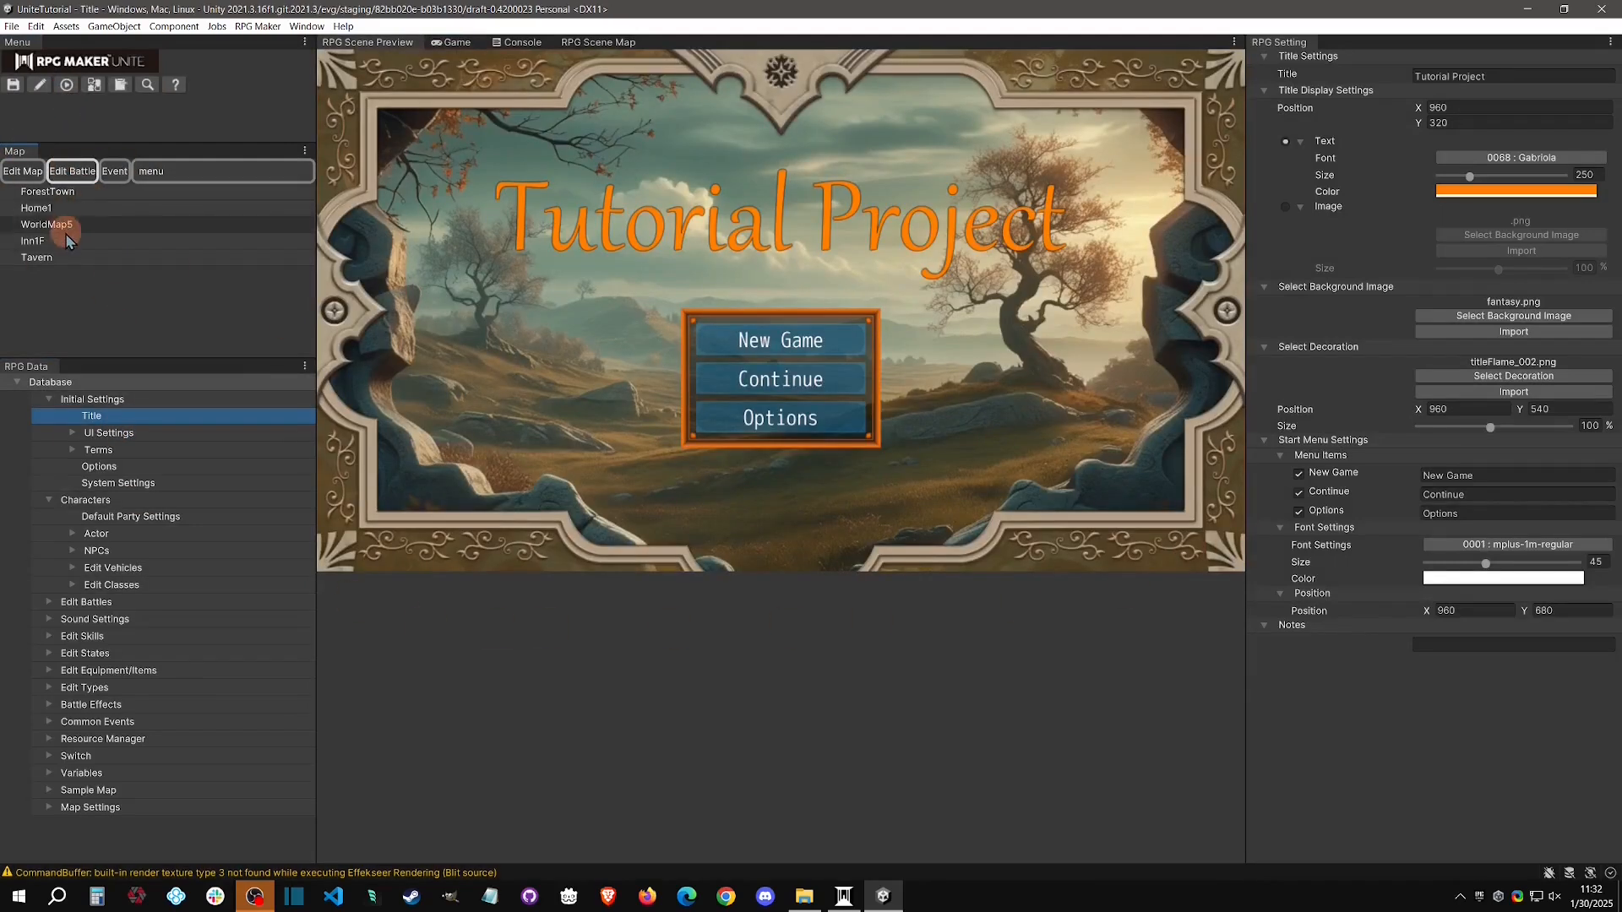
{"action": "left_click", "coordinate": [74, 171]}
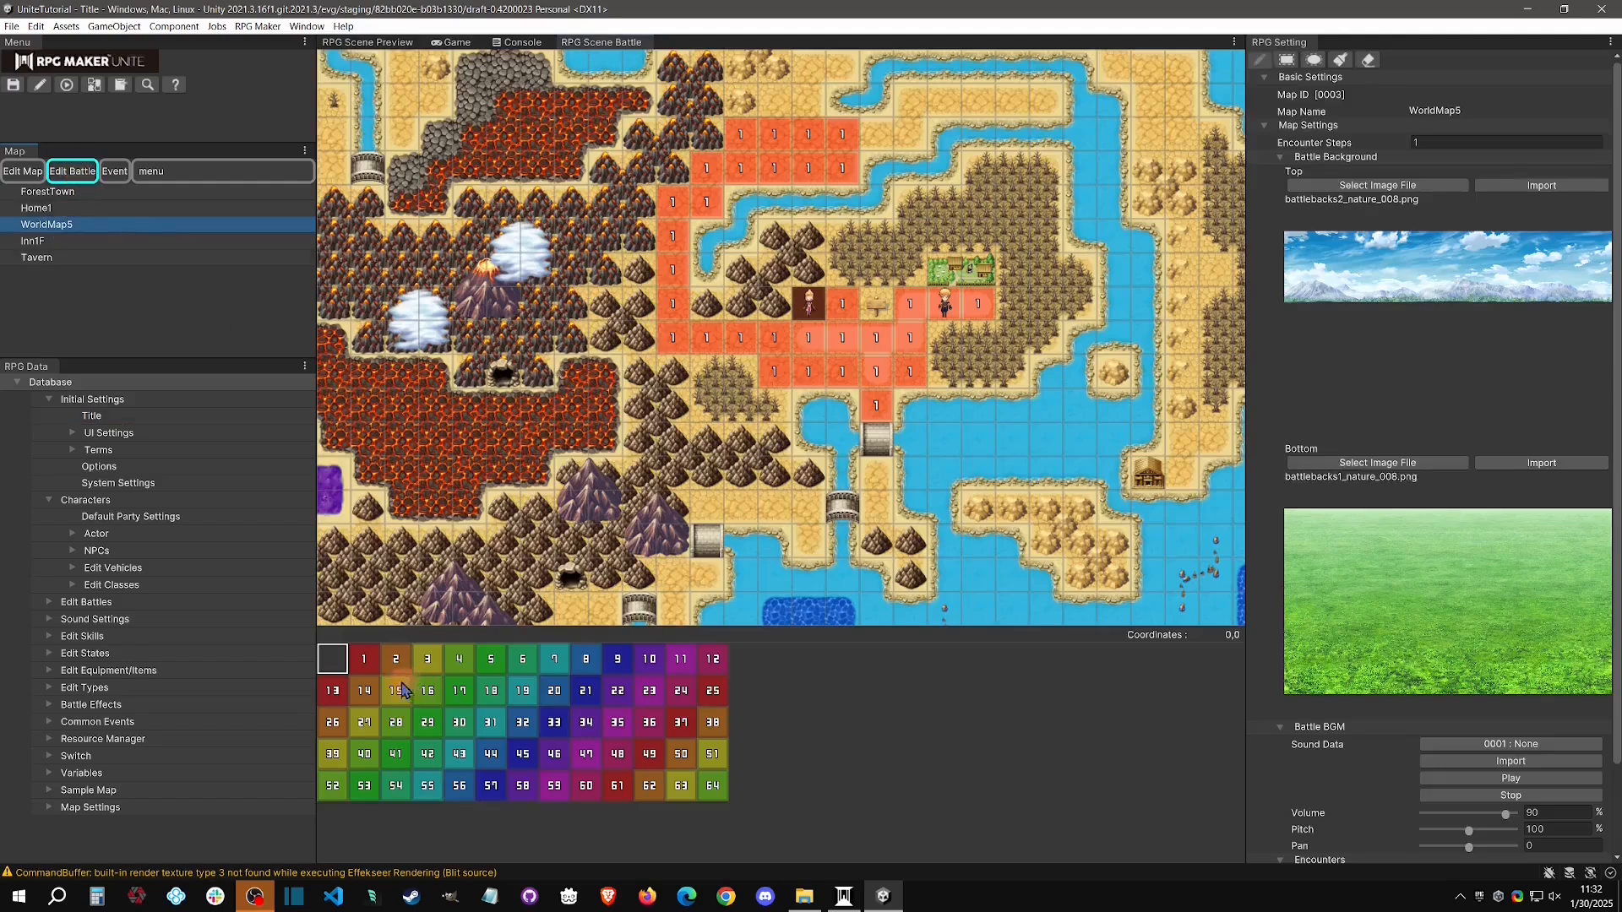
{"action": "left_click", "coordinate": [363, 658]}
{"action": "scroll", "coordinate": [1477, 681], "scroll_direction": "down", "scroll_amount": 5}
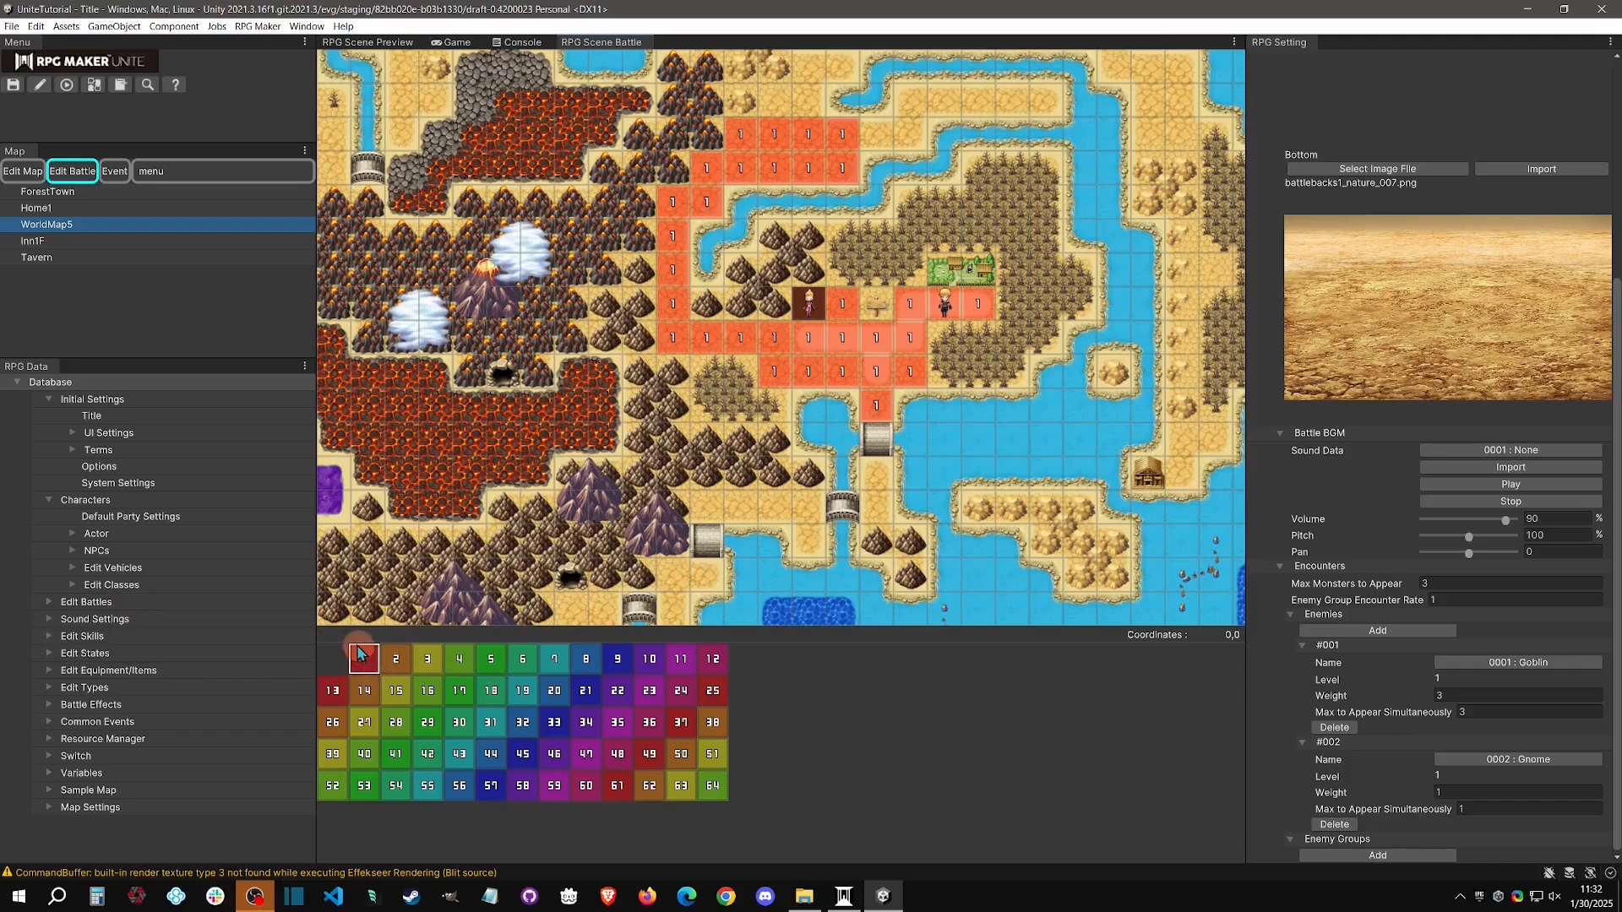
{"action": "left_click", "coordinate": [1450, 583]}
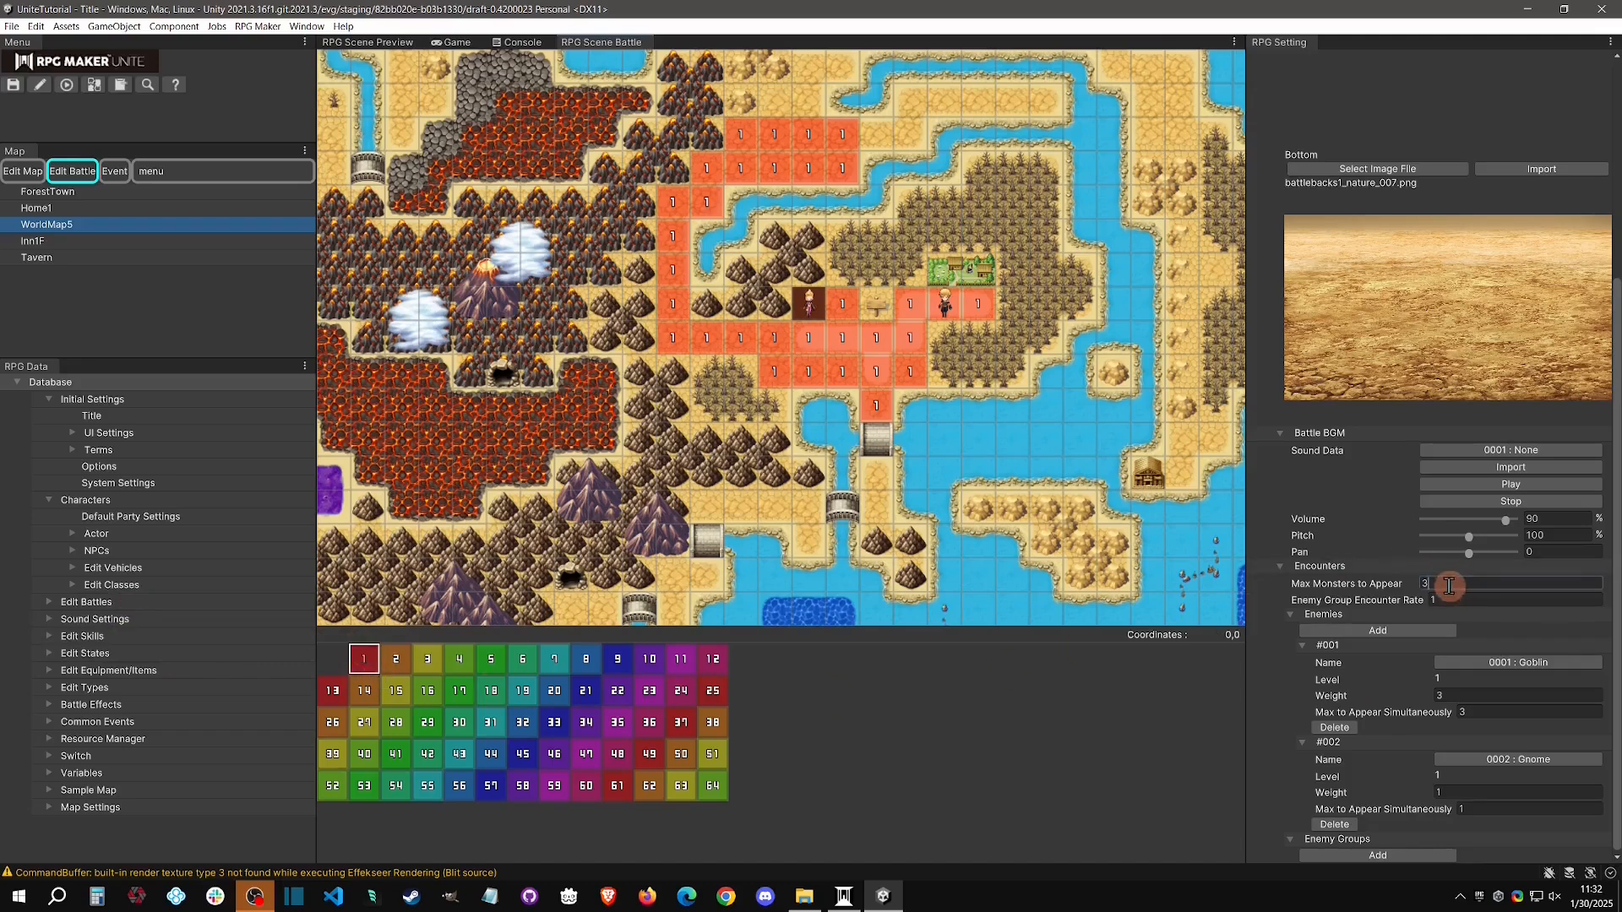
{"action": "type", "text": "2"}
Paint region 2 over the forest tiles around the town and the road, and set its encounter steps to 2.
{"action": "left_click", "coordinate": [395, 661]}
{"action": "mouse_move", "coordinate": [710, 382]}
{"action": "left_mouse_down"}
{"action": "mouse_move", "coordinate": [743, 380]}
{"action": "mouse_move", "coordinate": [722, 414]}
{"action": "mouse_move", "coordinate": [775, 409]}
{"action": "left_mouse_up"}
{"action": "mouse_move", "coordinate": [944, 372]}
{"action": "left_mouse_down"}
{"action": "mouse_move", "coordinate": [1039, 342]}
{"action": "mouse_move", "coordinate": [1066, 270]}
{"action": "mouse_move", "coordinate": [1016, 291]}
{"action": "mouse_move", "coordinate": [1043, 207]}
{"action": "mouse_move", "coordinate": [980, 182]}
{"action": "mouse_move", "coordinate": [946, 212]}
{"action": "mouse_move", "coordinate": [969, 240]}
{"action": "mouse_move", "coordinate": [845, 240]}
{"action": "mouse_move", "coordinate": [879, 275]}
{"action": "mouse_move", "coordinate": [917, 272]}
{"action": "left_mouse_up"}
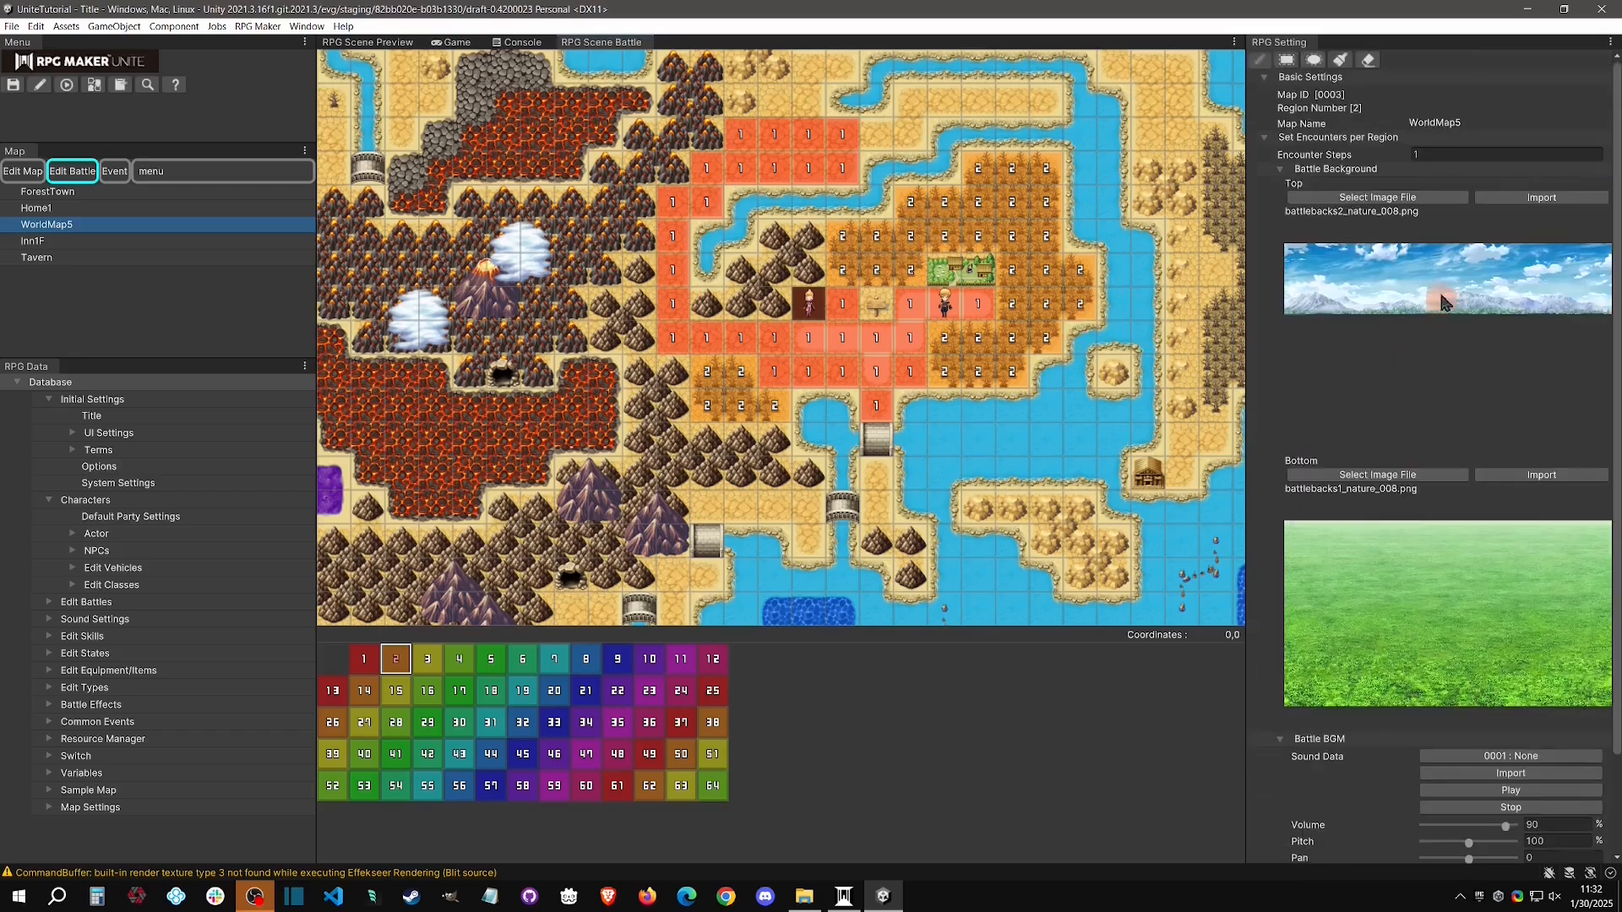
{"action": "left_click", "coordinate": [1442, 164]}
{"action": "left_click", "coordinate": [1430, 158]}
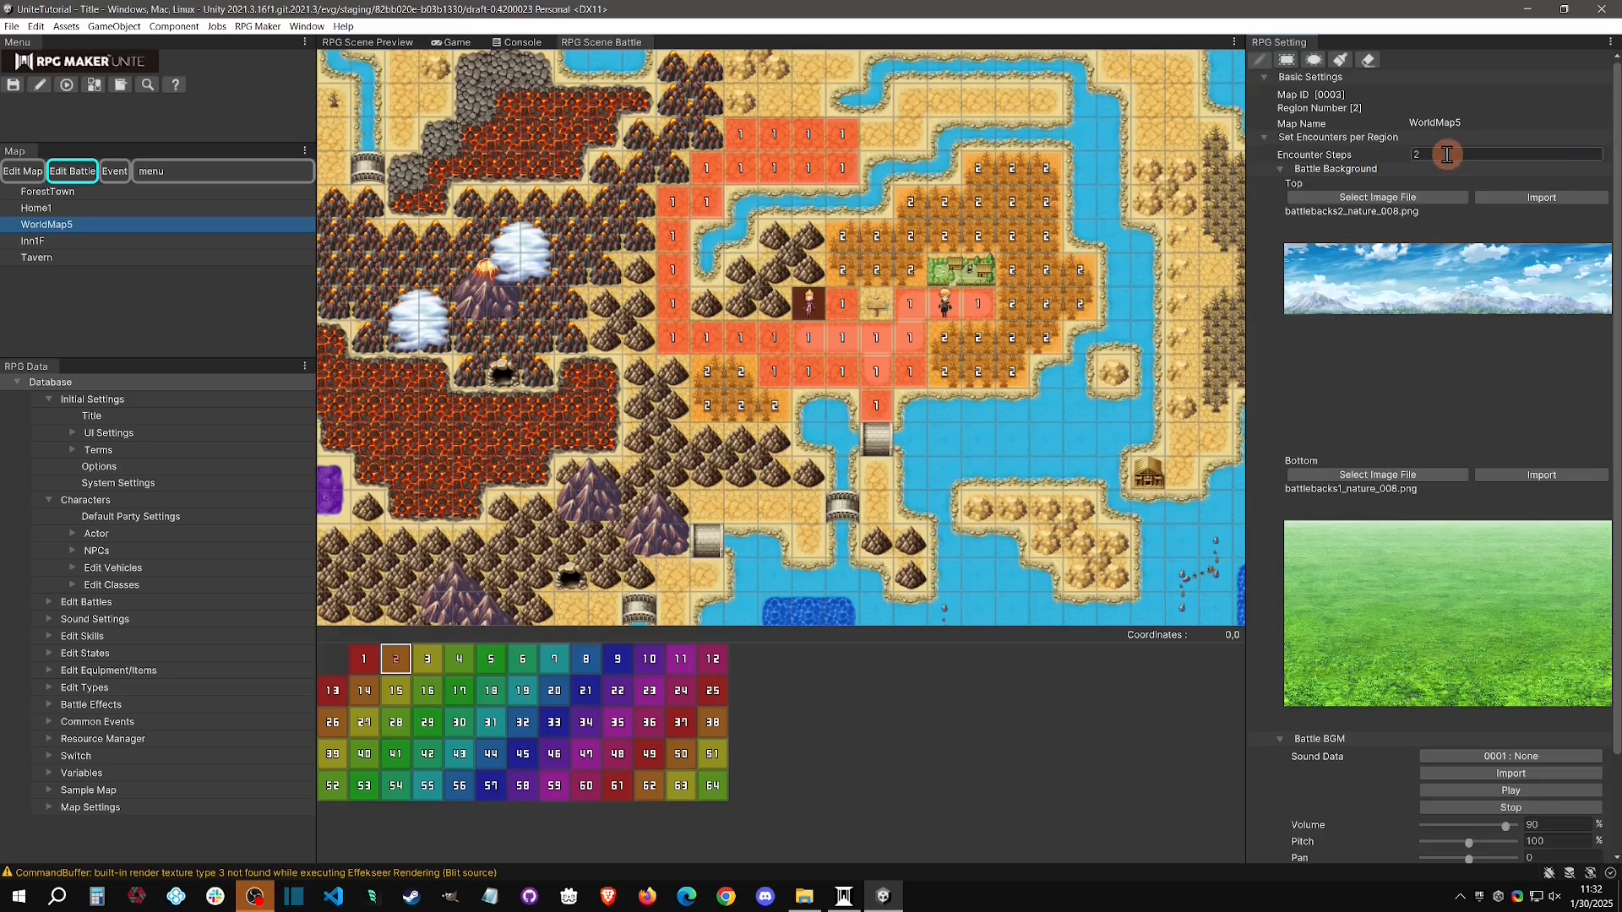
Set region 2's top battle background to the rocky image battlebacks2_nature_012.png.
{"action": "left_click", "coordinate": [1390, 198]}
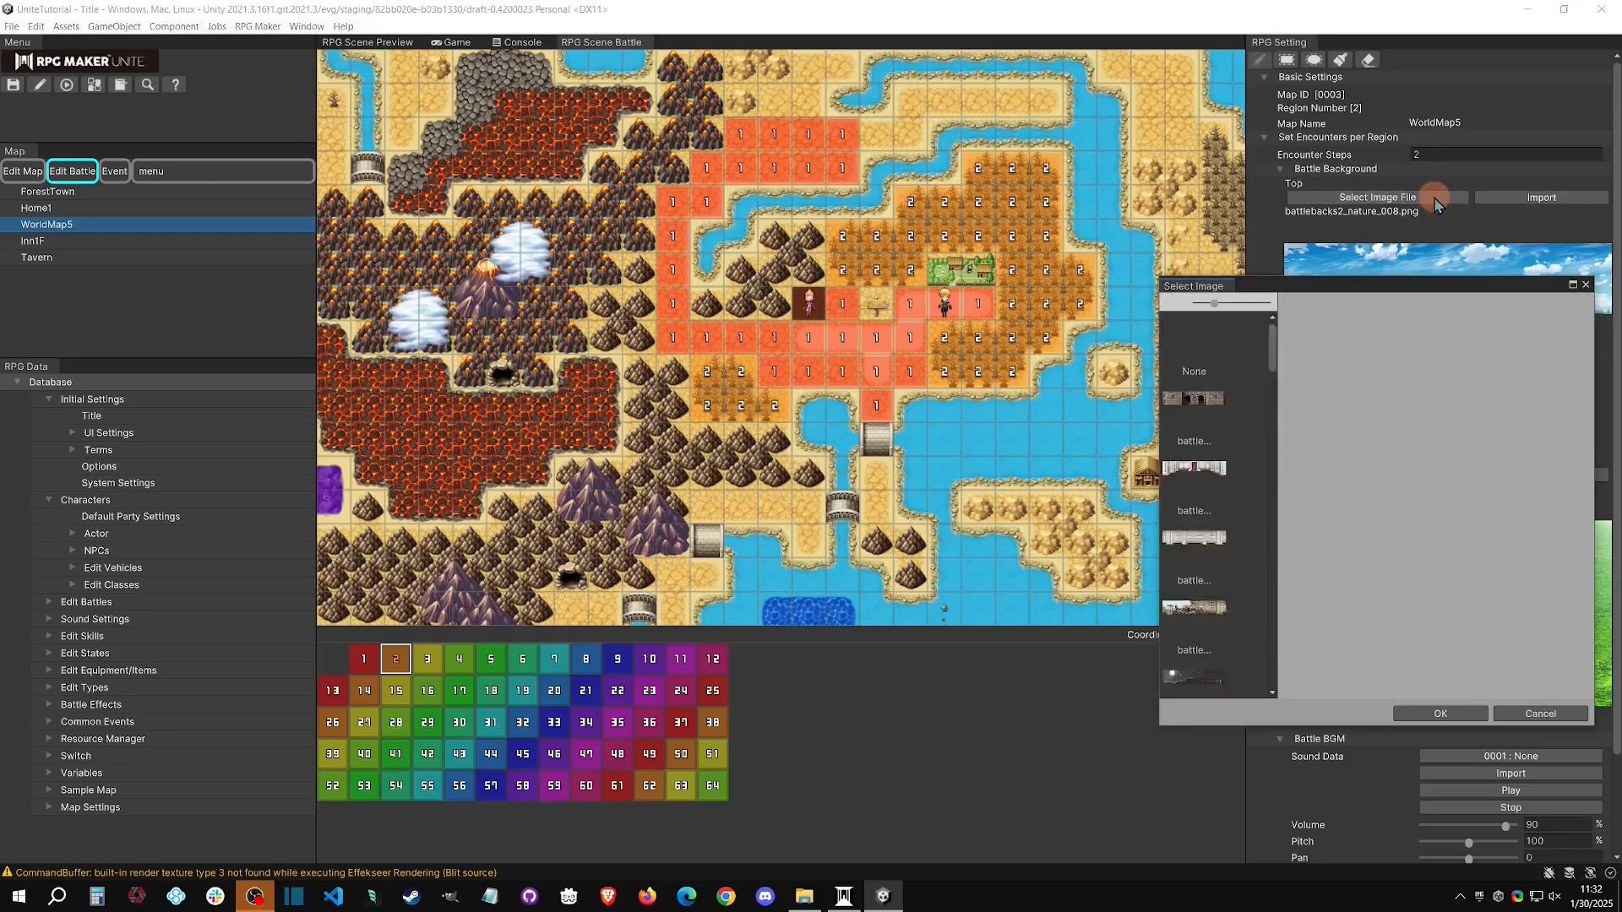
{"action": "left_click", "coordinate": [1194, 510]}
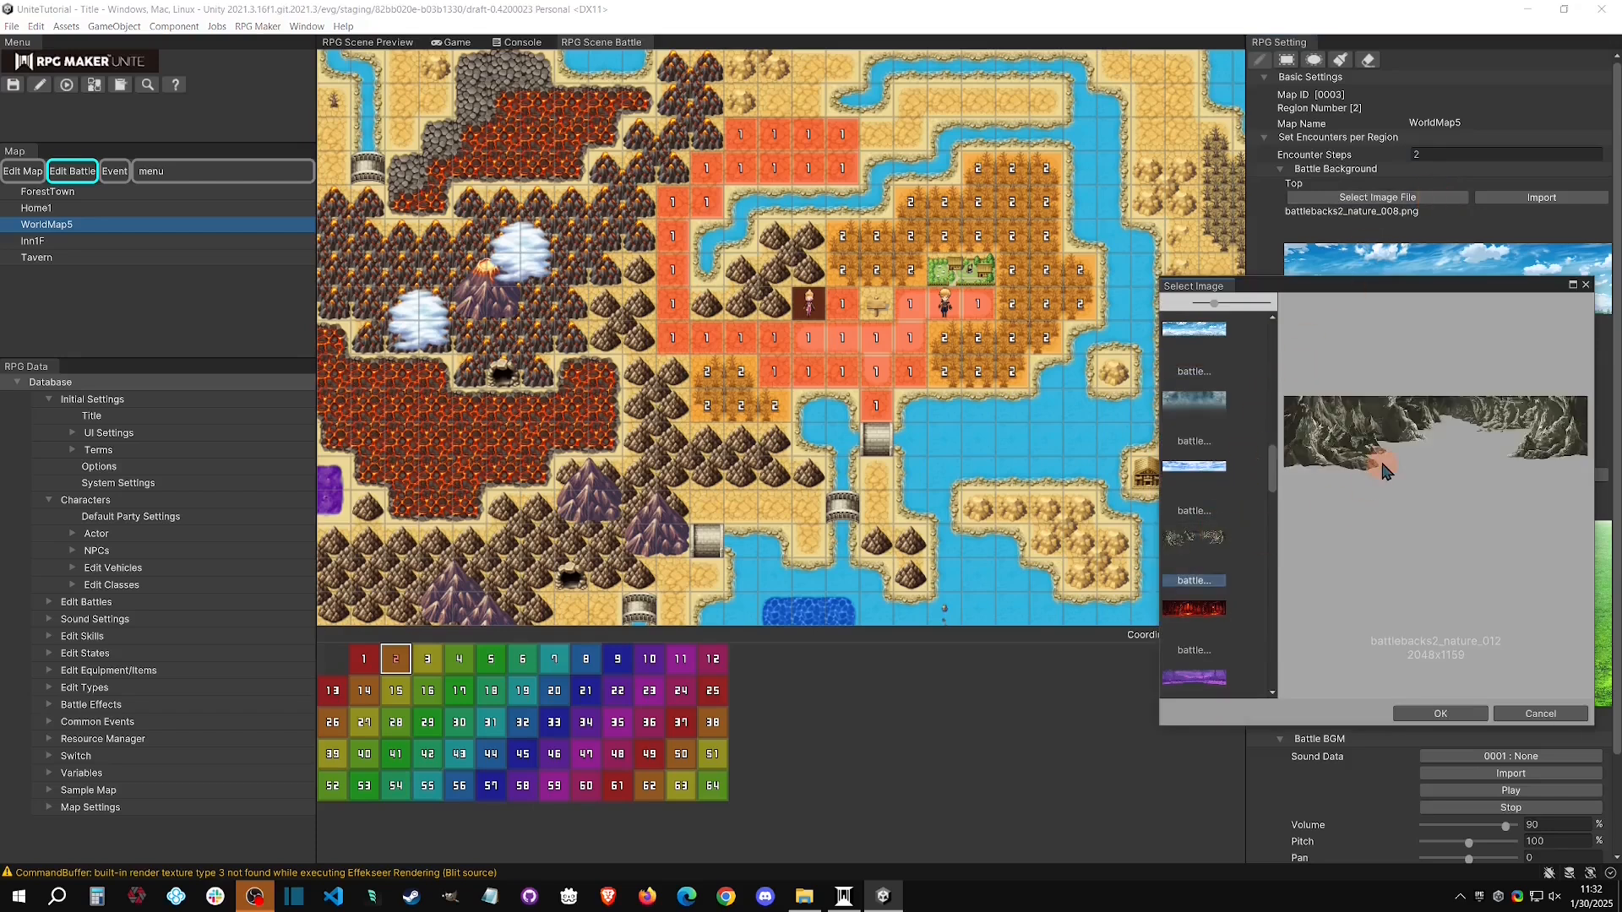
{"action": "key", "text": "Up"}
{"action": "key", "text": "Up"}
{"action": "key", "text": "Up"}
{"action": "key", "text": "Up"}
{"action": "key", "text": "Up"}
{"action": "key", "text": "Up"}
{"action": "key", "text": "Up"}
{"action": "key", "text": "Up"}
{"action": "key", "text": "Up"}
{"action": "key", "text": "Up"}
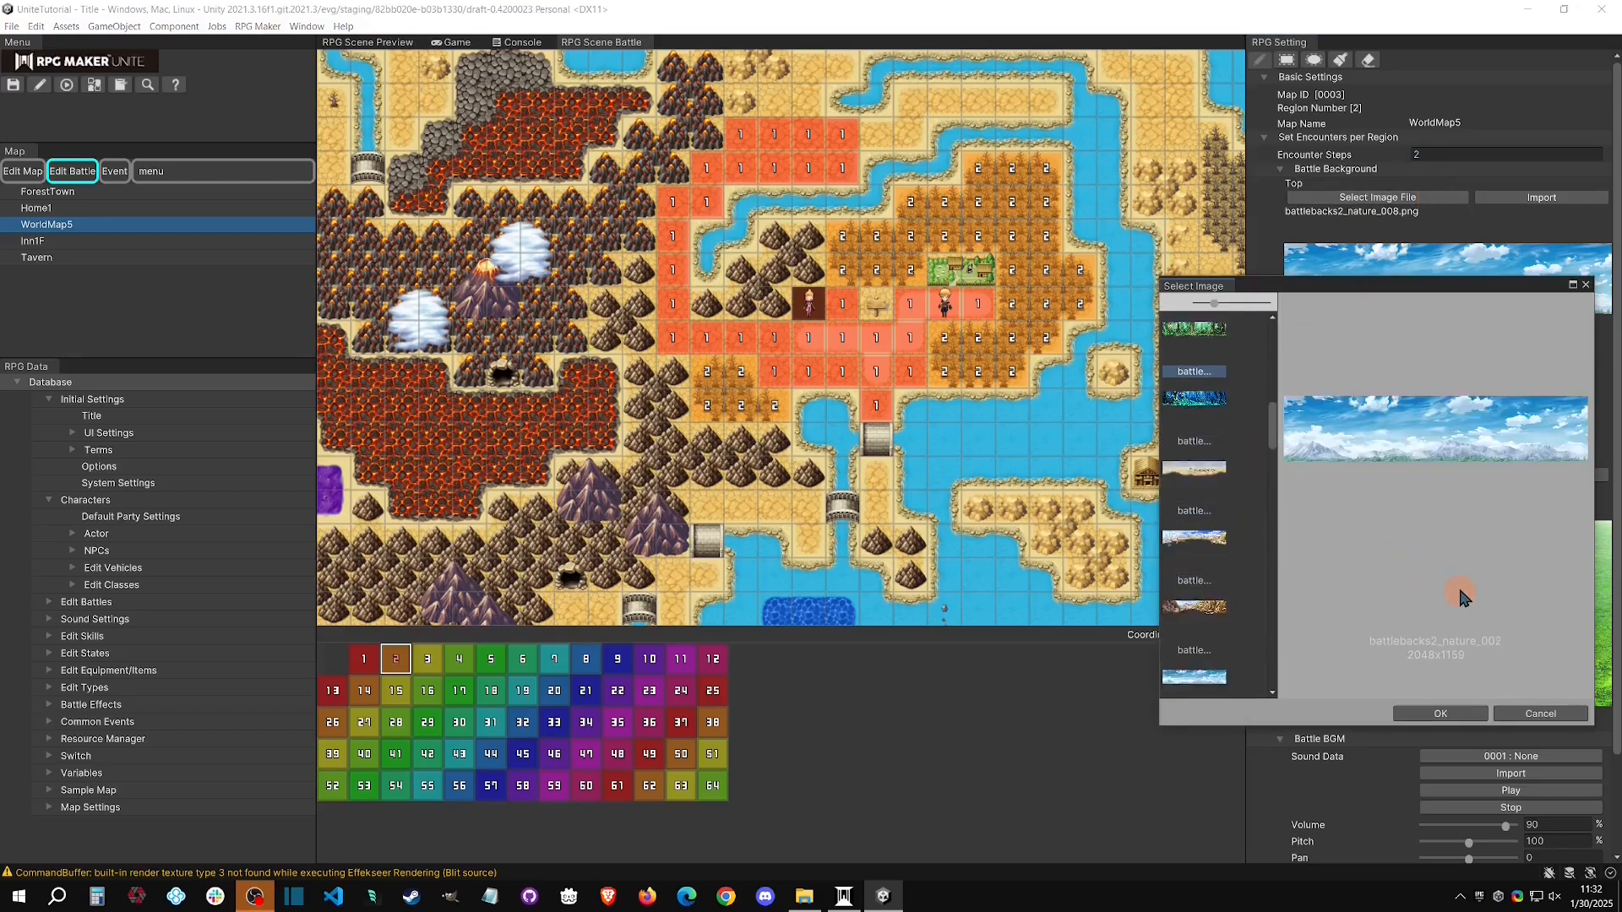
{"action": "scroll", "coordinate": [1200, 484], "scroll_direction": "down", "scroll_amount": 10}
{"action": "left_click", "coordinate": [1196, 481]}
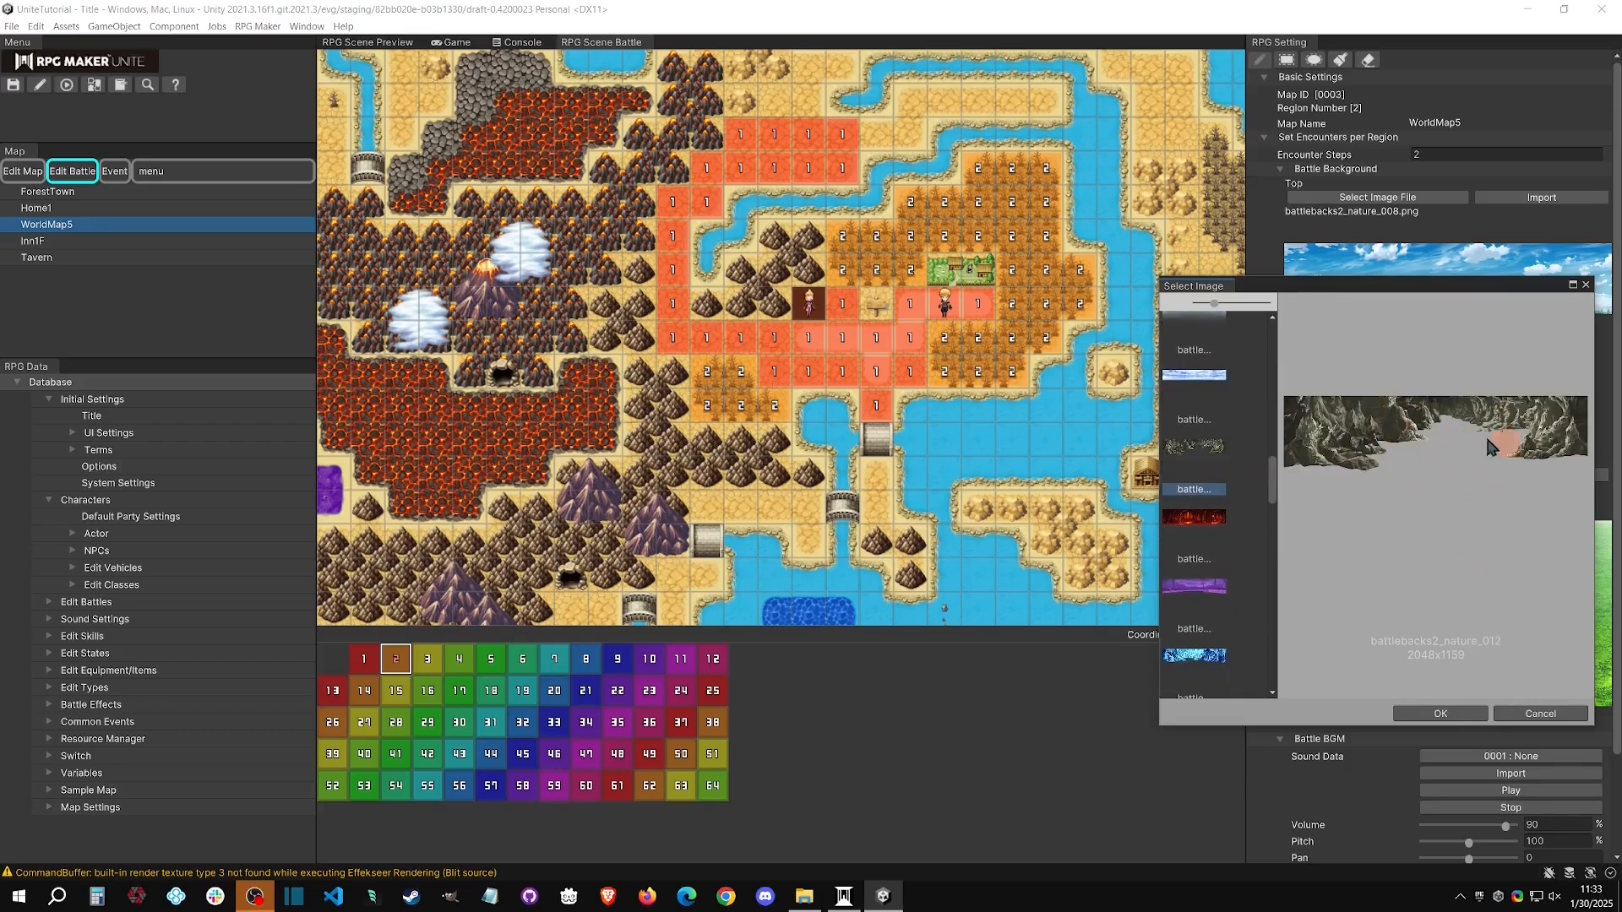
{"action": "left_click", "coordinate": [1444, 714]}
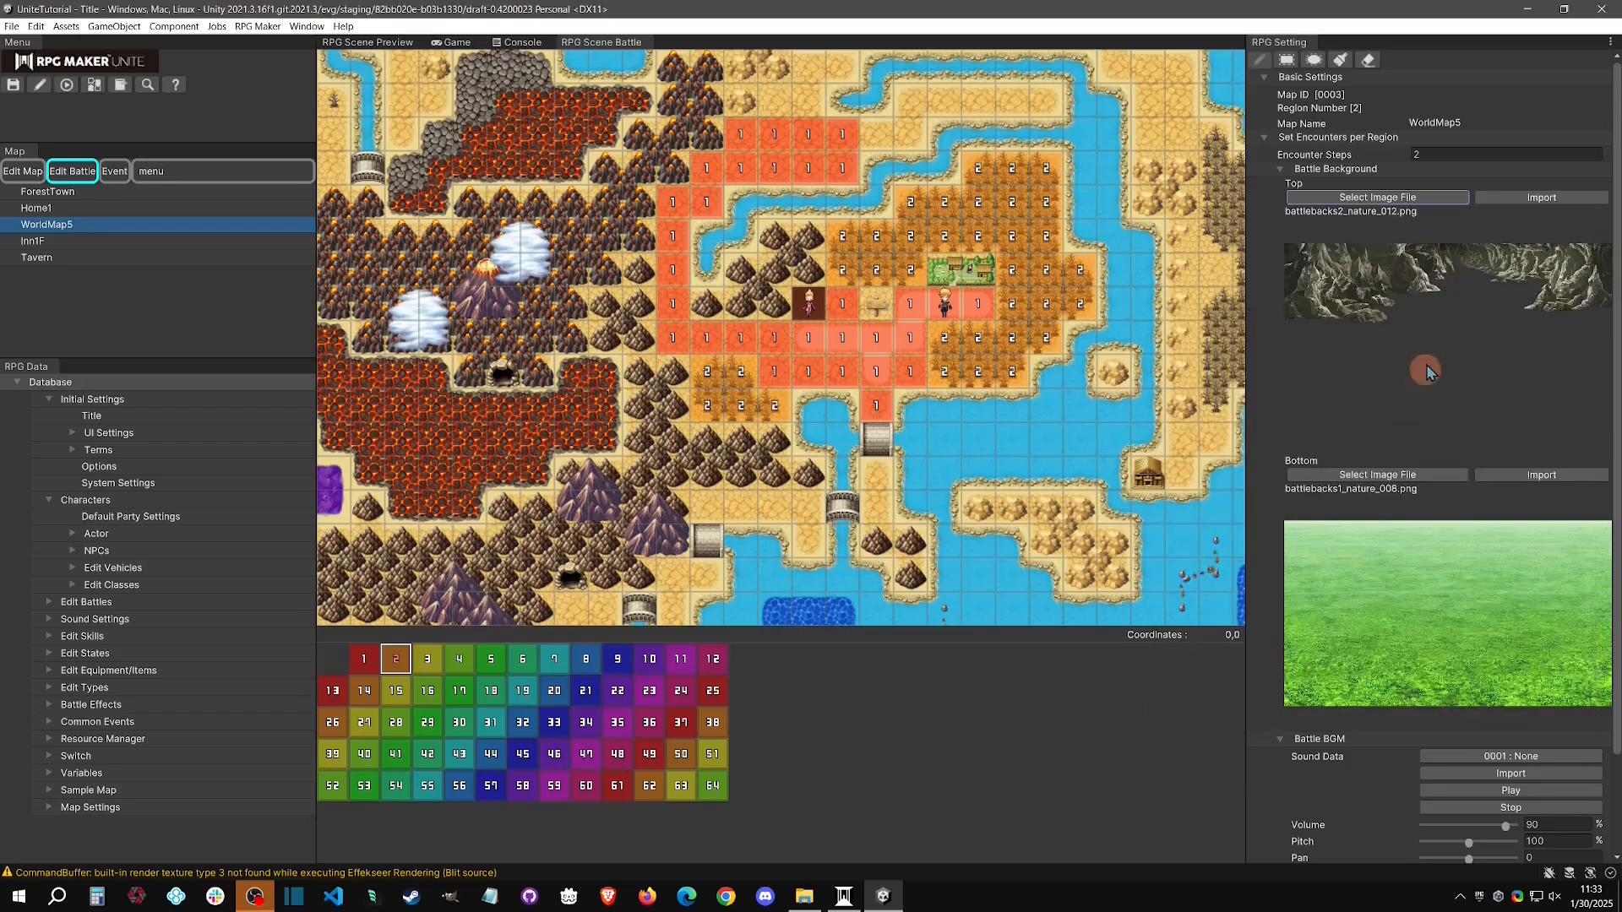
Set region 2's bottom battle background to the sandy ground image battlebacks1_town_013.png.
{"action": "left_click", "coordinate": [1355, 478]}
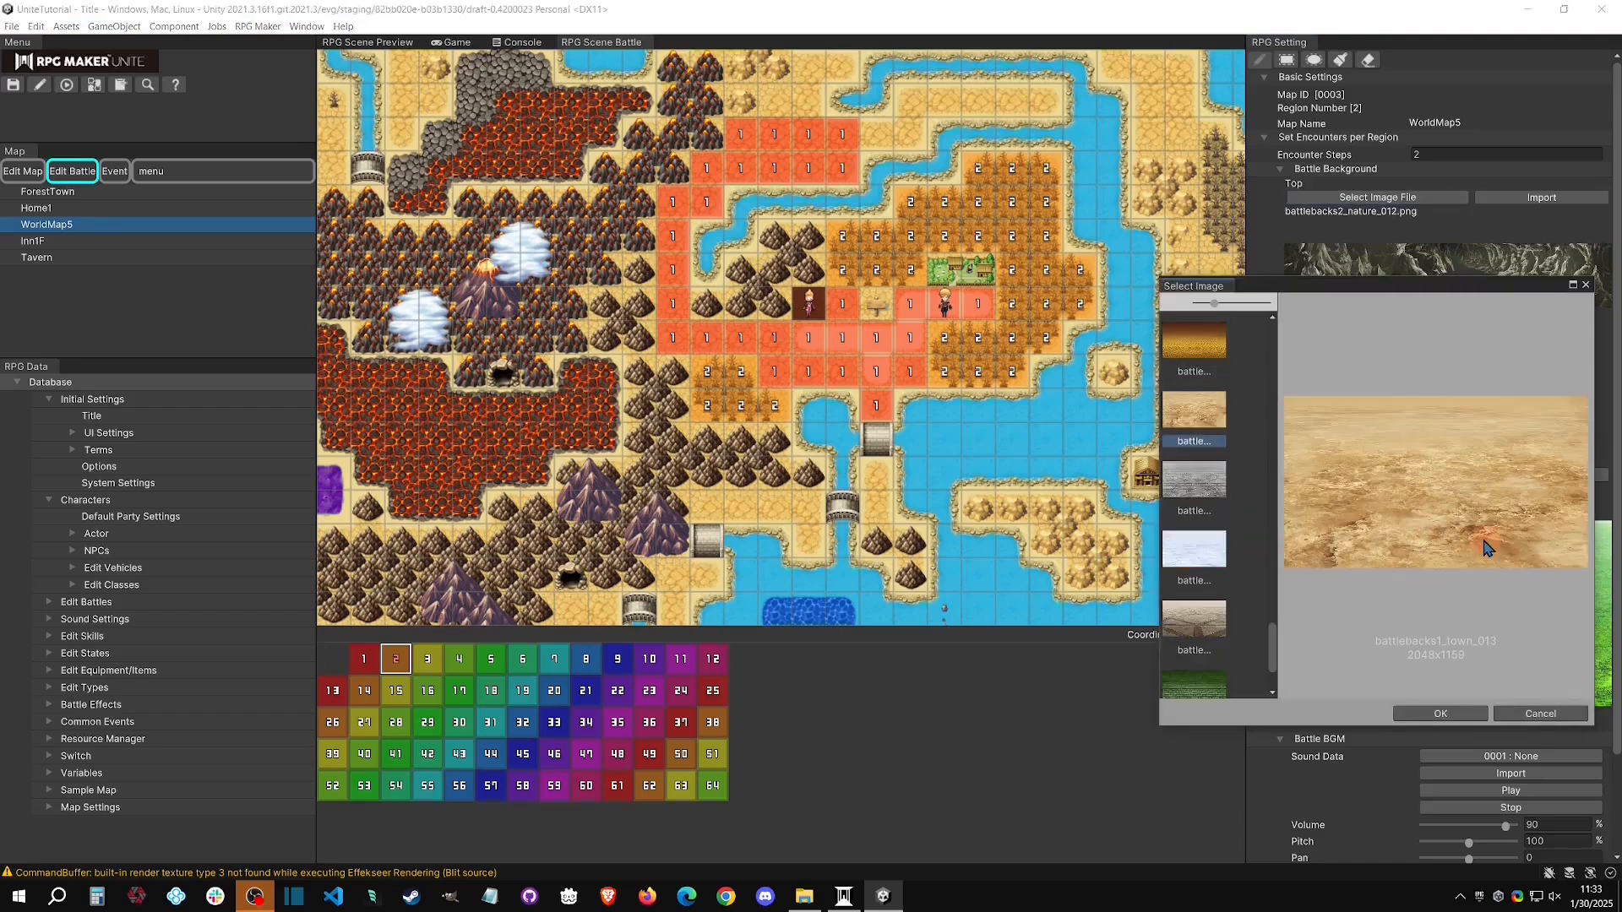
{"action": "left_click", "coordinate": [1465, 714]}
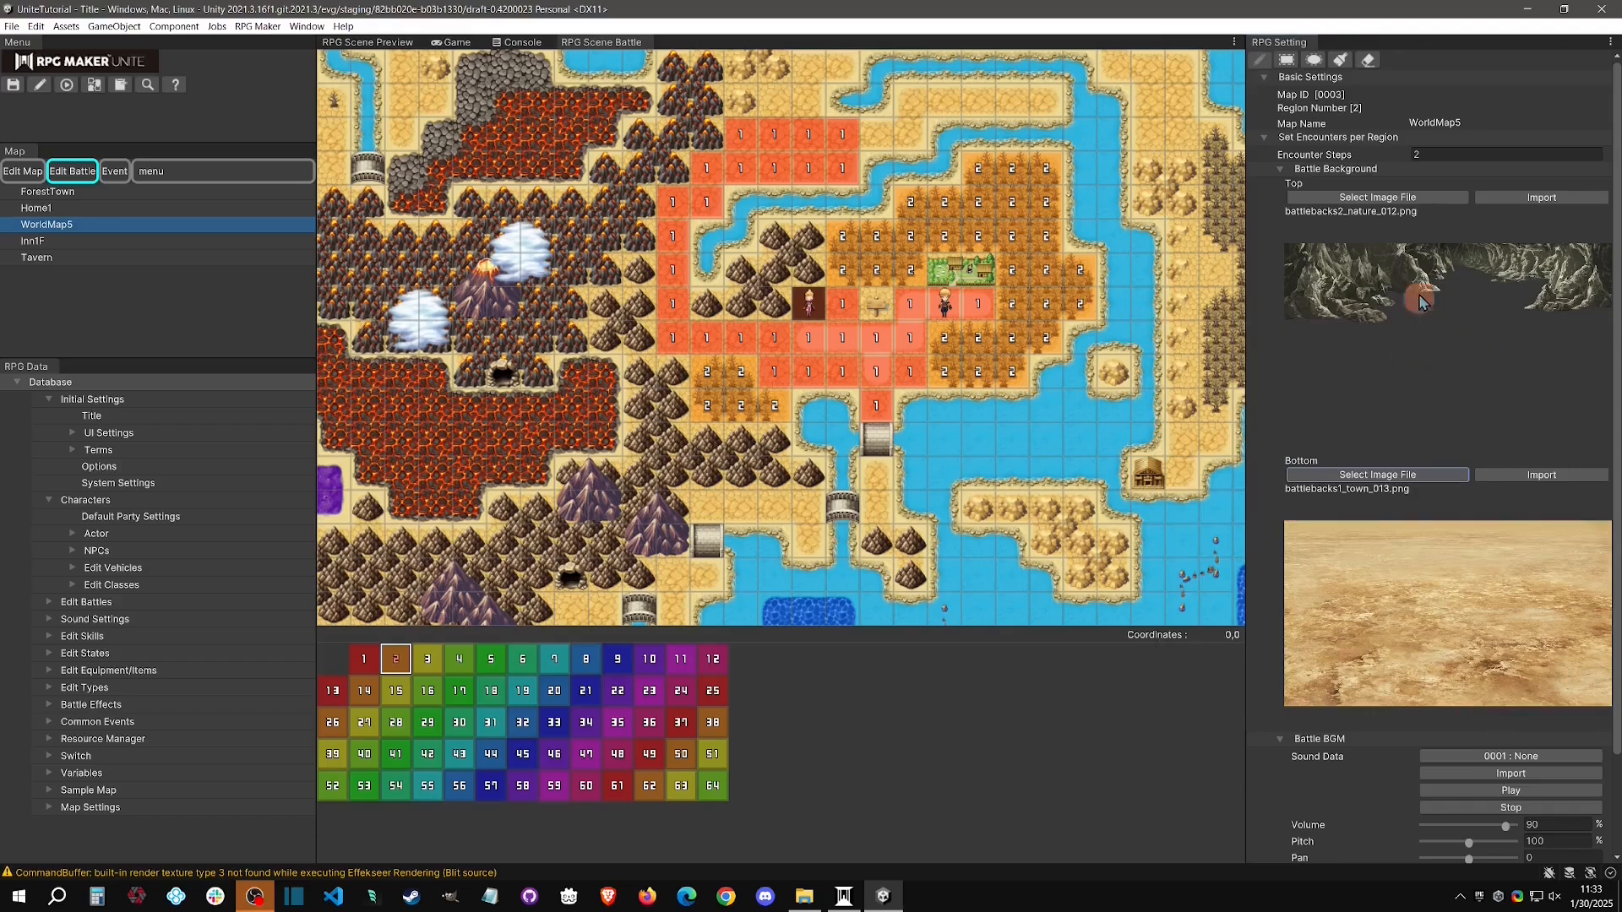
Add two Goblin enemies to region 2's encounters as #001 and #002.
{"action": "scroll", "coordinate": [1409, 480], "scroll_direction": "down", "scroll_amount": 3}
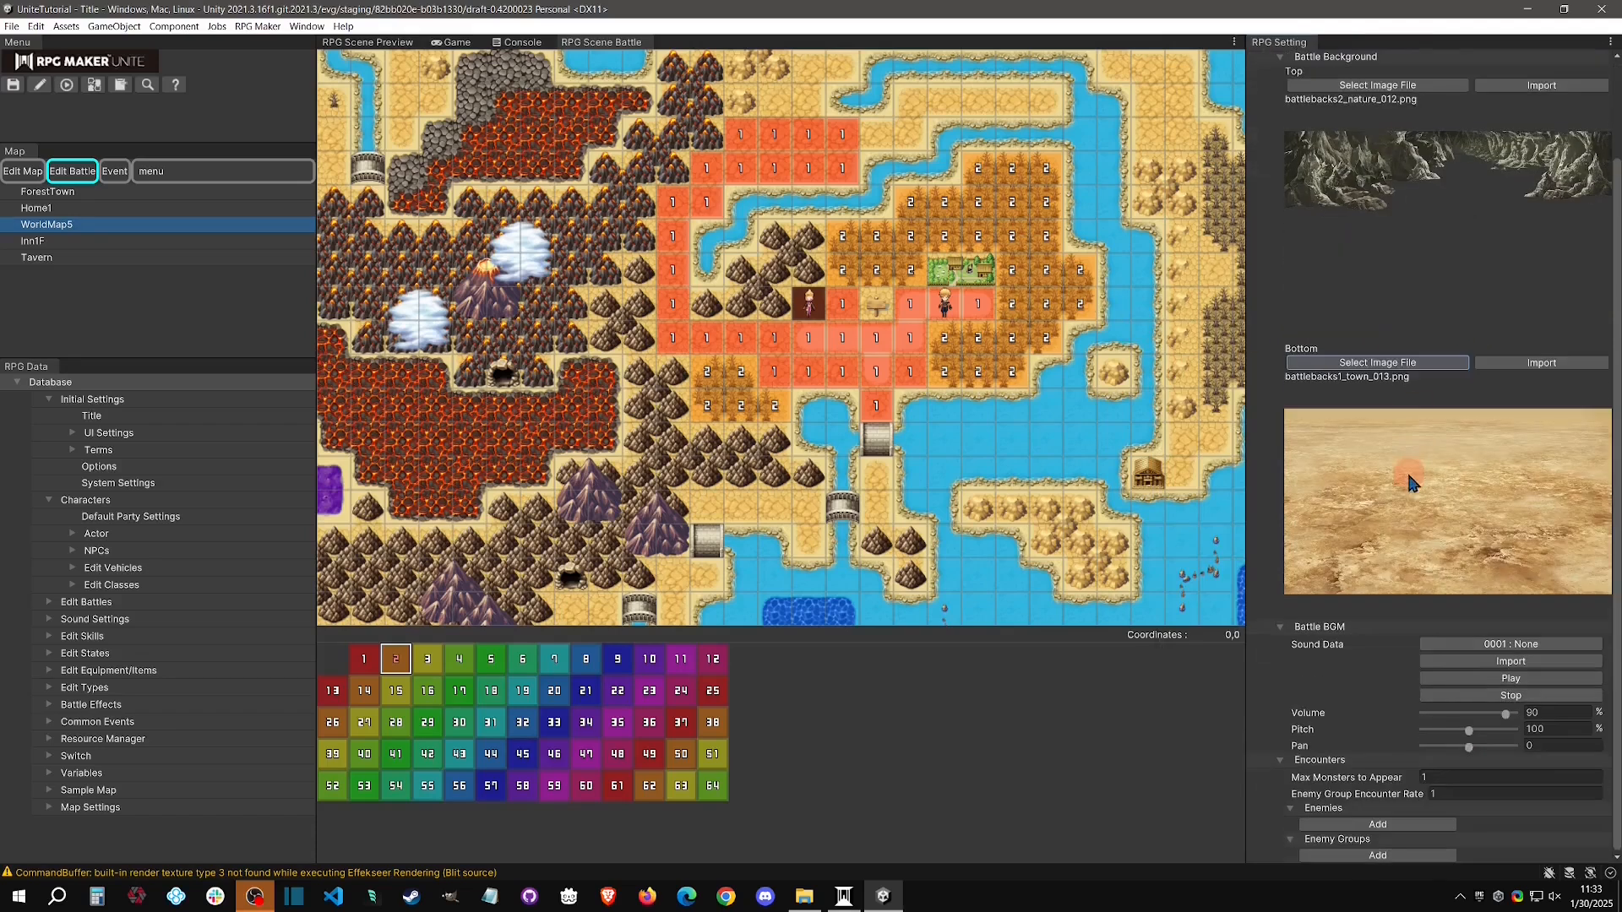
{"action": "left_click", "coordinate": [1378, 824]}
{"action": "scroll", "coordinate": [1378, 825], "scroll_direction": "down", "scroll_amount": 3}
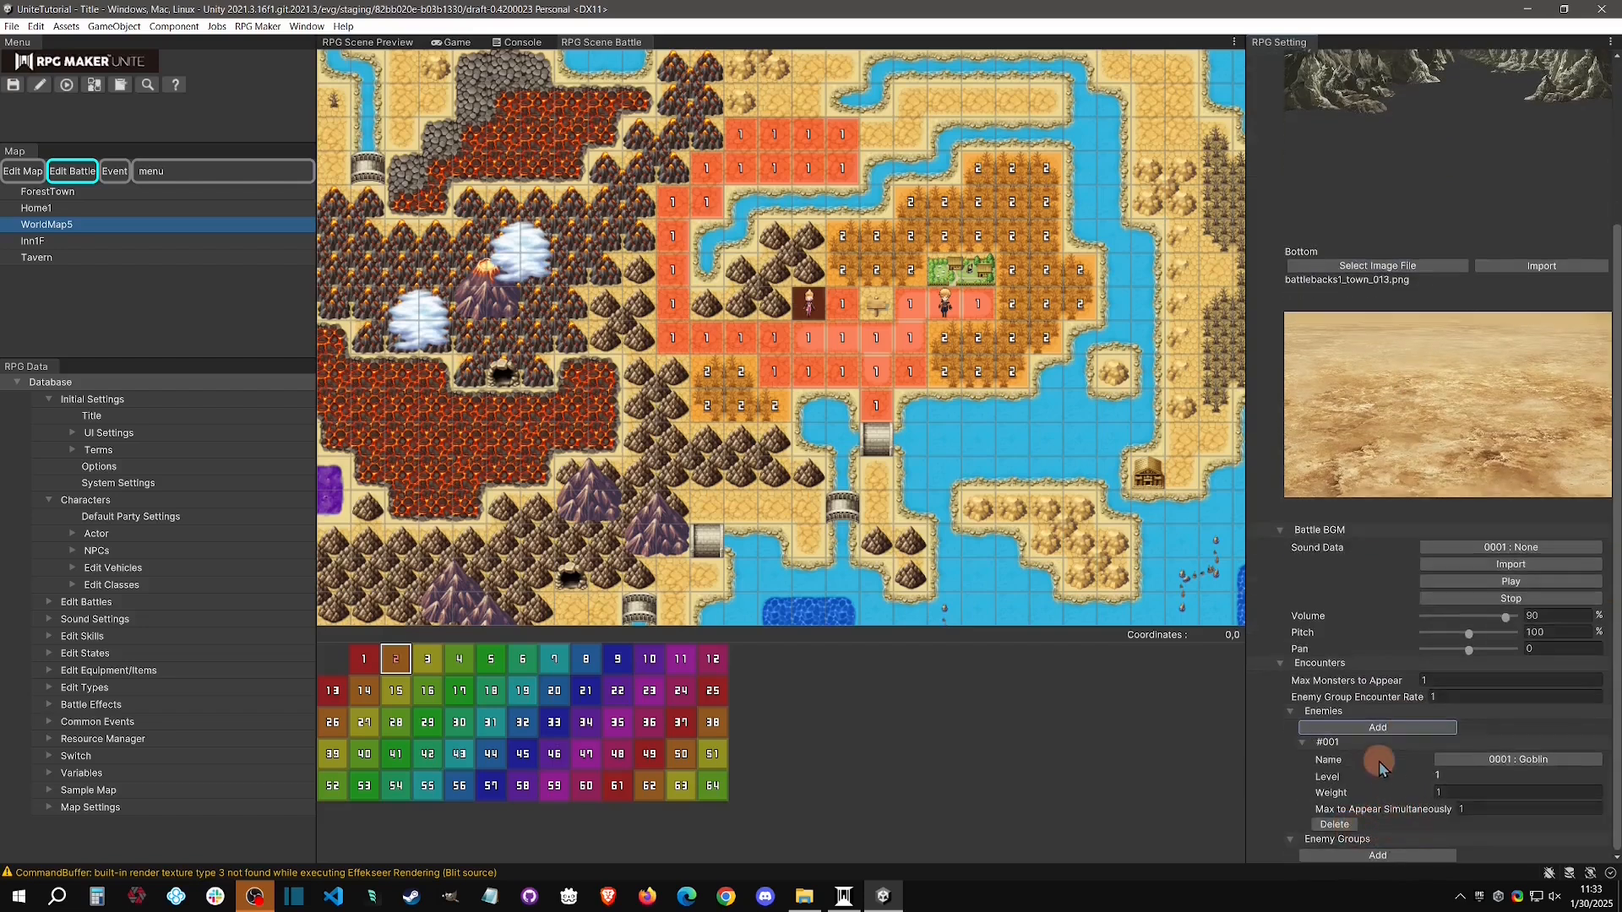
{"action": "left_click", "coordinate": [1377, 727]}
Set enemy #001's weight to 3 and its maximum simultaneous appearances to 3 in region 2.
{"action": "left_click", "coordinate": [1480, 790]}
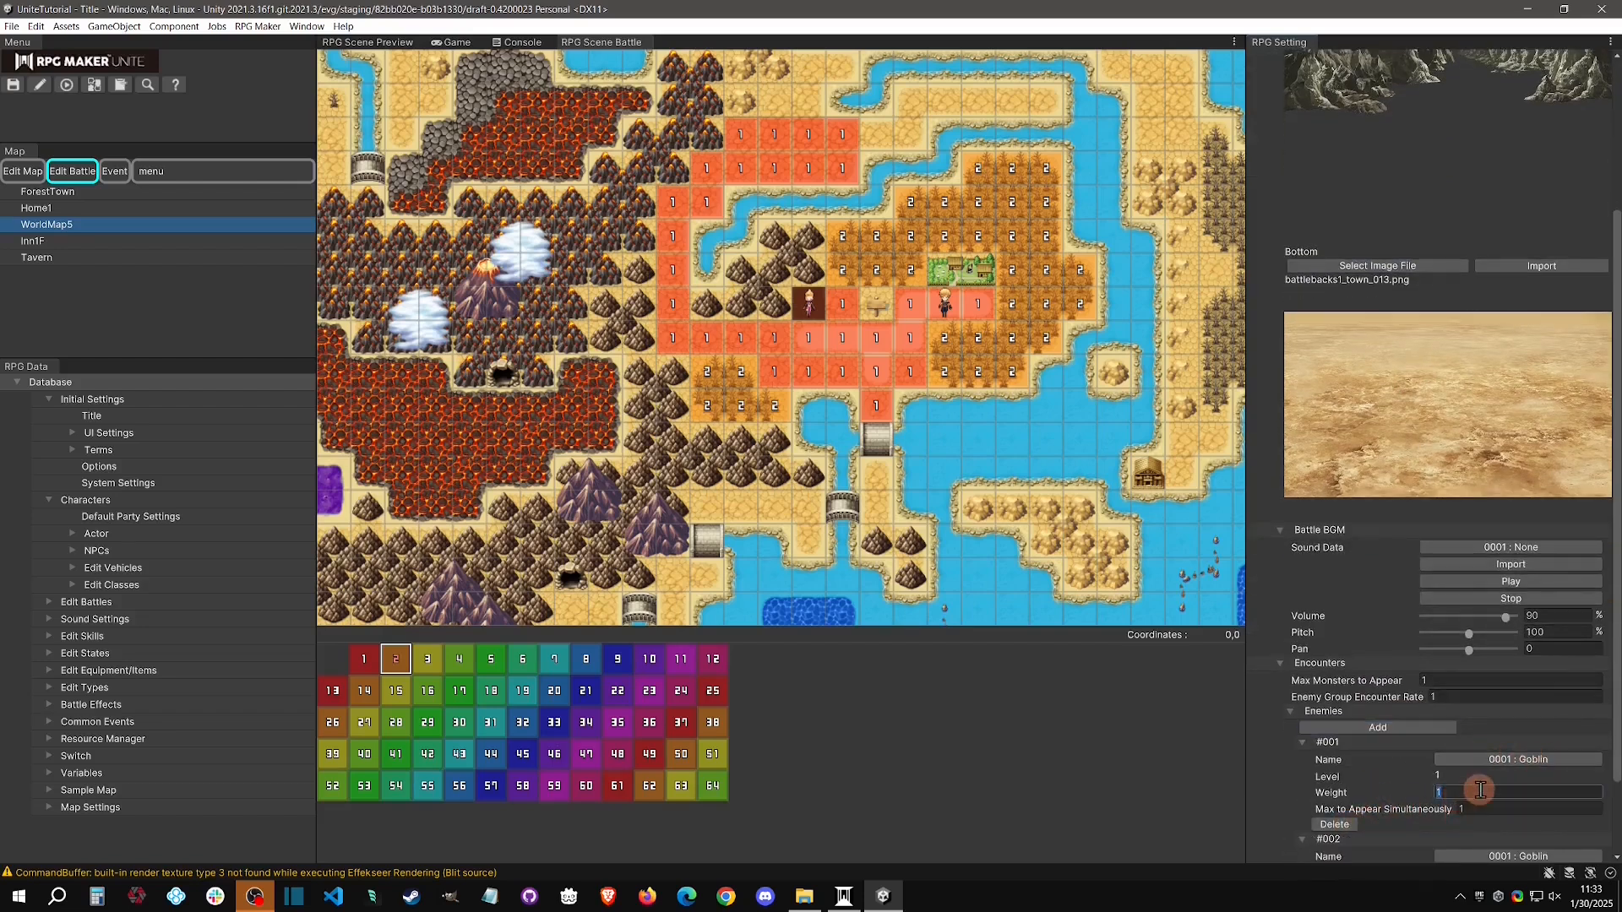
{"action": "type", "text": "3"}
{"action": "scroll", "coordinate": [1470, 794], "scroll_direction": "down", "scroll_amount": 3}
{"action": "left_click", "coordinate": [1503, 714]}
{"action": "type", "text": "3"}
Change region 2's maximum monsters to appear and open enemy #002's maximum simultaneous appearances for editing.
{"action": "left_click", "coordinate": [1447, 584]}
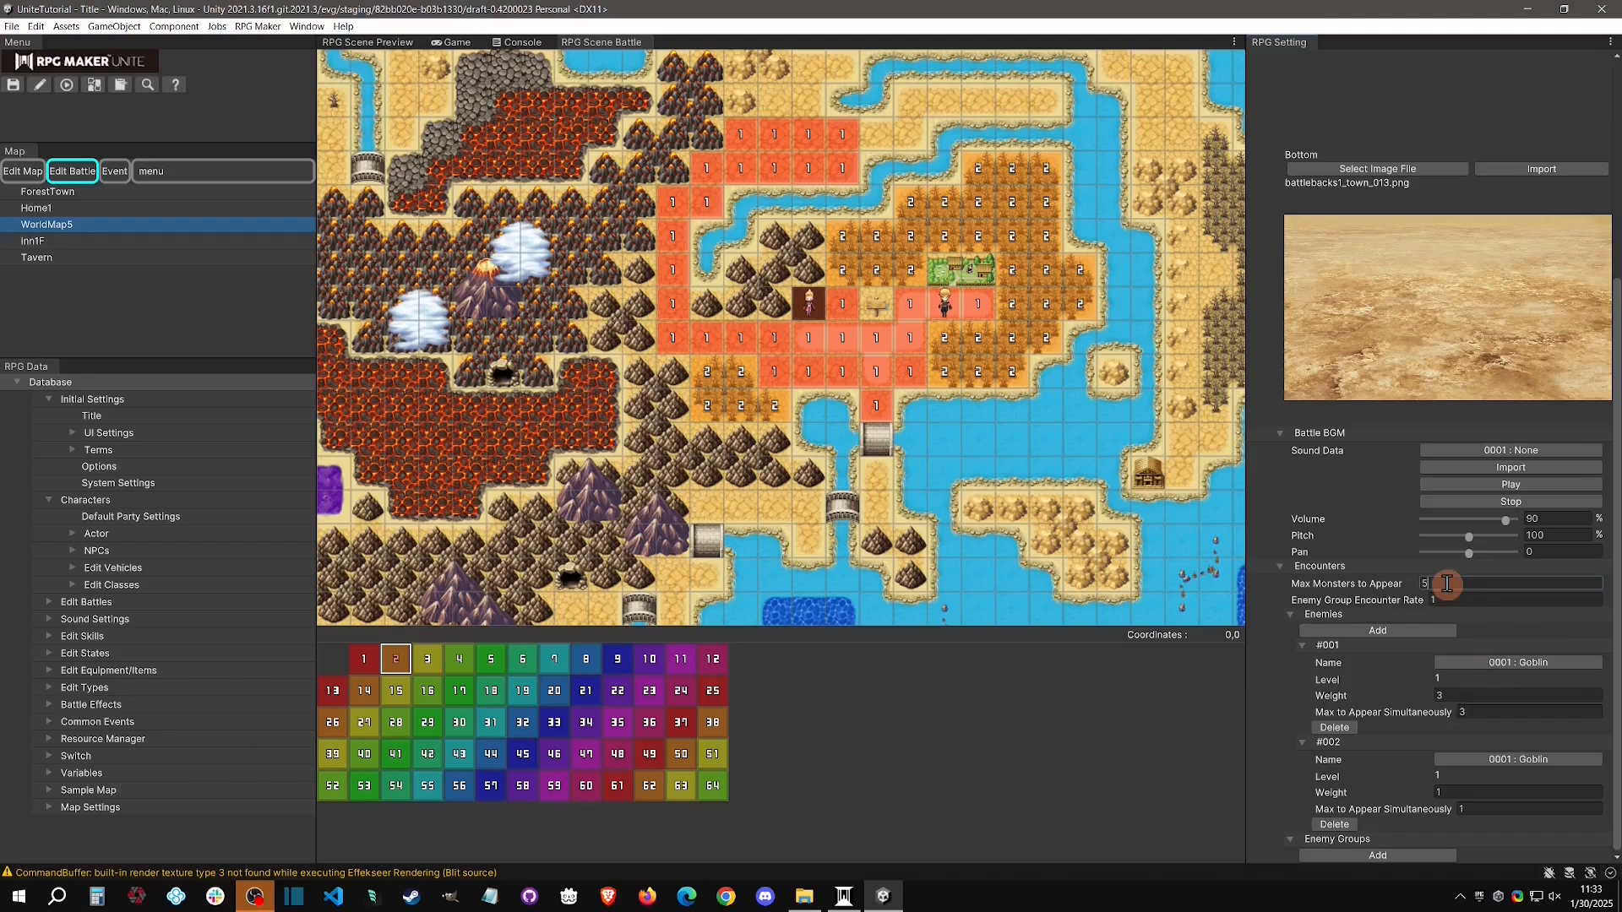
{"action": "left_click", "coordinate": [1488, 809]}
Start a playtest and walk through the region 2 forest near the town, escaping from the Goblin encounters.
{"action": "left_click", "coordinate": [63, 84]}
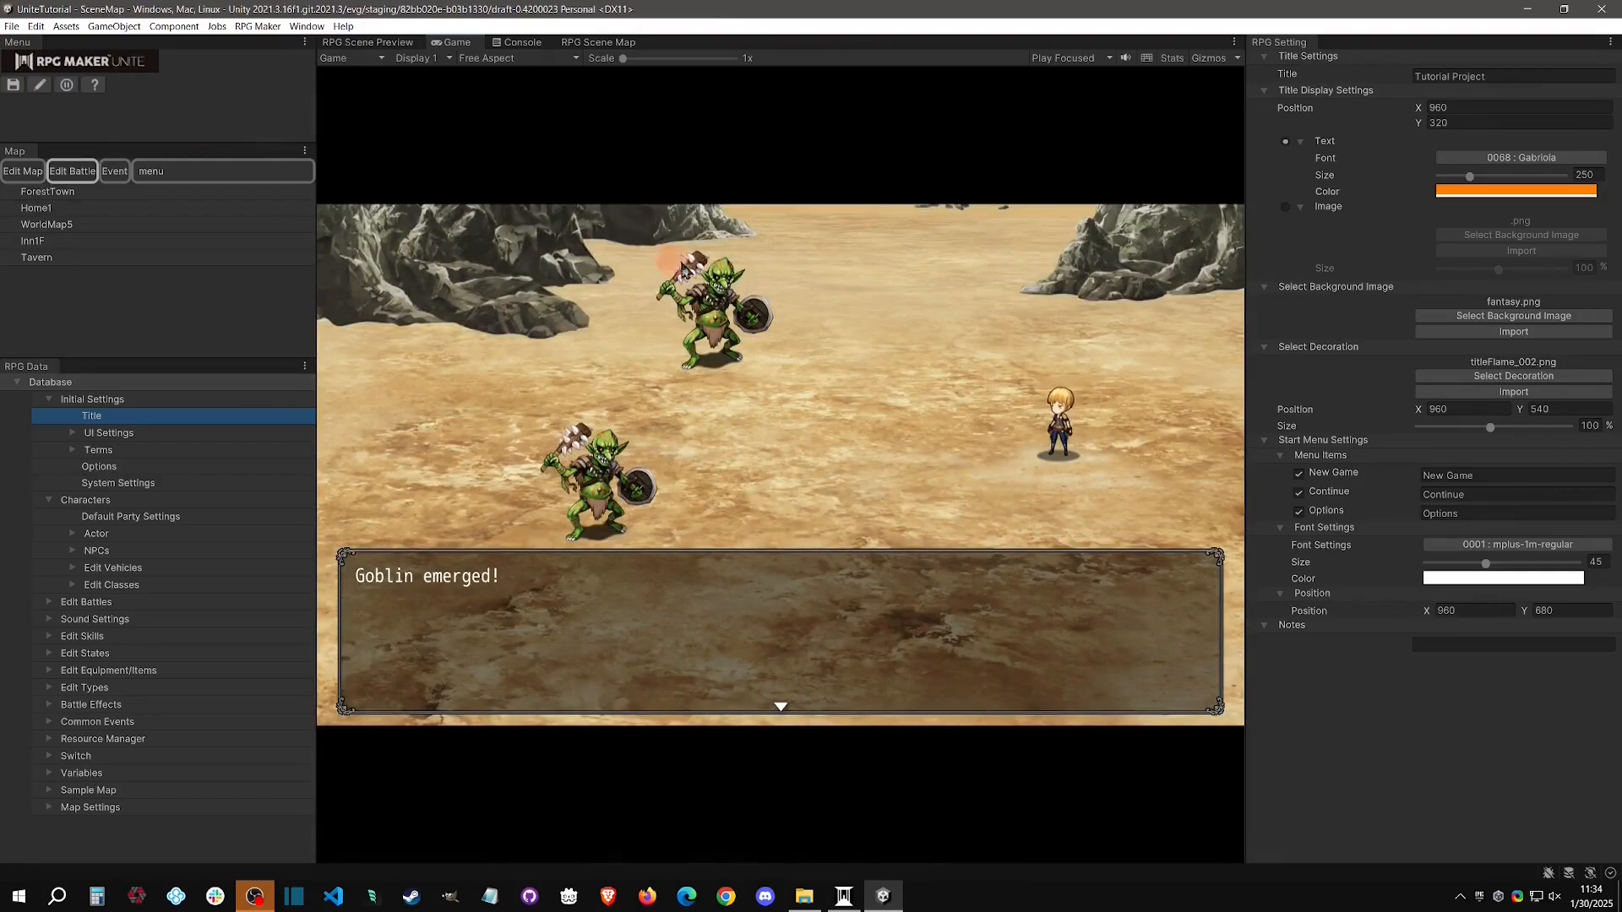
{"action": "left_click", "coordinate": [777, 382]}
{"action": "left_click", "coordinate": [777, 382]}
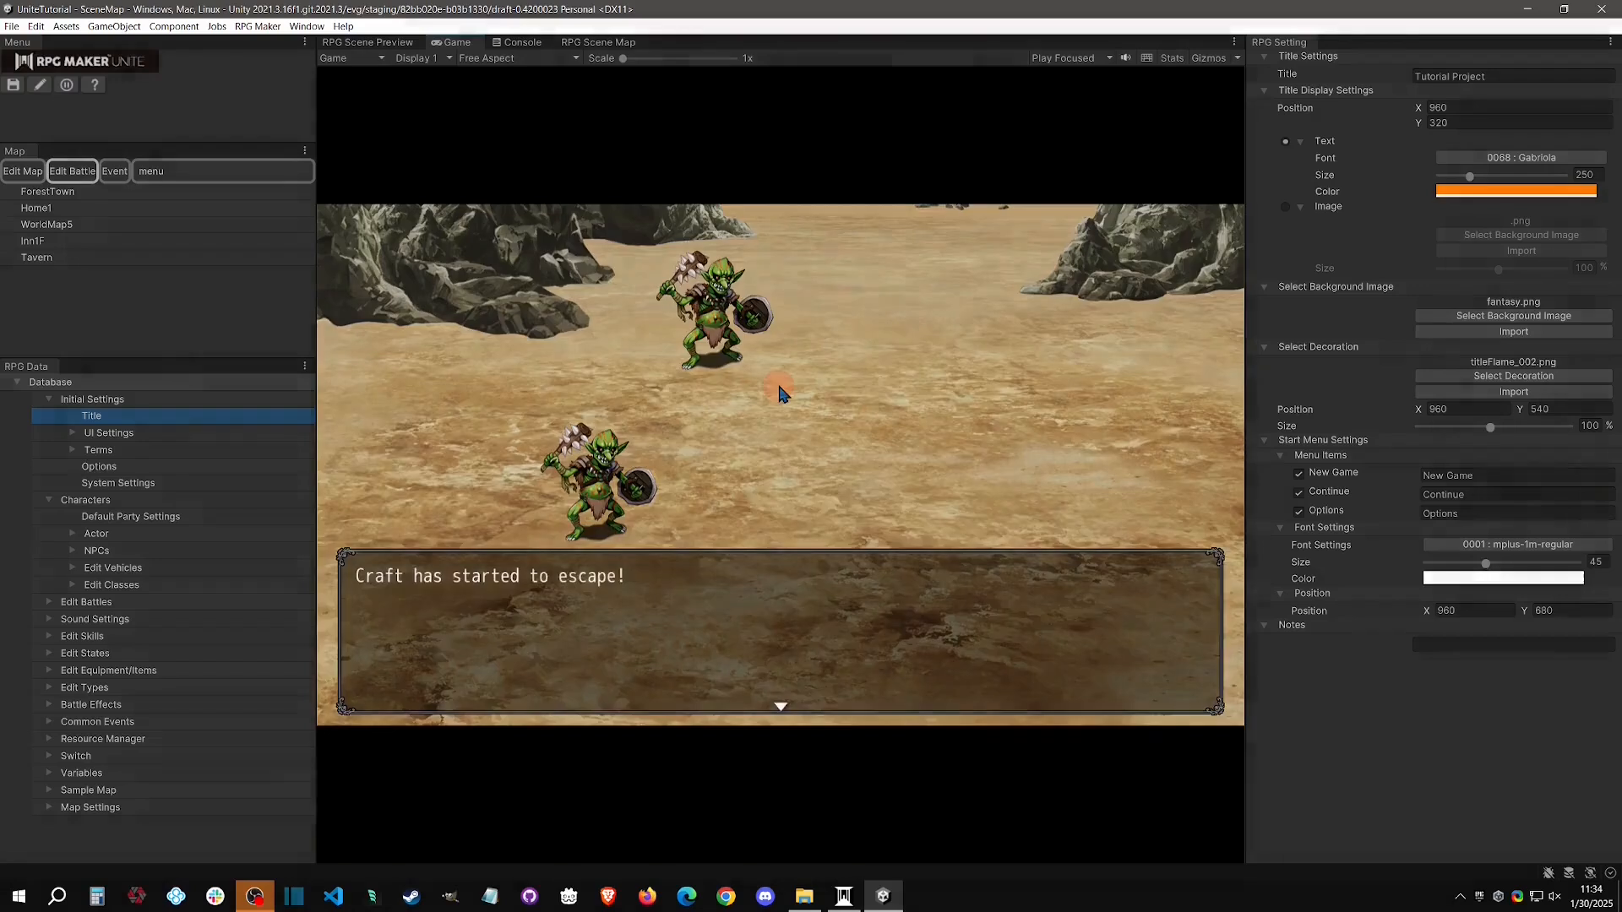
{"action": "left_click", "coordinate": [779, 387]}
{"action": "key", "text": "Right"}
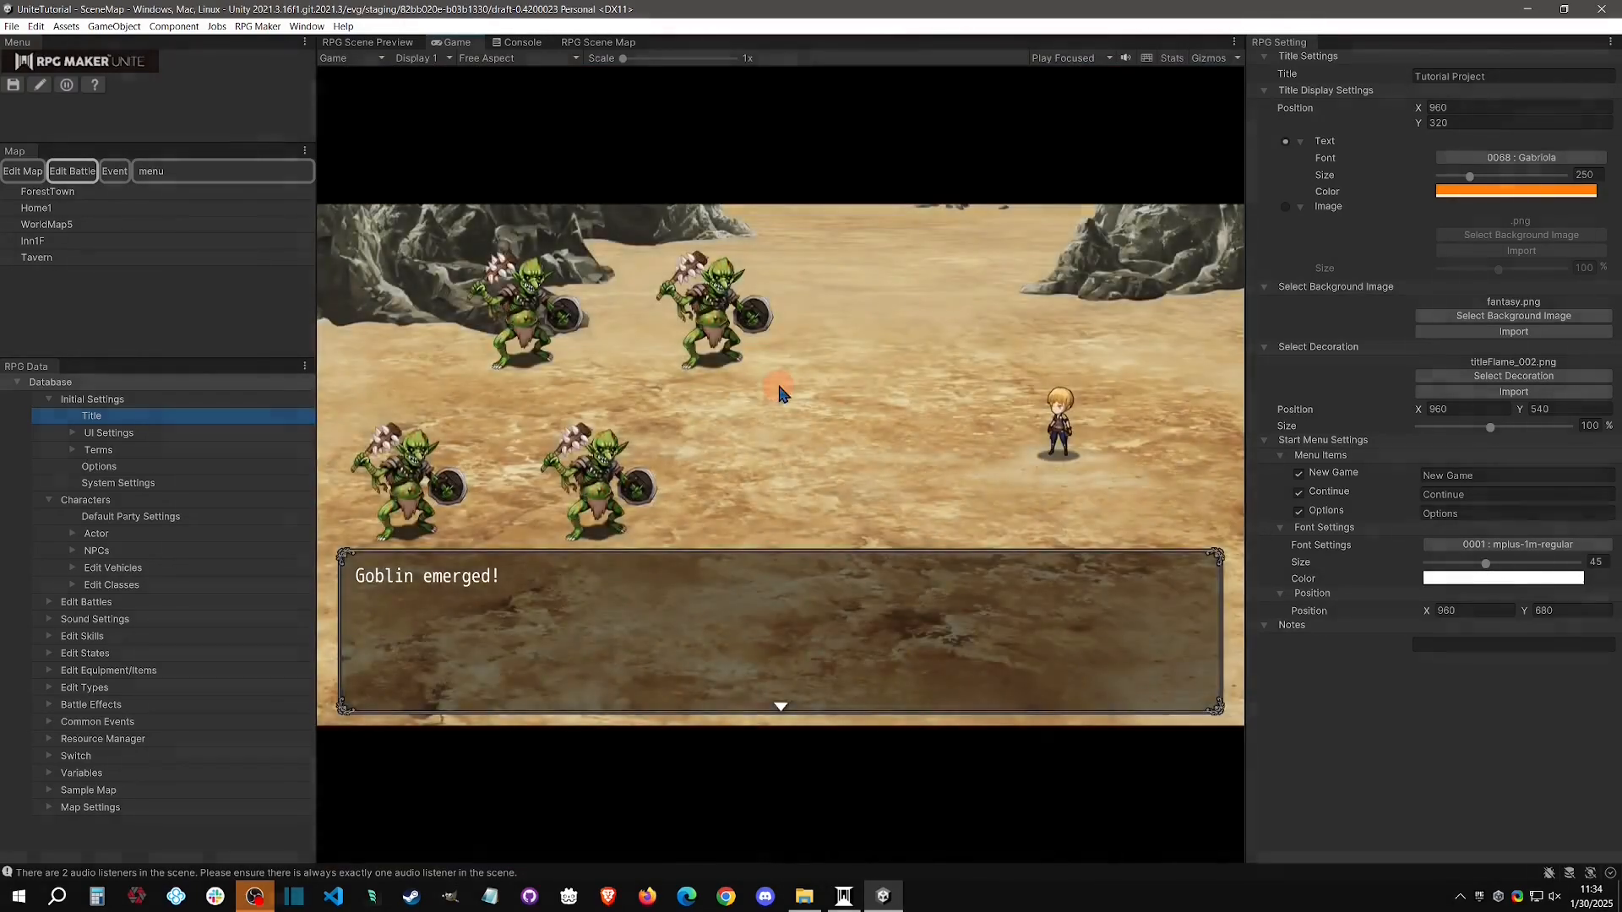
{"action": "left_click", "coordinate": [779, 393]}
{"action": "left_click", "coordinate": [779, 393]}
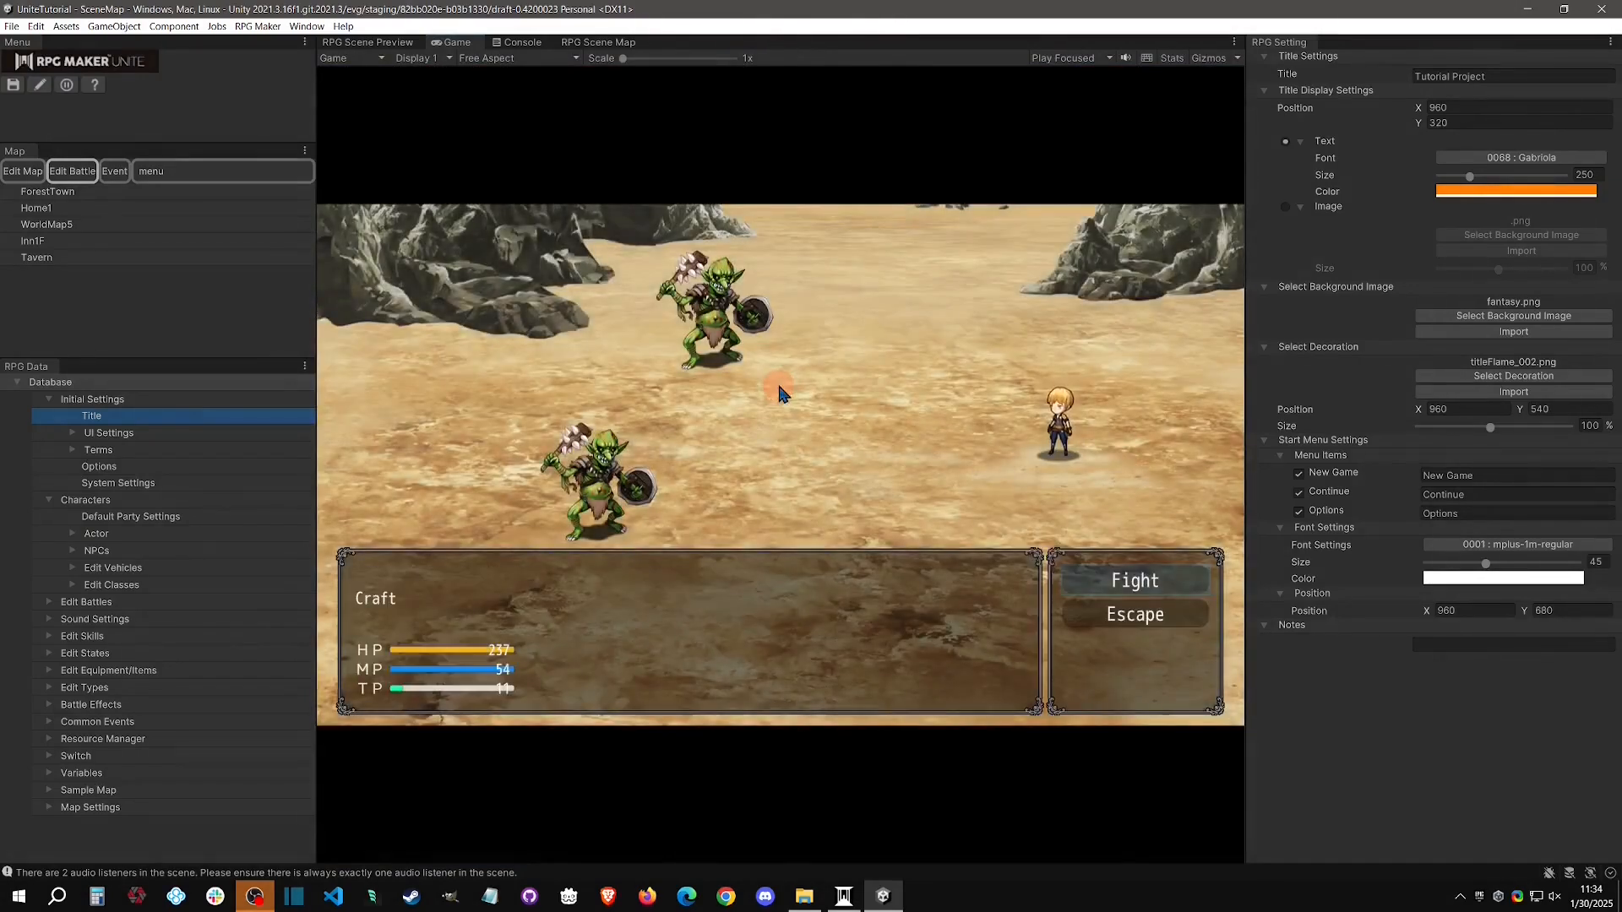
{"action": "left_click", "coordinate": [779, 393]}
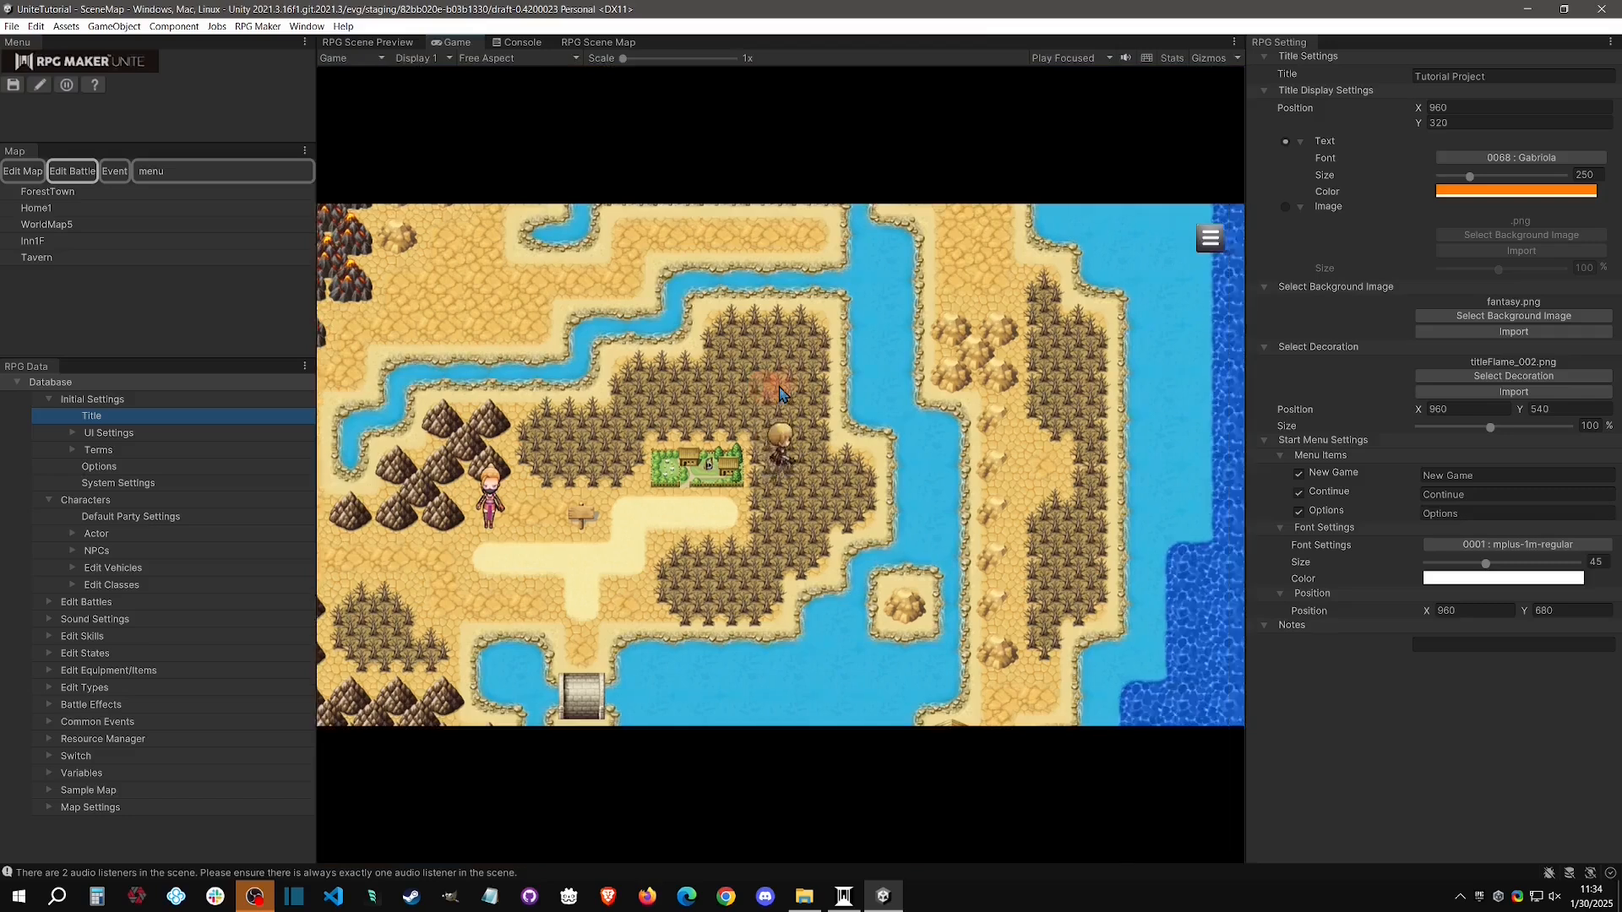
Test more Goblin encounters while walking south through the region 2 forest, escaping from battles, and end the playtest.
{"action": "key", "text": "Return"}
{"action": "key", "text": "Down"}
{"action": "key", "text": "Return"}
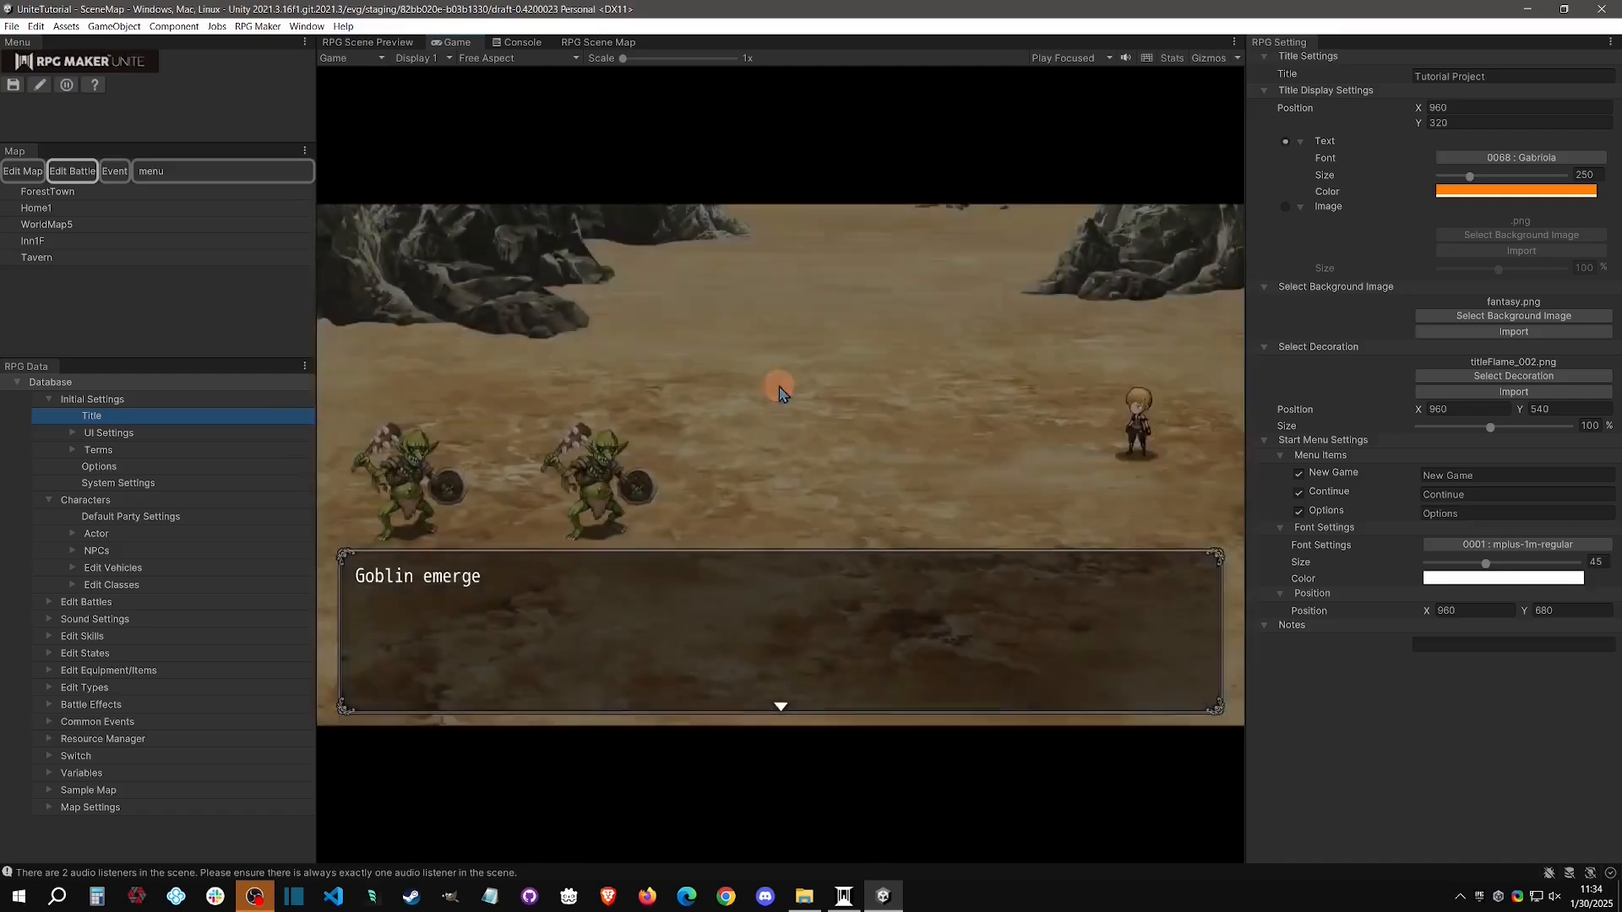
{"action": "key", "text": "Return"}
{"action": "key", "text": "Down"}
{"action": "key", "text": "Return"}
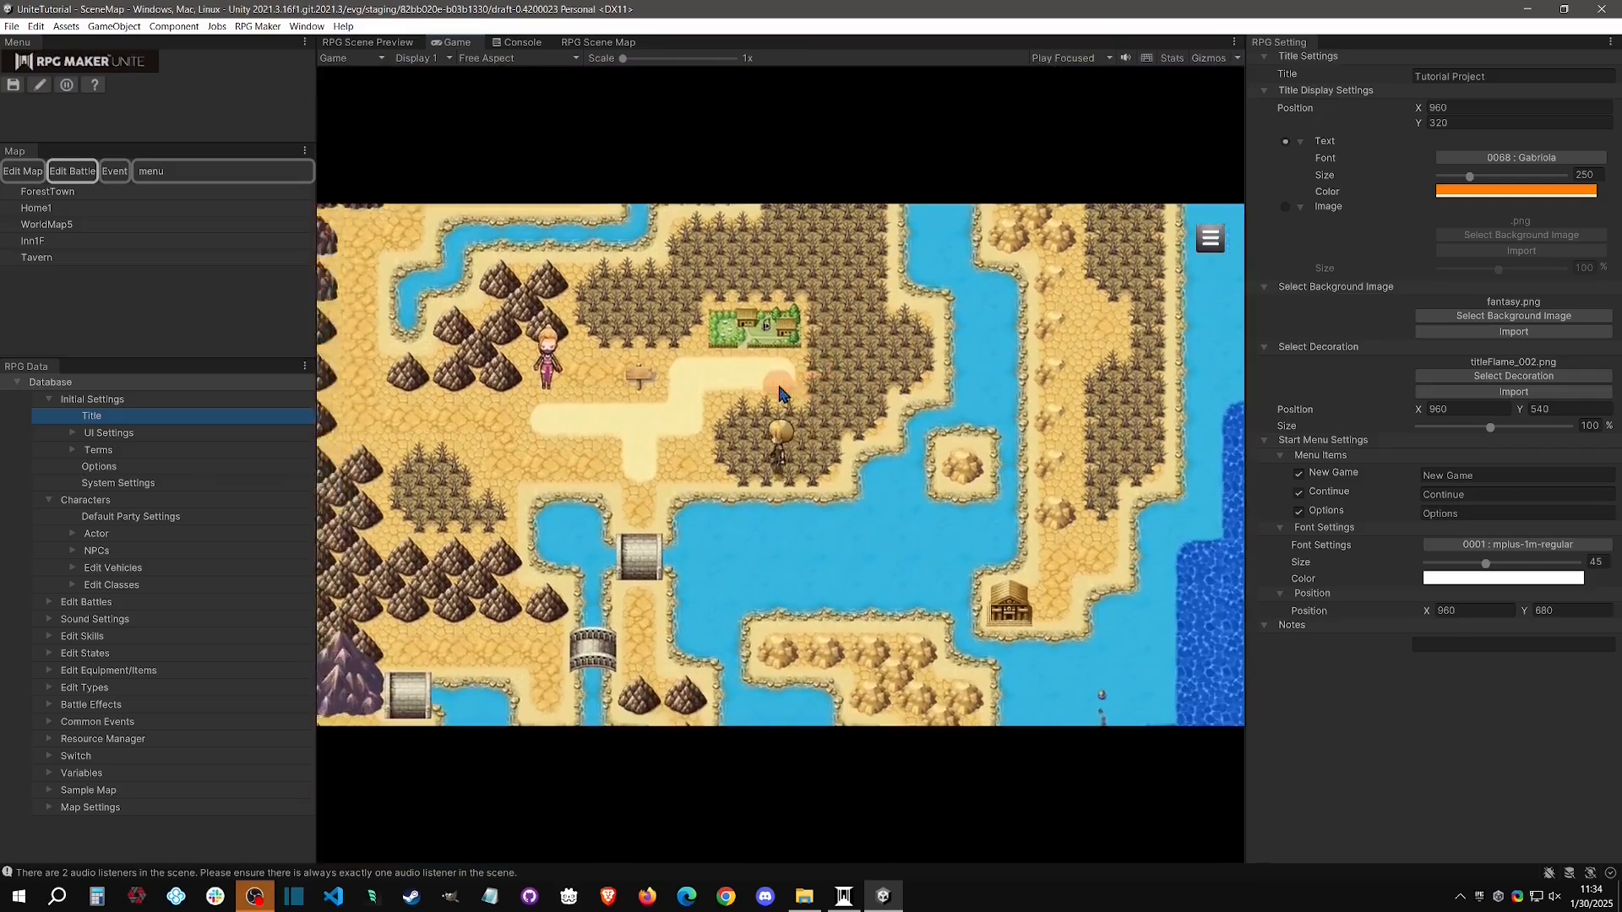
{"action": "key", "text": "Return"}
{"action": "key", "text": "Down"}
{"action": "key", "text": "Return"}
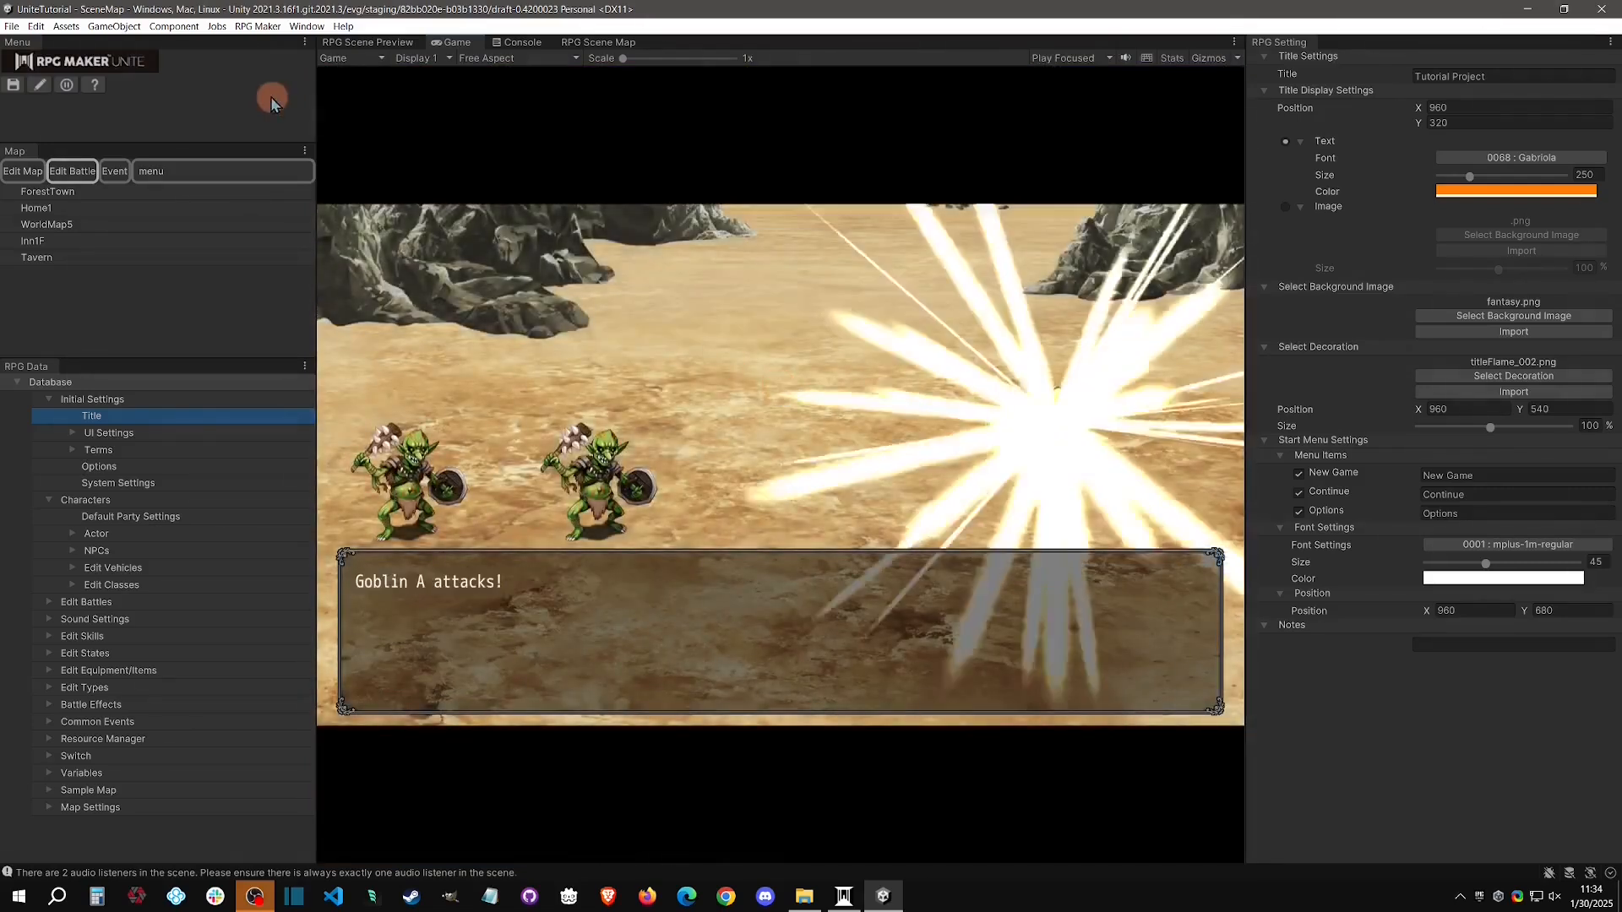
{"action": "left_click", "coordinate": [67, 86]}
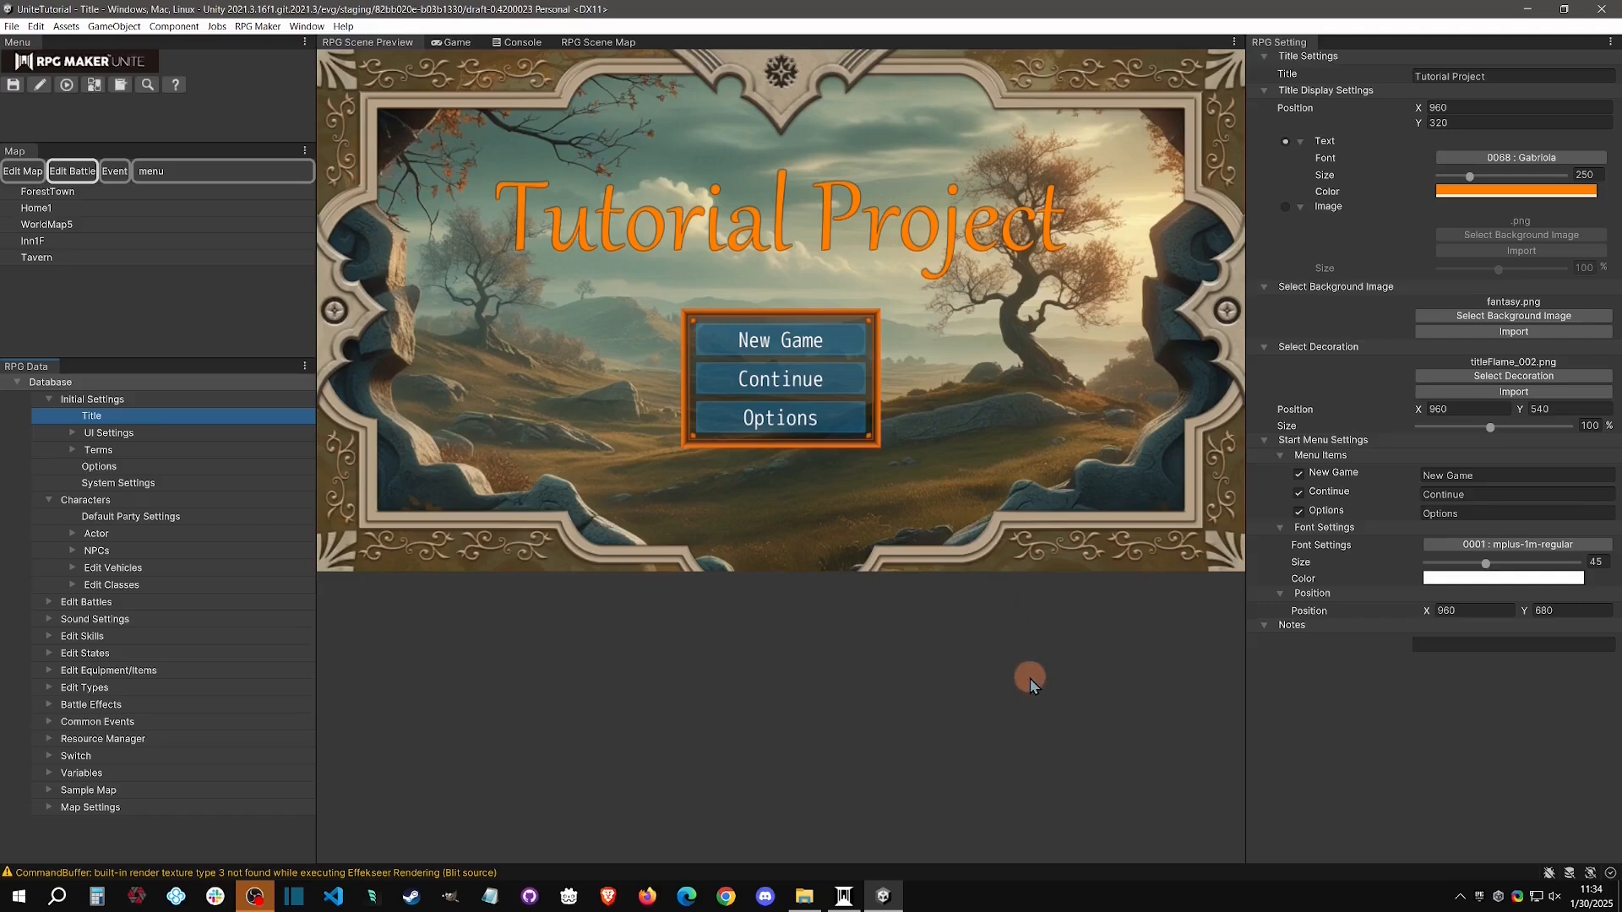
Reopen WorldMap5's battle settings and review the encounter settings of regions 1 and 2.
{"action": "left_click", "coordinate": [84, 225]}
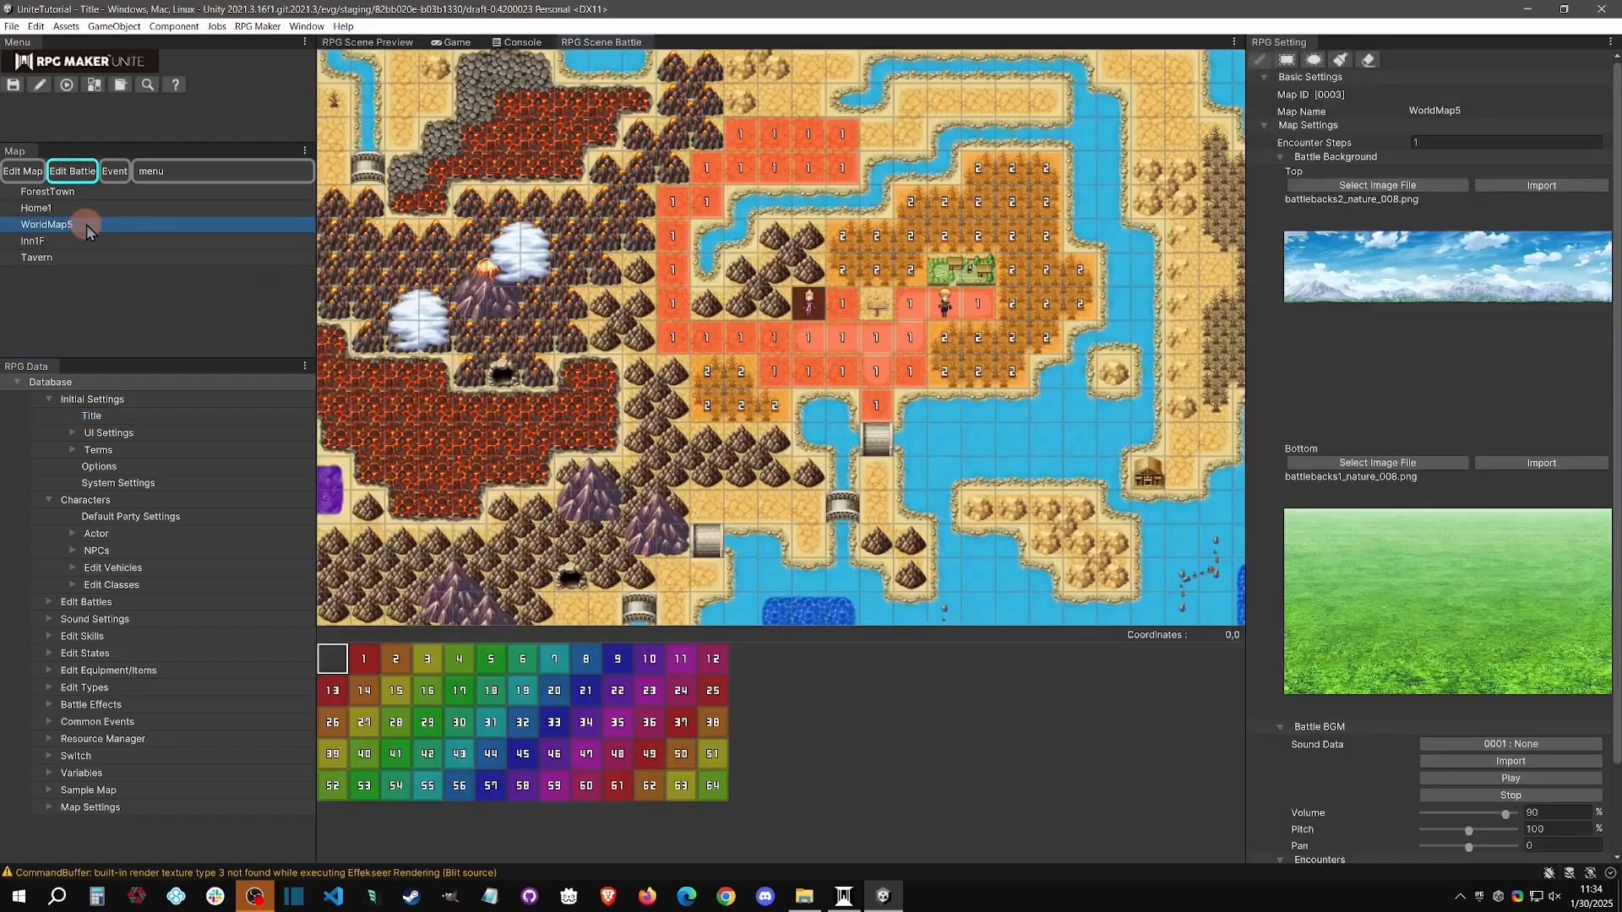
{"action": "left_click", "coordinate": [369, 663]}
{"action": "left_click", "coordinate": [396, 659]}
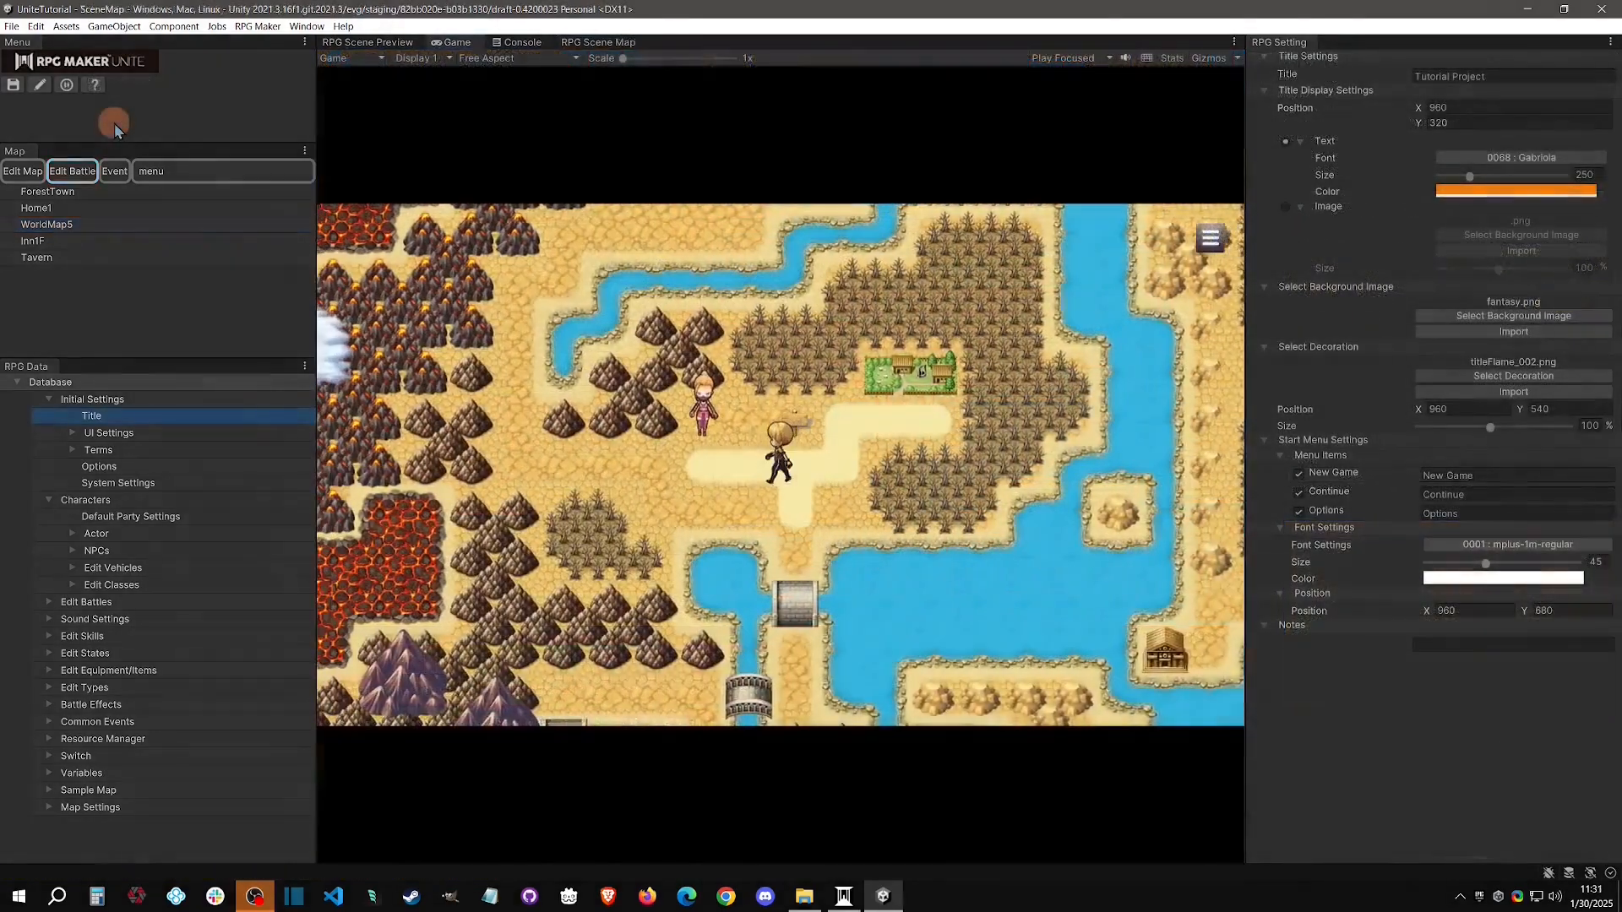
Walk the character west across WorldMap5 in the playtest until a random encounter starts, and mute the system audio.
{"action": "key", "text": "Left"}
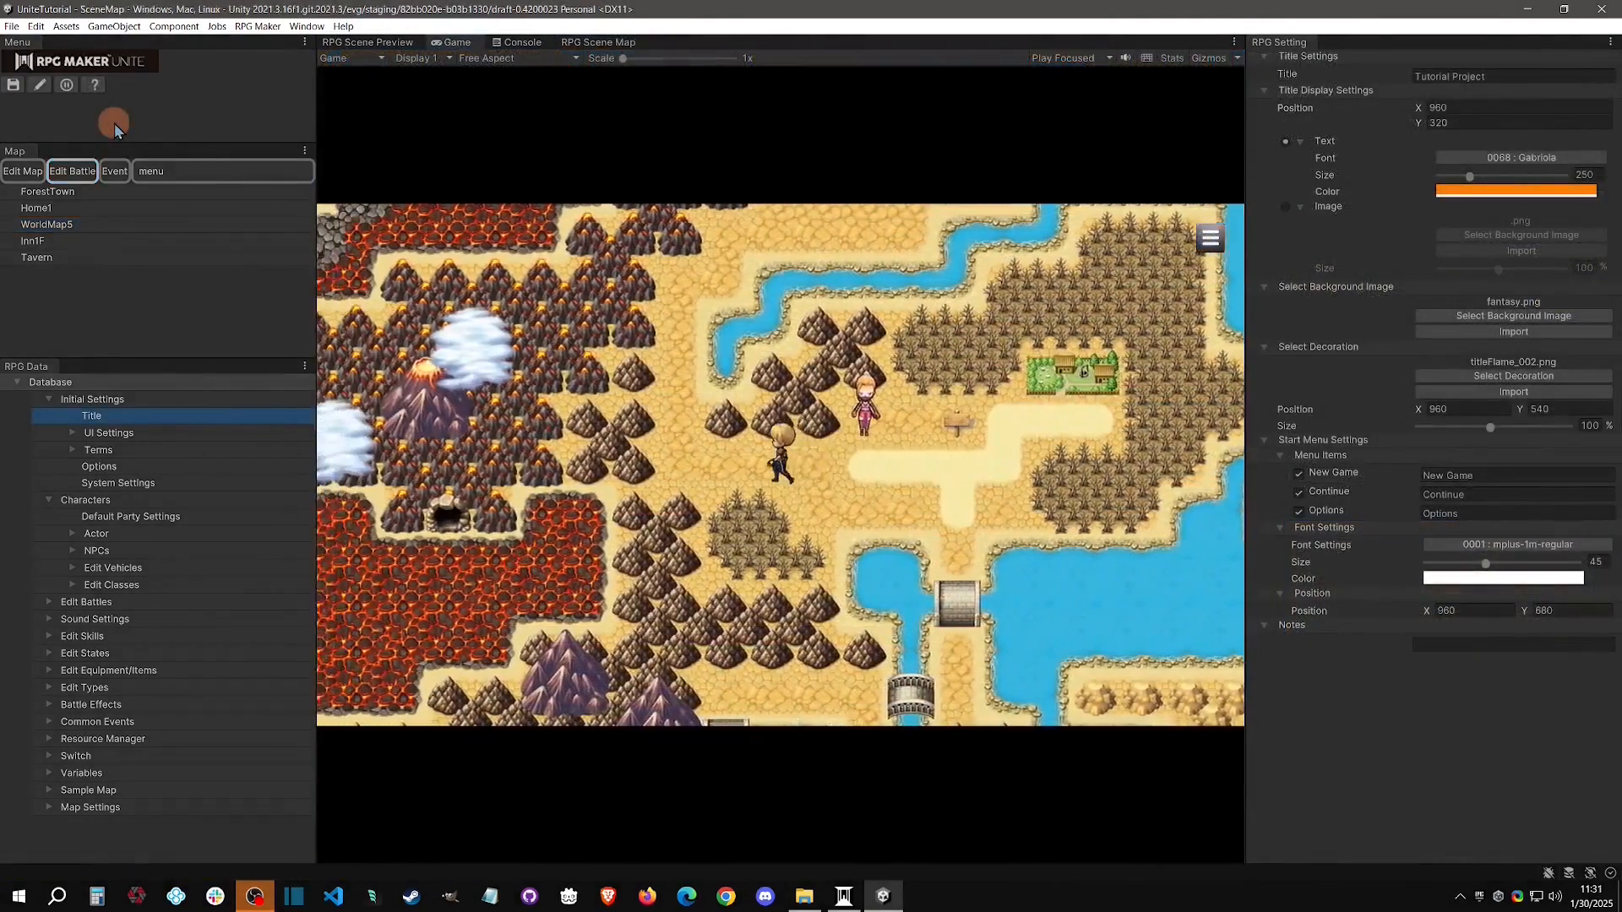
{"action": "key", "text": "XF86AudioMute"}
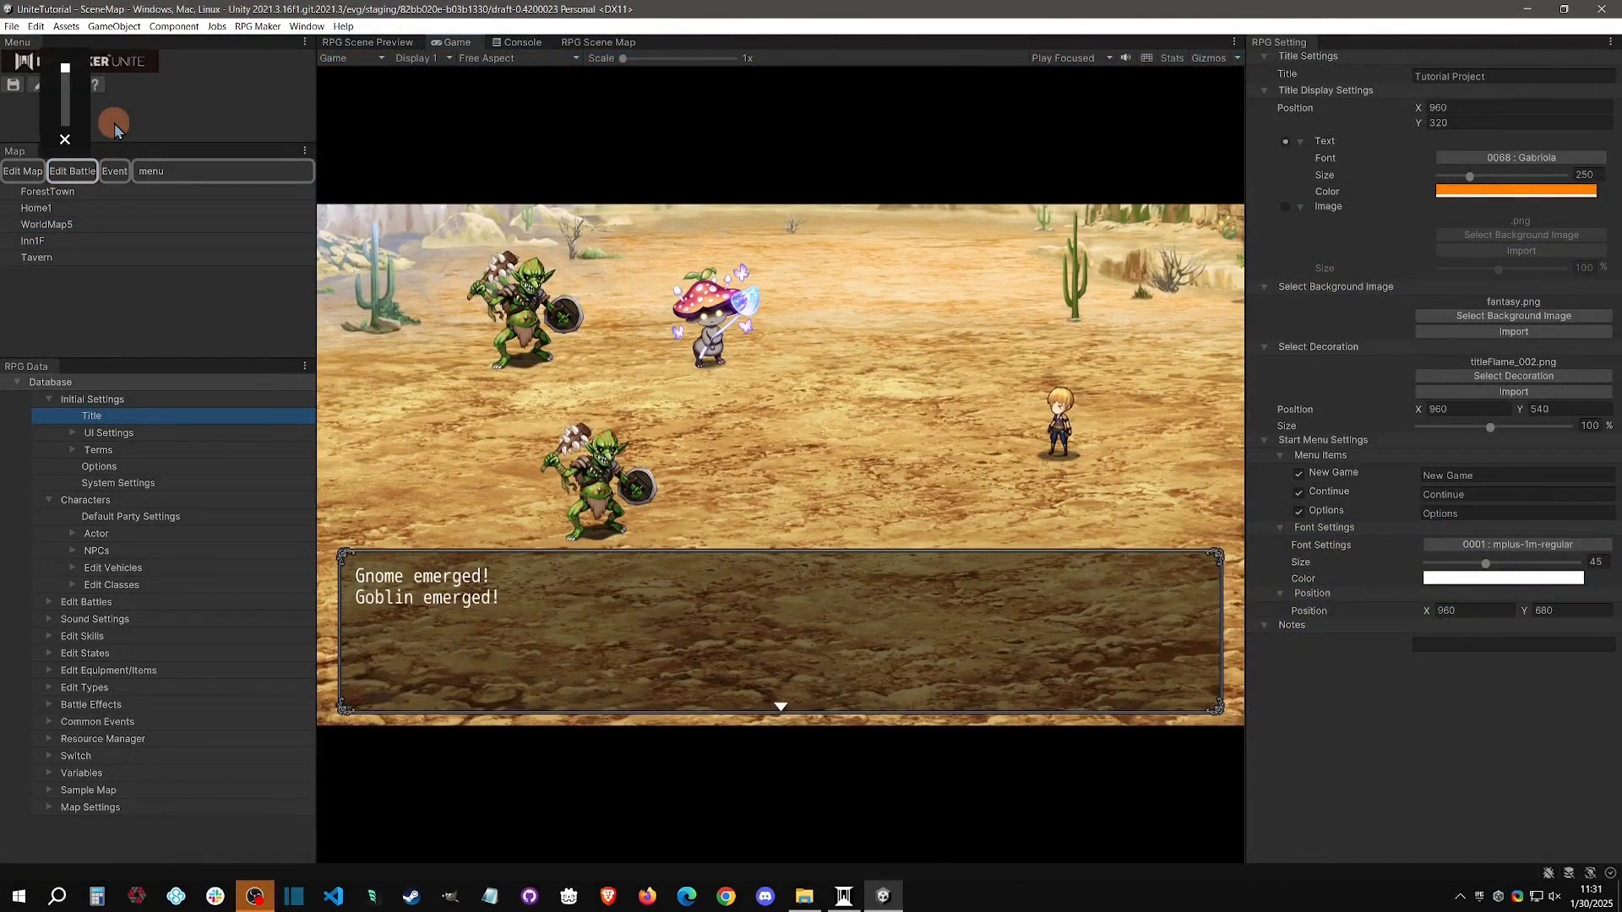